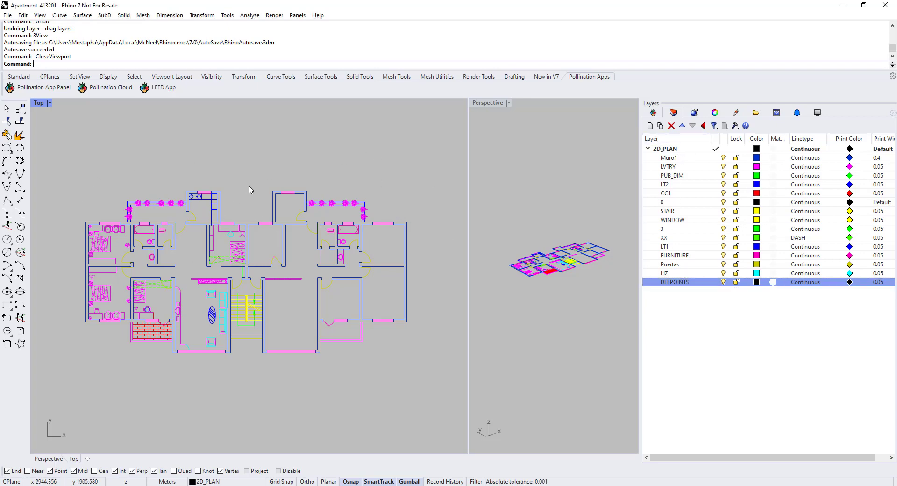
Create two new top-level layers named Grids and Rooms, and make Grids the current layer.
{"action": "right_click_drag", "start_coordinate": [242, 194], "coordinate": [258, 191]}
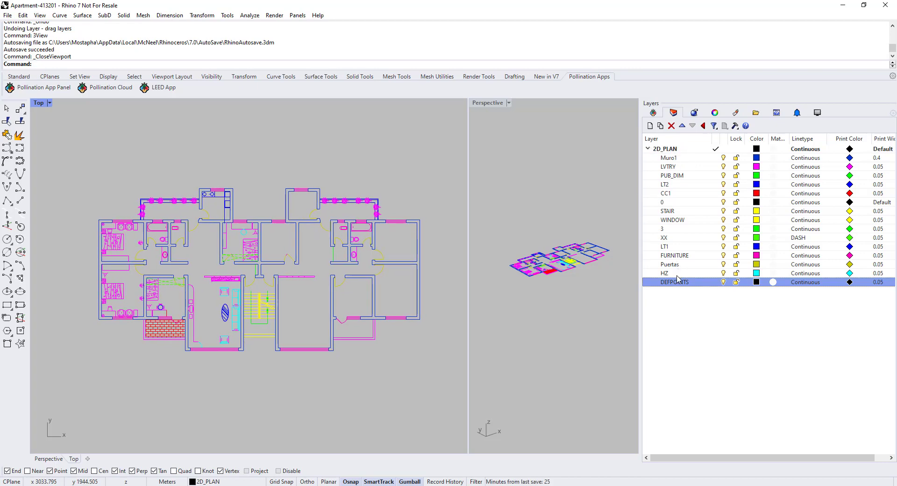
{"action": "left_click", "coordinate": [659, 150]}
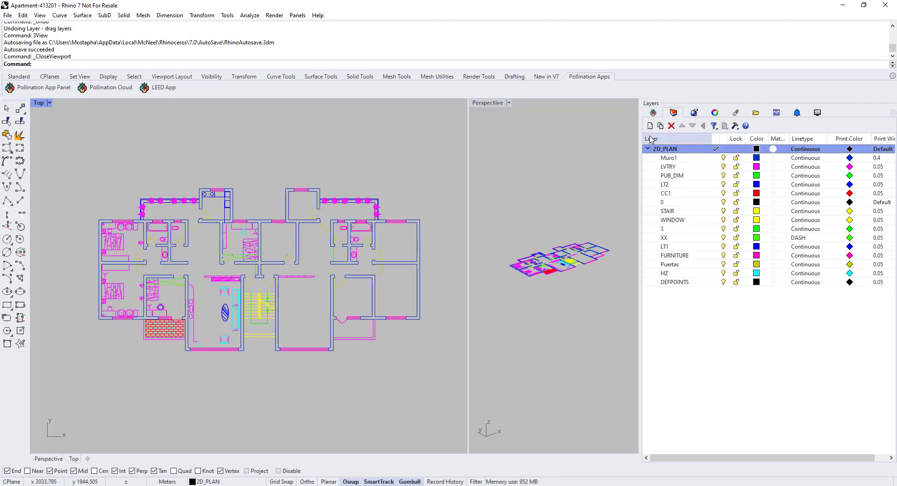
{"action": "left_click", "coordinate": [650, 126]}
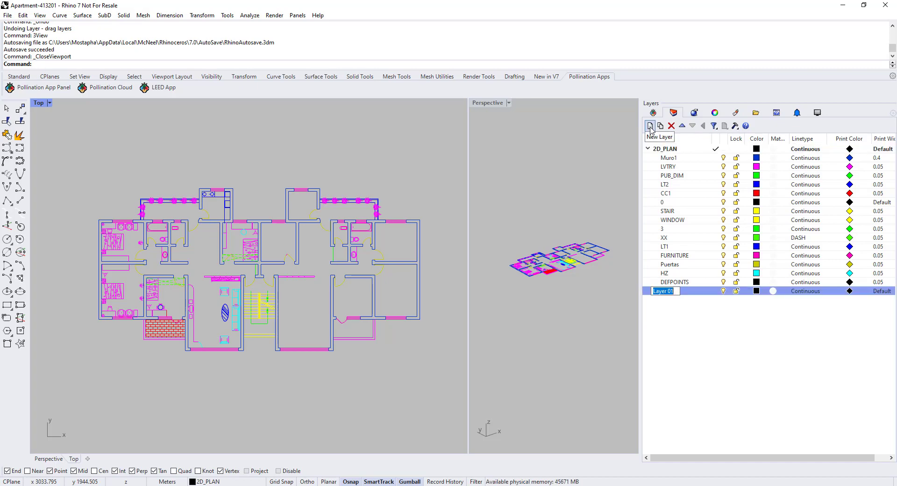
{"action": "type", "text": "Grids"}
{"action": "key", "text": "Return"}
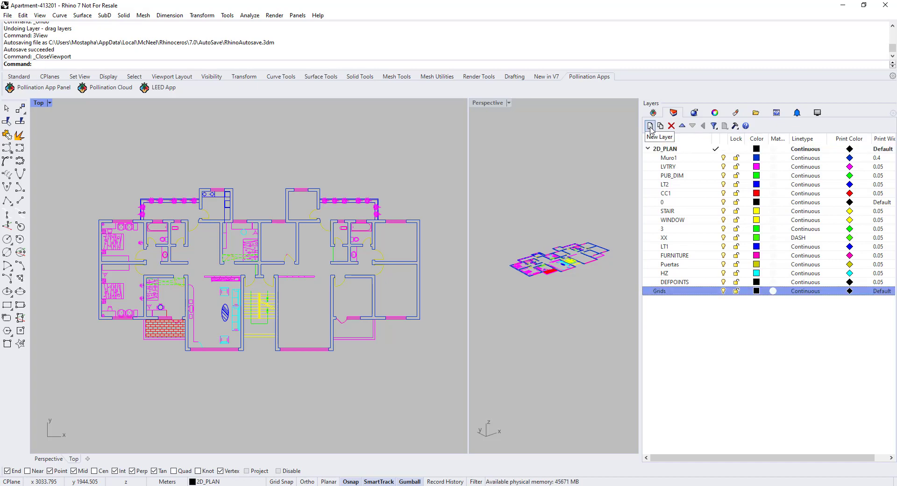
{"action": "left_click", "coordinate": [650, 126]}
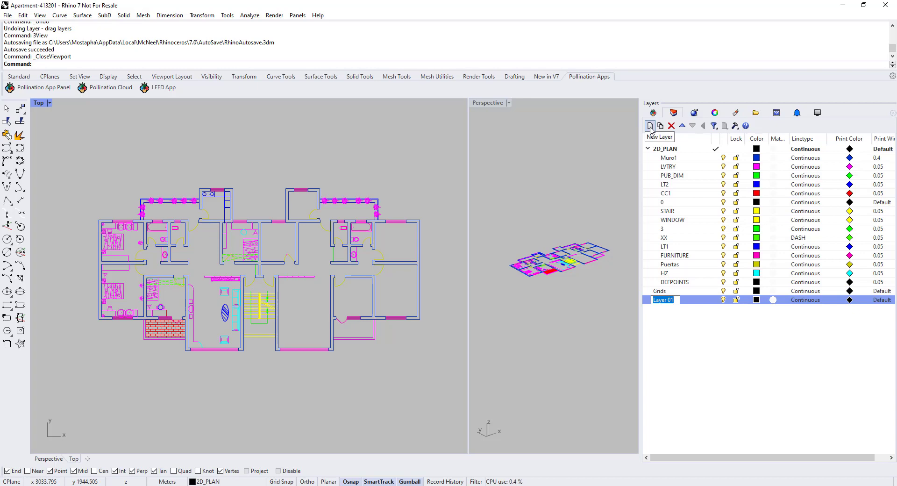
{"action": "type", "text": "Tooms"}
{"action": "key", "text": "Return"}
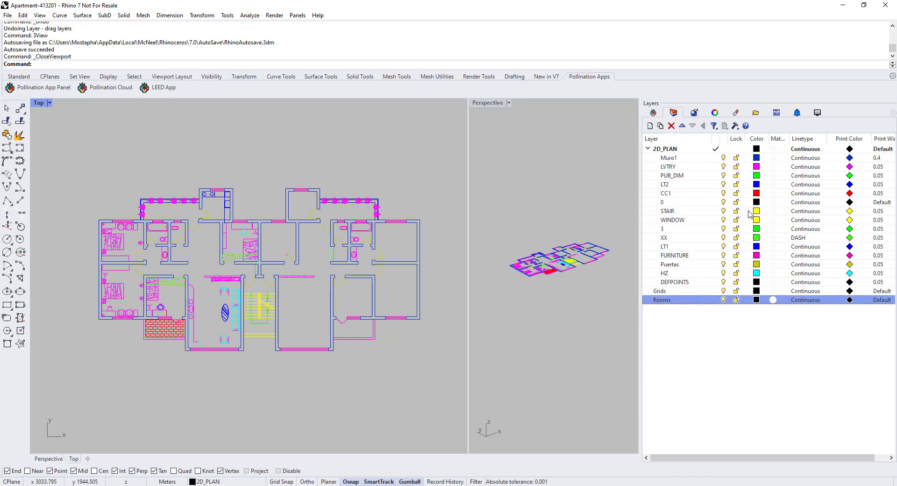
{"action": "left_click", "coordinate": [716, 292]}
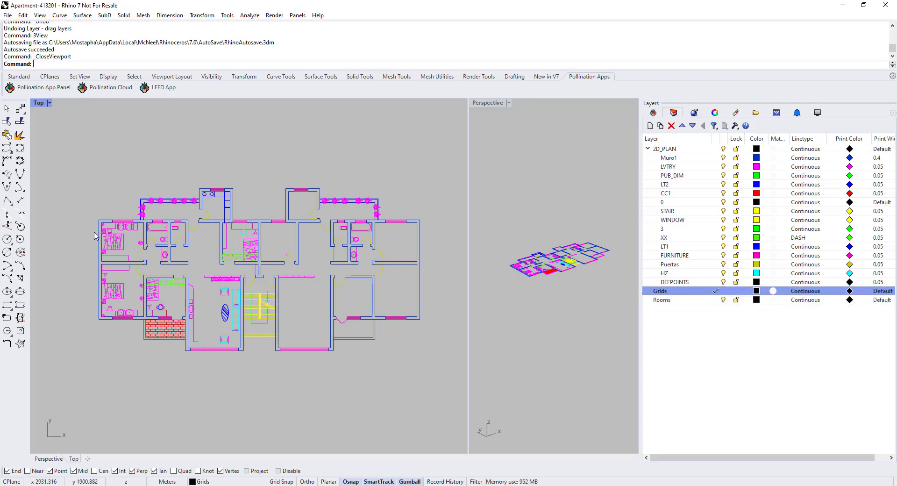
Examine the apartment floor plan in the Top view, looking closely at the walls and room layout.
{"action": "scroll", "coordinate": [90, 244], "scroll_direction": "up", "scroll_amount": 1}
{"action": "scroll", "coordinate": [89, 244], "scroll_direction": "down", "scroll_amount": 1}
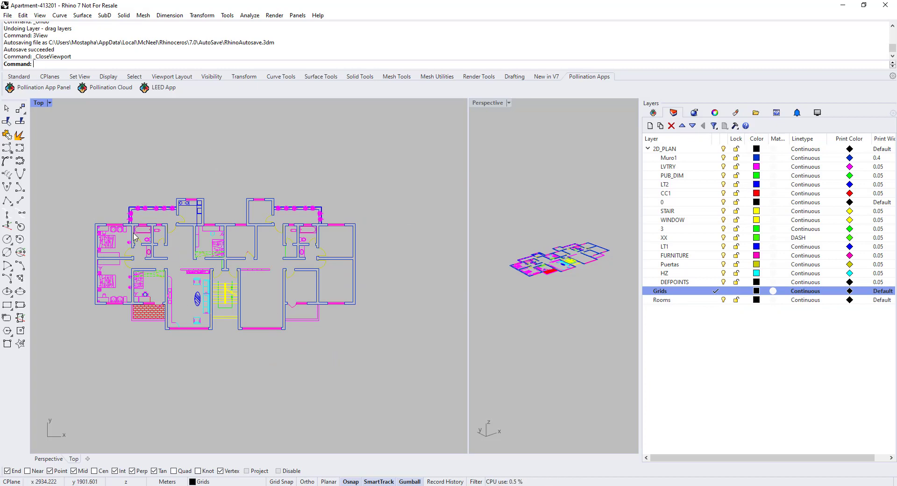
{"action": "scroll", "coordinate": [93, 227], "scroll_direction": "up", "scroll_amount": 2}
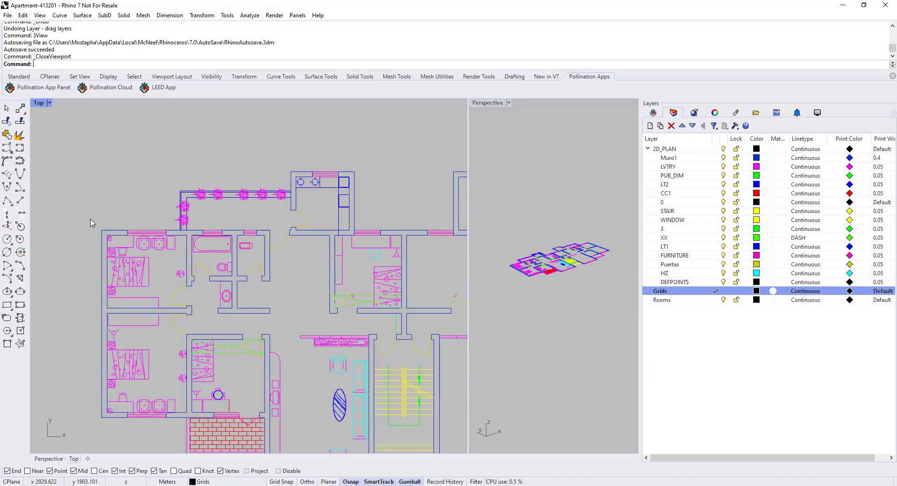
{"action": "scroll", "coordinate": [93, 229], "scroll_direction": "up", "scroll_amount": 2}
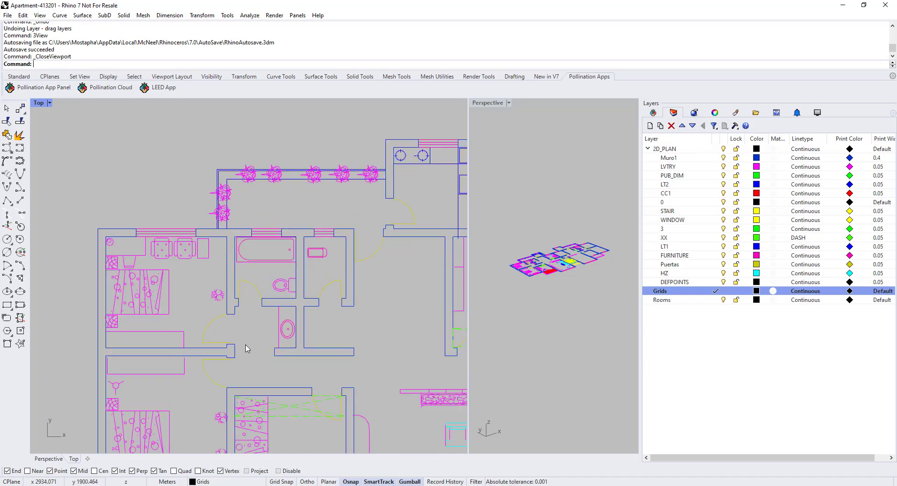
{"action": "scroll", "coordinate": [114, 216], "scroll_direction": "down", "scroll_amount": 1}
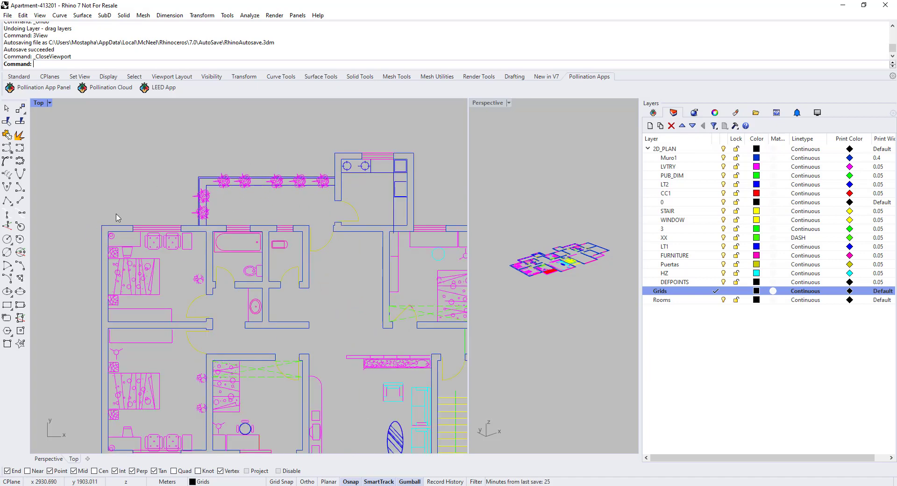
{"action": "scroll", "coordinate": [104, 209], "scroll_direction": "down", "scroll_amount": 1}
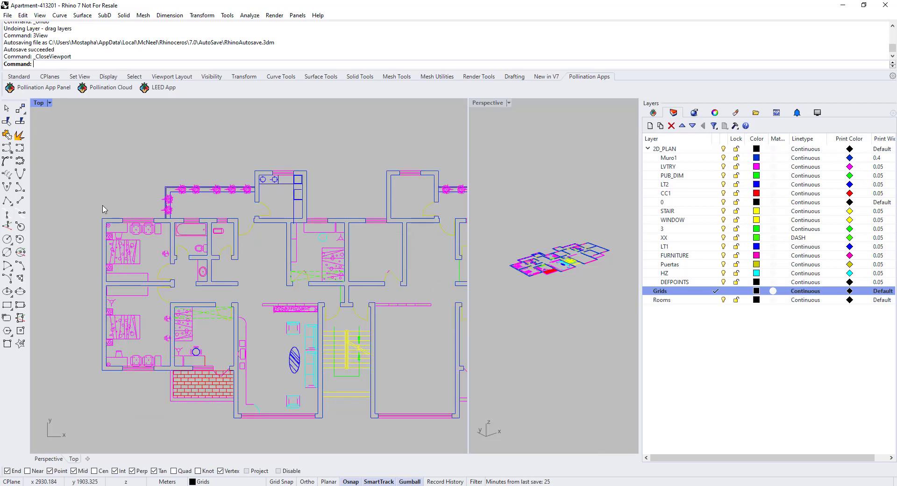
{"action": "scroll", "coordinate": [104, 210], "scroll_direction": "down", "scroll_amount": 2}
{"action": "scroll", "coordinate": [193, 209], "scroll_direction": "down", "scroll_amount": 1}
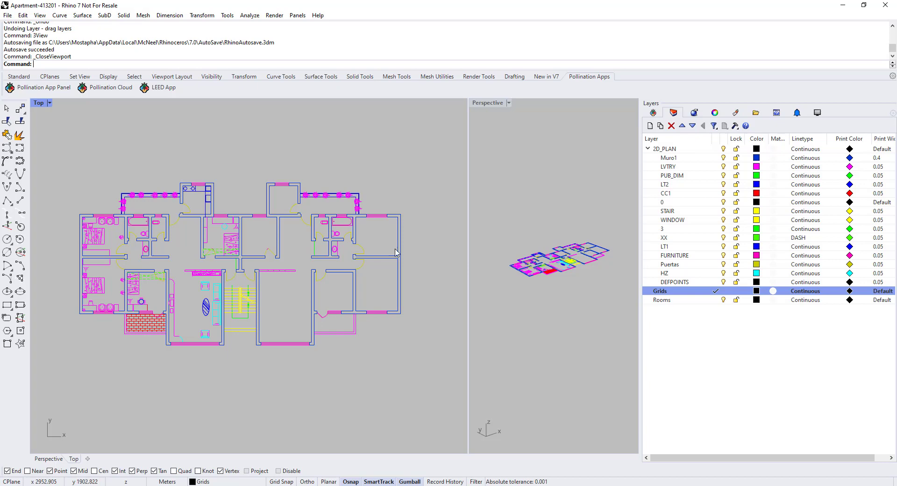
{"action": "scroll", "coordinate": [97, 321], "scroll_direction": "up", "scroll_amount": 4}
{"action": "scroll", "coordinate": [98, 320], "scroll_direction": "down", "scroll_amount": 3}
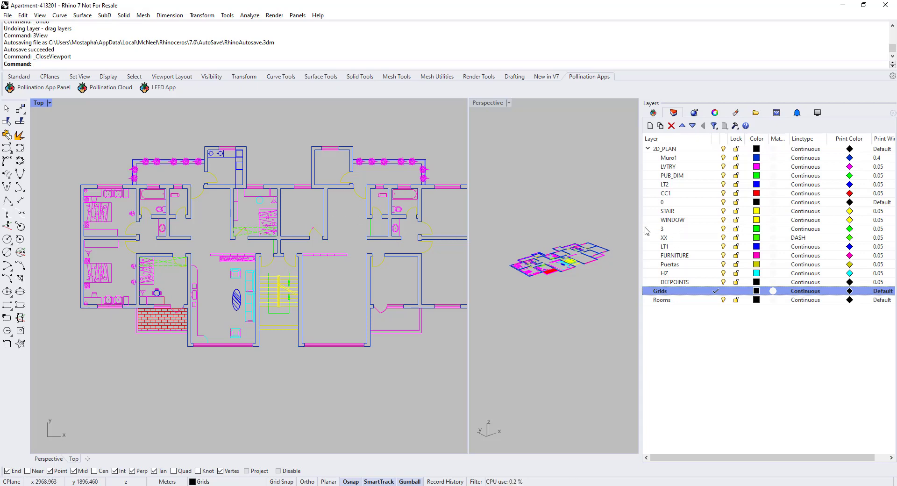
{"action": "scroll", "coordinate": [239, 217], "scroll_direction": "down", "scroll_amount": 2}
{"action": "scroll", "coordinate": [276, 186], "scroll_direction": "up", "scroll_amount": 2}
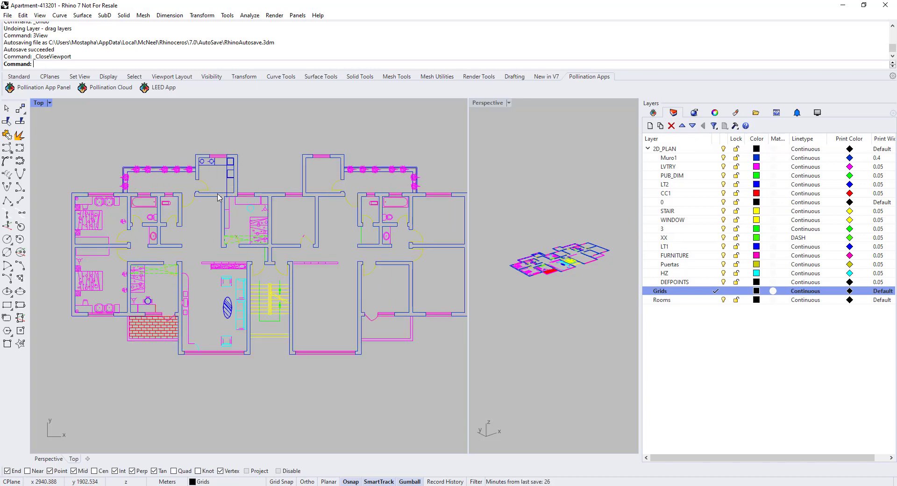
Turn off the 2D_PLAN sublayers from LVTRY through DEFPOINTS, leaving the Muro1 wall layer on.
{"action": "left_click", "coordinate": [705, 166]}
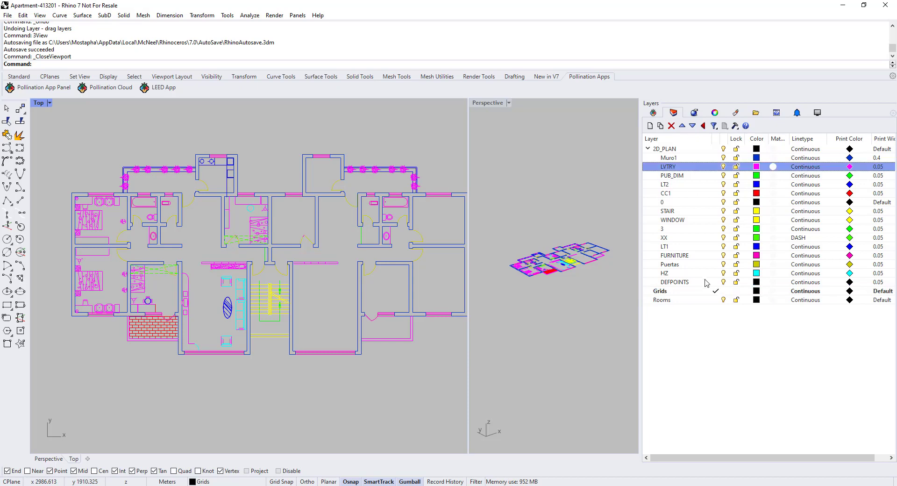
{"action": "left_click", "coordinate": [694, 283], "text": "shift"}
{"action": "left_click", "coordinate": [723, 166]}
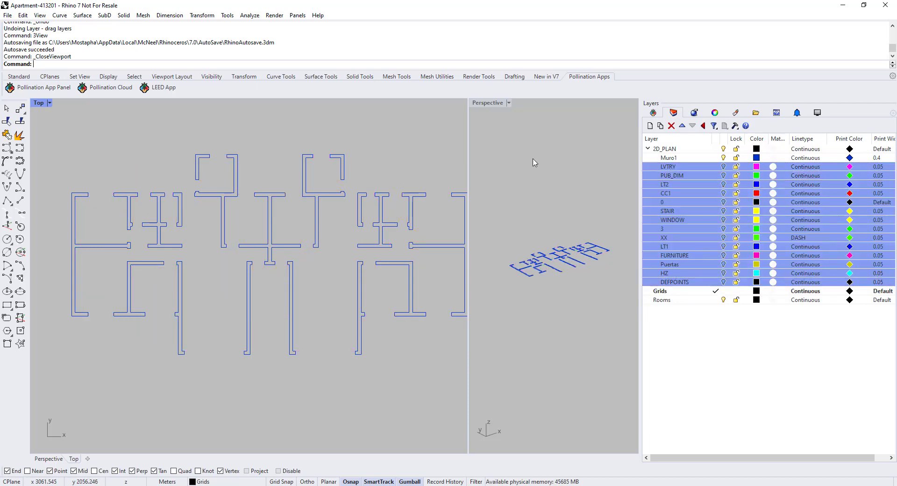
{"action": "left_click", "coordinate": [707, 158]}
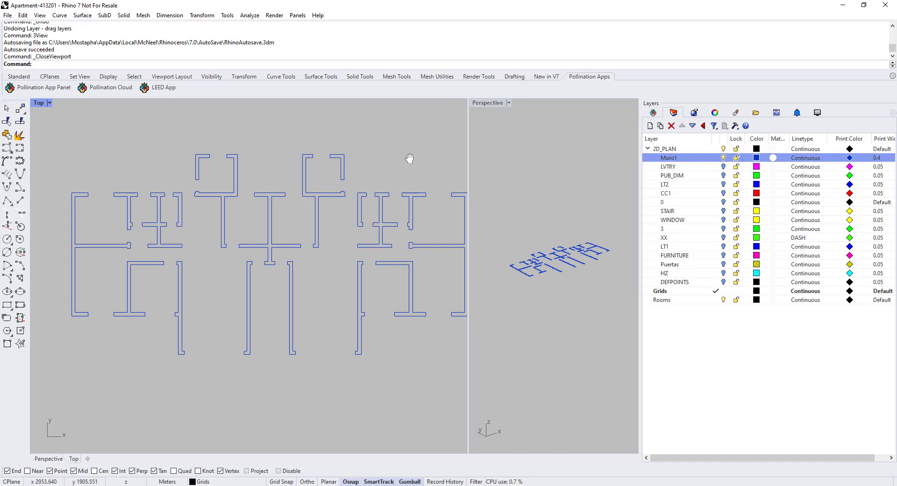
Run PO_GenAlignGrids on all the wall curves of the floor plan.
{"action": "right_click_drag", "start_coordinate": [409, 158], "coordinate": [392, 168]}
{"action": "type", "text": "PO_GenAlignGrids"}
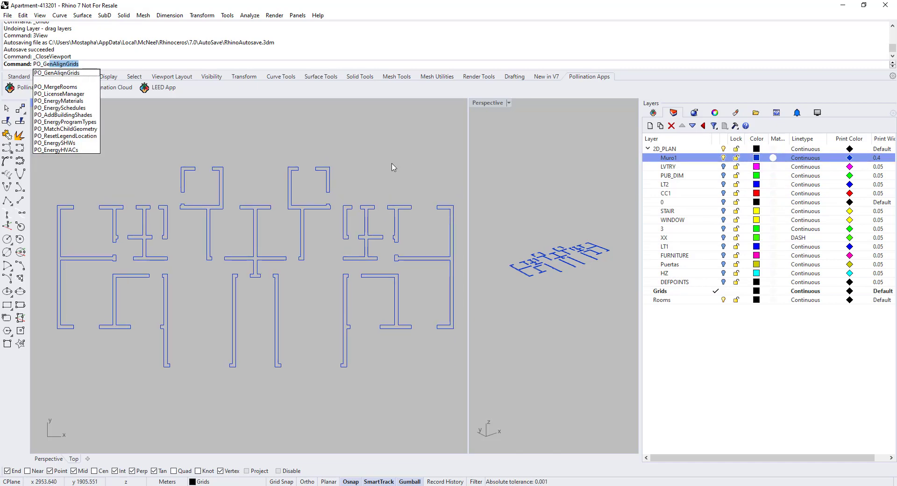
{"action": "key", "text": "Return"}
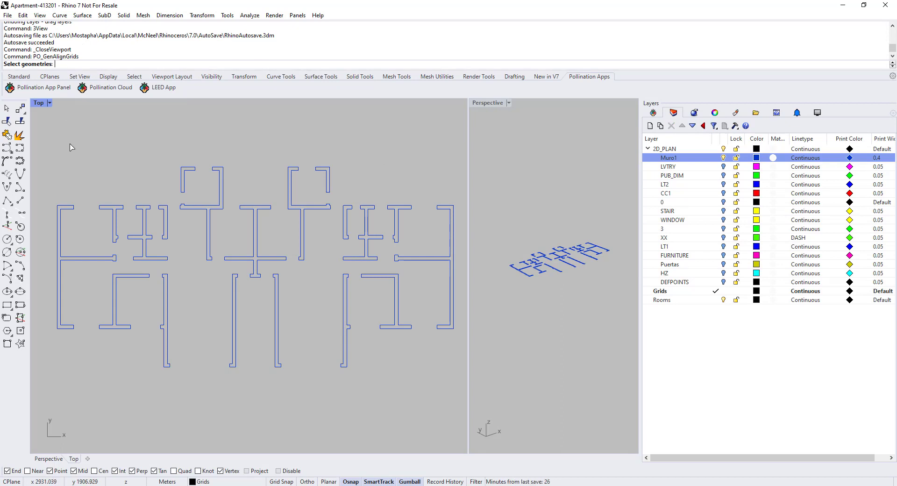
{"action": "scroll", "coordinate": [70, 148], "scroll_direction": "down", "scroll_amount": 2}
{"action": "left_click_drag", "start_coordinate": [46, 146], "coordinate": [422, 364]}
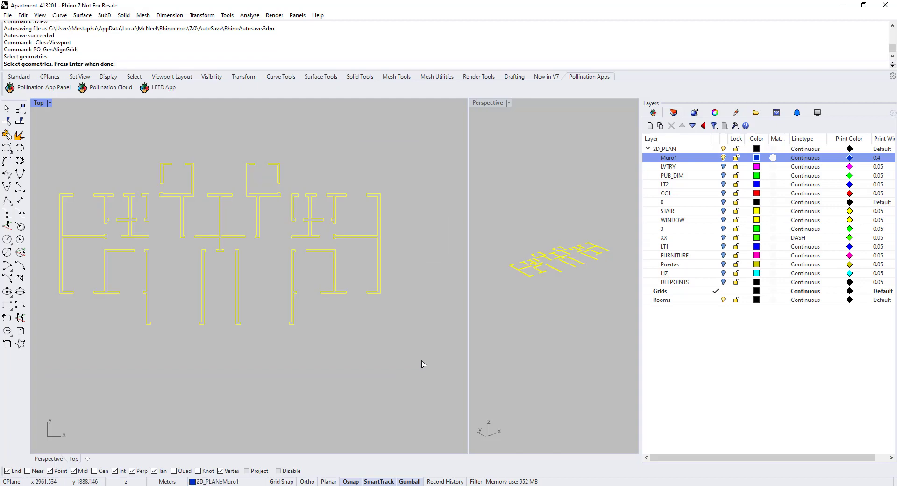
{"action": "key", "text": "Return"}
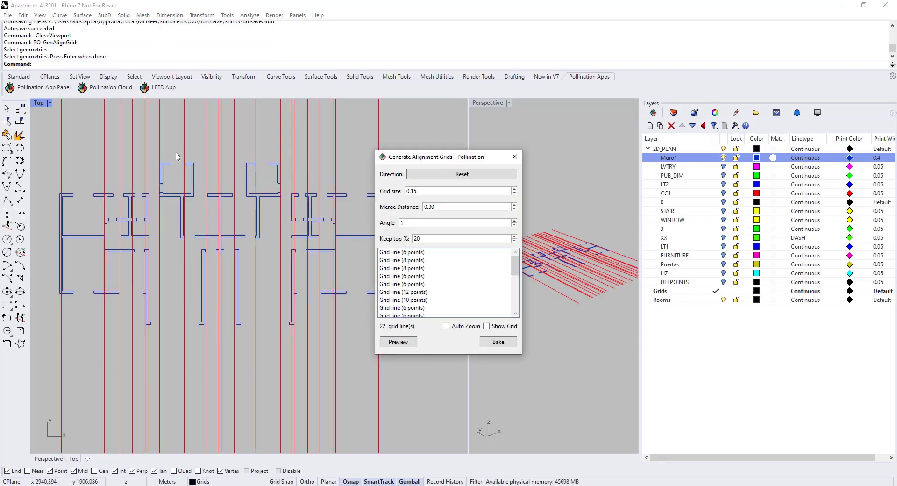
Reset the alignment grid direction by picking two points running down the central T-shaped wall.
{"action": "scroll", "coordinate": [195, 240], "scroll_direction": "down", "scroll_amount": 3}
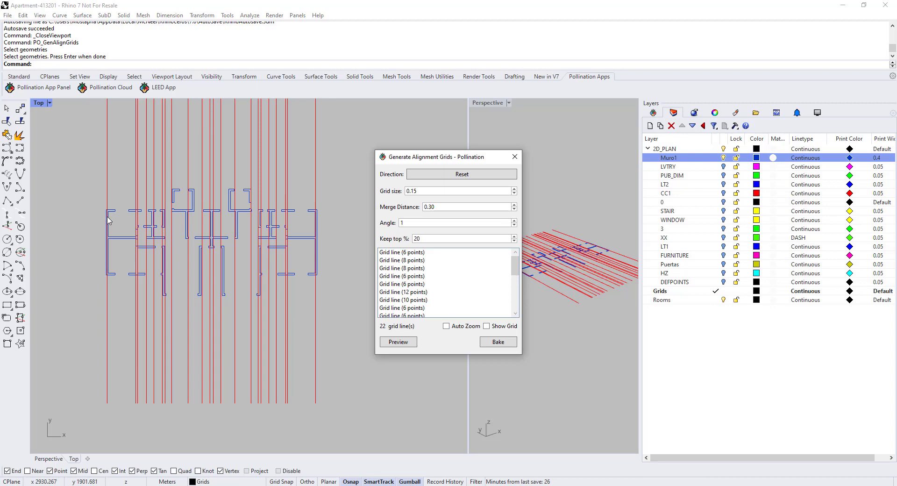
{"action": "scroll", "coordinate": [109, 221], "scroll_direction": "up", "scroll_amount": 5}
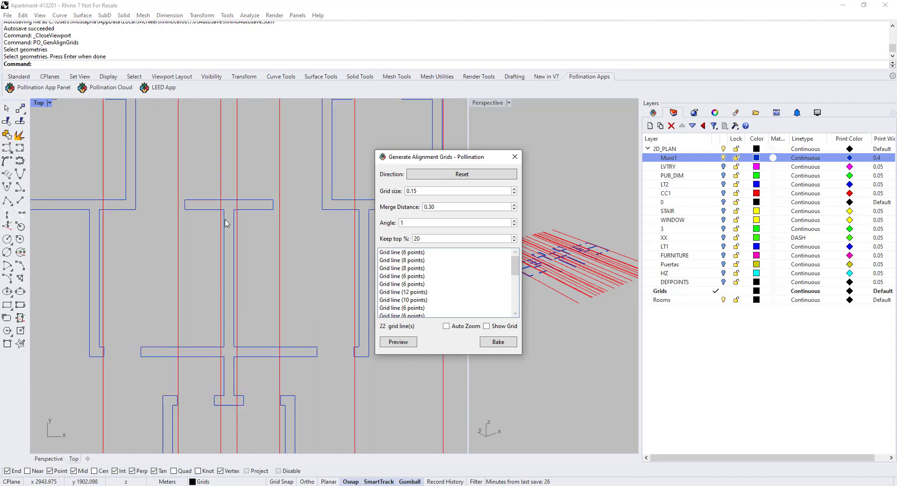
{"action": "scroll", "coordinate": [231, 211], "scroll_direction": "up", "scroll_amount": 3}
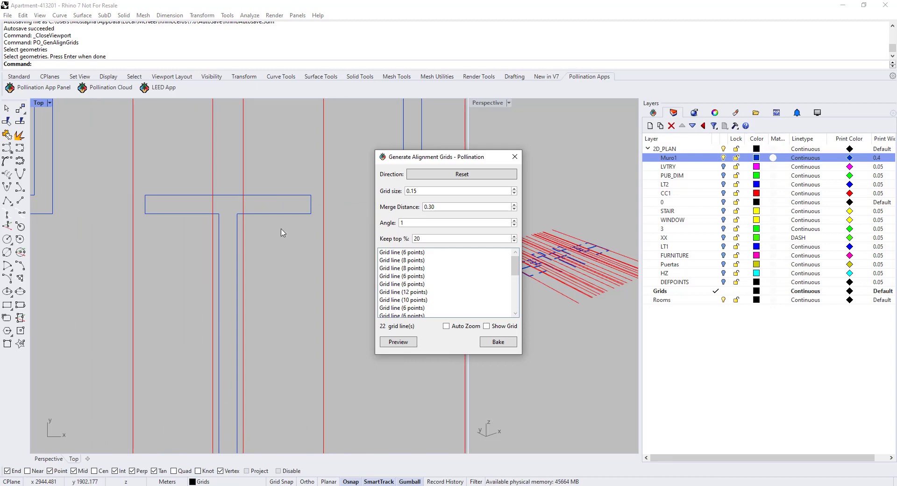
{"action": "left_click", "coordinate": [457, 175]}
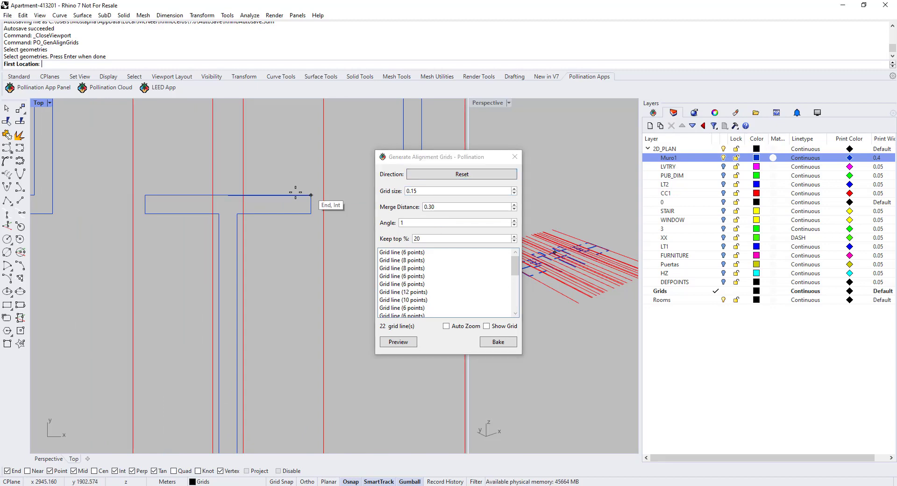
{"action": "left_click", "coordinate": [228, 195]}
{"action": "left_click", "coordinate": [227, 244]}
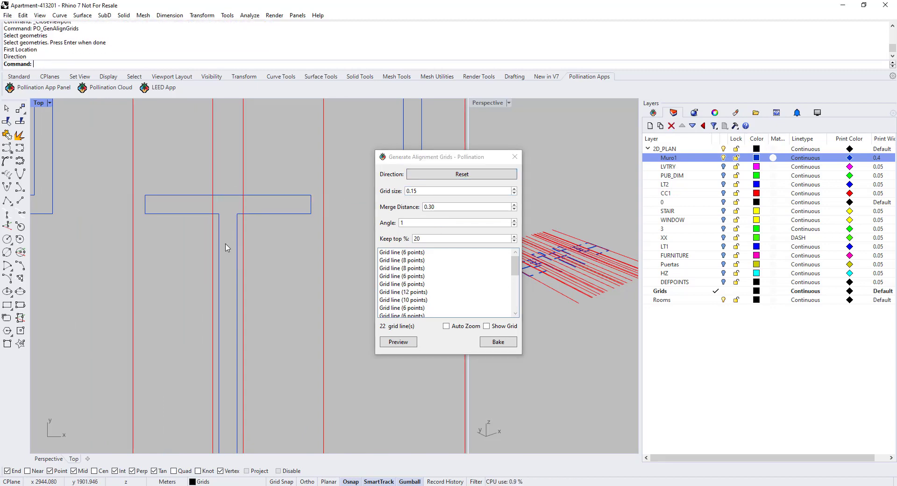
Inspect the previewed grid lines against the central walls, switching Show Grid on and off again.
{"action": "scroll", "coordinate": [269, 234], "scroll_direction": "down", "scroll_amount": 2}
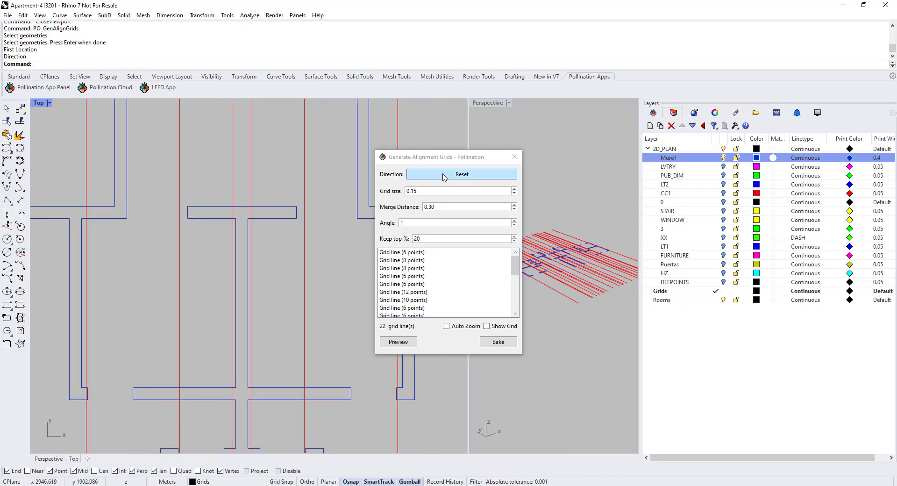
{"action": "scroll", "coordinate": [312, 197], "scroll_direction": "down", "scroll_amount": 1}
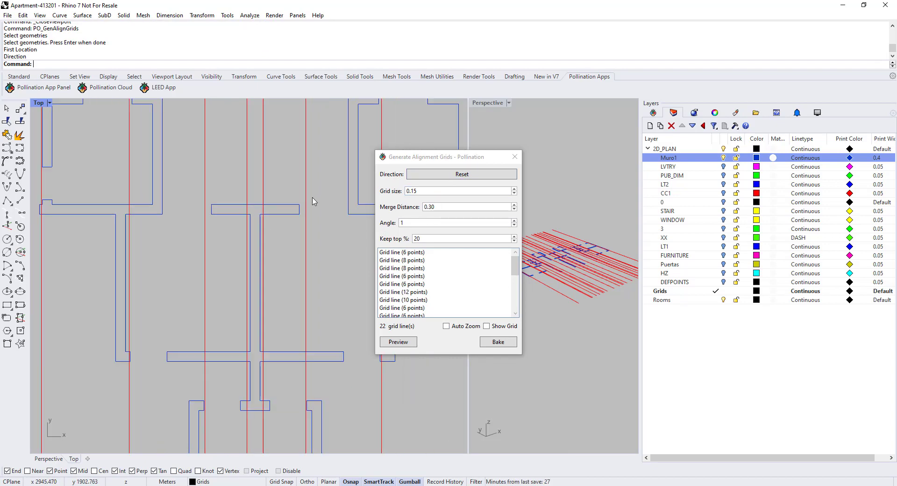
{"action": "left_click", "coordinate": [486, 326]}
{"action": "left_click", "coordinate": [487, 326]}
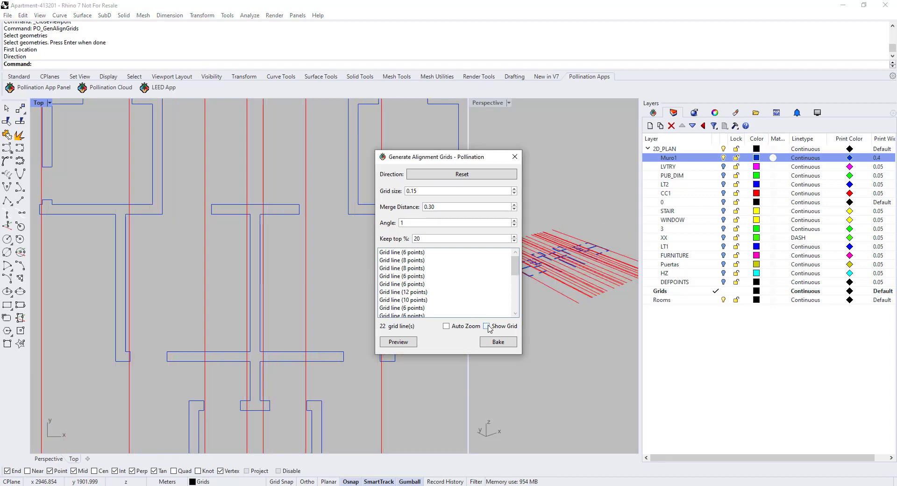
{"action": "scroll", "coordinate": [215, 237], "scroll_direction": "up", "scroll_amount": 2}
{"action": "scroll", "coordinate": [215, 237], "scroll_direction": "up", "scroll_amount": 2}
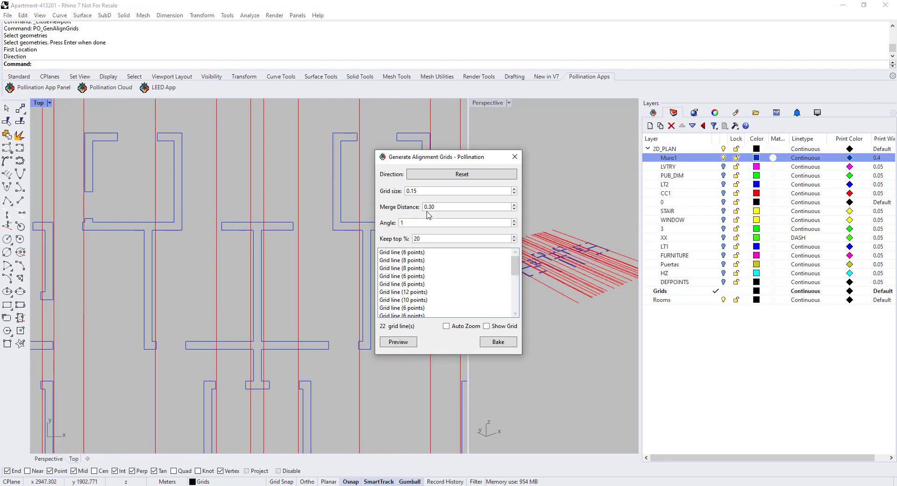
Set the grid size to 0.10 and merge distance to 0.30, and redefine the direction starting at the central T-shaped wall's top.
{"action": "double_click", "coordinate": [427, 190]}
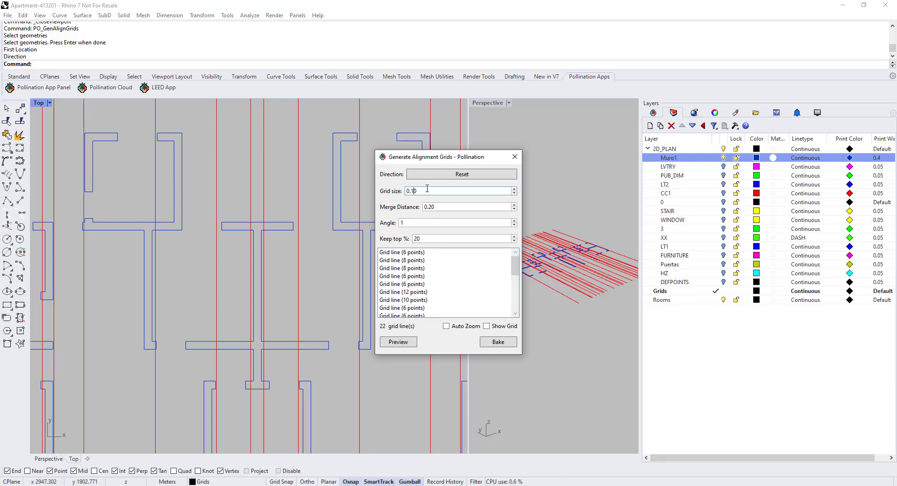
{"action": "double_click", "coordinate": [465, 206]}
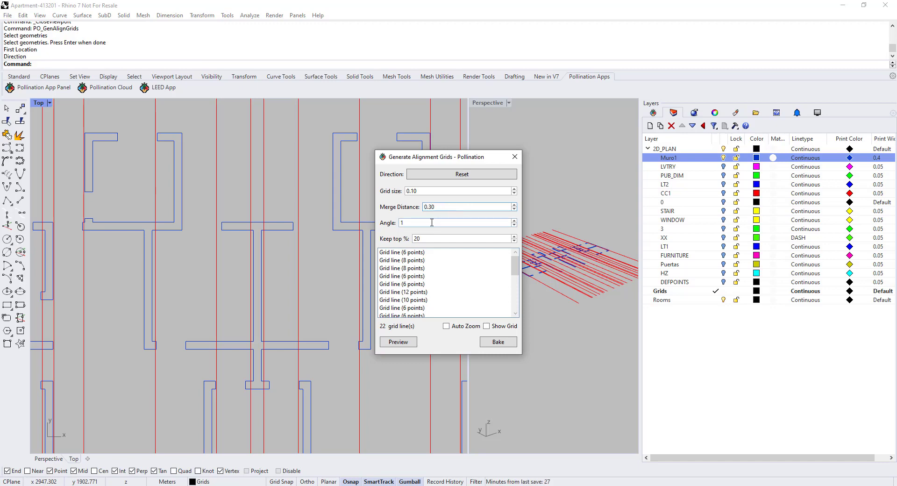
{"action": "left_click", "coordinate": [451, 176]}
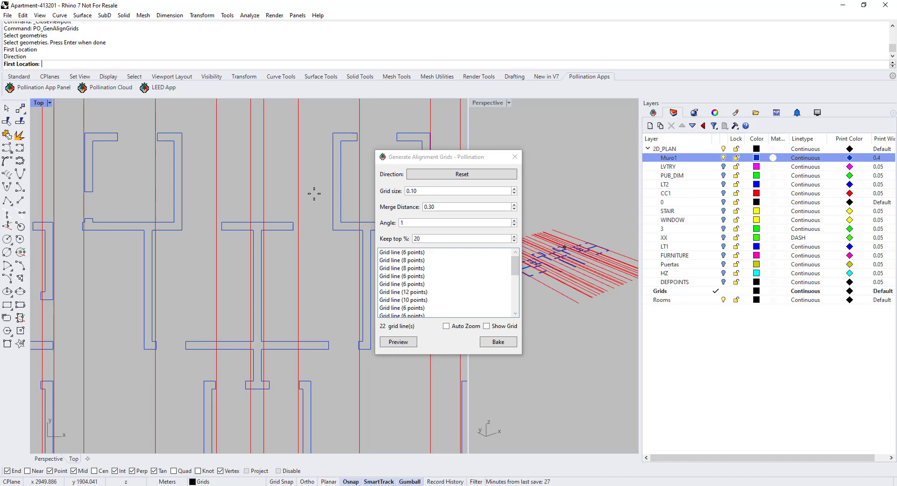
{"action": "left_click", "coordinate": [257, 224]}
{"action": "left_click", "coordinate": [282, 190]}
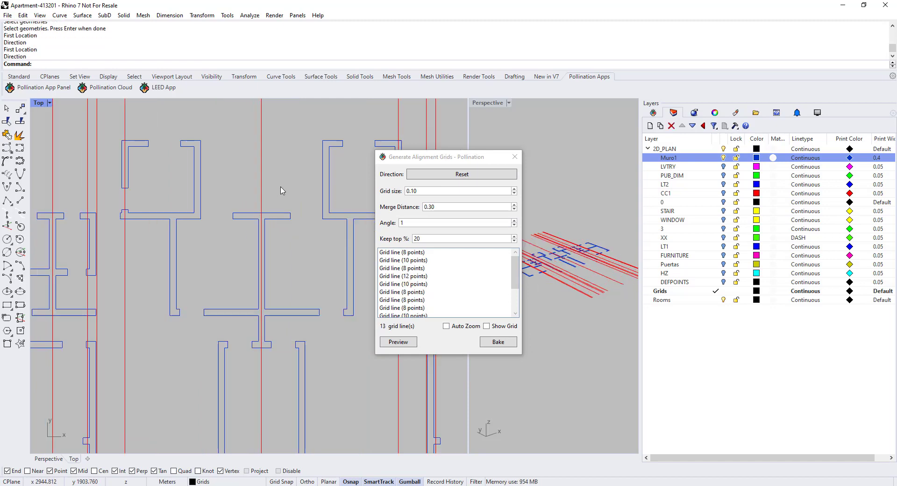
Set Keep top % to 30 for the vertical alignment grid lines.
{"action": "scroll", "coordinate": [282, 190], "scroll_direction": "down", "scroll_amount": 5}
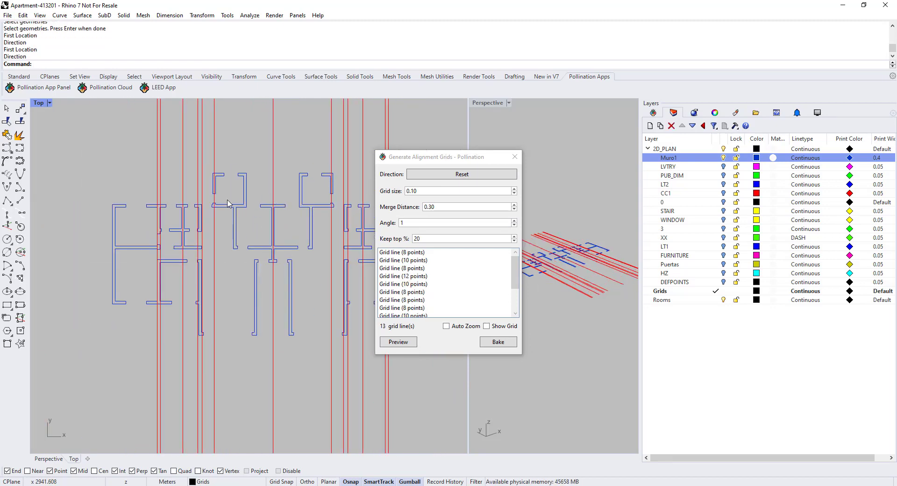
{"action": "scroll", "coordinate": [228, 202], "scroll_direction": "down", "scroll_amount": 3}
{"action": "scroll", "coordinate": [301, 259], "scroll_direction": "up", "scroll_amount": 2}
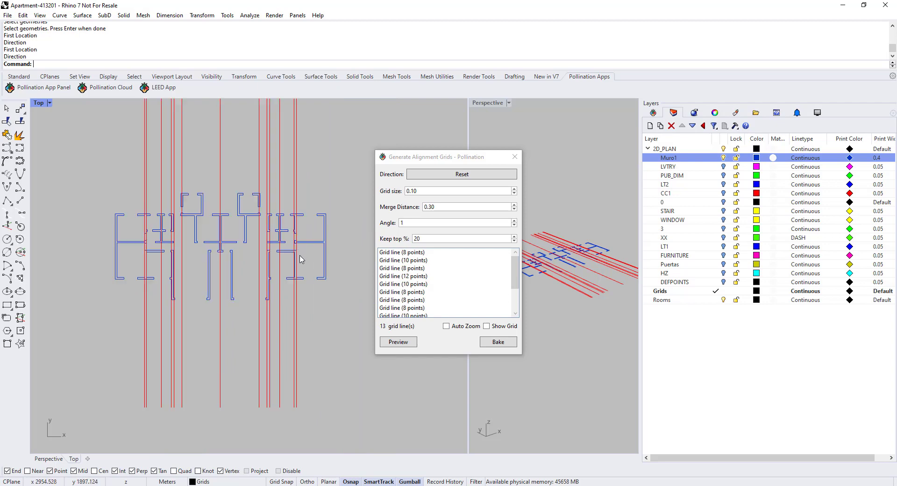
{"action": "scroll", "coordinate": [301, 260], "scroll_direction": "up", "scroll_amount": 1}
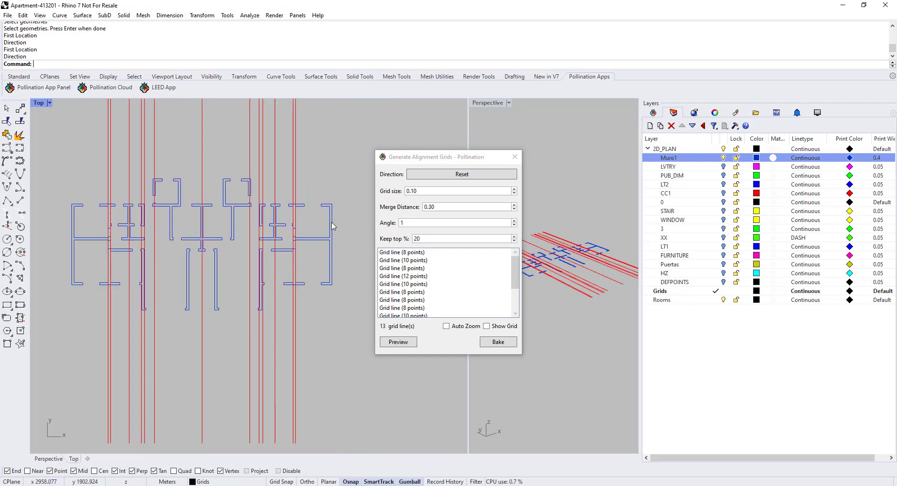
{"action": "left_click", "coordinate": [428, 238]}
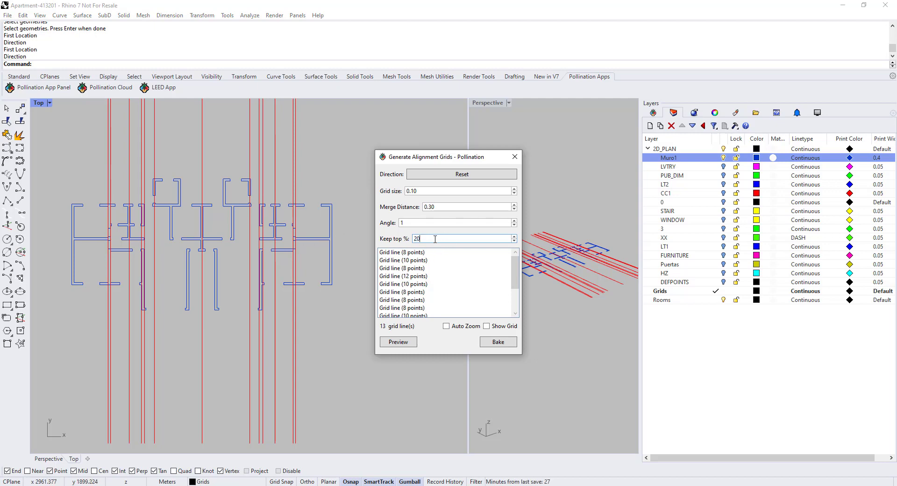
{"action": "type", "text": "30"}
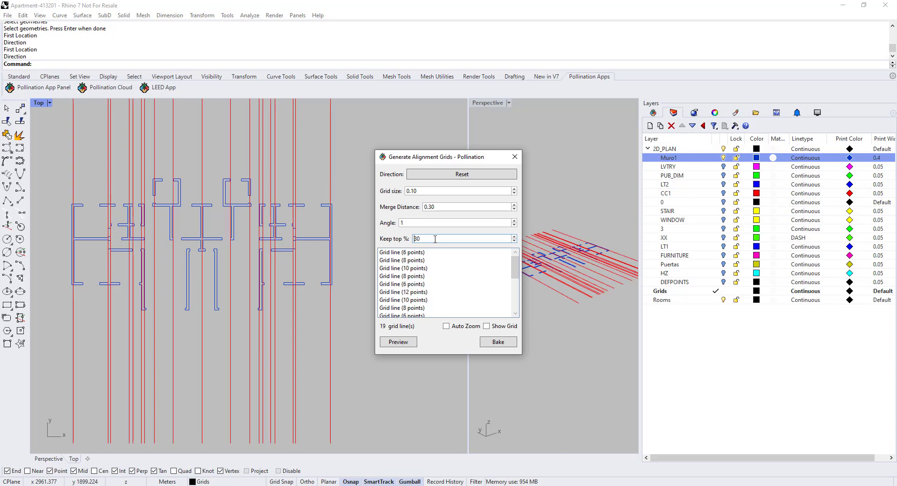
Check the preview with Show Grid switched on and off, and bake the vertical grid lines onto the Grids layer.
{"action": "left_click", "coordinate": [487, 327]}
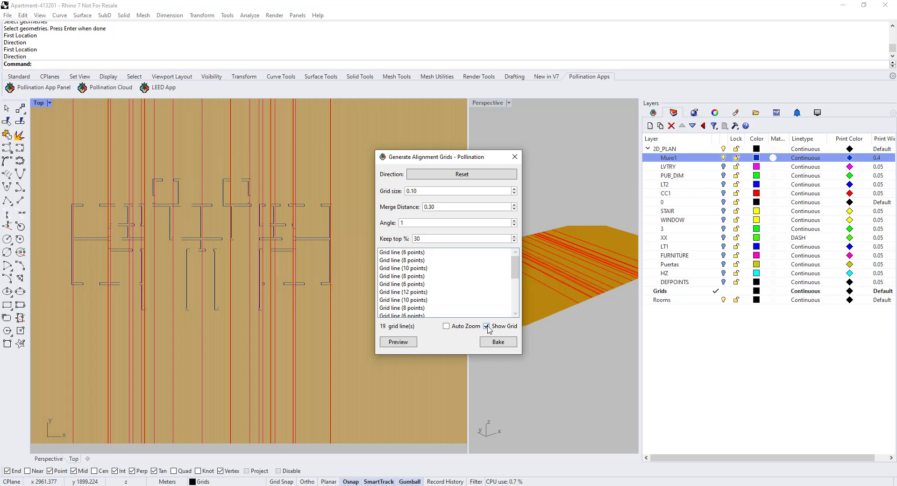
{"action": "left_click", "coordinate": [487, 326]}
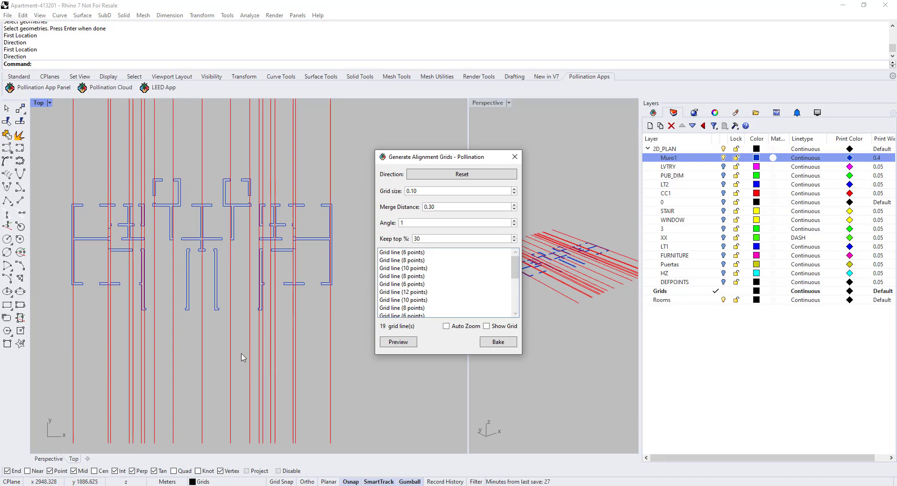
{"action": "left_click", "coordinate": [506, 345]}
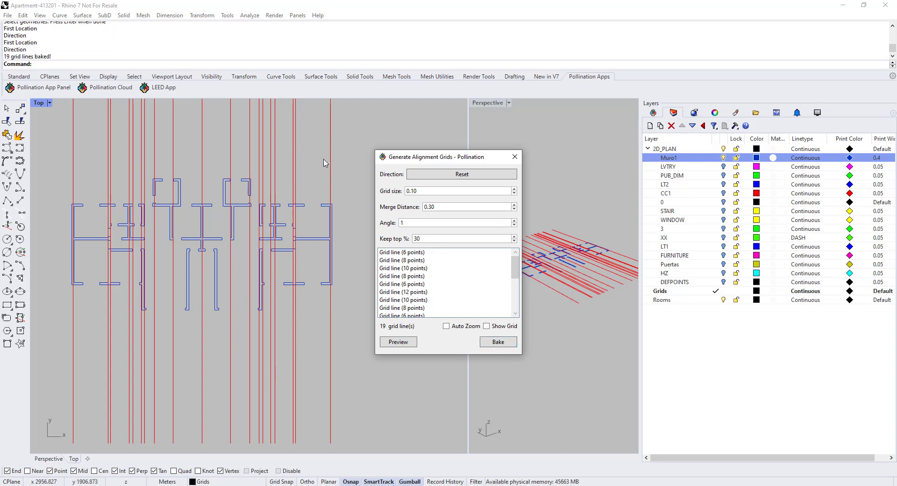
{"action": "left_click_drag", "start_coordinate": [357, 127], "coordinate": [202, 143]}
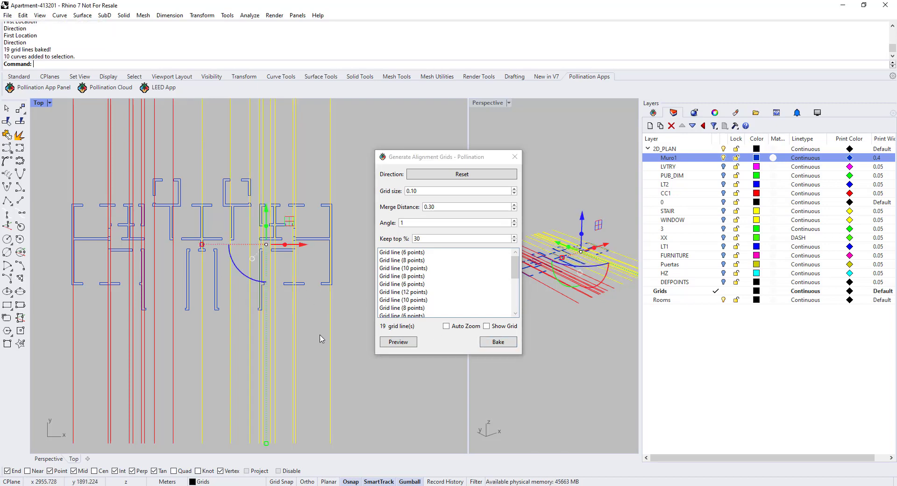
{"action": "key", "text": "Escape"}
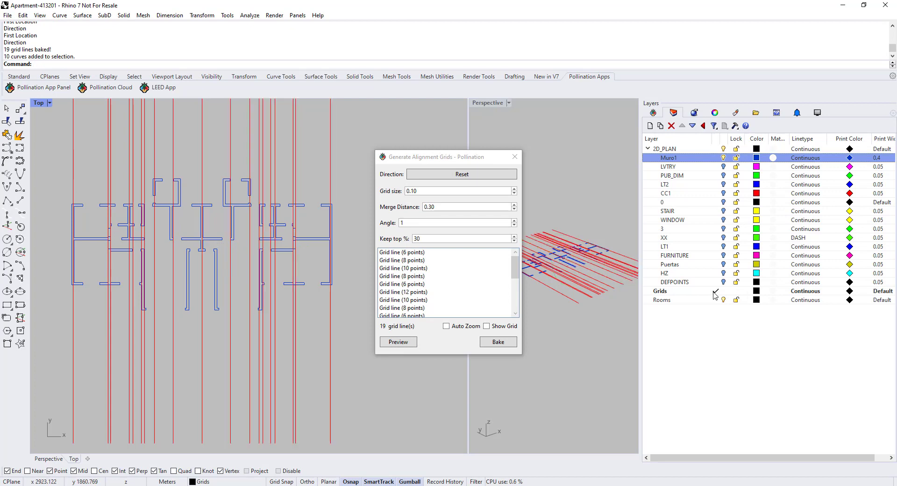
Change the Grids layer colour to Brown.
{"action": "left_click", "coordinate": [757, 293]}
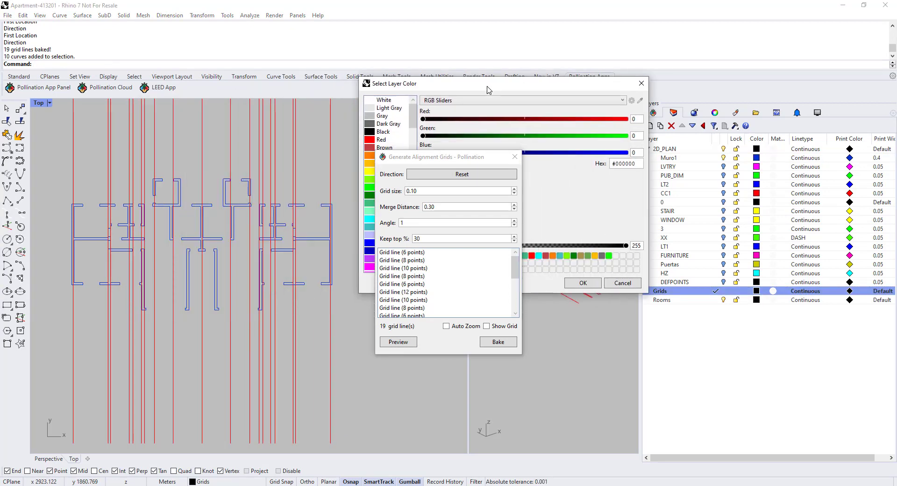
{"action": "left_click_drag", "start_coordinate": [489, 88], "coordinate": [371, 93]}
{"action": "left_click", "coordinate": [266, 152]}
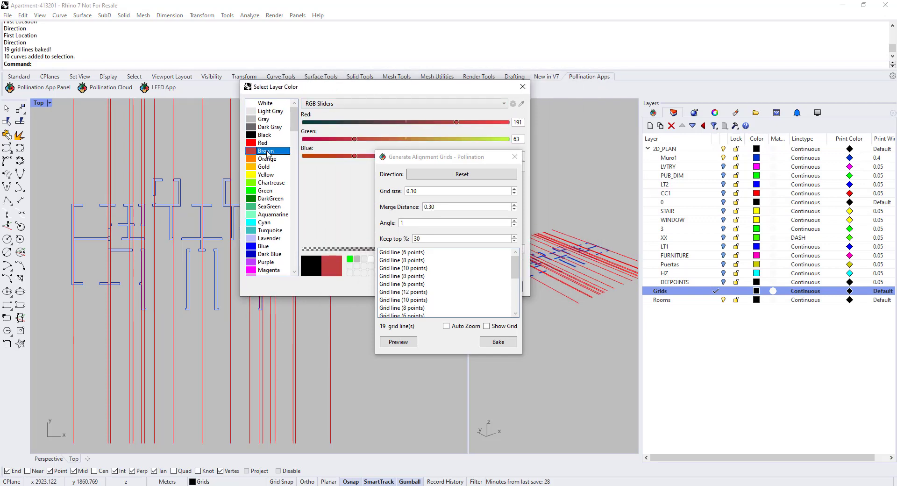
{"action": "left_click_drag", "start_coordinate": [344, 83], "coordinate": [183, 57]}
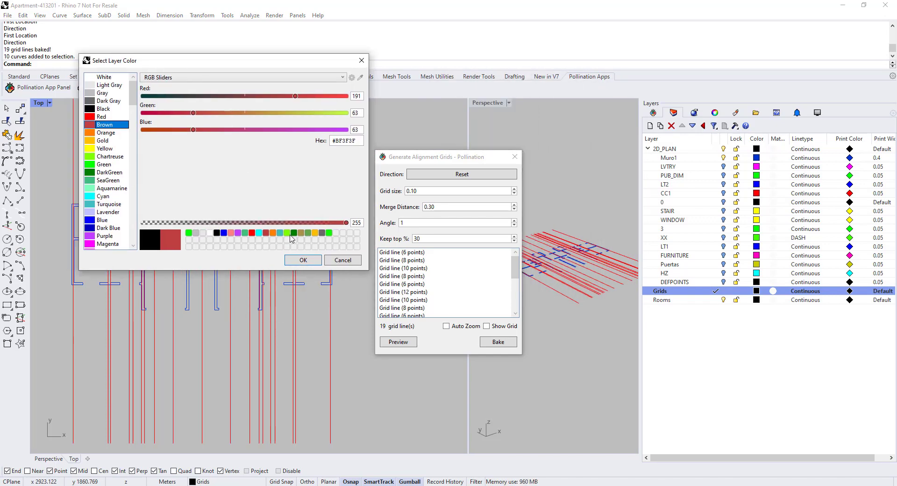
{"action": "left_click", "coordinate": [303, 260]}
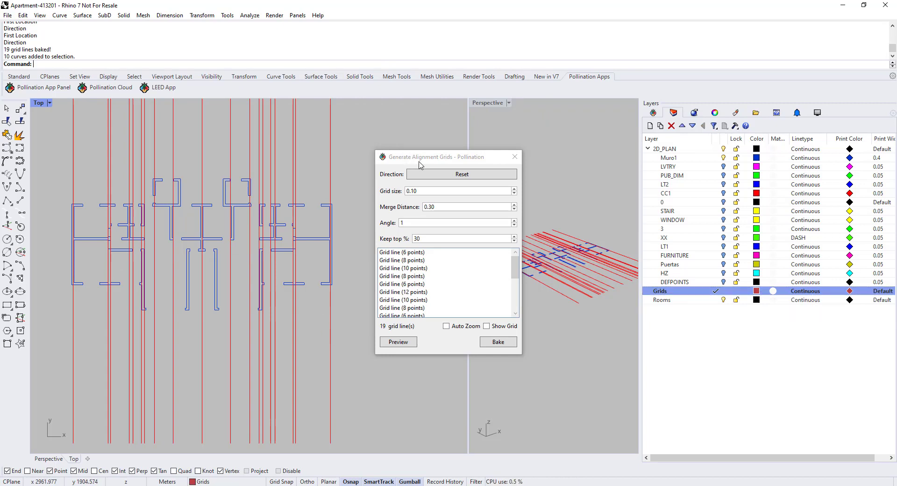
Reset the alignment grid direction to horizontal by picking two points beside the horizontal wall in the western apartment.
{"action": "left_click", "coordinate": [429, 174]}
{"action": "scroll", "coordinate": [84, 247], "scroll_direction": "up", "scroll_amount": 5}
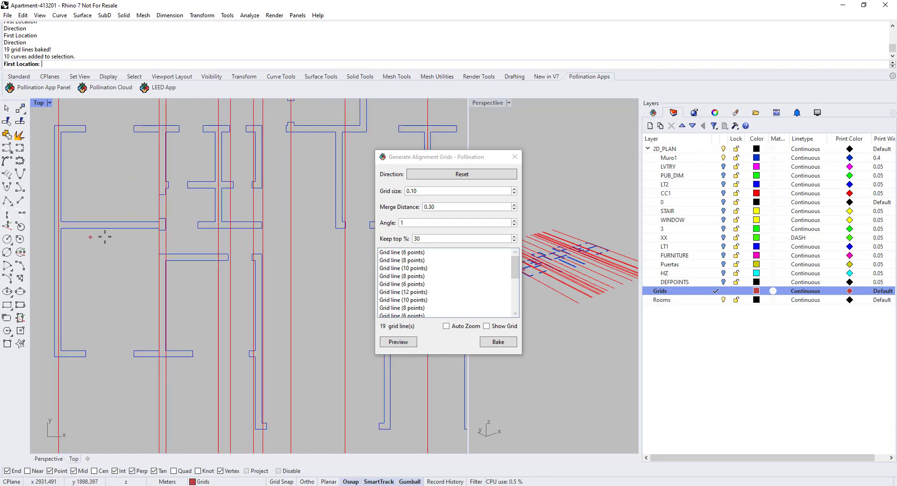
{"action": "left_click", "coordinate": [196, 224]}
{"action": "left_click", "coordinate": [182, 236]}
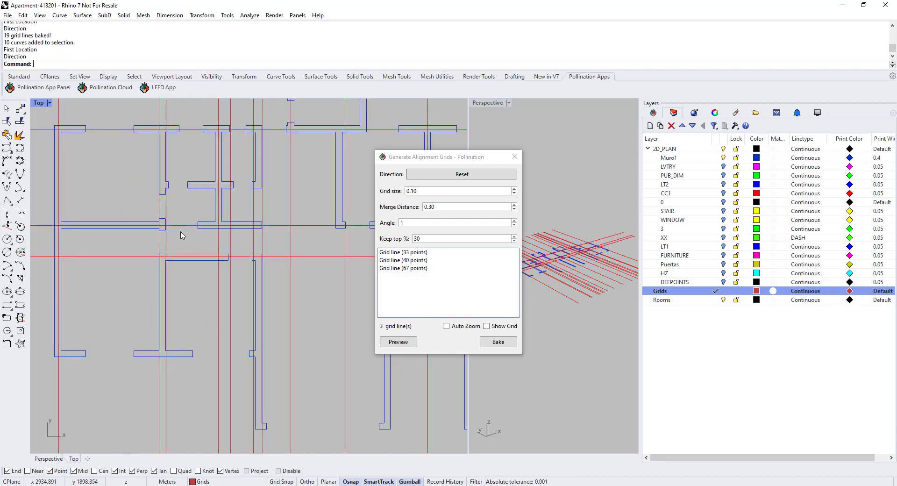
{"action": "scroll", "coordinate": [126, 268], "scroll_direction": "down", "scroll_amount": 5}
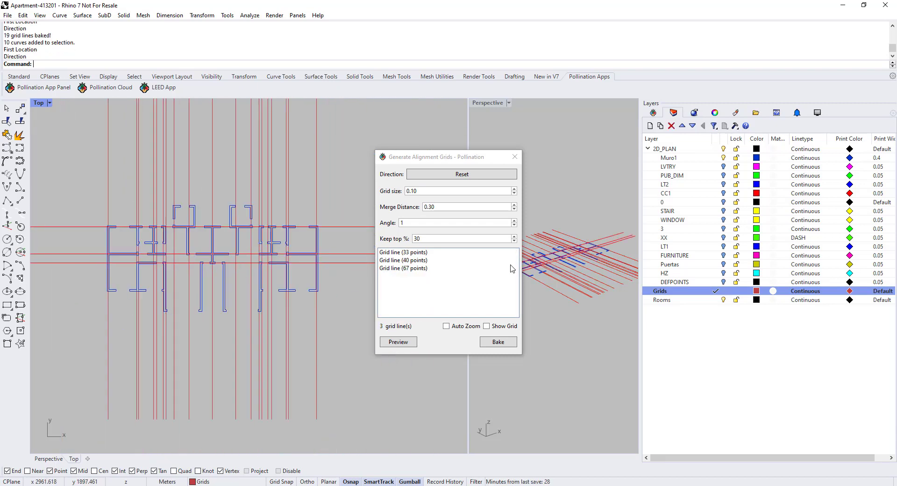
Set Keep top % to 60, bake the horizontal grid lines and close the alignment grid generator.
{"action": "scroll", "coordinate": [143, 254], "scroll_direction": "up", "scroll_amount": 2}
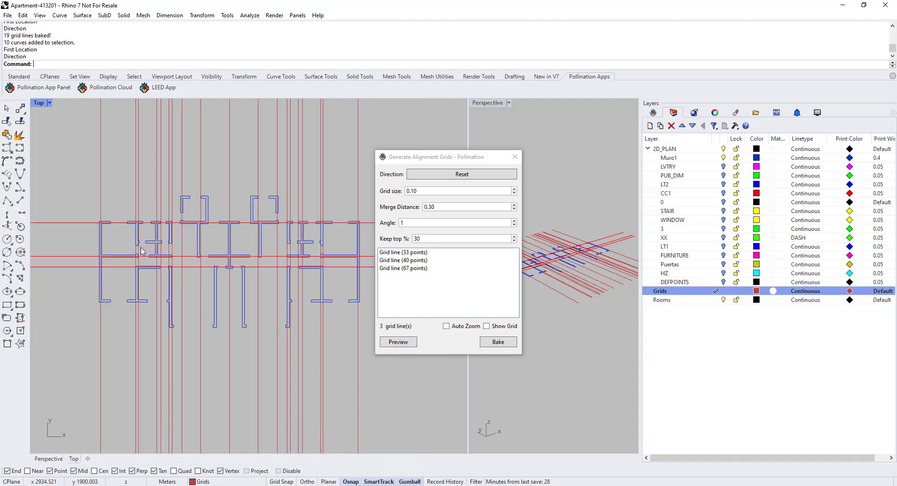
{"action": "left_click", "coordinate": [432, 241]}
{"action": "scroll", "coordinate": [433, 241], "scroll_direction": "up", "scroll_amount": 1}
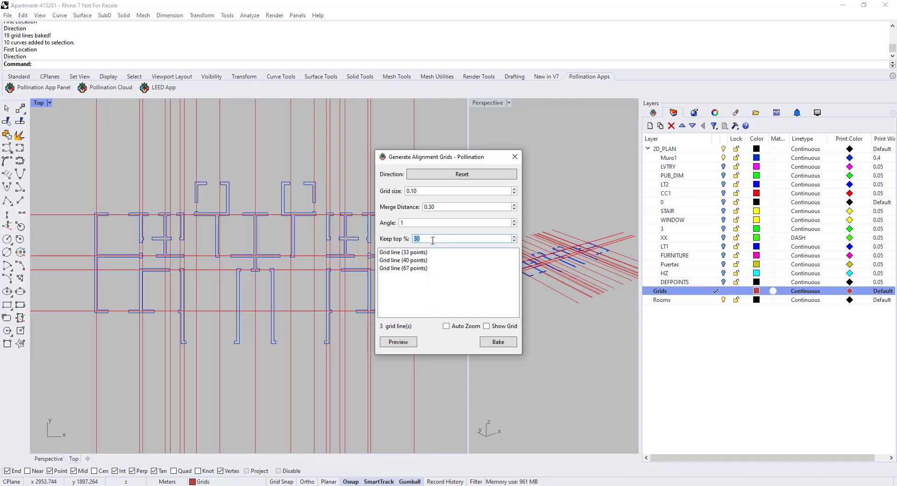
{"action": "scroll", "coordinate": [432, 241], "scroll_direction": "up", "scroll_amount": 2}
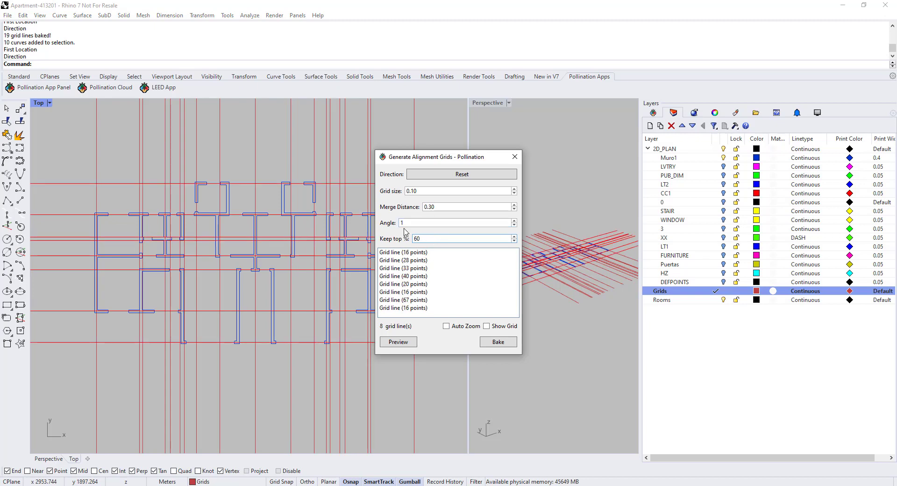
{"action": "left_click", "coordinate": [496, 342]}
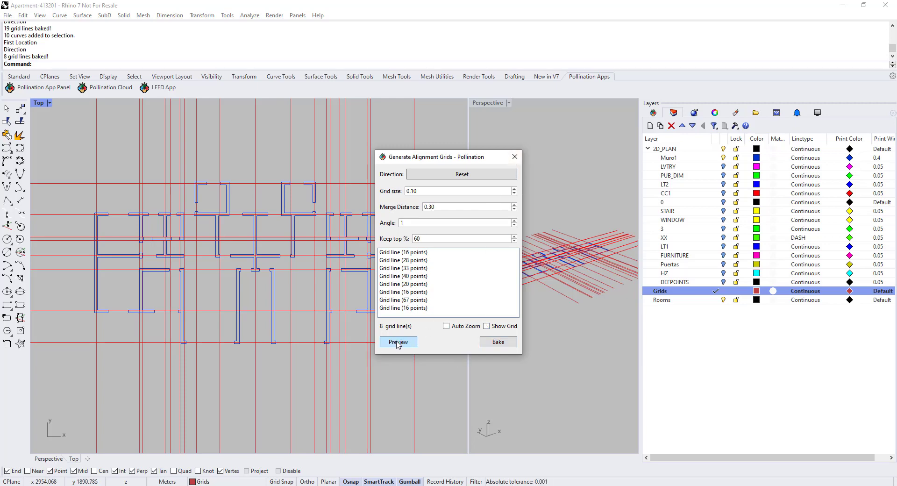
{"action": "left_click", "coordinate": [515, 157]}
Delete all vertical grid lines east of the one through the central T-shaped wall.
{"action": "scroll", "coordinate": [406, 229], "scroll_direction": "down", "scroll_amount": 3}
{"action": "scroll", "coordinate": [374, 239], "scroll_direction": "up", "scroll_amount": 4}
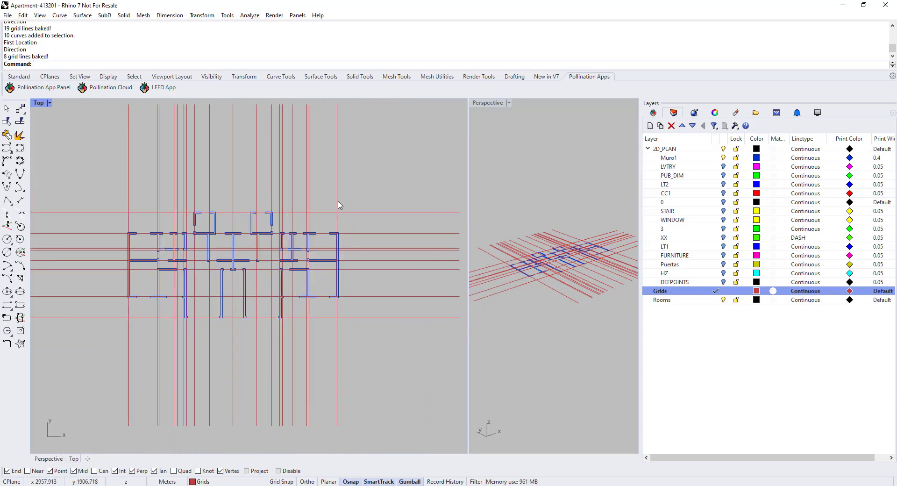
{"action": "scroll", "coordinate": [236, 222], "scroll_direction": "up", "scroll_amount": 2}
{"action": "scroll", "coordinate": [224, 228], "scroll_direction": "down", "scroll_amount": 3}
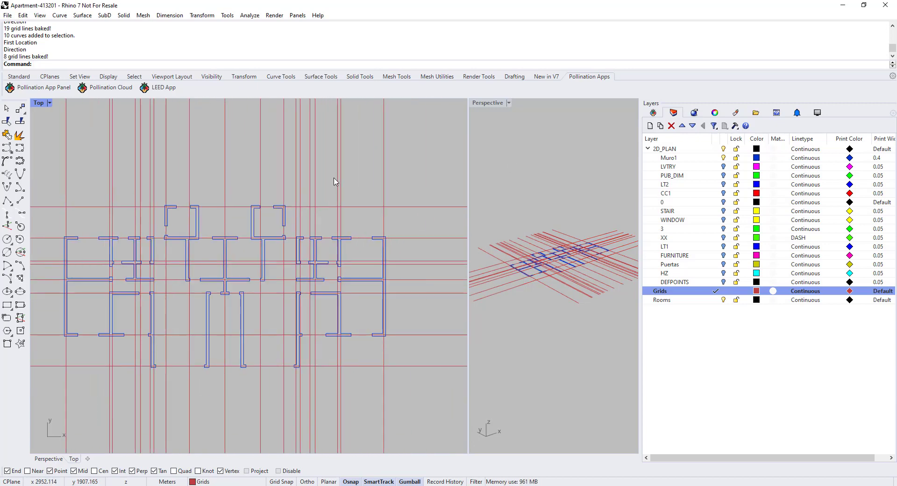
{"action": "scroll", "coordinate": [304, 181], "scroll_direction": "down", "scroll_amount": 3}
{"action": "scroll", "coordinate": [280, 187], "scroll_direction": "up", "scroll_amount": 2}
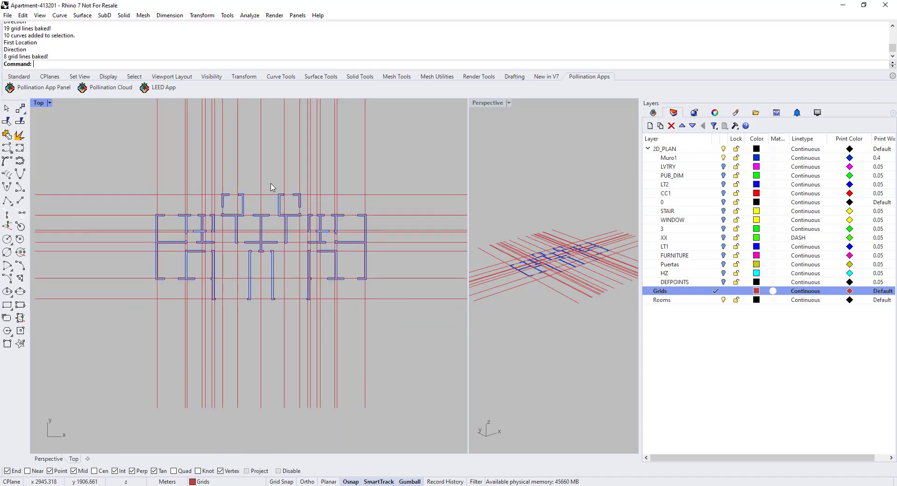
{"action": "left_click_drag", "start_coordinate": [389, 151], "coordinate": [279, 175]}
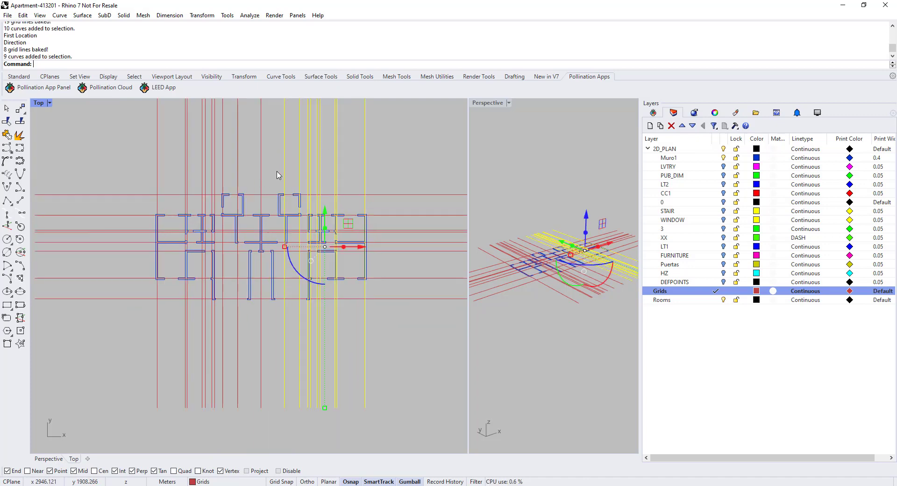
{"action": "key", "text": "Delete"}
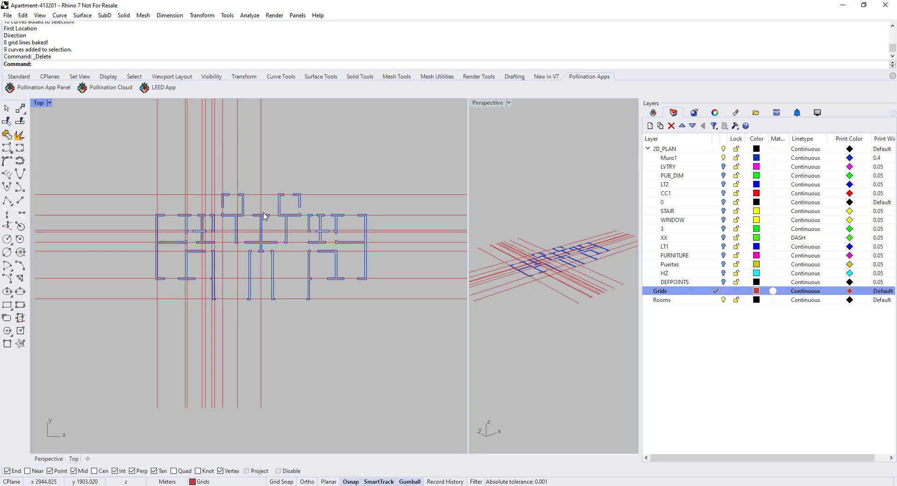
Trim the horizontal grid lines east of the central vertical grid line, using that line as the cutting object.
{"action": "scroll", "coordinate": [265, 216], "scroll_direction": "up", "scroll_amount": 2}
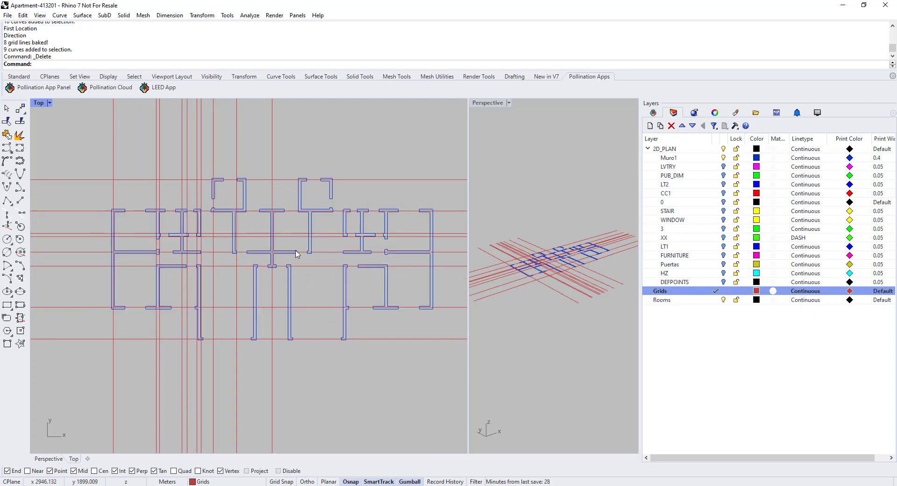
{"action": "right_click_drag", "start_coordinate": [286, 157], "coordinate": [270, 159]}
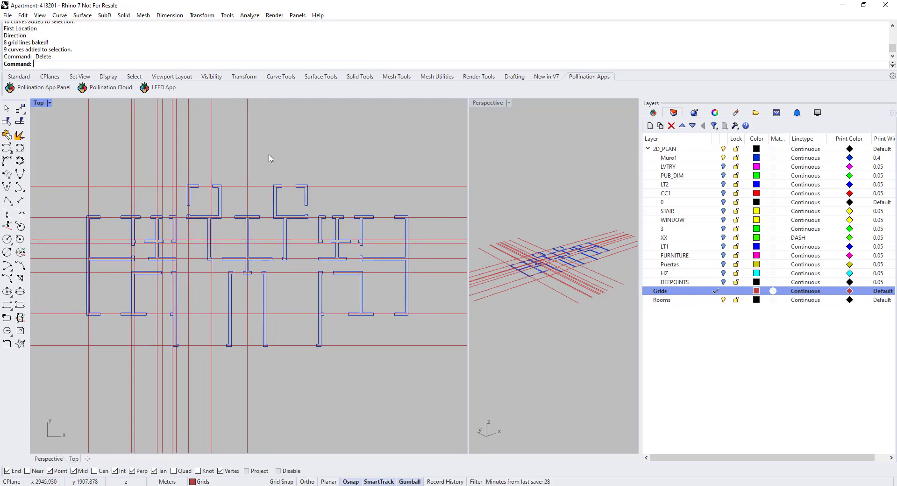
{"action": "type", "text": "Trim"}
{"action": "key", "text": "Return"}
{"action": "left_click", "coordinate": [247, 161]}
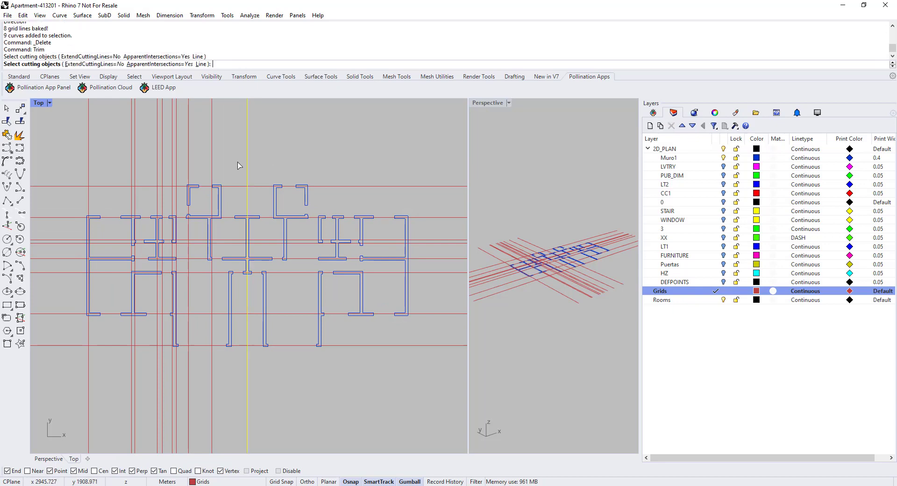
{"action": "scroll", "coordinate": [242, 179], "scroll_direction": "down", "scroll_amount": 8}
{"action": "key", "text": "Return"}
{"action": "left_click_drag", "start_coordinate": [375, 151], "coordinate": [341, 280]}
{"action": "key", "text": "Return"}
{"action": "scroll", "coordinate": [185, 200], "scroll_direction": "up", "scroll_amount": 6}
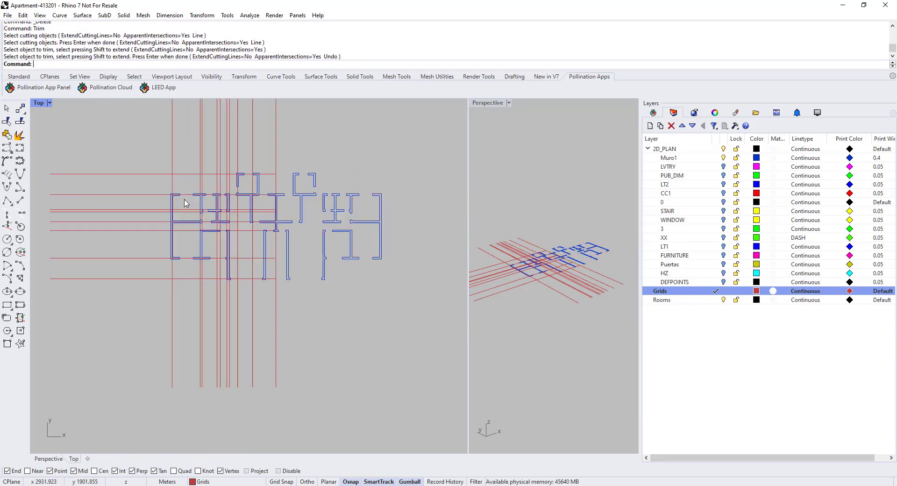
Examine how the remaining grid lines align with the walls and corners of the western apartment.
{"action": "scroll", "coordinate": [196, 374], "scroll_direction": "up", "scroll_amount": 3}
{"action": "right_click_drag", "start_coordinate": [195, 374], "coordinate": [190, 297]}
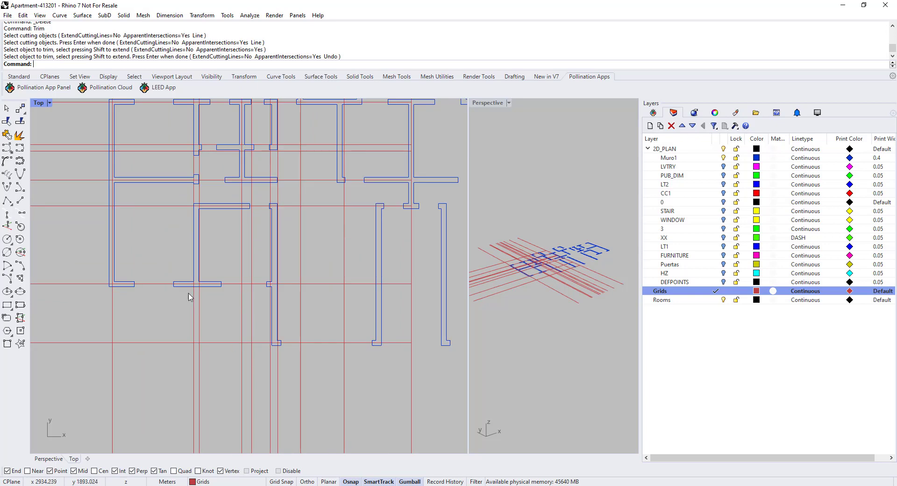
{"action": "right_click_drag", "start_coordinate": [264, 189], "coordinate": [252, 304]}
{"action": "right_click_drag", "start_coordinate": [173, 184], "coordinate": [230, 206]}
{"action": "scroll", "coordinate": [164, 227], "scroll_direction": "up", "scroll_amount": 6}
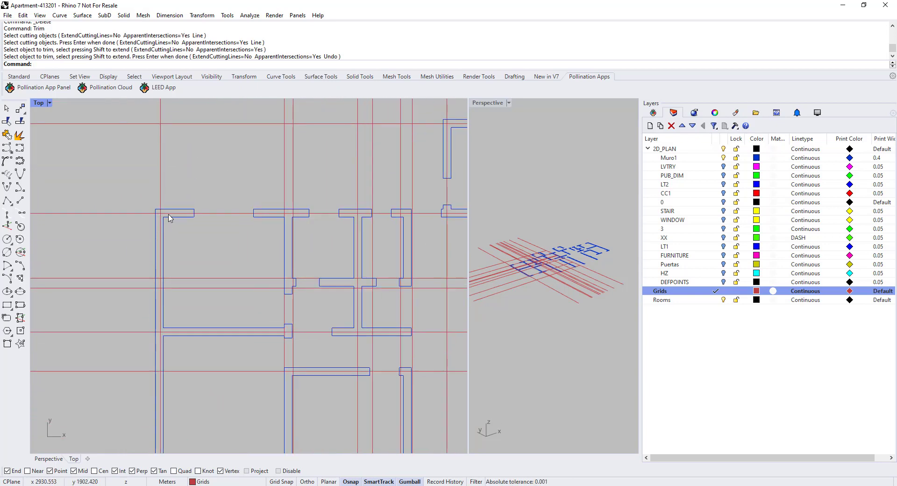
{"action": "scroll", "coordinate": [219, 218], "scroll_direction": "down", "scroll_amount": 5}
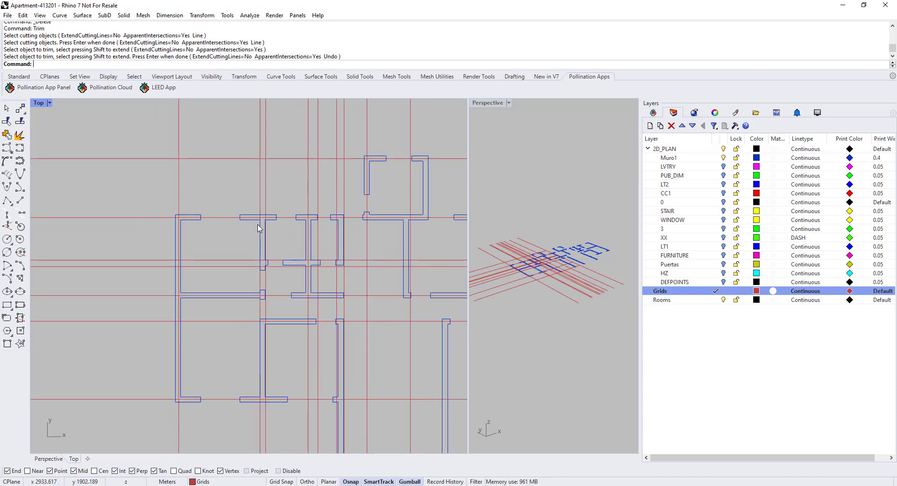
{"action": "scroll", "coordinate": [182, 216], "scroll_direction": "up", "scroll_amount": 4}
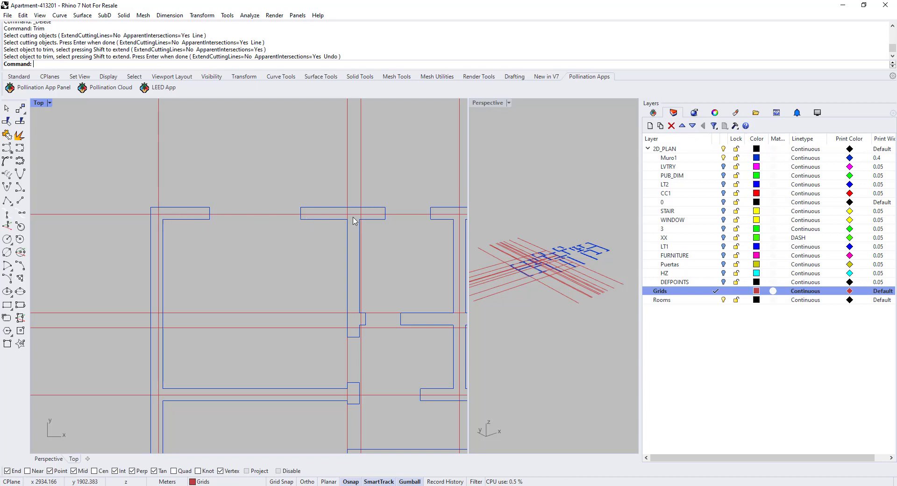
{"action": "scroll", "coordinate": [183, 228], "scroll_direction": "down", "scroll_amount": 5}
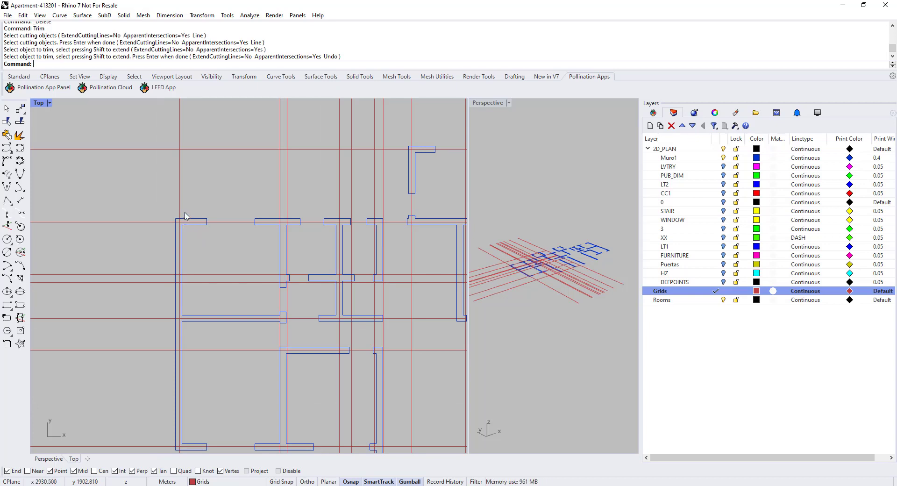
Move the vertical grid line on the west face of the western apartment's first interior wall onto that wall's centreline.
{"action": "scroll", "coordinate": [185, 225], "scroll_direction": "down", "scroll_amount": 2}
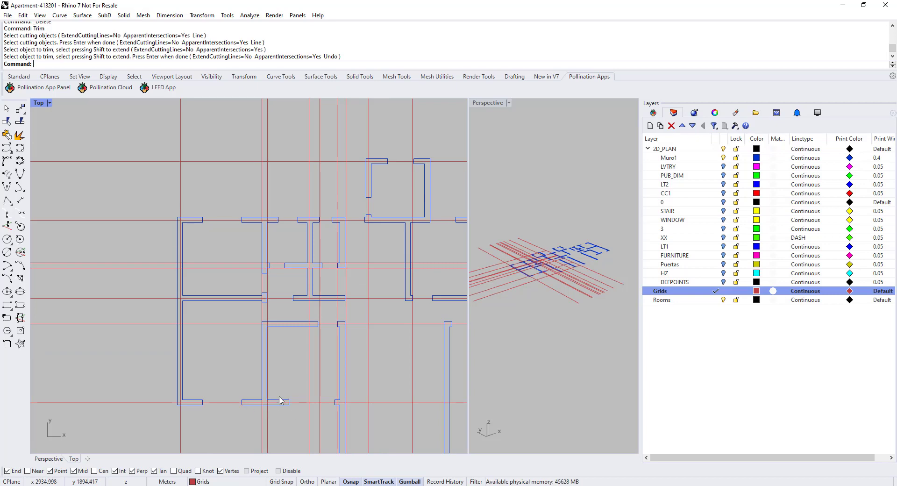
{"action": "right_click_drag", "start_coordinate": [227, 237], "coordinate": [169, 252]}
{"action": "scroll", "coordinate": [191, 294], "scroll_direction": "up", "scroll_amount": 10}
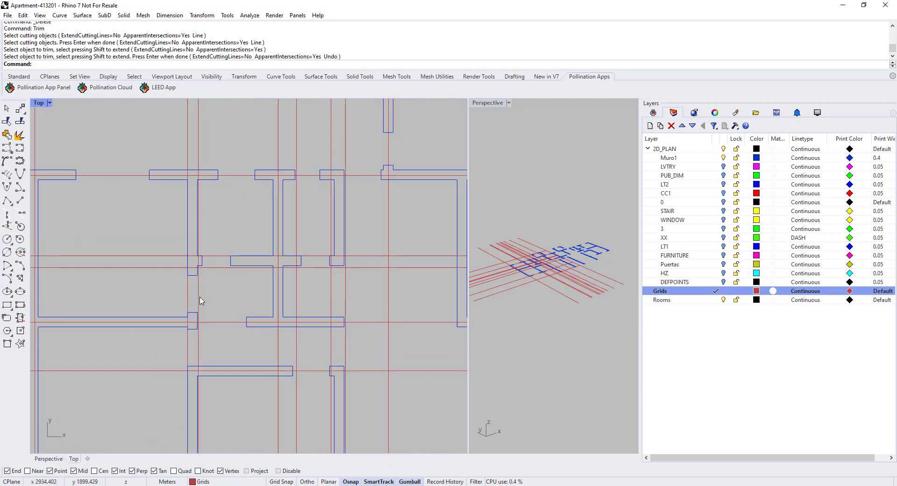
{"action": "left_click_drag", "start_coordinate": [183, 295], "coordinate": [179, 297]}
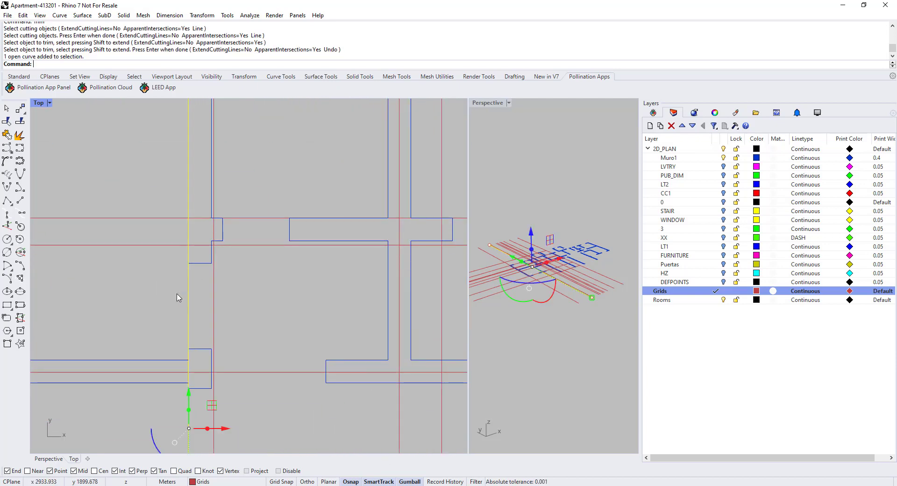
{"action": "type", "text": "move"}
{"action": "key", "text": "Return"}
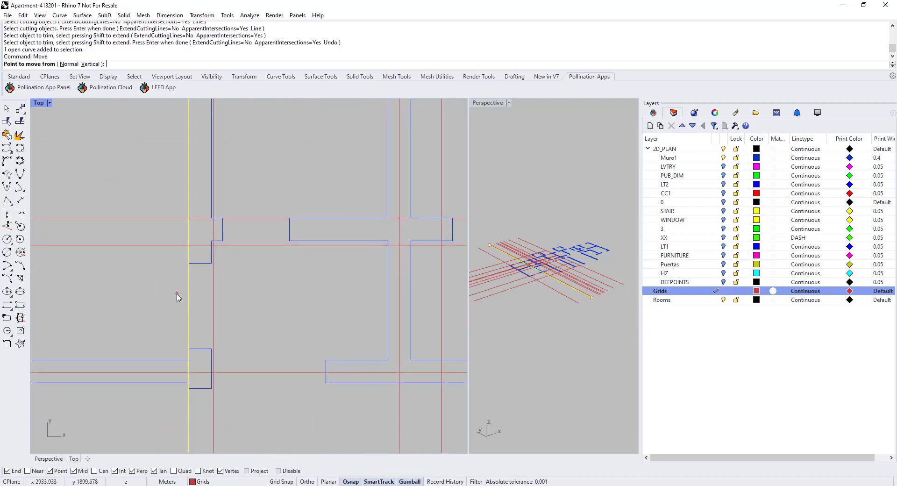
{"action": "left_click", "coordinate": [189, 264]}
{"action": "left_click", "coordinate": [199, 264]}
{"action": "scroll", "coordinate": [263, 283], "scroll_direction": "down", "scroll_amount": 6}
{"action": "key", "text": "Escape"}
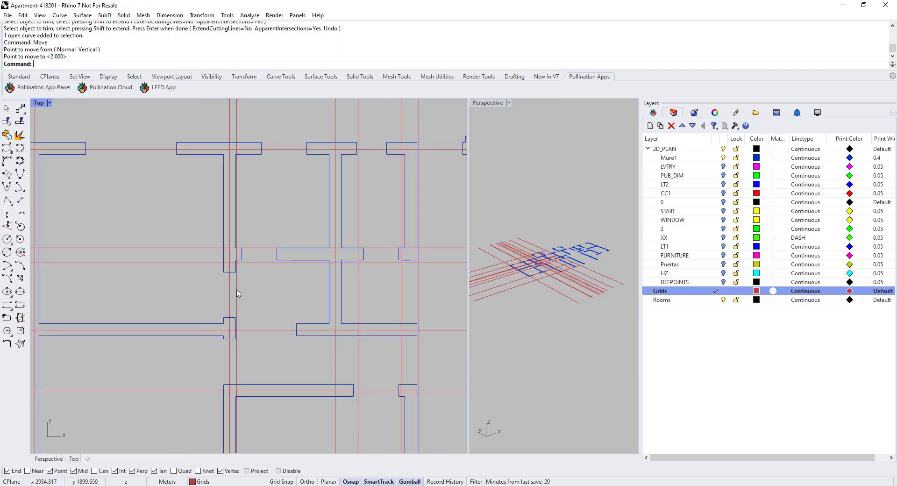
Delete the redundant vertical grid line on that wall's east face and the lower of the two closely spaced horizontal grid lines.
{"action": "left_click", "coordinate": [237, 293]}
{"action": "key", "text": "Delete"}
{"action": "scroll", "coordinate": [267, 263], "scroll_direction": "down", "scroll_amount": 2}
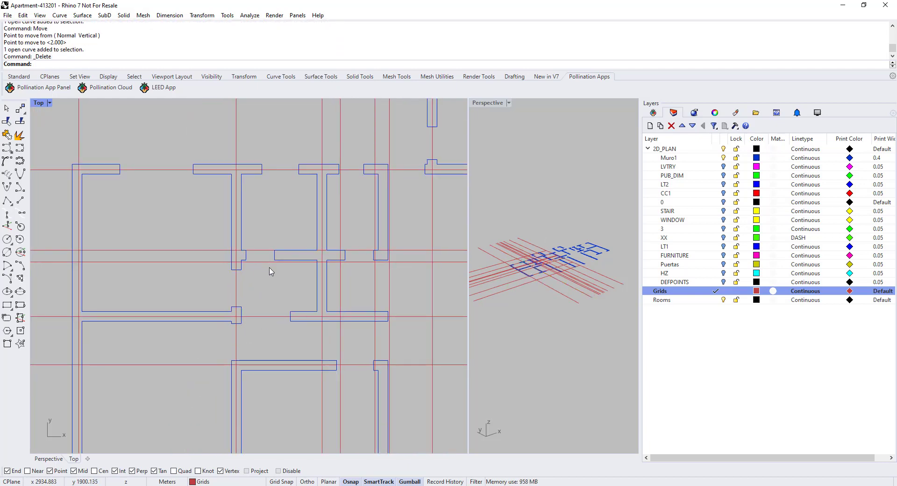
{"action": "scroll", "coordinate": [290, 271], "scroll_direction": "up", "scroll_amount": 4}
{"action": "left_click", "coordinate": [292, 276]}
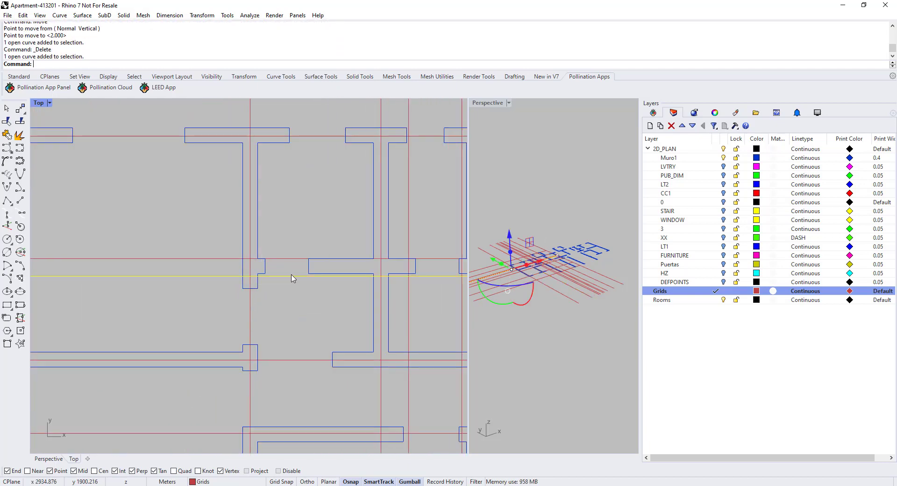
{"action": "key", "text": "Delete"}
Move the remaining horizontal grid line from the upper face of the short wall stub to the stub's centre.
{"action": "left_click", "coordinate": [287, 259]}
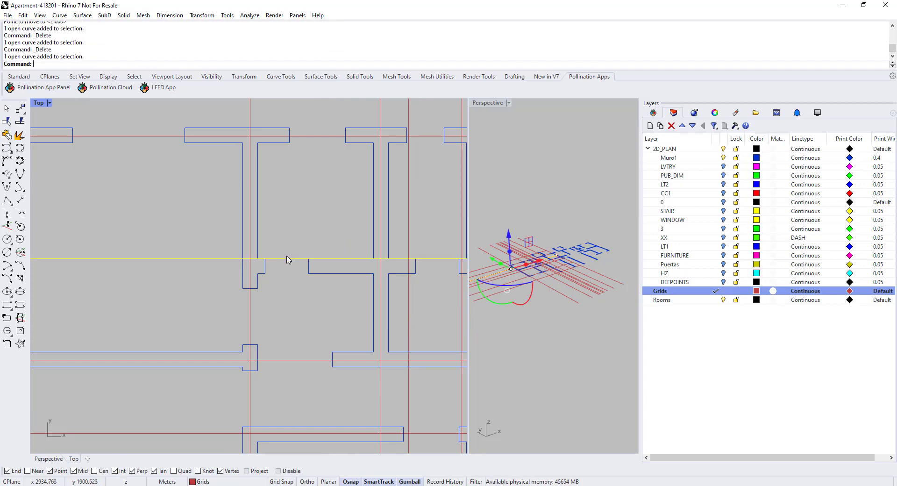
{"action": "type", "text": "move"}
{"action": "key", "text": "Return"}
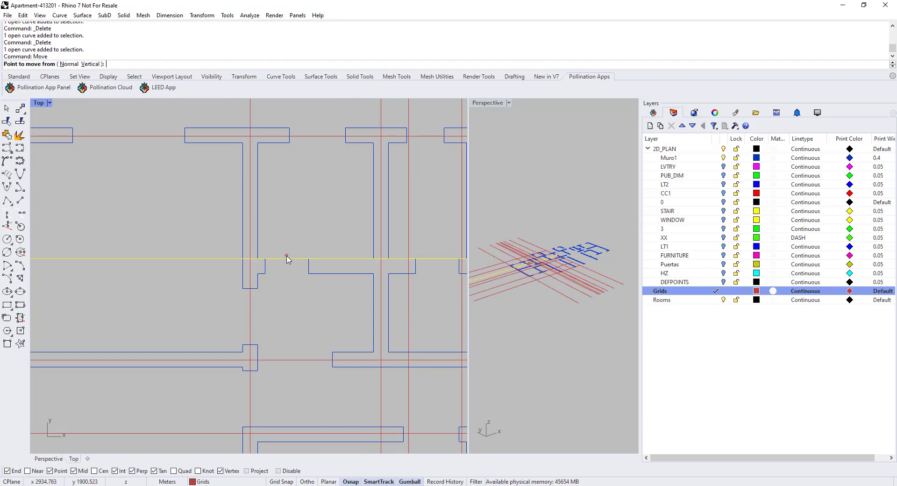
{"action": "left_click", "coordinate": [263, 256]}
{"action": "left_click", "coordinate": [265, 262]}
{"action": "scroll", "coordinate": [240, 252], "scroll_direction": "down", "scroll_amount": 5}
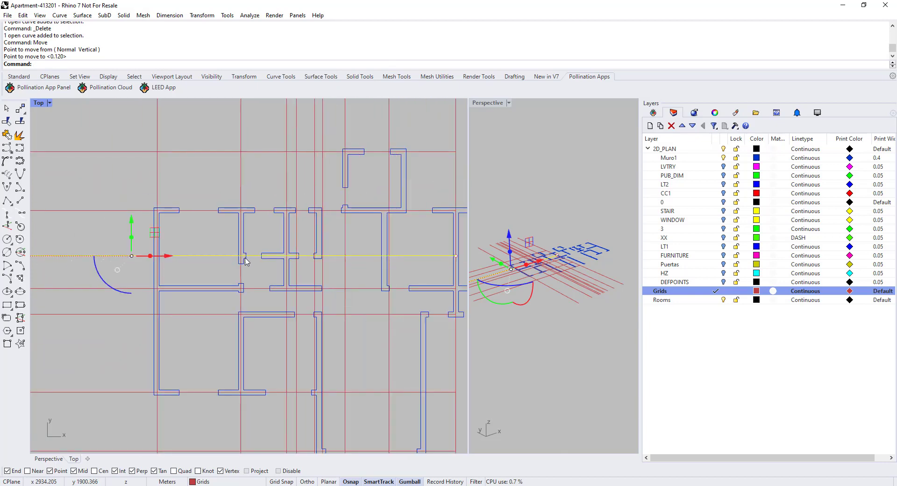
Delete the redundant vertical grid line just east of the cross-shaped interior wall.
{"action": "right_click_drag", "start_coordinate": [282, 336], "coordinate": [242, 301]}
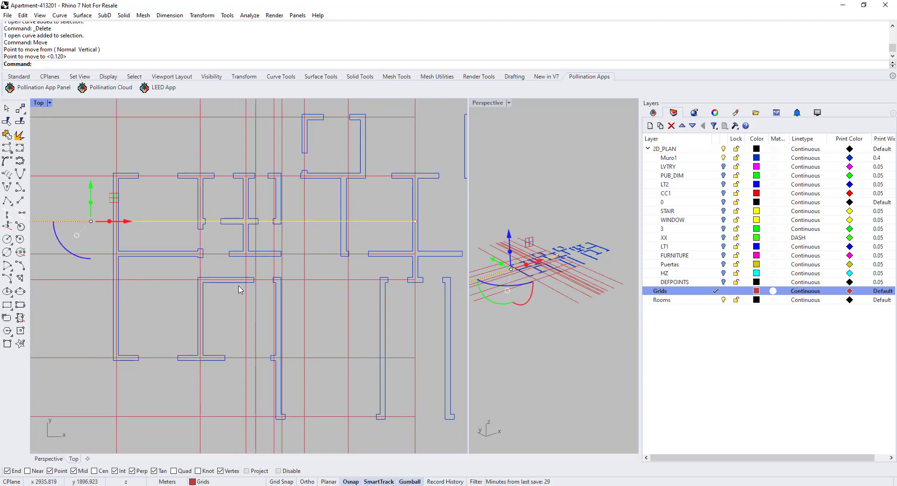
{"action": "left_click", "coordinate": [256, 206]}
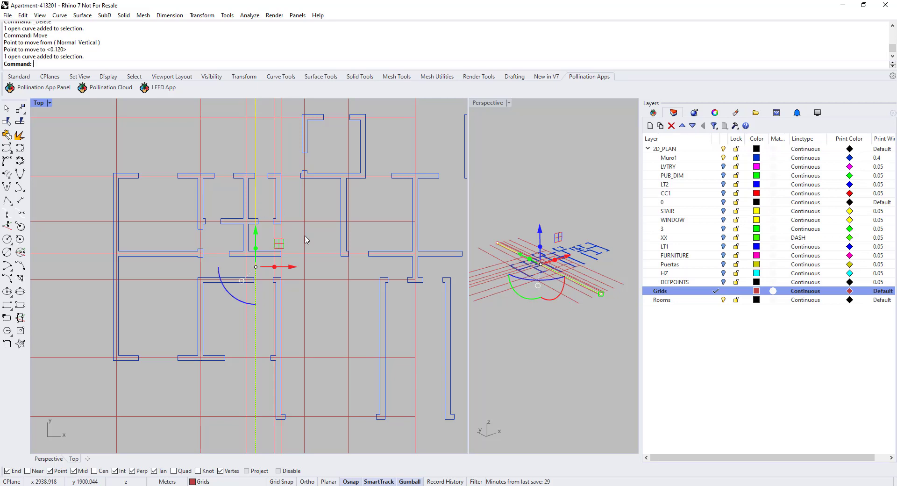
{"action": "key", "text": "Delete"}
Draw a helper line across the thickness of the long wall south of the corridor, just below its thickened end.
{"action": "scroll", "coordinate": [285, 318], "scroll_direction": "up", "scroll_amount": 5}
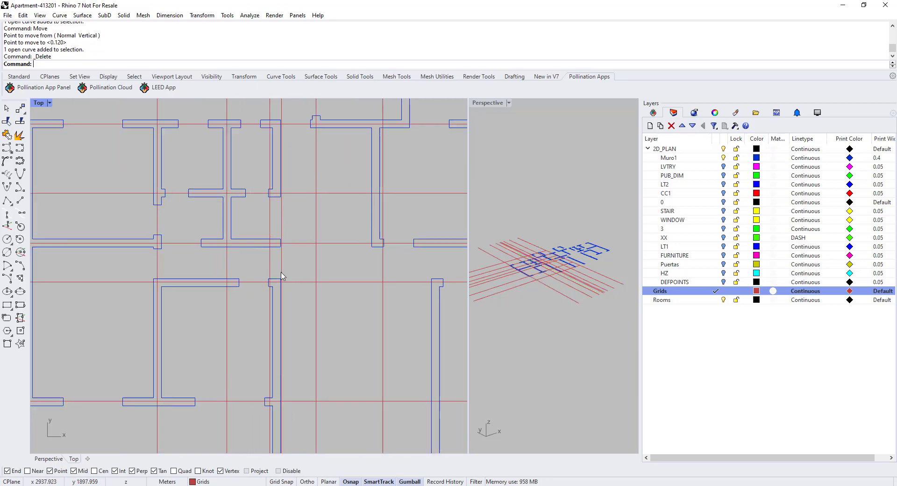
{"action": "scroll", "coordinate": [283, 321], "scroll_direction": "down", "scroll_amount": 3}
{"action": "scroll", "coordinate": [279, 364], "scroll_direction": "up", "scroll_amount": 2}
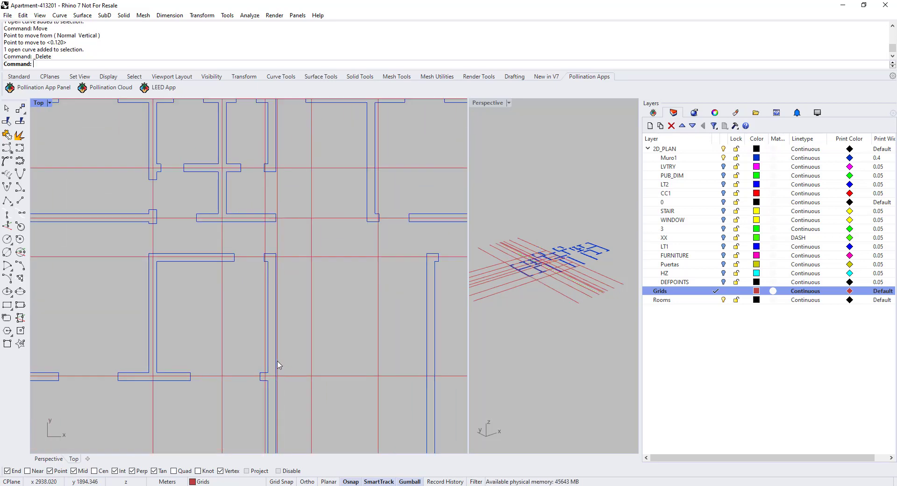
{"action": "scroll", "coordinate": [275, 343], "scroll_direction": "down", "scroll_amount": 2}
{"action": "scroll", "coordinate": [271, 362], "scroll_direction": "up", "scroll_amount": 3}
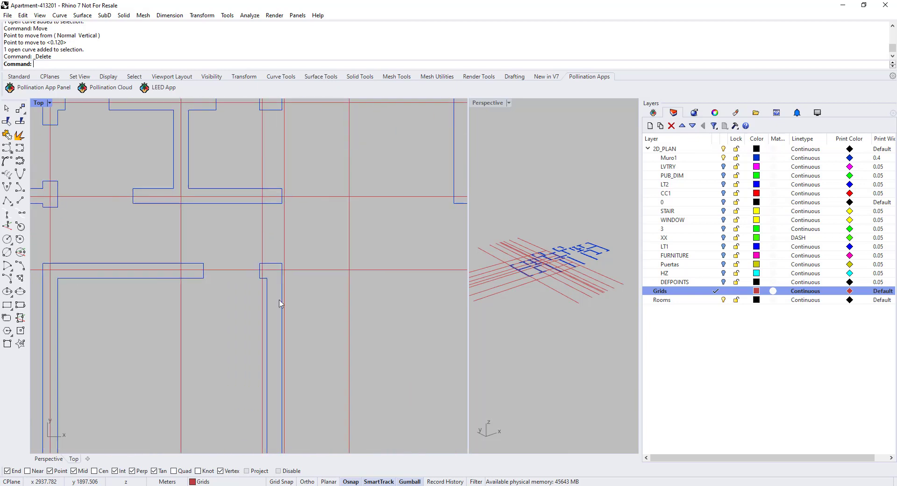
{"action": "scroll", "coordinate": [273, 266], "scroll_direction": "up", "scroll_amount": 2}
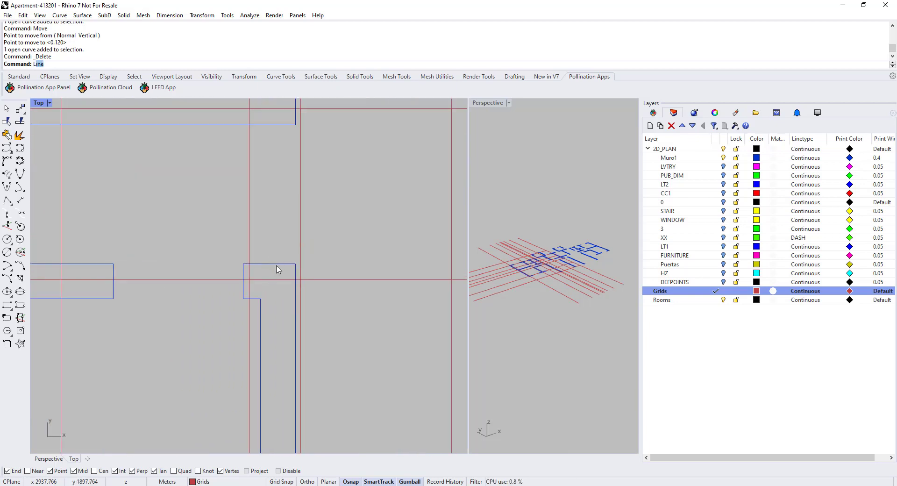
{"action": "key", "text": "Return"}
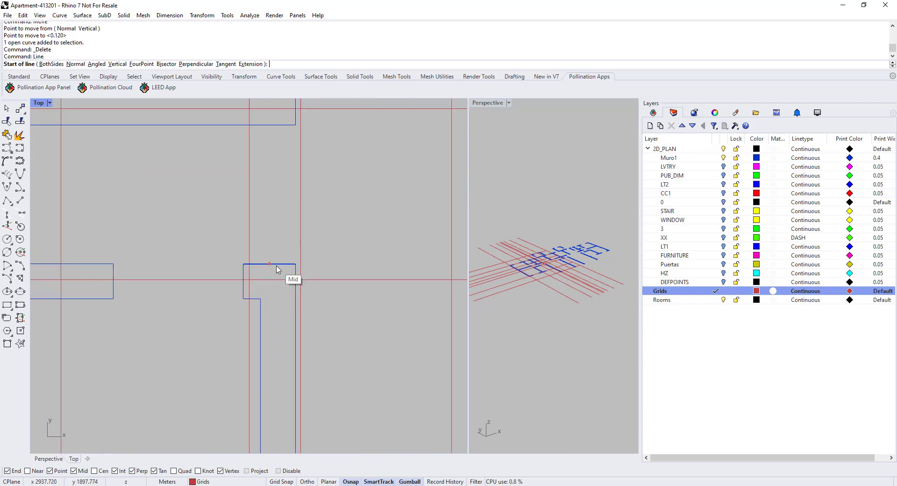
{"action": "left_click", "coordinate": [260, 298]}
{"action": "left_click", "coordinate": [300, 298]}
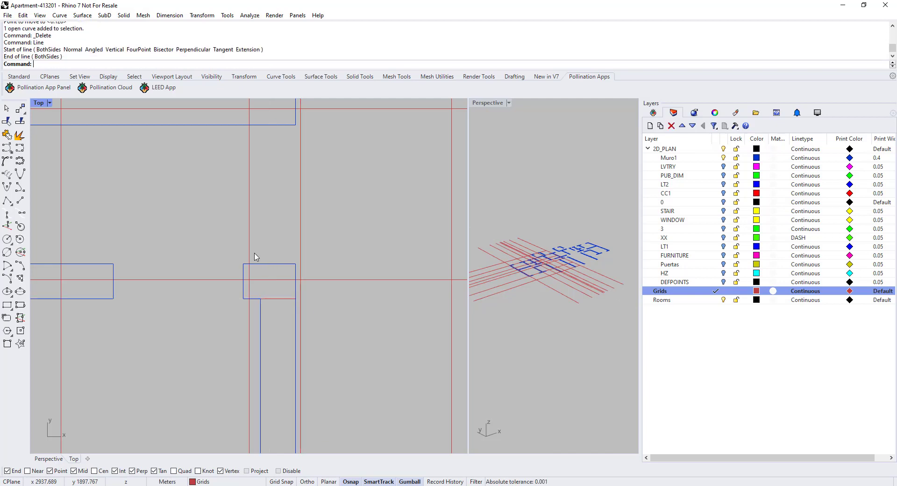
Move the vertical grid line west of that wall to the helper line's midpoint, and delete the helper line.
{"action": "left_click", "coordinate": [235, 238]}
{"action": "key", "text": "Return"}
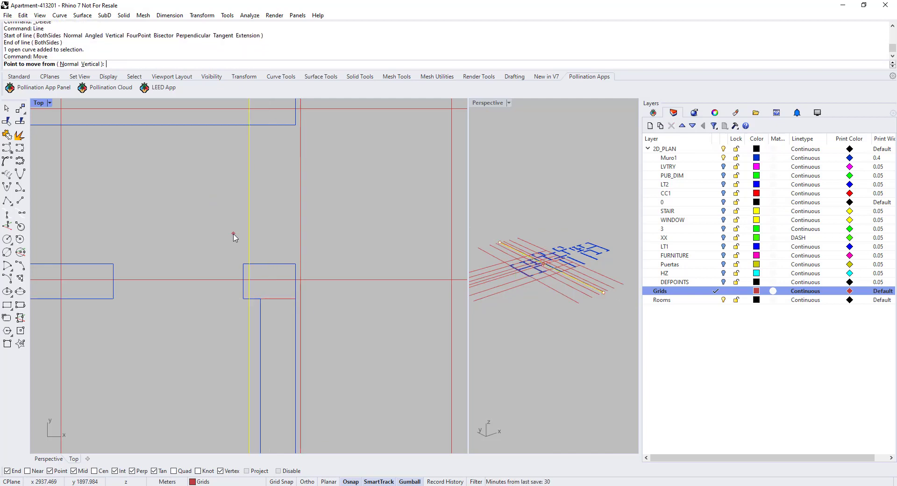
{"action": "left_click", "coordinate": [250, 298]}
{"action": "left_click", "coordinate": [278, 299]}
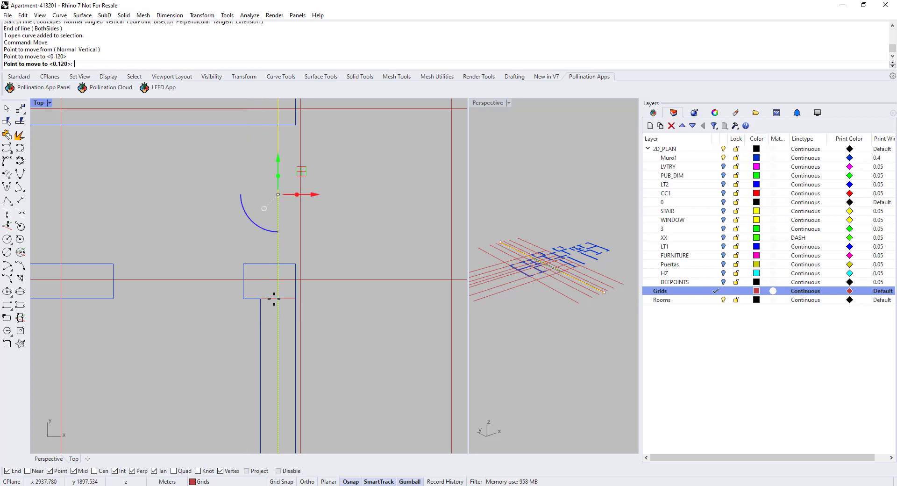
{"action": "left_click", "coordinate": [287, 298]}
{"action": "key", "text": "Delete"}
{"action": "scroll", "coordinate": [285, 262], "scroll_direction": "down", "scroll_amount": 8}
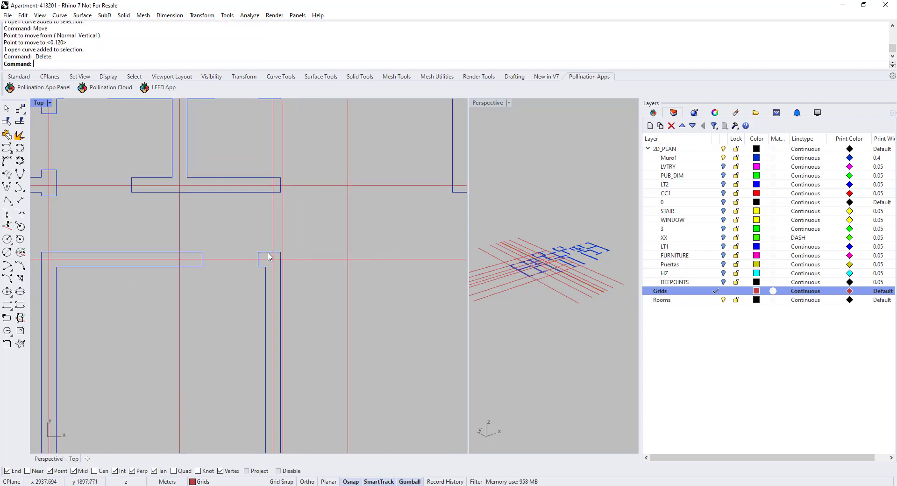
Delete the redundant vertical grid line running along the east face of the same wall.
{"action": "left_click", "coordinate": [271, 154]}
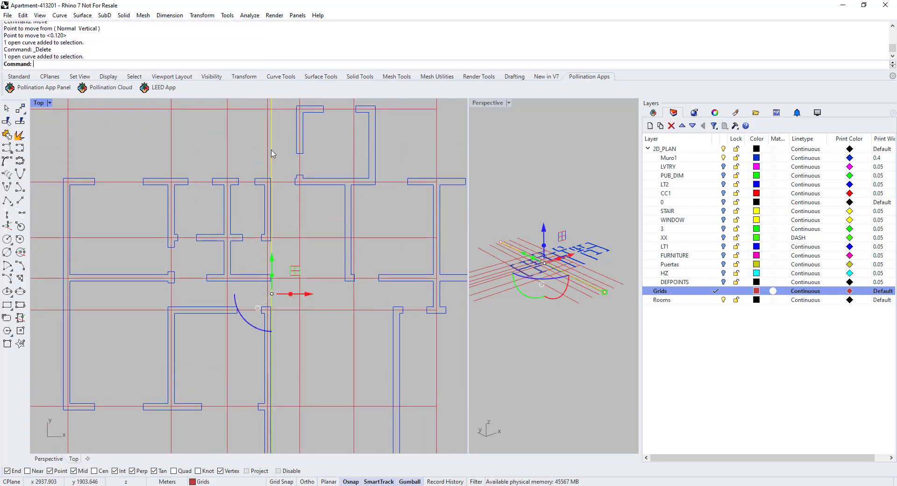
{"action": "scroll", "coordinate": [273, 154], "scroll_direction": "down", "scroll_amount": 2}
{"action": "key", "text": "Delete"}
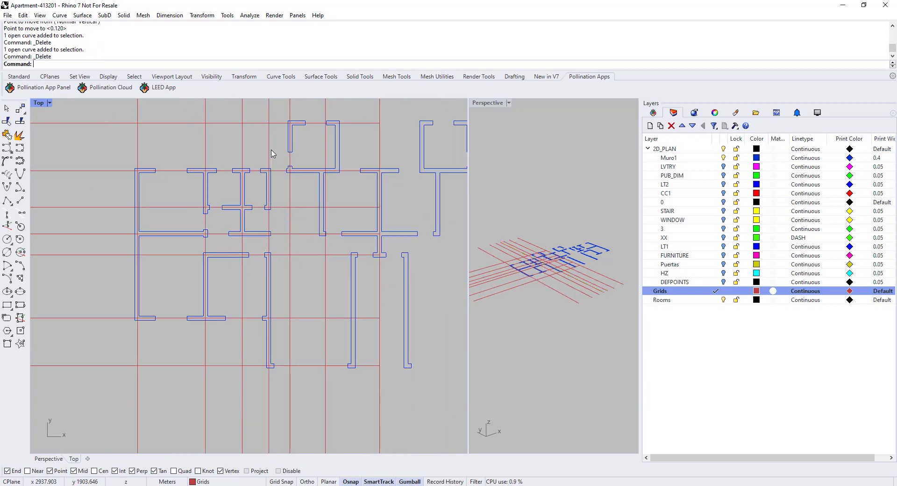
Move the vertical grid line east of the wall below the projecting northern room onto that wall's centreline.
{"action": "scroll", "coordinate": [299, 182], "scroll_direction": "up", "scroll_amount": 4}
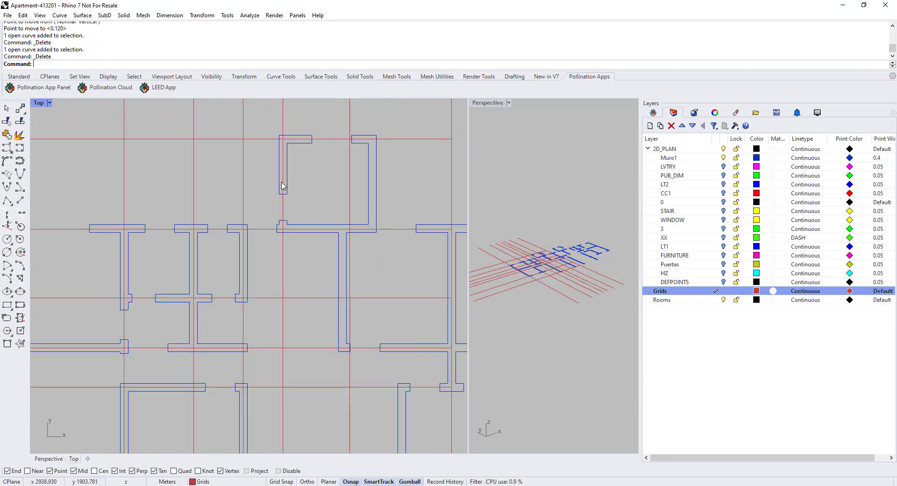
{"action": "right_click_drag", "start_coordinate": [336, 267], "coordinate": [306, 266]}
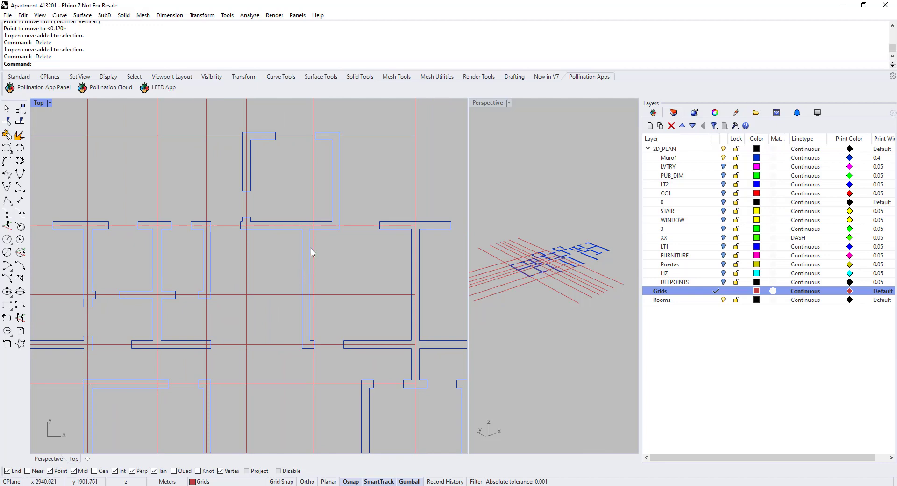
{"action": "scroll", "coordinate": [313, 253], "scroll_direction": "down", "scroll_amount": 2}
{"action": "scroll", "coordinate": [312, 223], "scroll_direction": "up", "scroll_amount": 2}
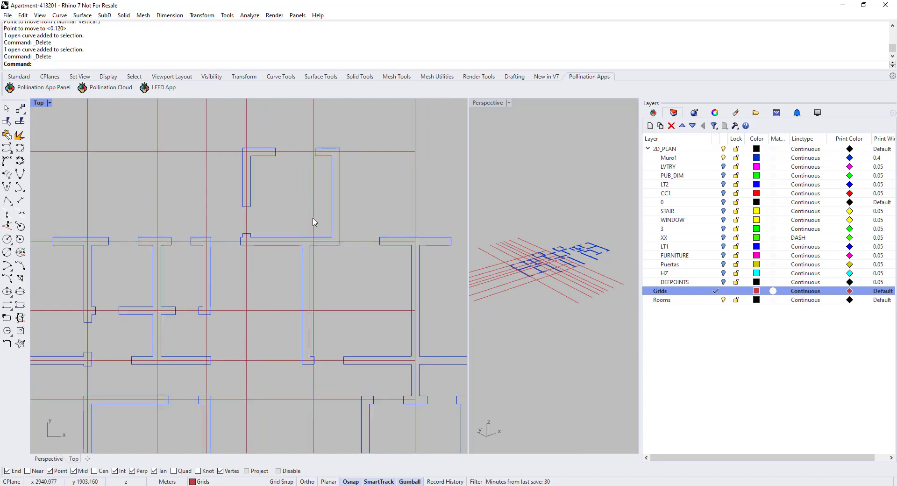
{"action": "left_click", "coordinate": [312, 229]}
{"action": "scroll", "coordinate": [307, 234], "scroll_direction": "up", "scroll_amount": 3}
{"action": "type", "text": "Mo"}
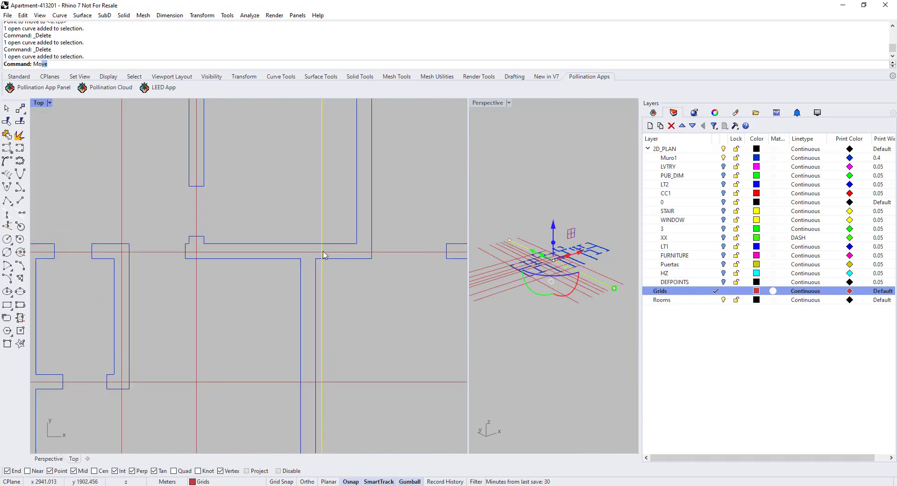
{"action": "type", "text": "v"}
{"action": "key", "text": "Return"}
{"action": "scroll", "coordinate": [322, 253], "scroll_direction": "up", "scroll_amount": 2}
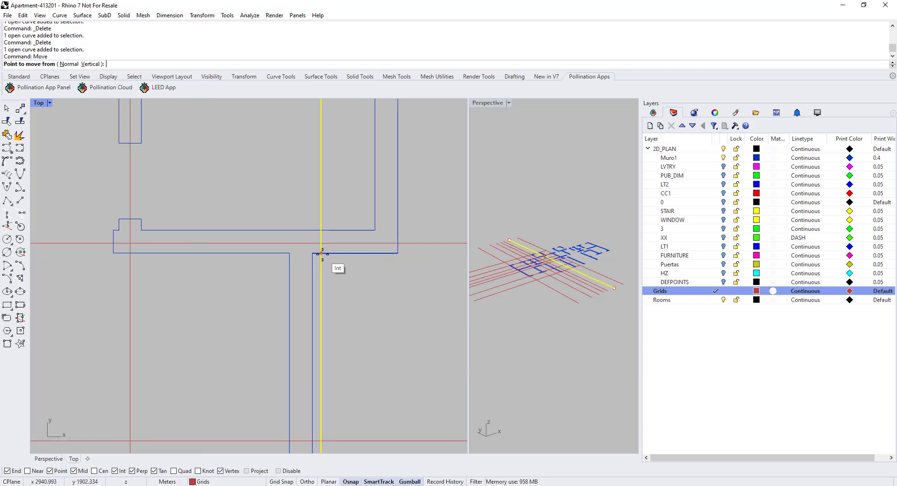
{"action": "left_click", "coordinate": [321, 252]}
{"action": "left_click", "coordinate": [301, 253]}
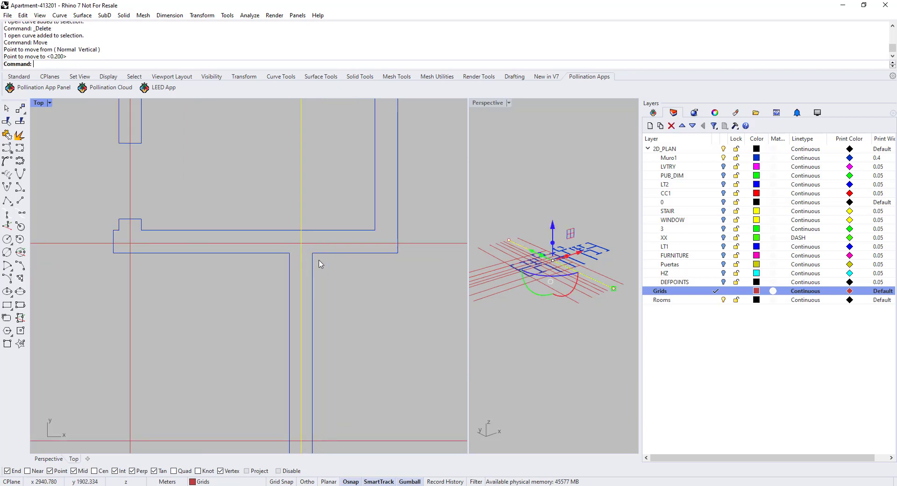
{"action": "key", "text": "Escape"}
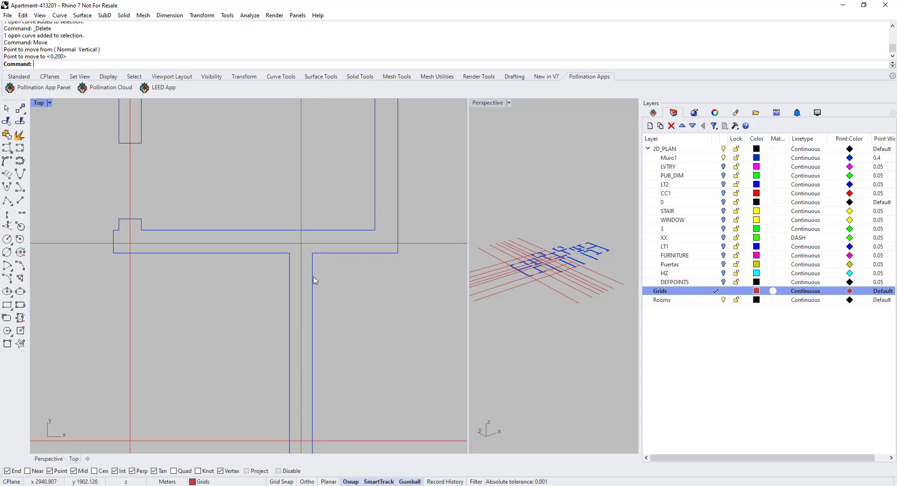
Make Rooms the current layer and lock the Grids layer.
{"action": "scroll", "coordinate": [278, 240], "scroll_direction": "down", "scroll_amount": 3}
{"action": "scroll", "coordinate": [279, 245], "scroll_direction": "down", "scroll_amount": 2}
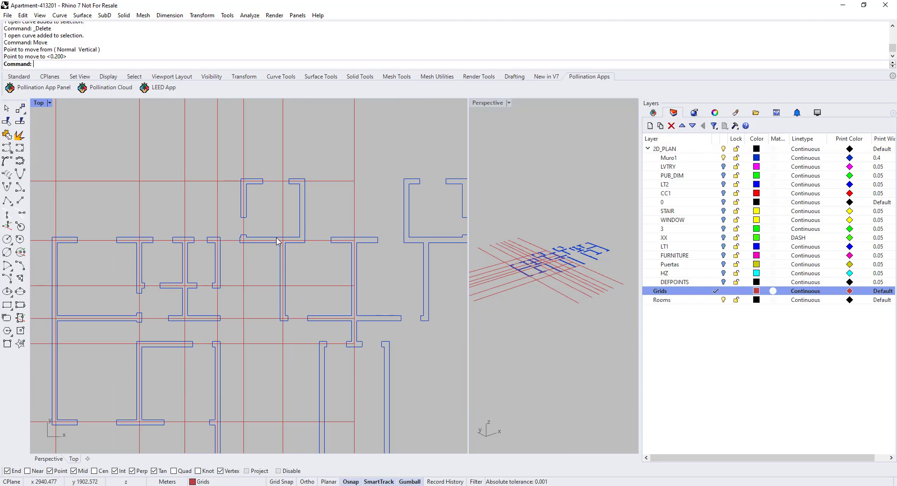
{"action": "scroll", "coordinate": [329, 179], "scroll_direction": "down", "scroll_amount": 2}
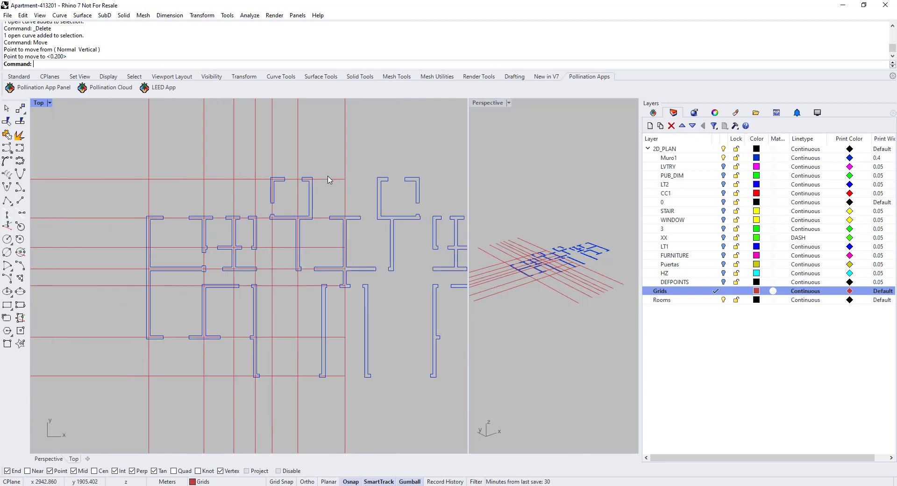
{"action": "right_click_drag", "start_coordinate": [341, 331], "coordinate": [348, 306]}
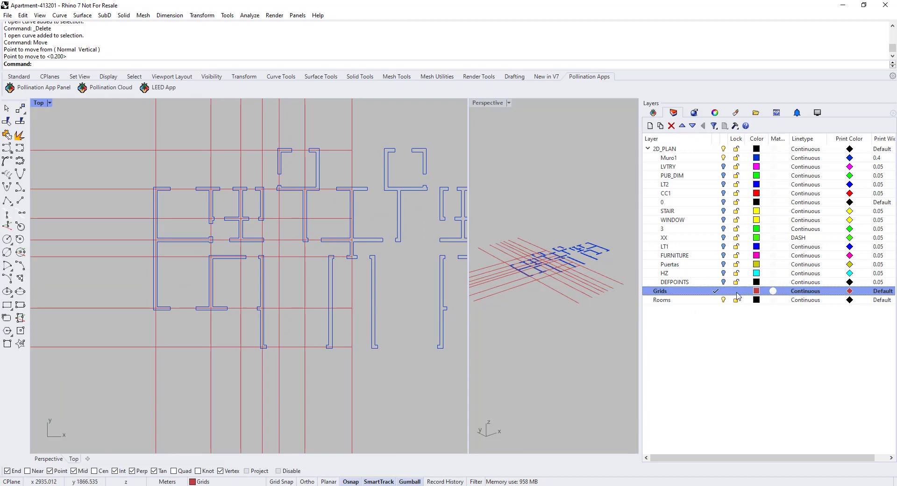
{"action": "left_click", "coordinate": [716, 300]}
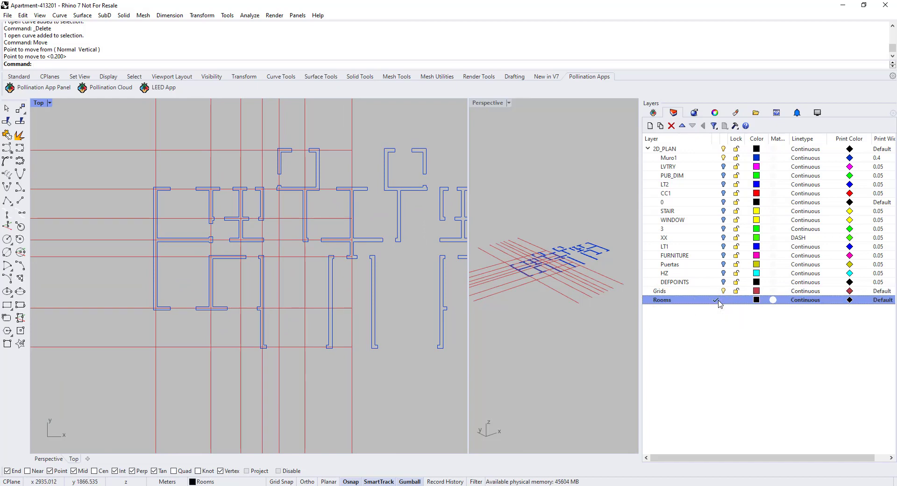
{"action": "left_click", "coordinate": [737, 291]}
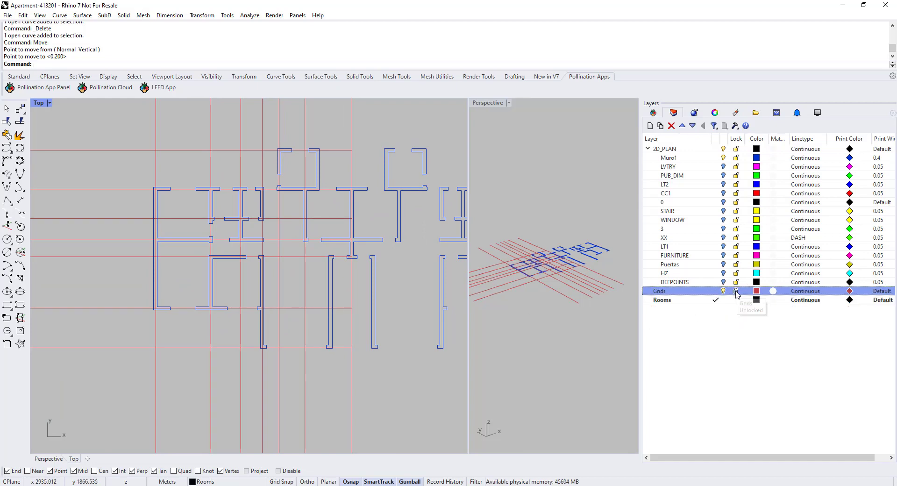
Lock the 2D_PLAN layer together with its sublayers.
{"action": "left_click", "coordinate": [737, 149]}
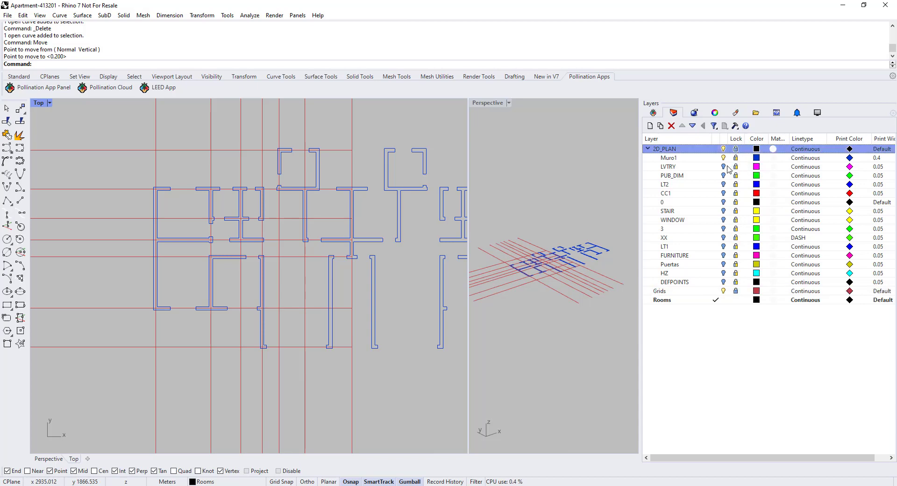
{"action": "left_click", "coordinate": [714, 158]}
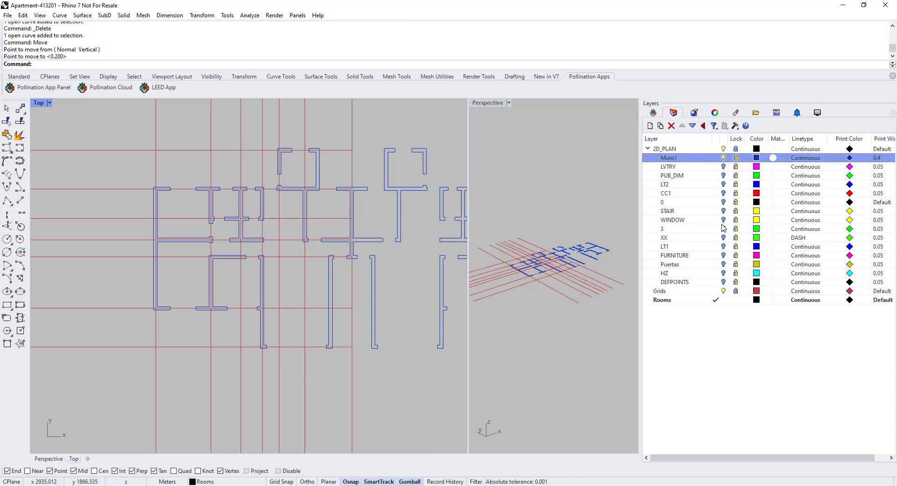
{"action": "left_click", "coordinate": [723, 149]}
{"action": "left_click", "coordinate": [723, 149]}
Unlock the 2D_PLAN layer and turn on its sublayers from LVTRY to DEFPOINTS, with LVTRY current.
{"action": "left_click", "coordinate": [716, 166]}
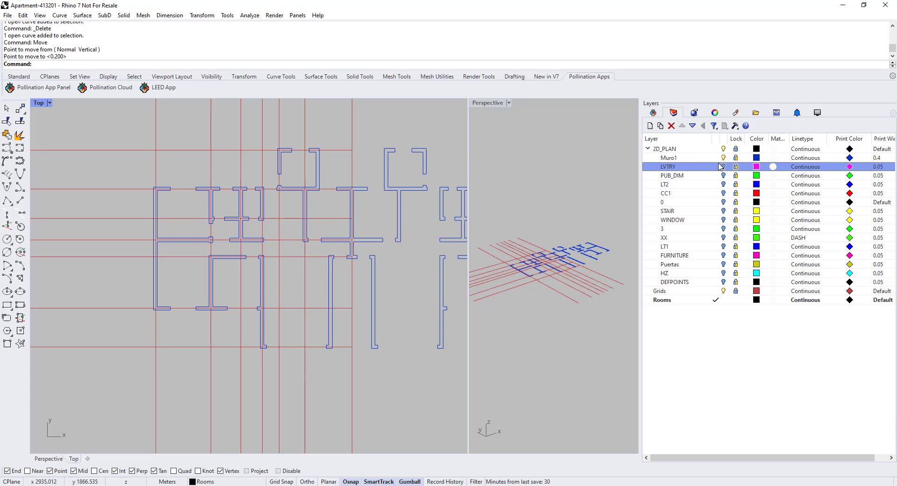
{"action": "left_click", "coordinate": [706, 281], "text": "shift"}
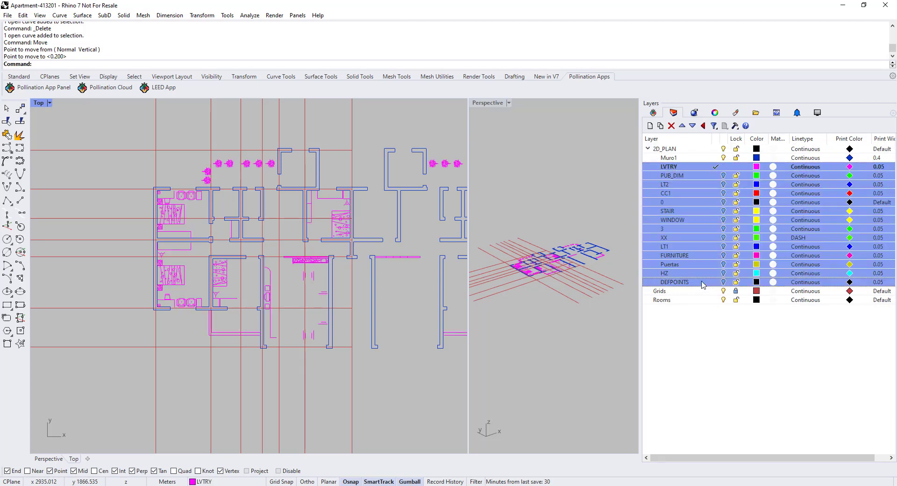
{"action": "left_click", "coordinate": [724, 283]}
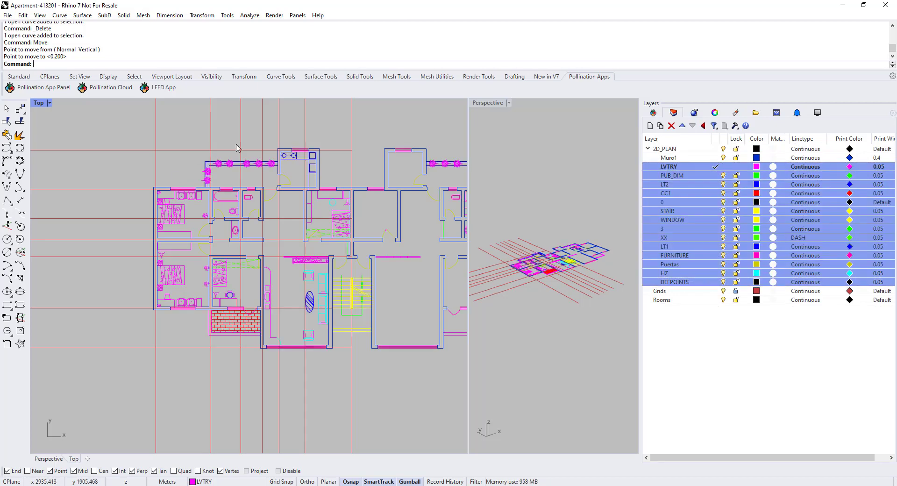
Examine the furnished floor plan of the western apartment, including its rooms, the northern planter strip and the brick-paved southern balcony.
{"action": "scroll", "coordinate": [293, 150], "scroll_direction": "up", "scroll_amount": 10}
{"action": "scroll", "coordinate": [322, 197], "scroll_direction": "down", "scroll_amount": 6}
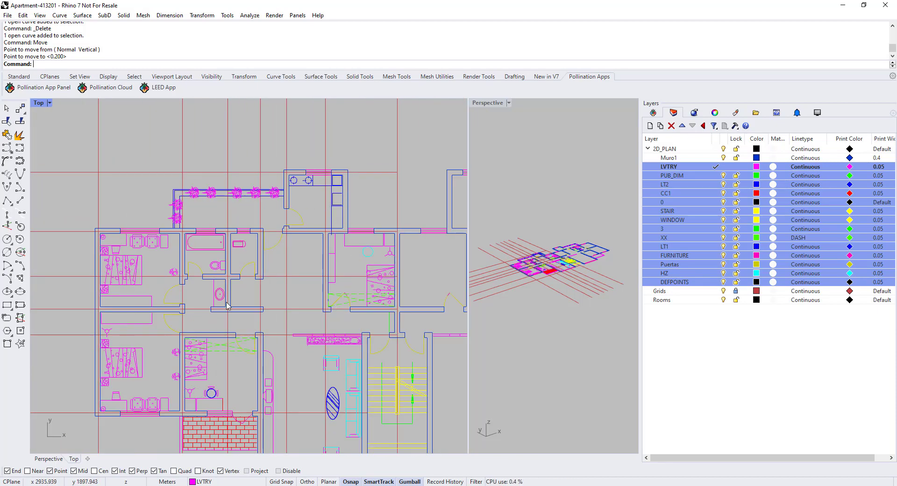
{"action": "scroll", "coordinate": [239, 287], "scroll_direction": "down", "scroll_amount": 4}
{"action": "scroll", "coordinate": [279, 393], "scroll_direction": "up", "scroll_amount": 4}
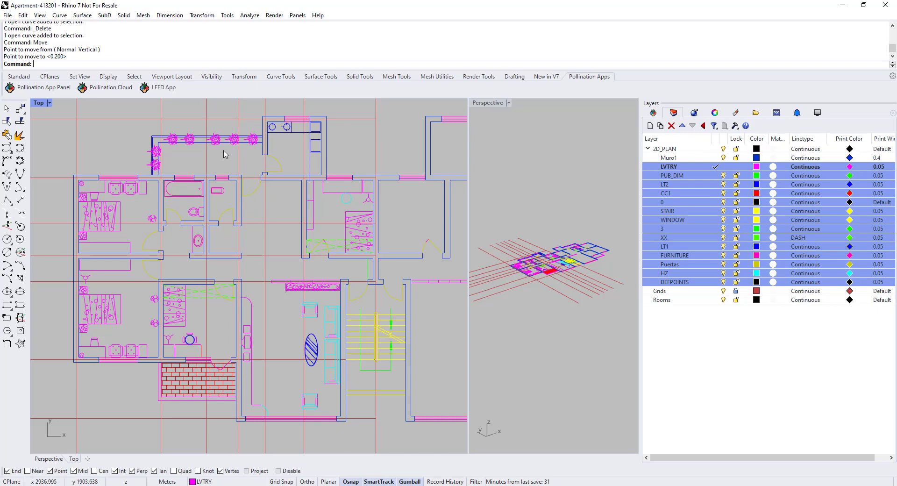
{"action": "scroll", "coordinate": [267, 152], "scroll_direction": "up", "scroll_amount": 2}
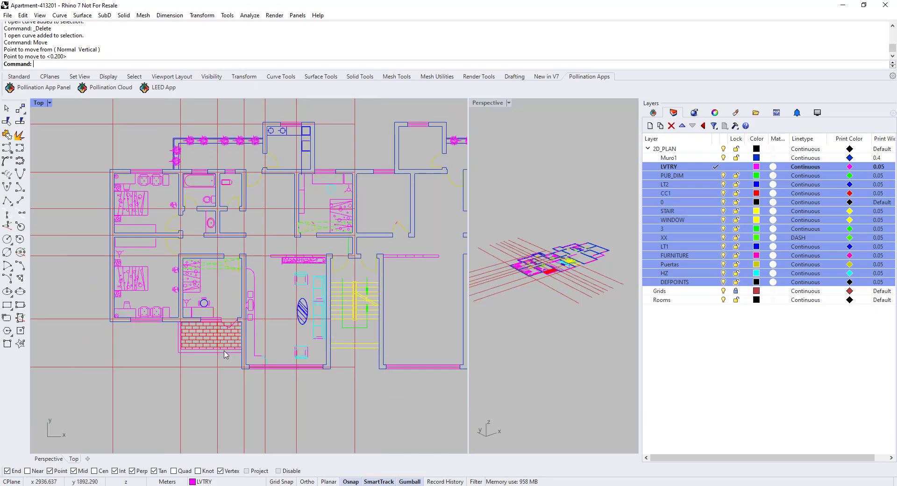
{"action": "scroll", "coordinate": [273, 245], "scroll_direction": "up", "scroll_amount": 2}
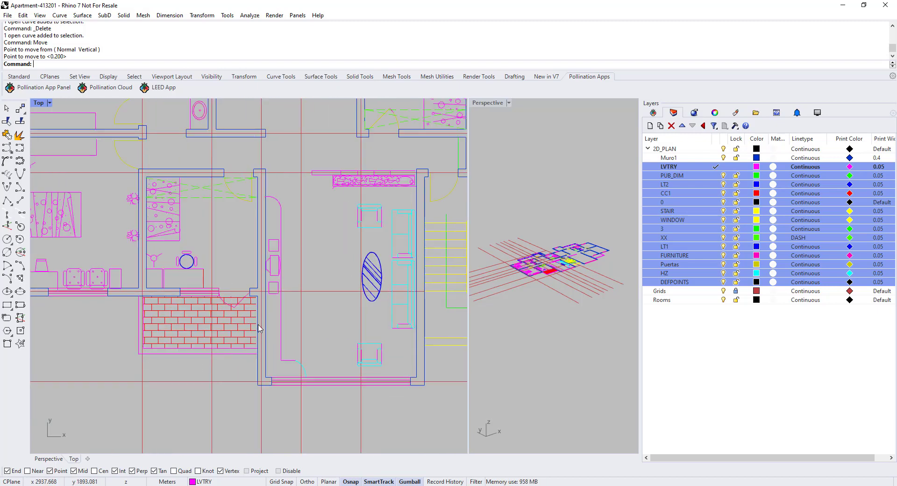
{"action": "scroll", "coordinate": [259, 329], "scroll_direction": "down", "scroll_amount": 2}
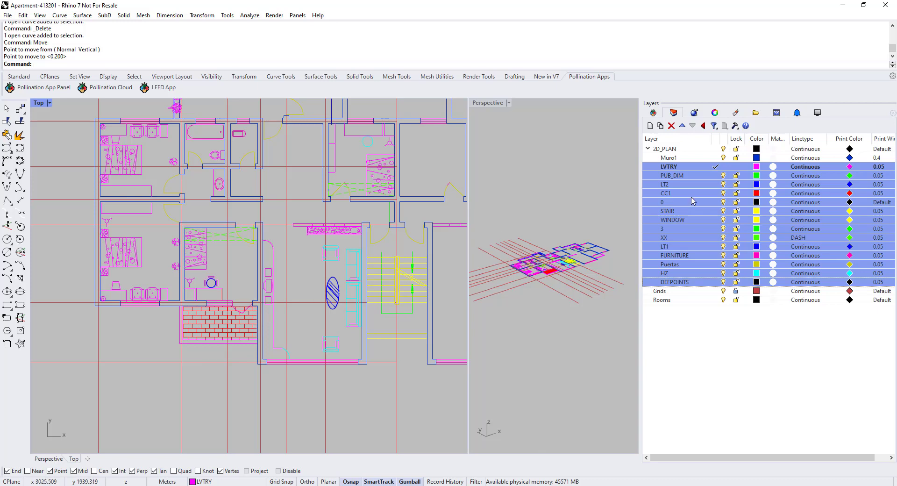
Hide the 2D_PLAN sublayers from PUB_DIM to DEFPOINTS.
{"action": "double_click", "coordinate": [713, 177]}
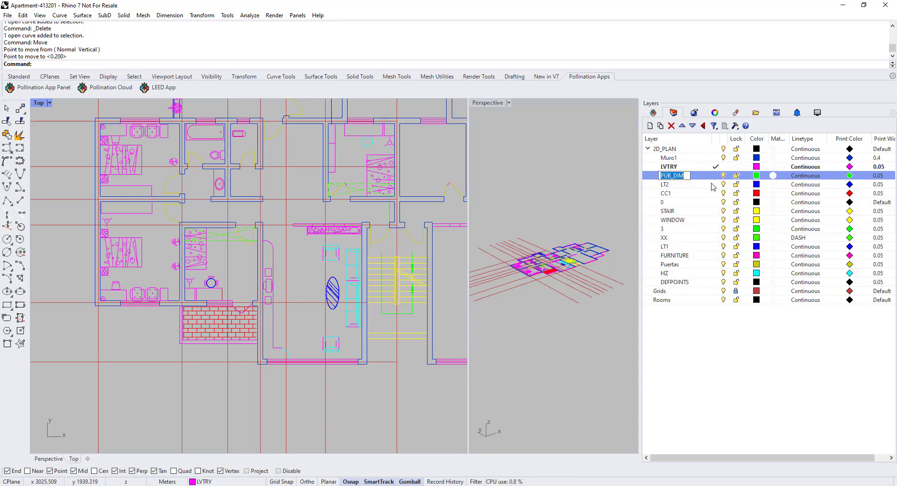
{"action": "key", "text": "Escape"}
{"action": "left_click", "coordinate": [706, 282], "text": "shift"}
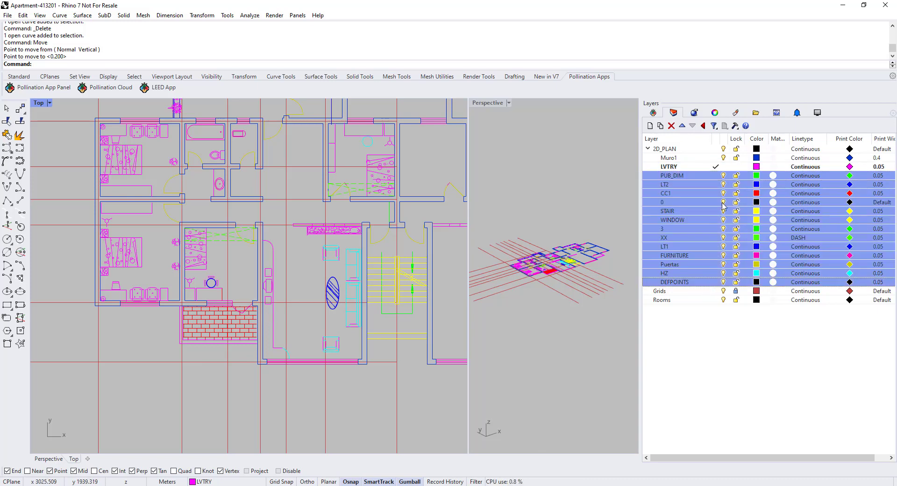
{"action": "left_click", "coordinate": [724, 177]}
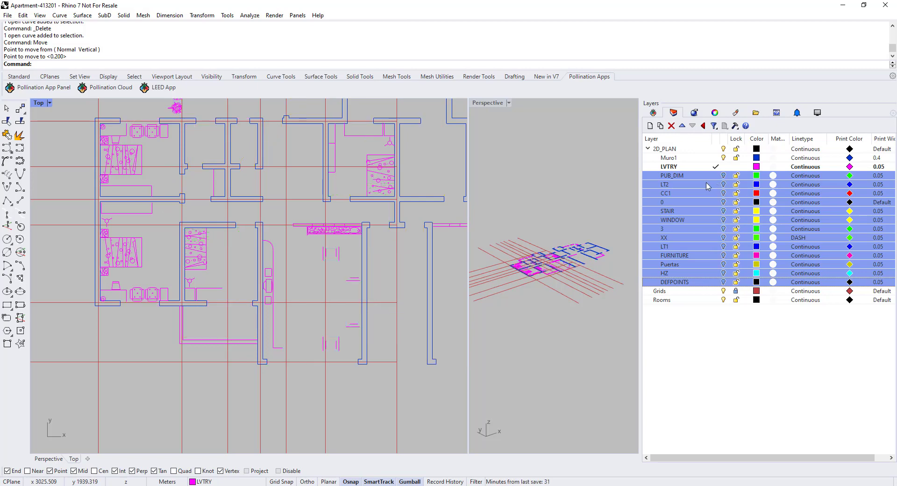
{"action": "left_click", "coordinate": [708, 187]}
Make Muro1 the current layer and hide the LVTRY layer so only the walls and grid lines are displayed.
{"action": "left_click", "coordinate": [704, 170]}
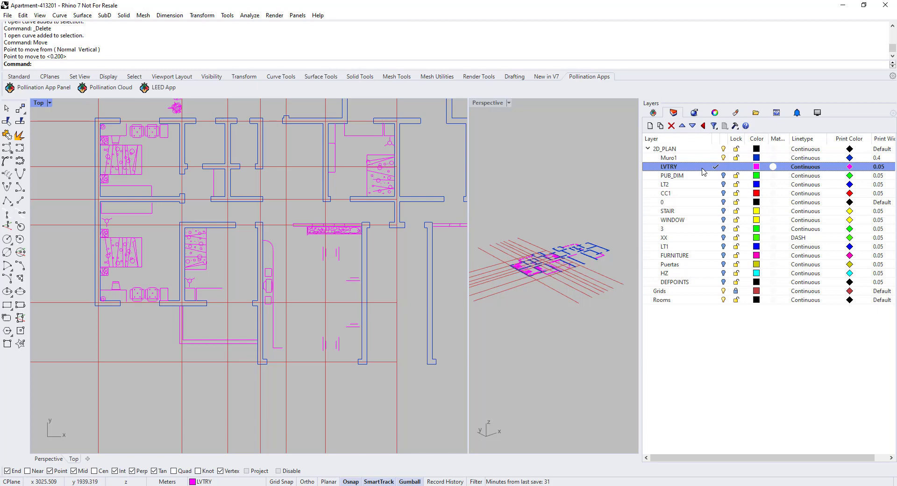
{"action": "scroll", "coordinate": [304, 276], "scroll_direction": "down", "scroll_amount": 3}
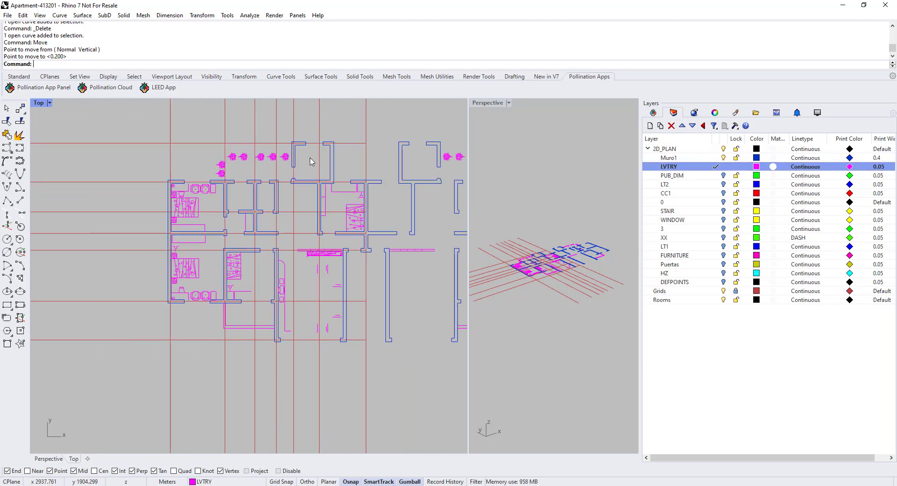
{"action": "left_click", "coordinate": [715, 158]}
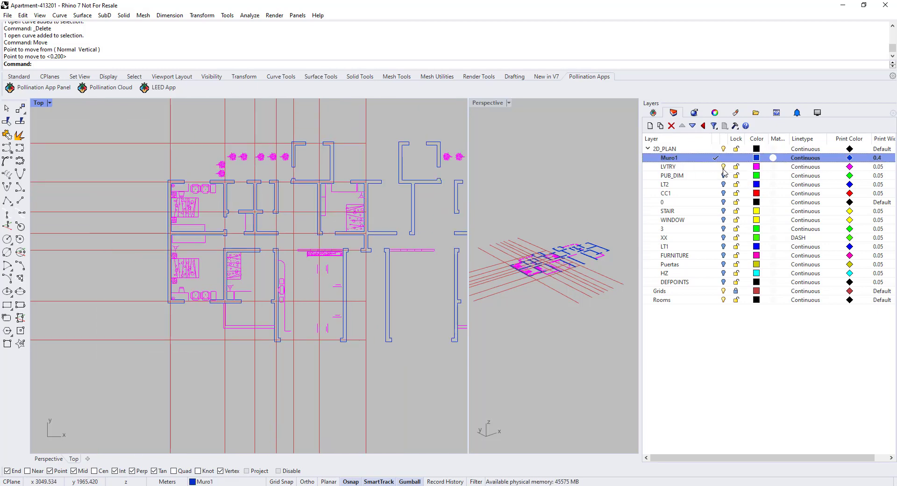
{"action": "left_click", "coordinate": [723, 166]}
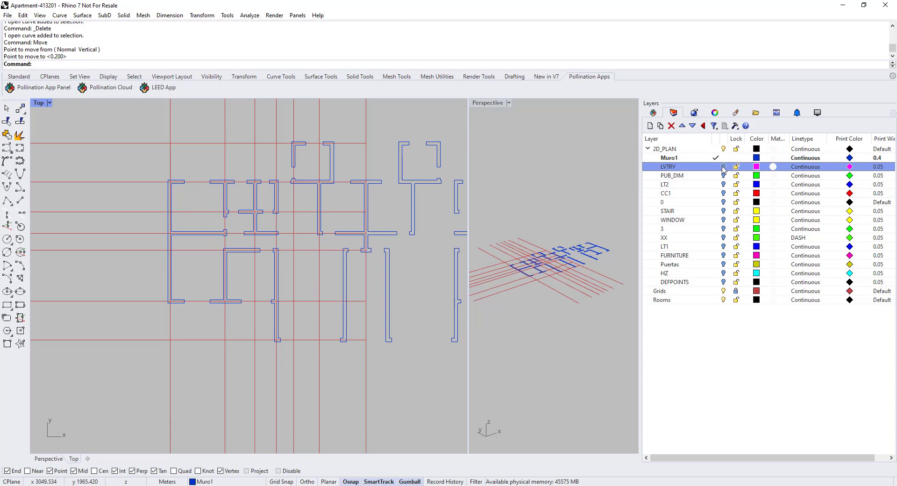
Make Rooms the current layer and lock the 2D_PLAN layer with its sublayers.
{"action": "left_click", "coordinate": [716, 148]}
{"action": "left_click", "coordinate": [715, 299]}
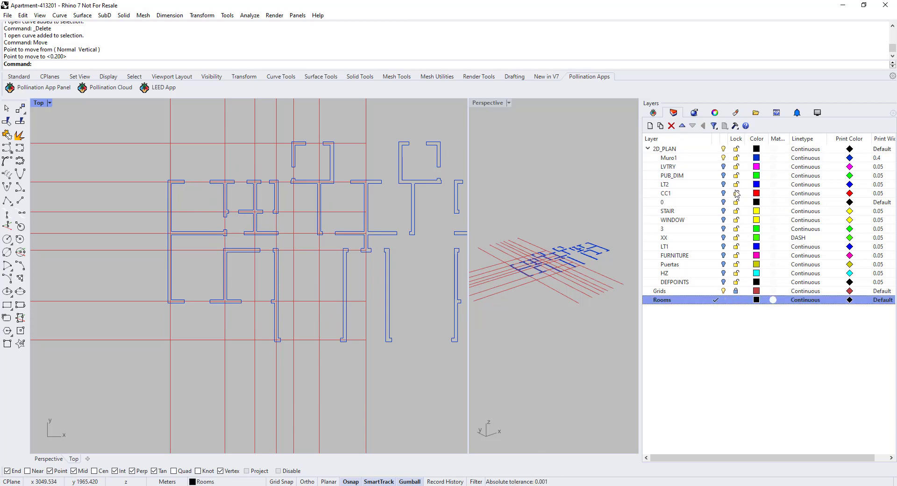
{"action": "left_click", "coordinate": [736, 149]}
{"action": "scroll", "coordinate": [238, 299], "scroll_direction": "down", "scroll_amount": 3}
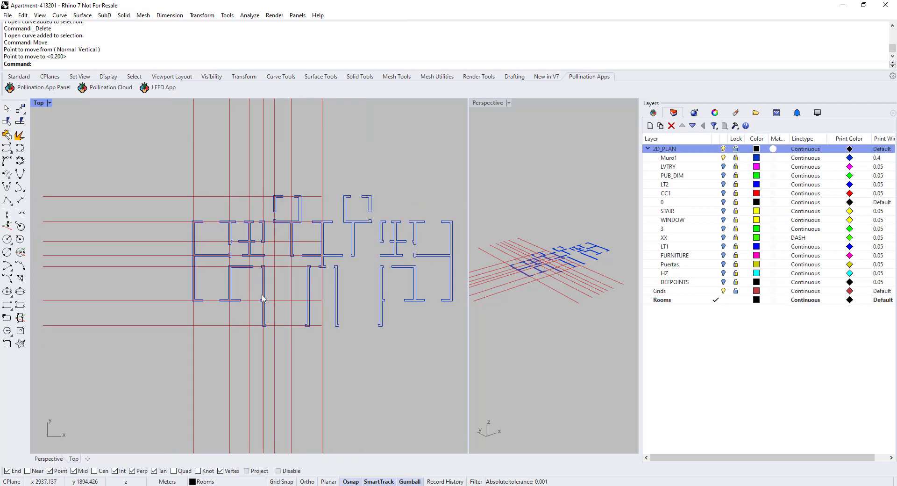
{"action": "right_click_drag", "start_coordinate": [305, 286], "coordinate": [262, 276]}
{"action": "scroll", "coordinate": [283, 222], "scroll_direction": "up", "scroll_amount": 4}
{"action": "scroll", "coordinate": [283, 245], "scroll_direction": "up", "scroll_amount": 2}
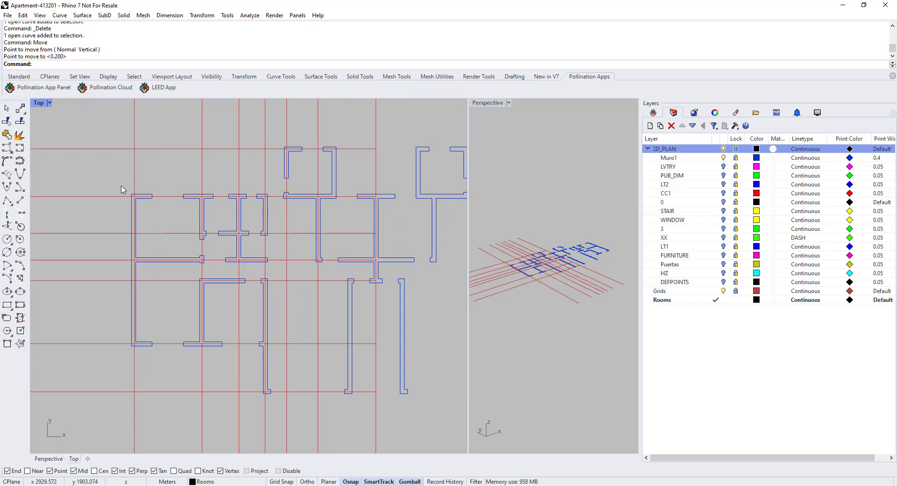
{"action": "type", "text": "PO_GenAlignGrids"}
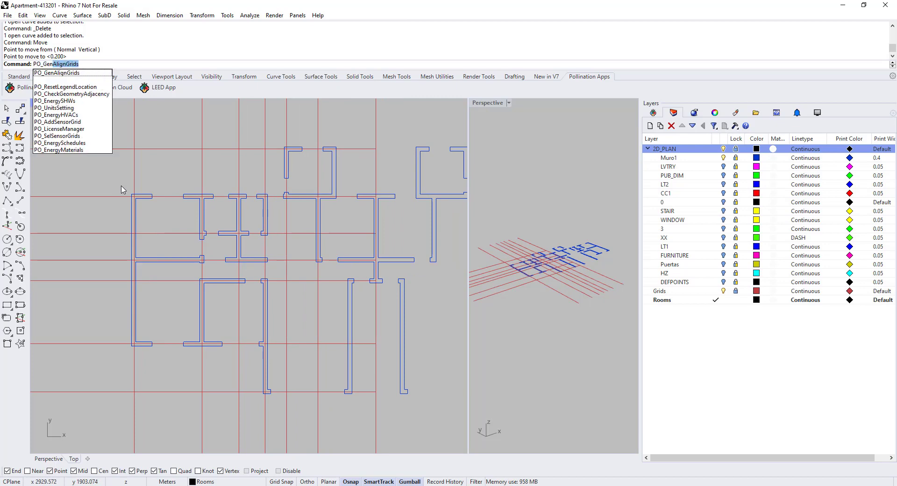
{"action": "key", "text": "Escape"}
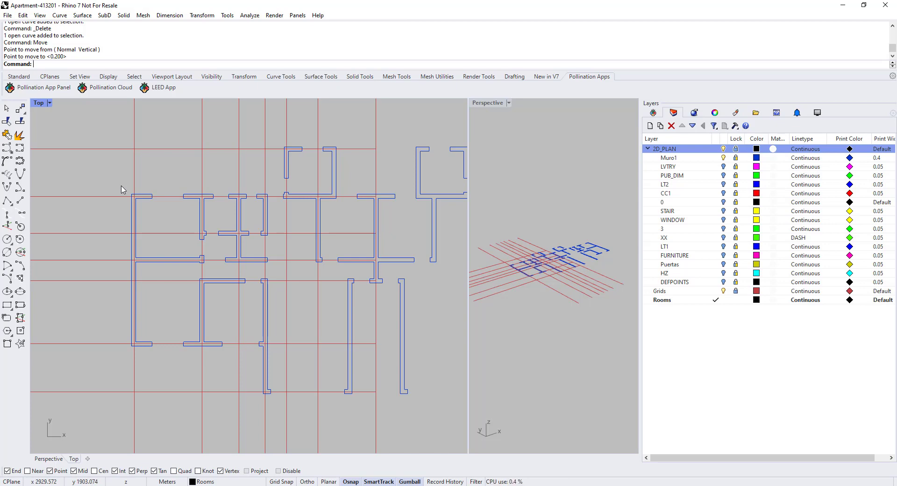
{"action": "type", "text": "PO_AddR"}
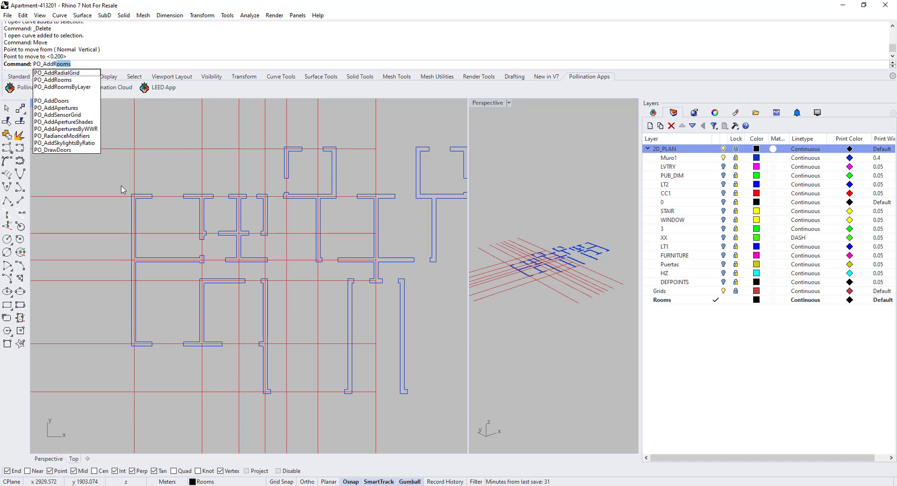
{"action": "key", "text": "BackSpace"}
{"action": "key", "text": "BackSpace"}
{"action": "key", "text": "BackSpace"}
{"action": "key", "text": "BackSpace"}
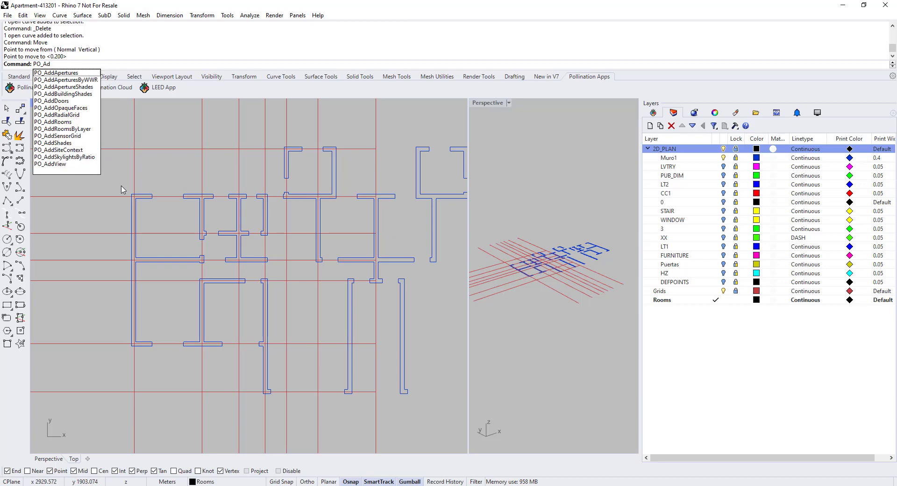
Start the PO_DrawRoom command and set the room elevation to 3.2 m and the height to 3.6 m.
{"action": "type", "text": "DrawApertures"}
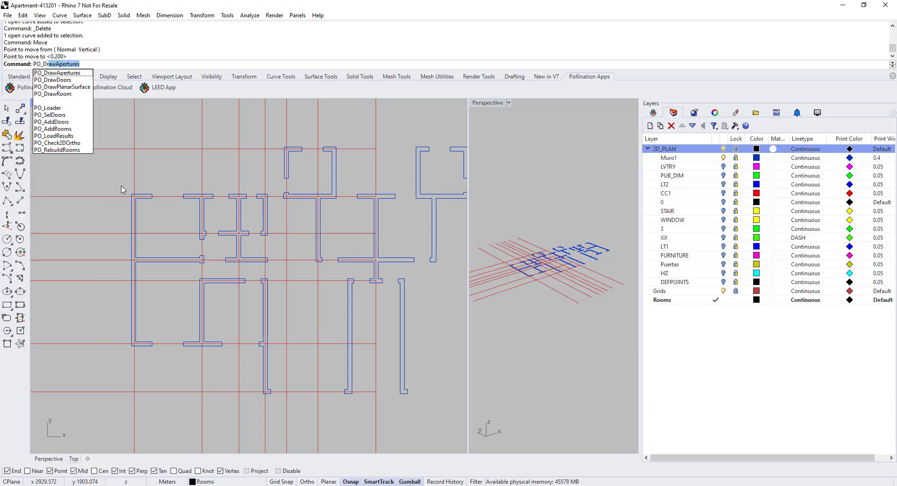
{"action": "key", "text": "Down"}
{"action": "key", "text": "Down"}
{"action": "key", "text": "Down"}
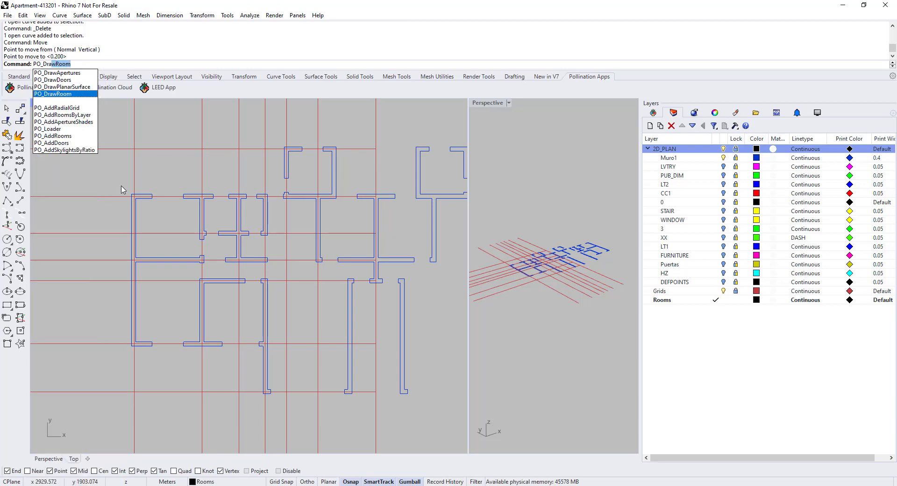
{"action": "key", "text": "Return"}
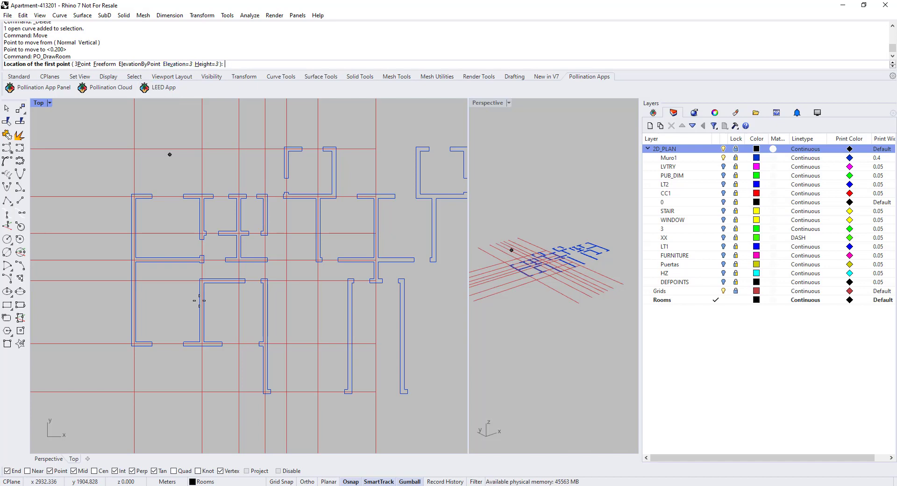
{"action": "scroll", "coordinate": [142, 243], "scroll_direction": "down", "scroll_amount": 5}
{"action": "scroll", "coordinate": [135, 218], "scroll_direction": "up", "scroll_amount": 3}
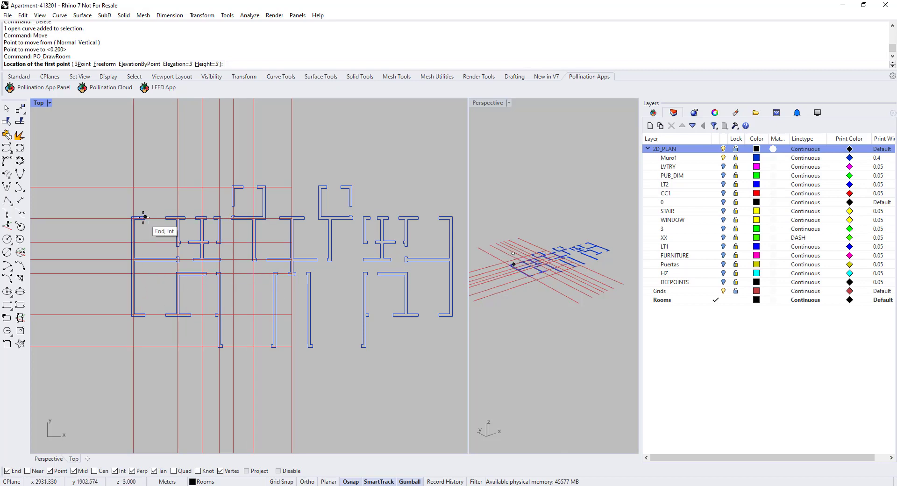
{"action": "left_click", "coordinate": [183, 65]}
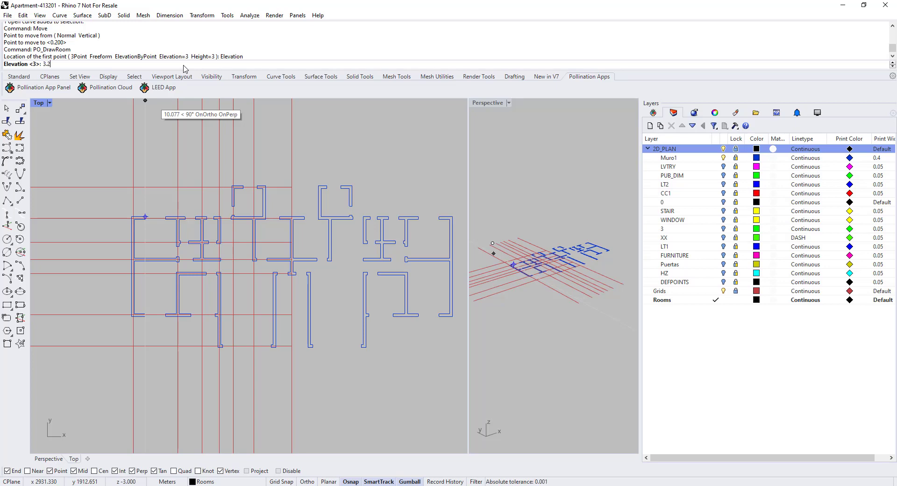
{"action": "type", "text": "3.2"}
{"action": "key", "text": "Return"}
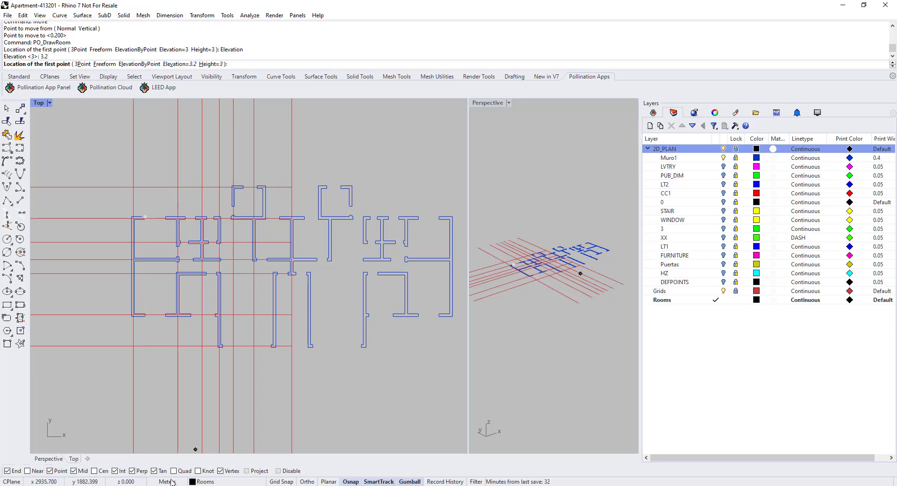
{"action": "left_click", "coordinate": [211, 64]}
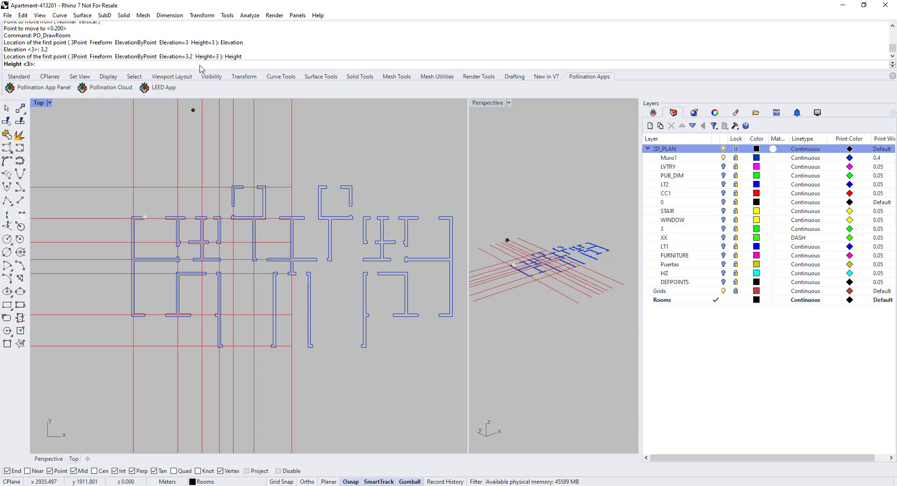
{"action": "key", "text": "Return"}
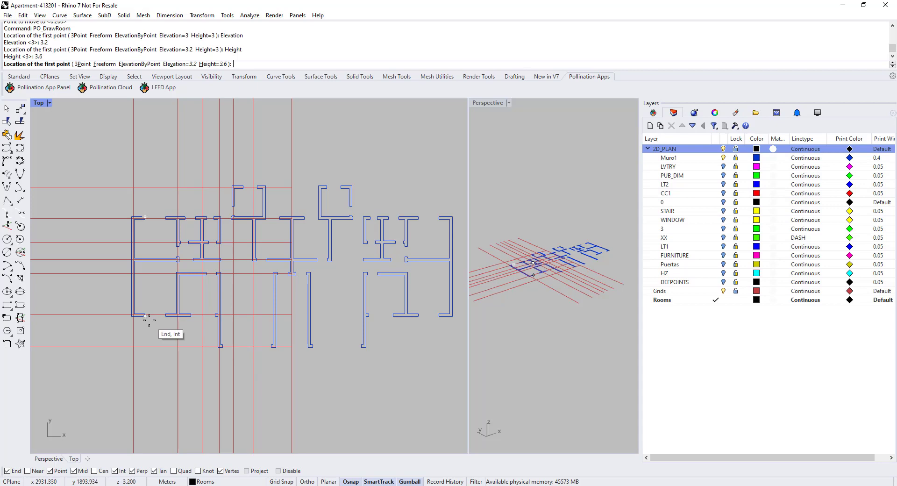
Draw the northwest corner room, about 3.86 x 3.59 m, between opposite intersections of the wall-centreline grid.
{"action": "scroll", "coordinate": [124, 206], "scroll_direction": "up", "scroll_amount": 3}
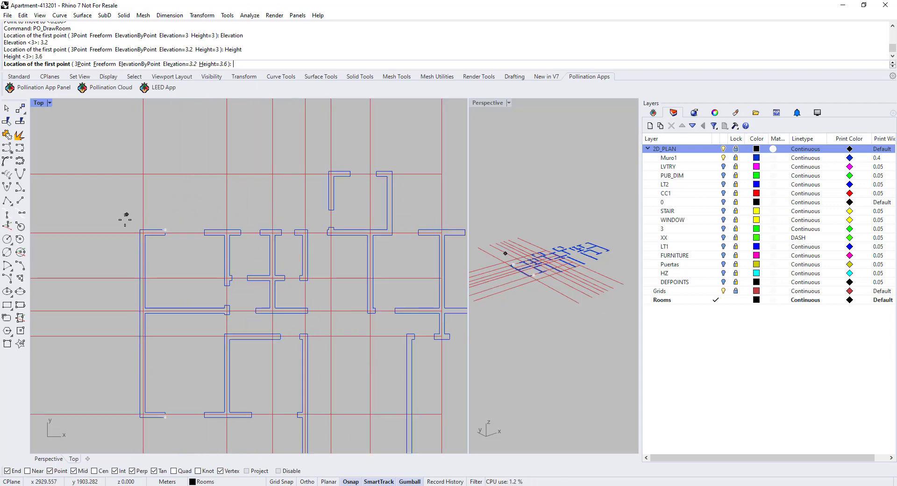
{"action": "scroll", "coordinate": [108, 212], "scroll_direction": "up", "scroll_amount": 1}
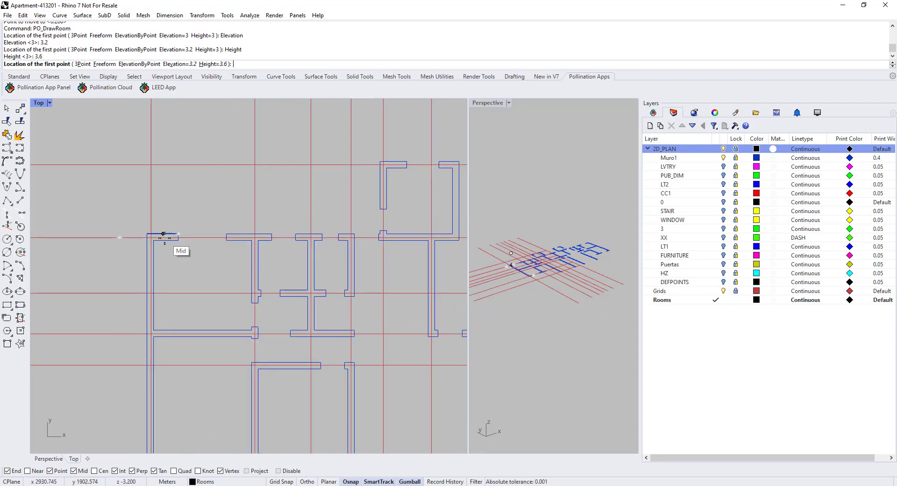
{"action": "left_click", "coordinate": [152, 238]}
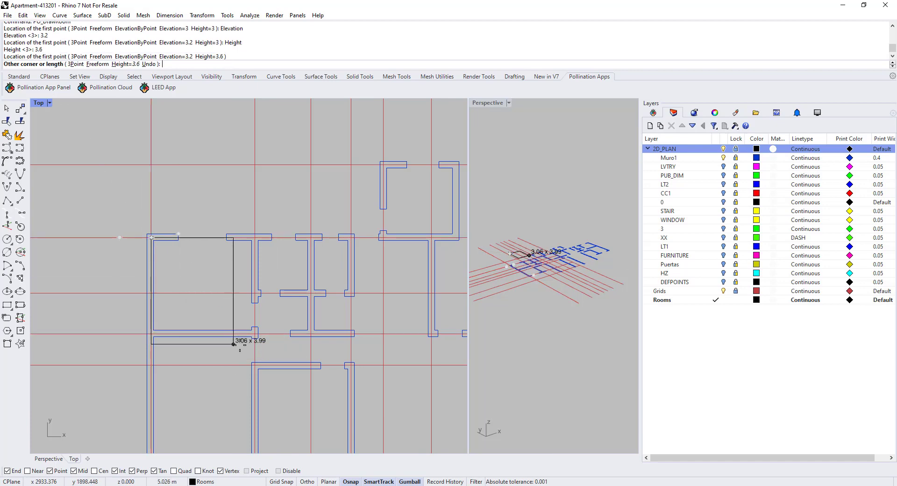
{"action": "scroll", "coordinate": [248, 335], "scroll_direction": "up", "scroll_amount": 1}
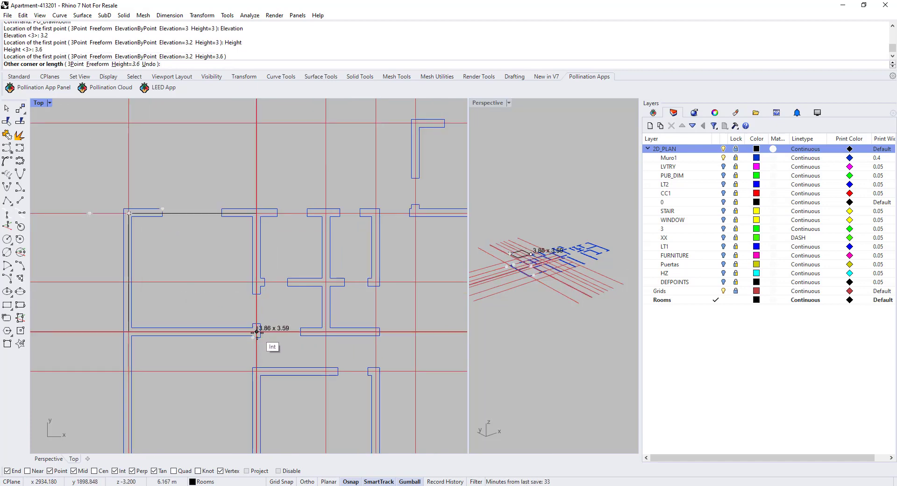
{"action": "left_click", "coordinate": [257, 332]}
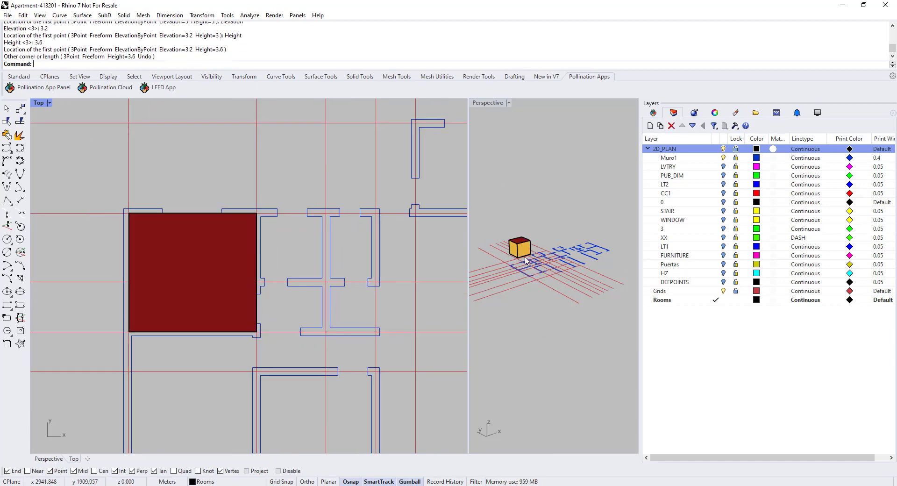
Inspect the new room's volume above the plan in the Perspective view and turn on Planar mode.
{"action": "scroll", "coordinate": [526, 261], "scroll_direction": "up", "scroll_amount": 6}
{"action": "mouse_move", "coordinate": [542, 289]}
{"action": "right_mouse_down"}
{"action": "mouse_move", "coordinate": [566, 293]}
{"action": "mouse_move", "coordinate": [549, 301]}
{"action": "right_mouse_up"}
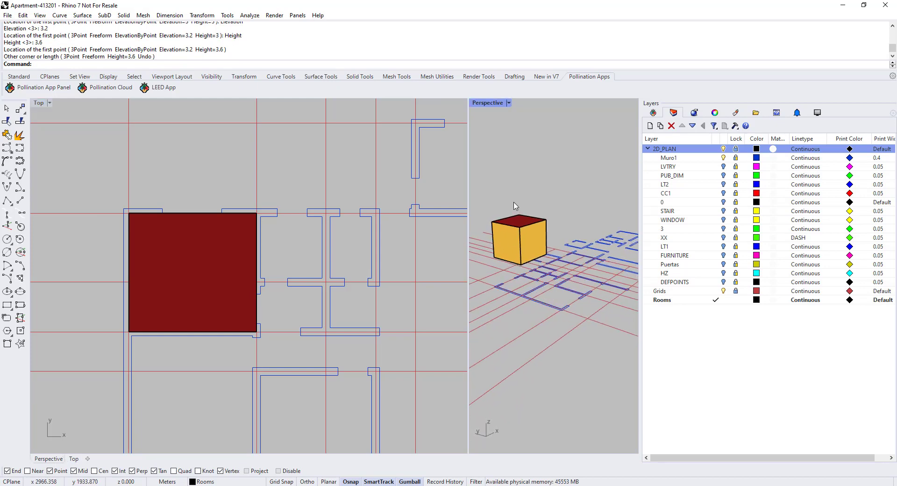
{"action": "scroll", "coordinate": [512, 209], "scroll_direction": "down", "scroll_amount": 2}
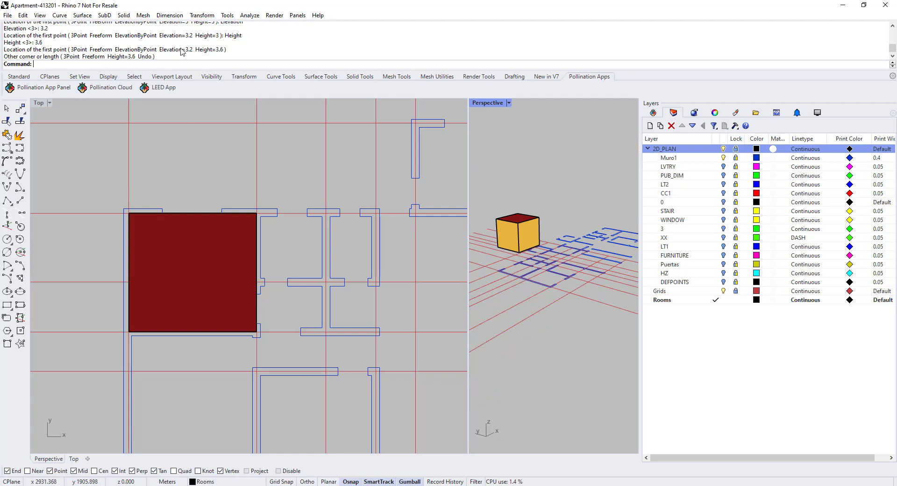
{"action": "right_click_drag", "start_coordinate": [607, 323], "coordinate": [545, 320]}
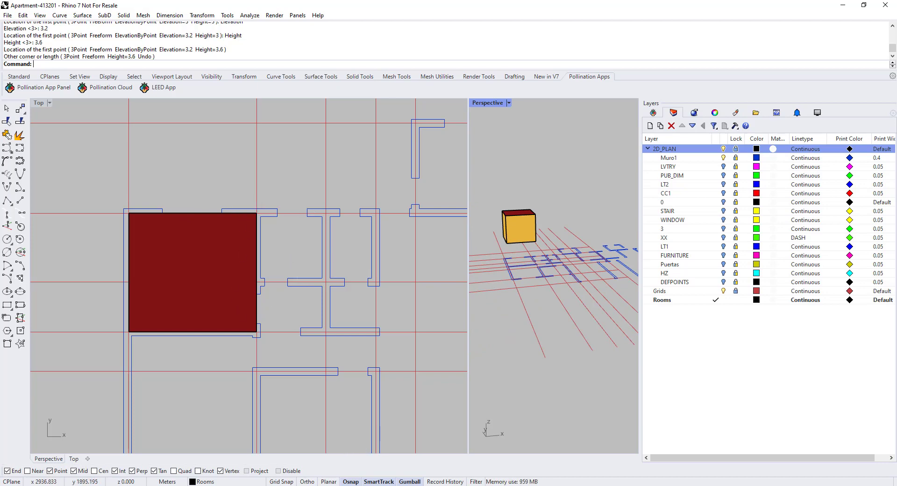
{"action": "left_click", "coordinate": [328, 482]}
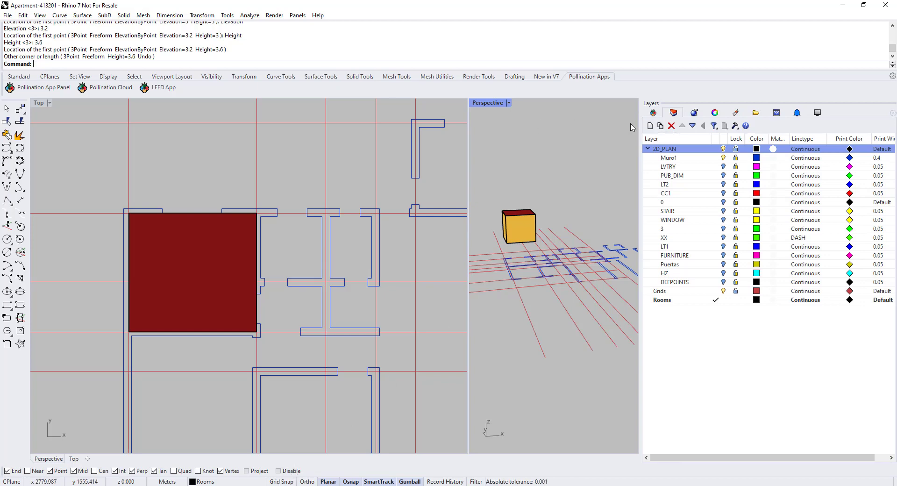
Rename the drawn room as Bedroom 1 in its Pollination room properties.
{"action": "left_click", "coordinate": [652, 112]}
{"action": "left_click", "coordinate": [672, 187]}
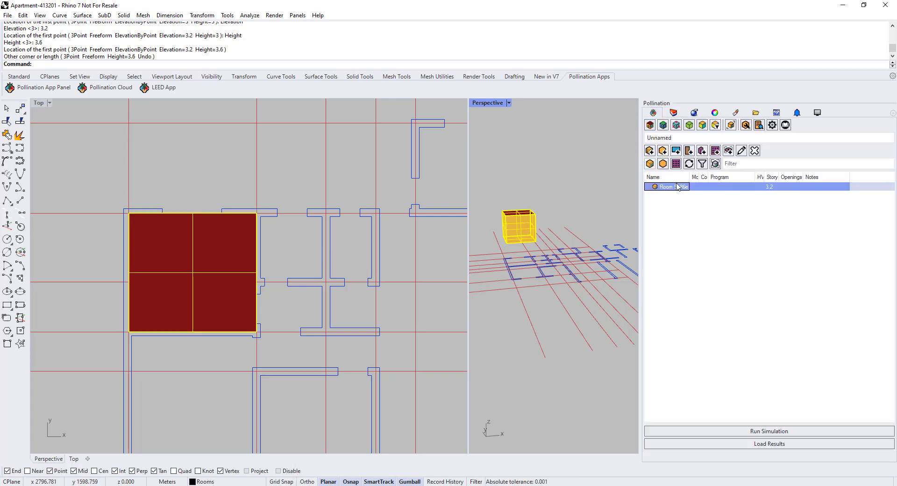
{"action": "left_click_drag", "start_coordinate": [686, 177], "coordinate": [701, 178]}
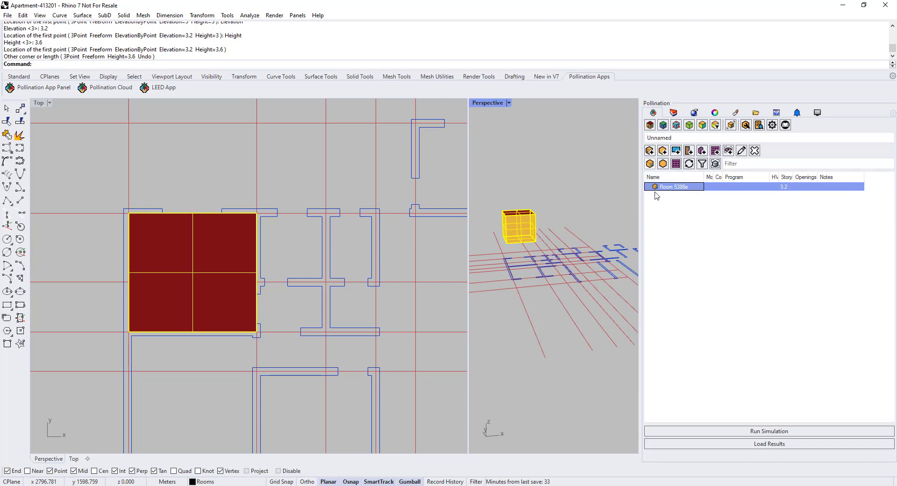
{"action": "left_click", "coordinate": [669, 187]}
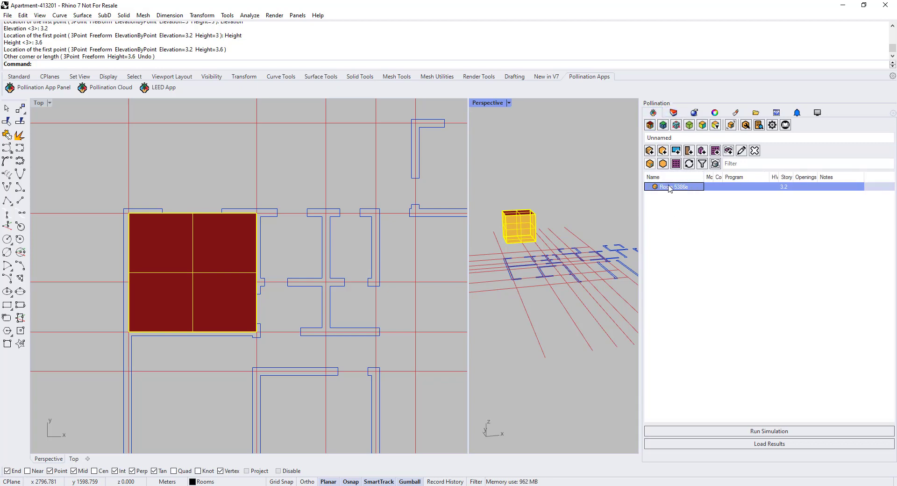
{"action": "double_click", "coordinate": [673, 187]}
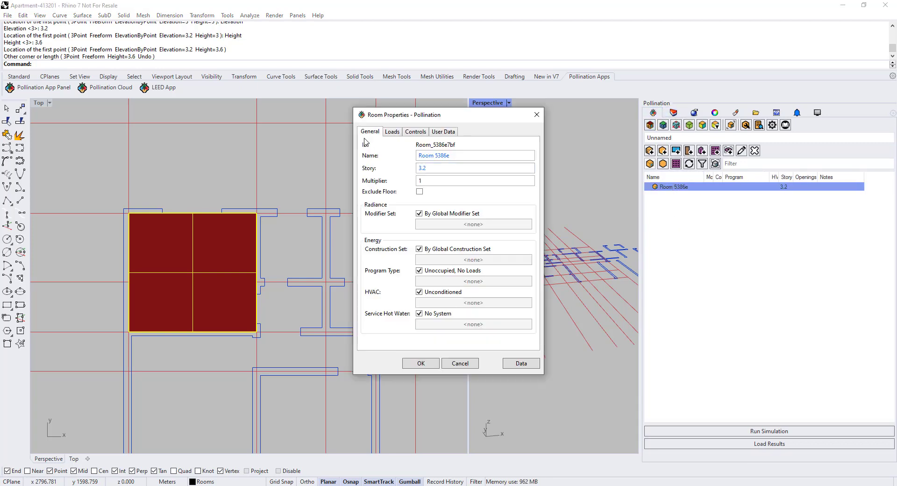
{"action": "left_click", "coordinate": [420, 156]}
{"action": "left_click_drag", "start_coordinate": [419, 153], "coordinate": [352, 151]}
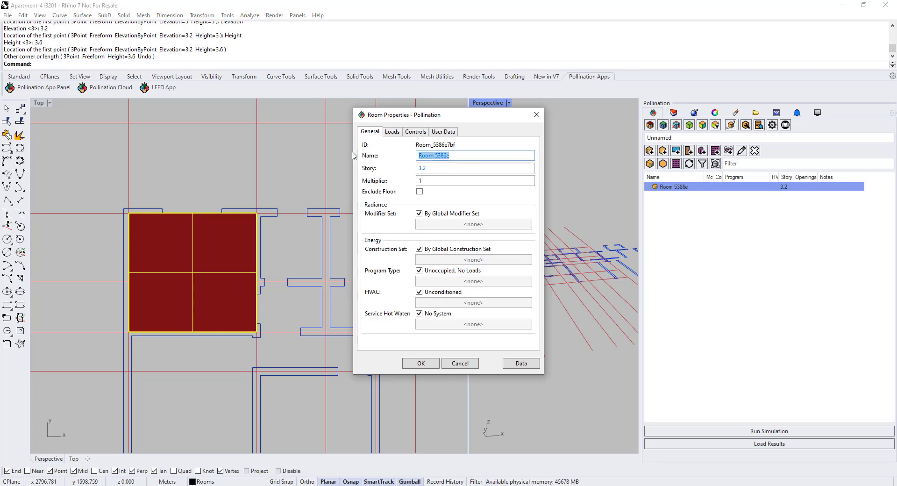
{"action": "type", "text": "Bedroom 1"}
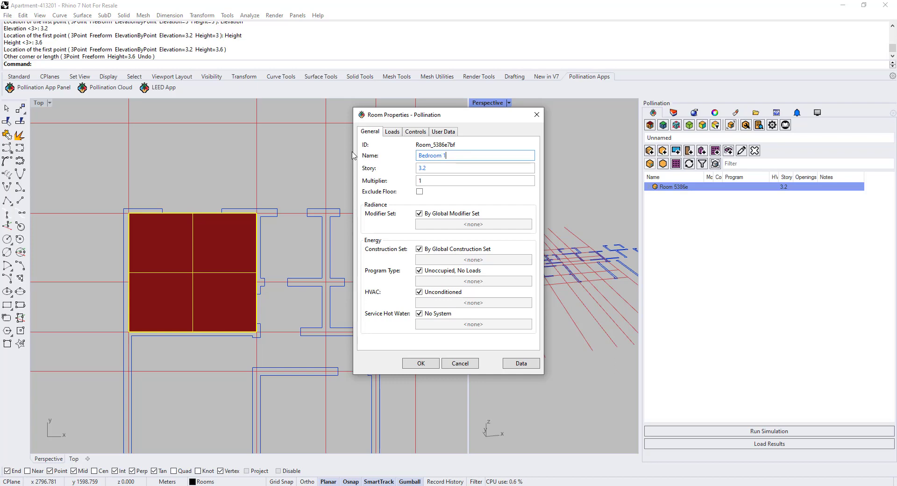
{"action": "left_click", "coordinate": [434, 363]}
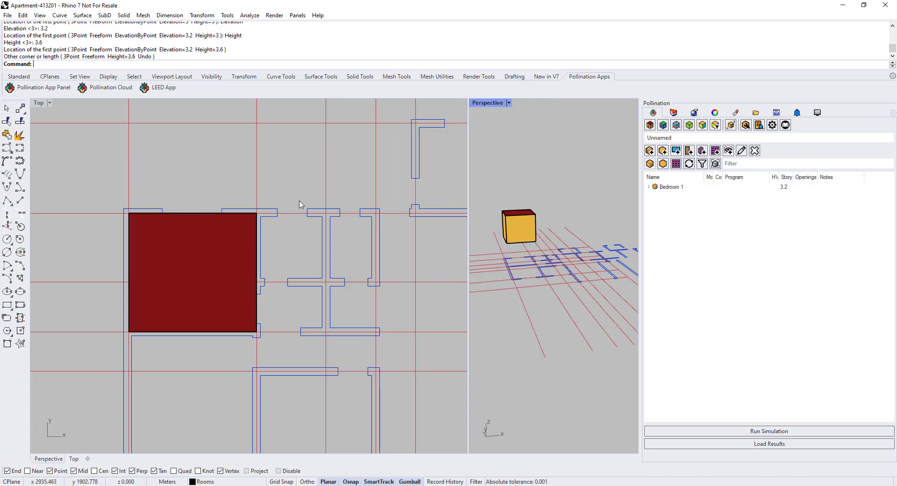
Draw a second room with PO_DrawRoom directly south of Bedroom 1, with the same width and reaching the south wall's grid line.
{"action": "scroll", "coordinate": [253, 172], "scroll_direction": "down", "scroll_amount": 3}
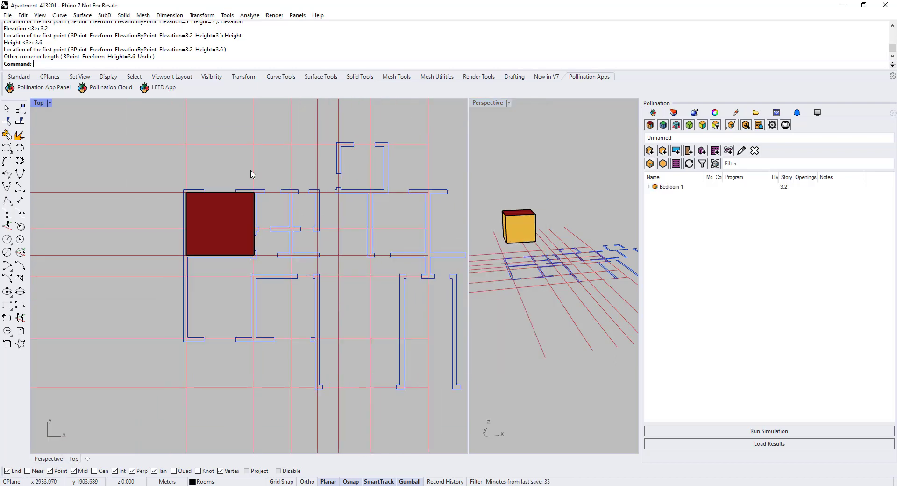
{"action": "scroll", "coordinate": [242, 244], "scroll_direction": "up", "scroll_amount": 1}
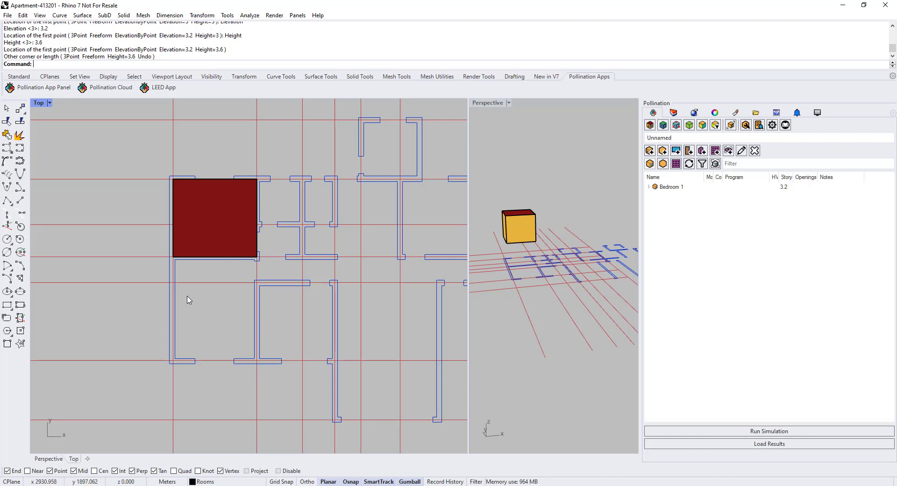
{"action": "type", "text": "PO_"}
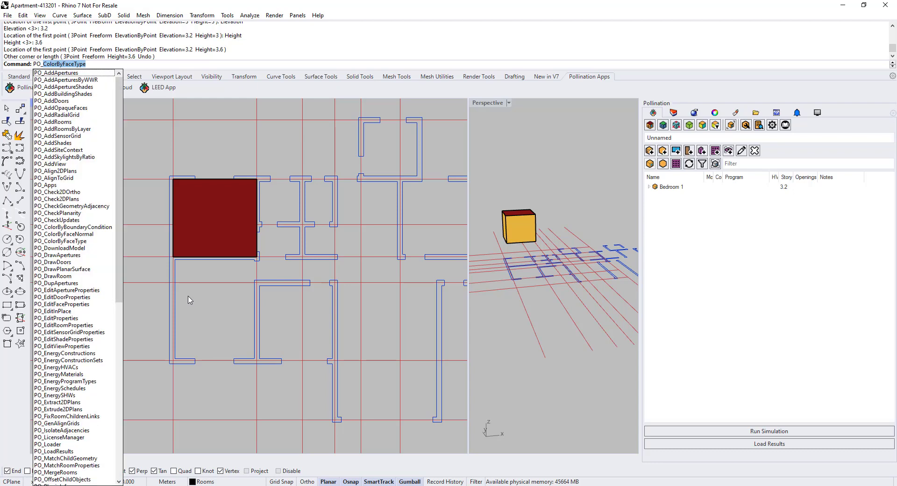
{"action": "type", "text": "DrawRoom"}
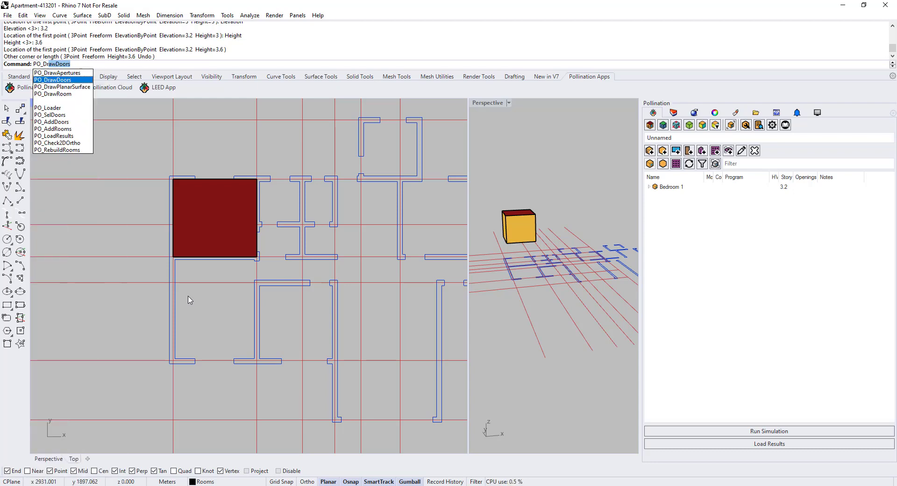
{"action": "key", "text": "Return"}
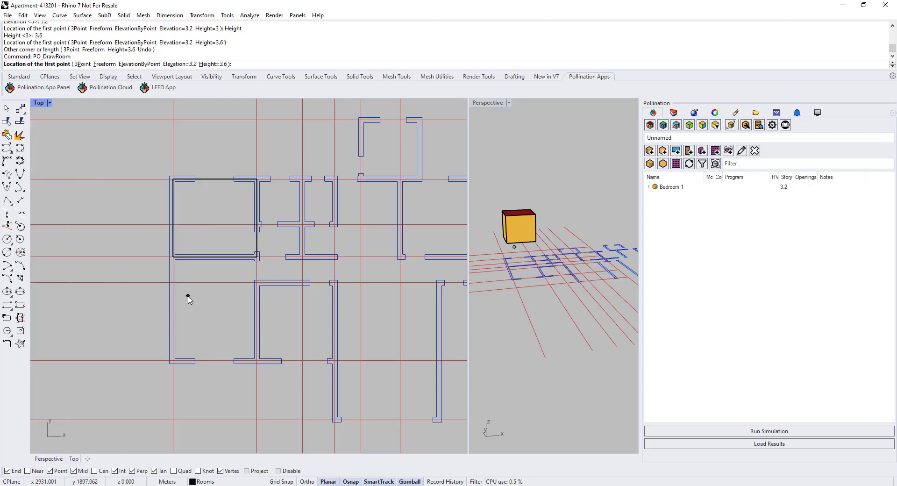
{"action": "left_click", "coordinate": [174, 257]}
{"action": "scroll", "coordinate": [225, 333], "scroll_direction": "up", "scroll_amount": 2}
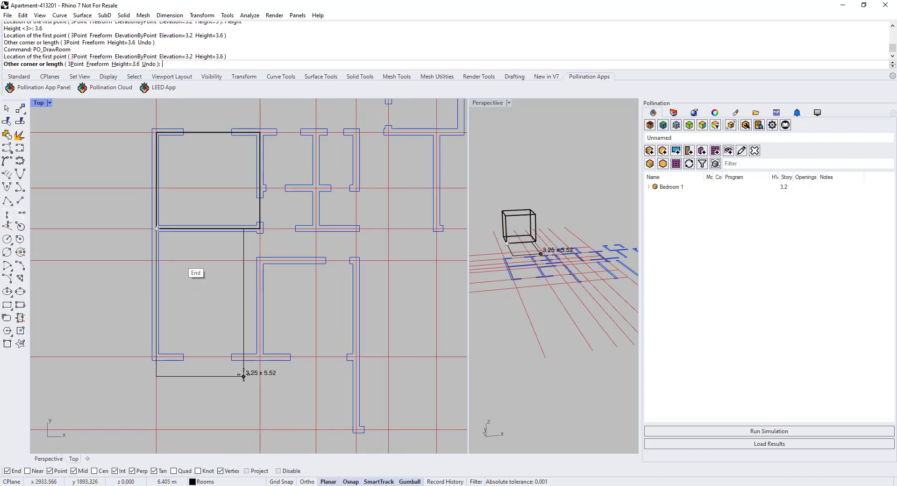
{"action": "left_click", "coordinate": [261, 357]}
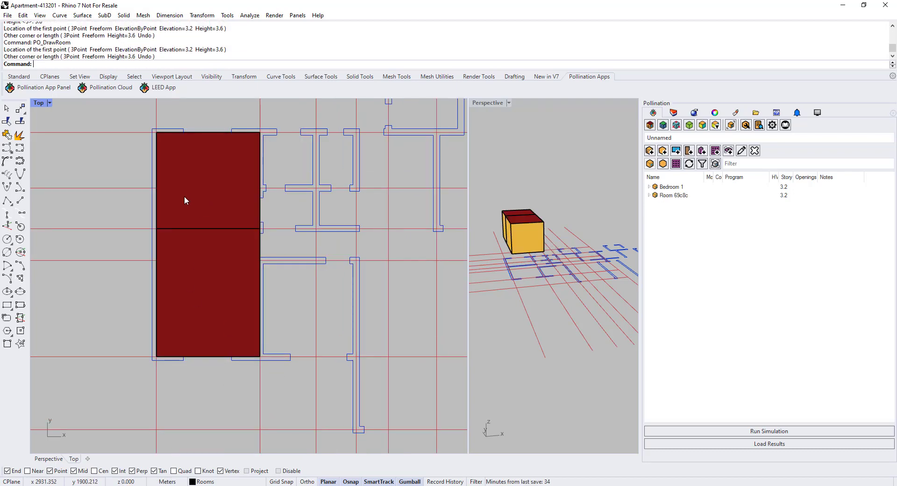
Draw a third room from the second room's southeast corner to the grid intersection at the adjoining room's northeast wall corner.
{"action": "scroll", "coordinate": [175, 248], "scroll_direction": "down", "scroll_amount": 2}
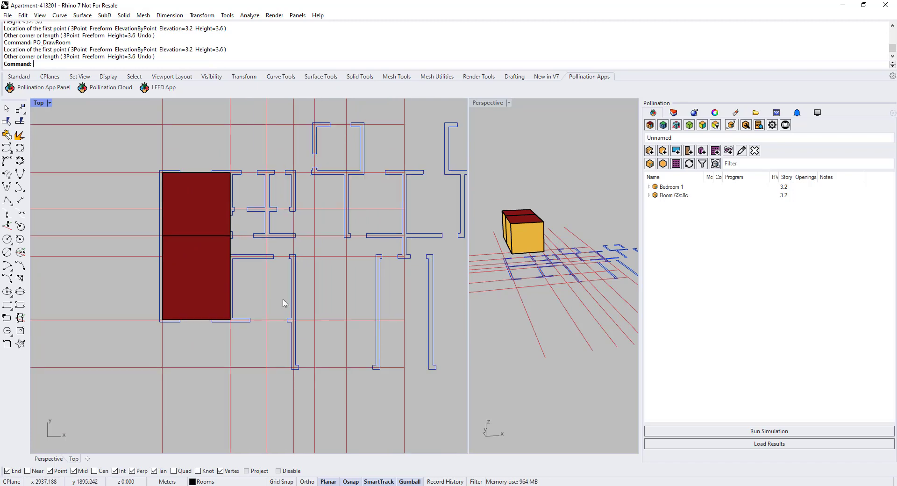
{"action": "key", "text": "Return"}
{"action": "left_click", "coordinate": [232, 320]}
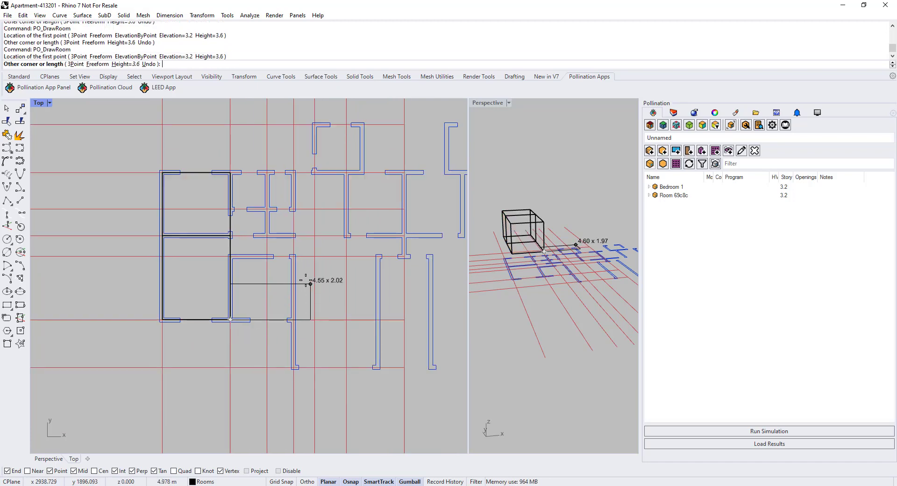
{"action": "scroll", "coordinate": [299, 273], "scroll_direction": "up", "scroll_amount": 2}
{"action": "left_click", "coordinate": [293, 258]}
{"action": "scroll", "coordinate": [282, 295], "scroll_direction": "down", "scroll_amount": 2}
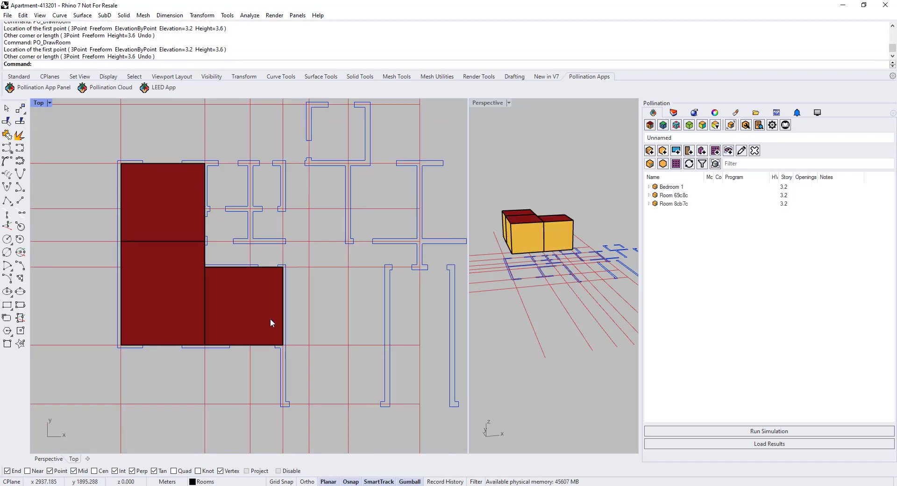
{"action": "scroll", "coordinate": [281, 250], "scroll_direction": "up", "scroll_amount": 1}
{"action": "key", "text": "Return"}
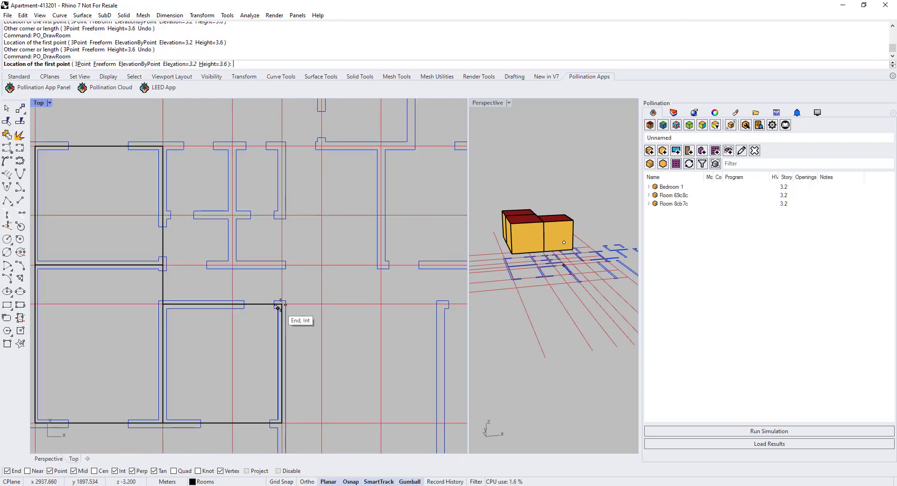
{"action": "scroll", "coordinate": [281, 300], "scroll_direction": "up", "scroll_amount": 2}
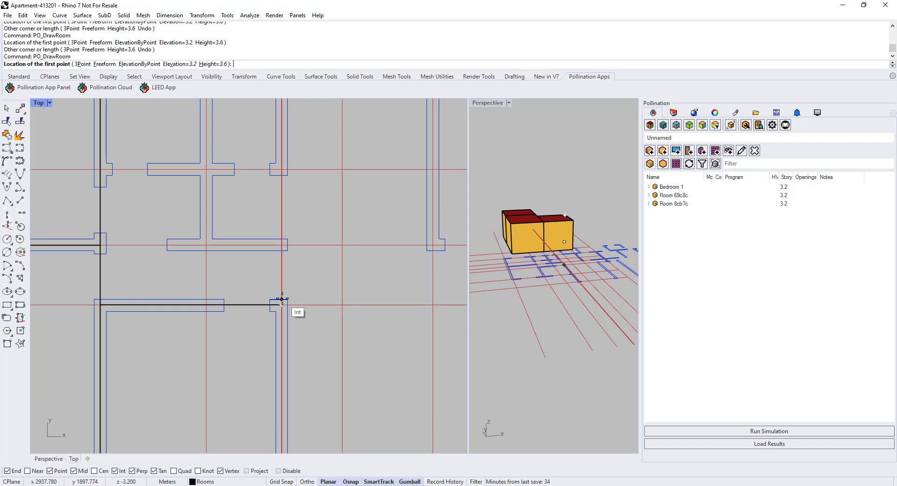
{"action": "left_click", "coordinate": [282, 299]}
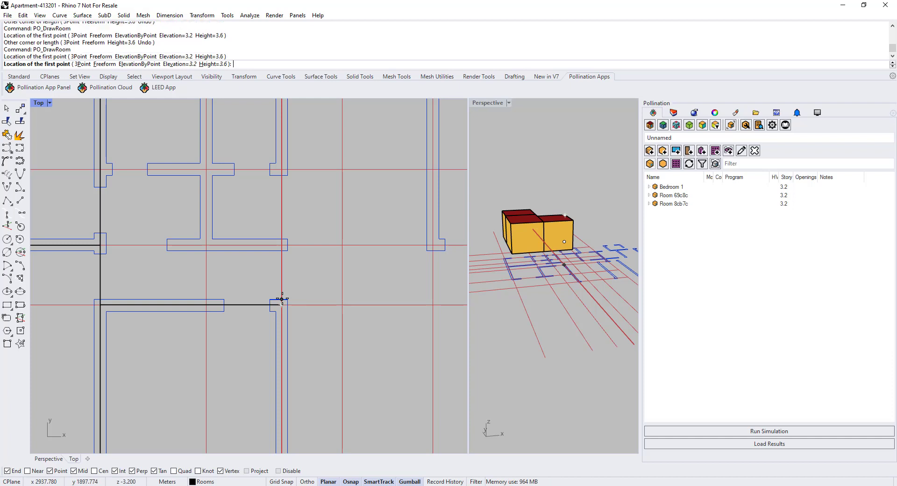
{"action": "scroll", "coordinate": [291, 313], "scroll_direction": "down", "scroll_amount": 2}
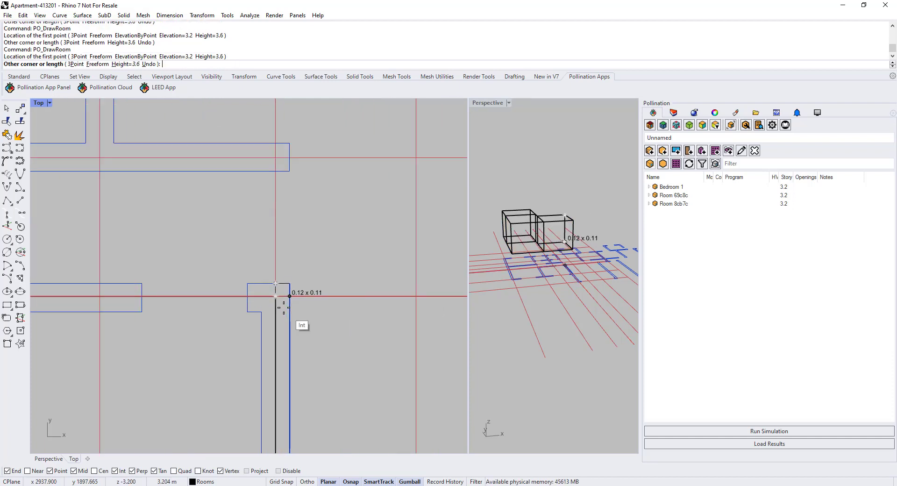
{"action": "scroll", "coordinate": [297, 284], "scroll_direction": "down", "scroll_amount": 4}
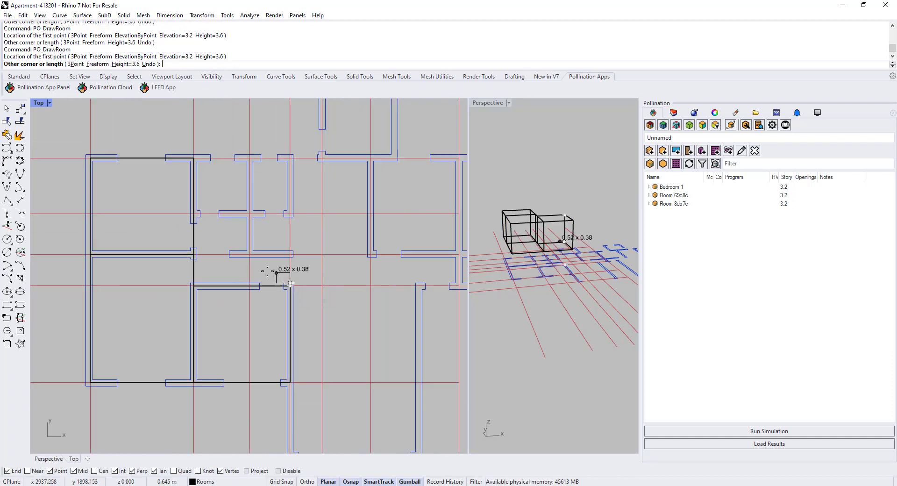
{"action": "scroll", "coordinate": [244, 263], "scroll_direction": "up", "scroll_amount": 4}
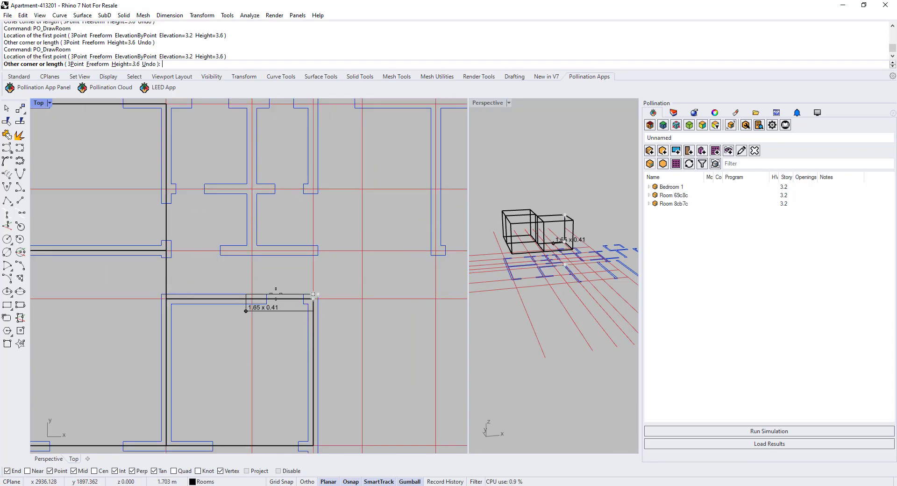
{"action": "left_click", "coordinate": [96, 65]}
{"action": "scroll", "coordinate": [315, 292], "scroll_direction": "up", "scroll_amount": 3}
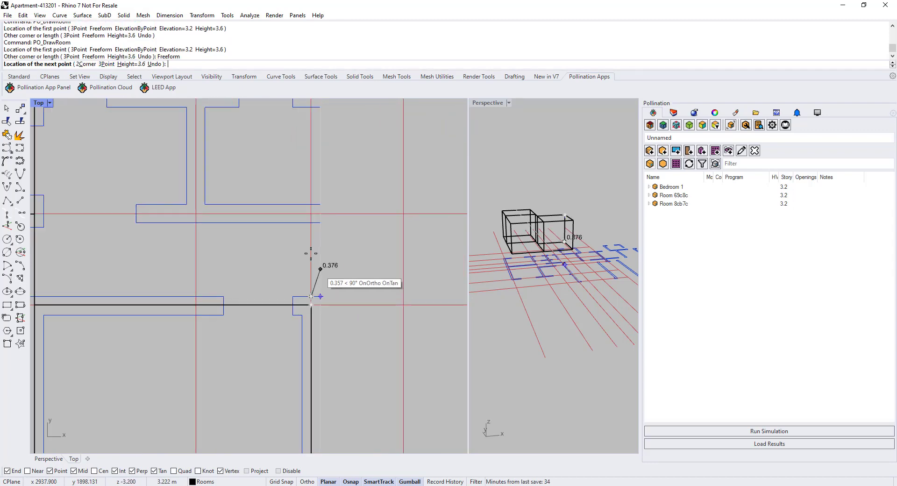
{"action": "left_click", "coordinate": [311, 214]}
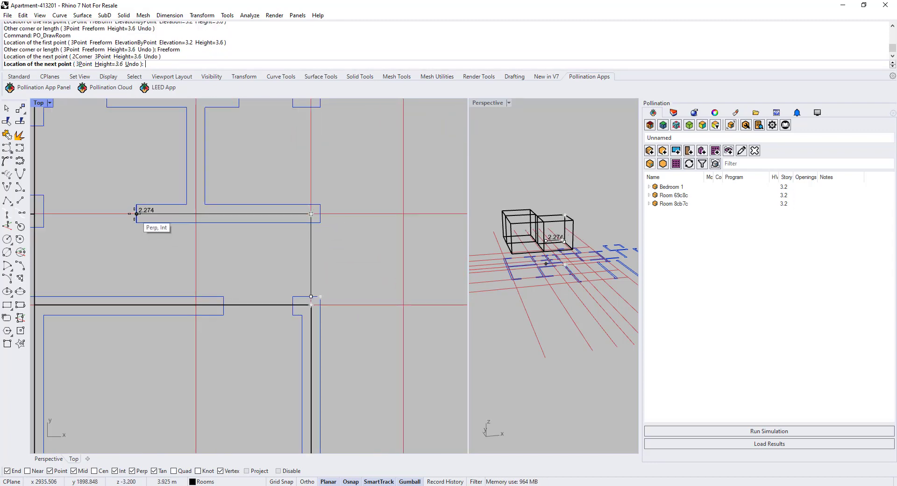
{"action": "scroll", "coordinate": [278, 262], "scroll_direction": "down", "scroll_amount": 5}
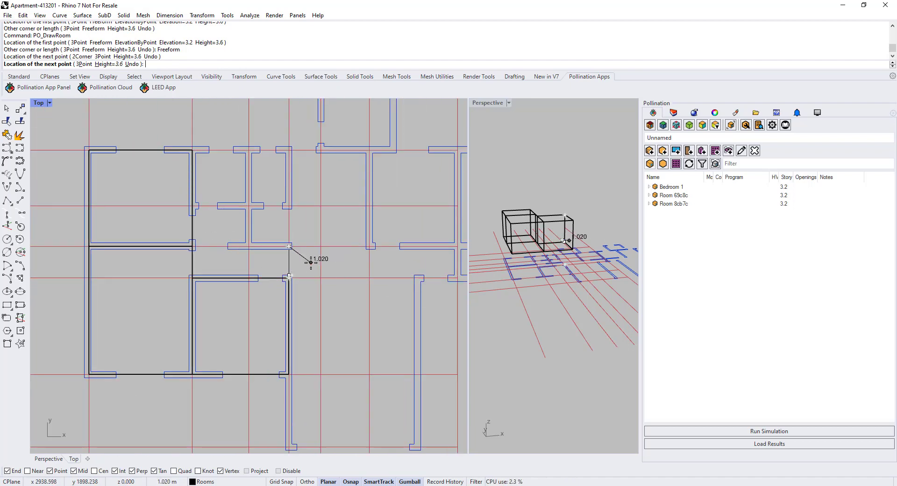
{"action": "key", "text": "Return"}
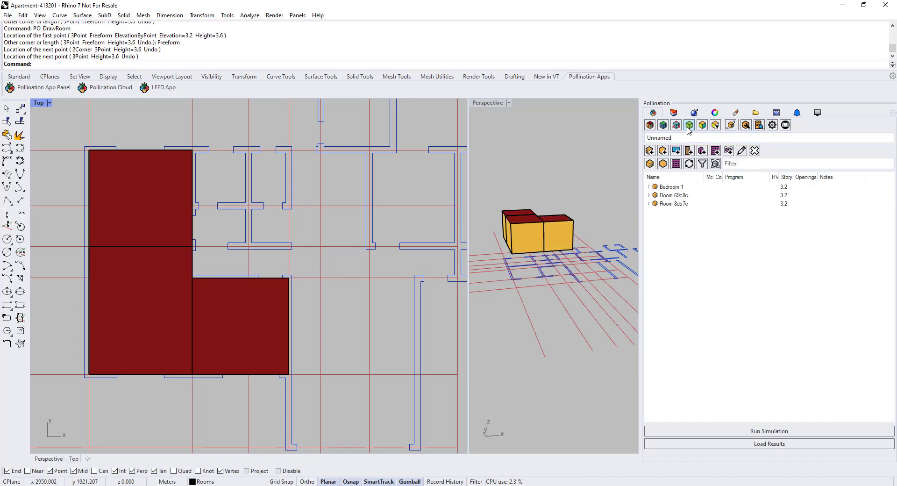
Set the transparency of Pollination's room renderer to 65 and refresh the display.
{"action": "left_click", "coordinate": [715, 125]}
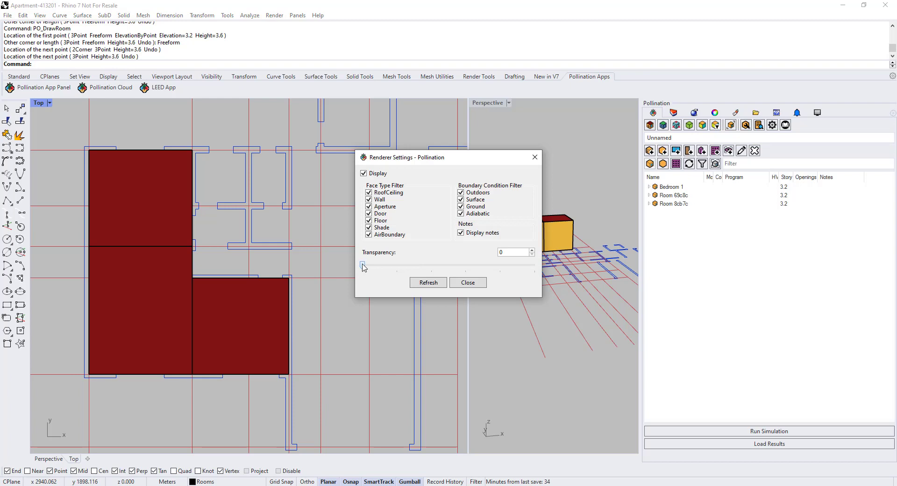
{"action": "mouse_move", "coordinate": [445, 276]}
{"action": "left_mouse_down"}
{"action": "mouse_move", "coordinate": [427, 275]}
{"action": "mouse_move", "coordinate": [444, 273]}
{"action": "left_mouse_up"}
{"action": "left_click", "coordinate": [433, 285]}
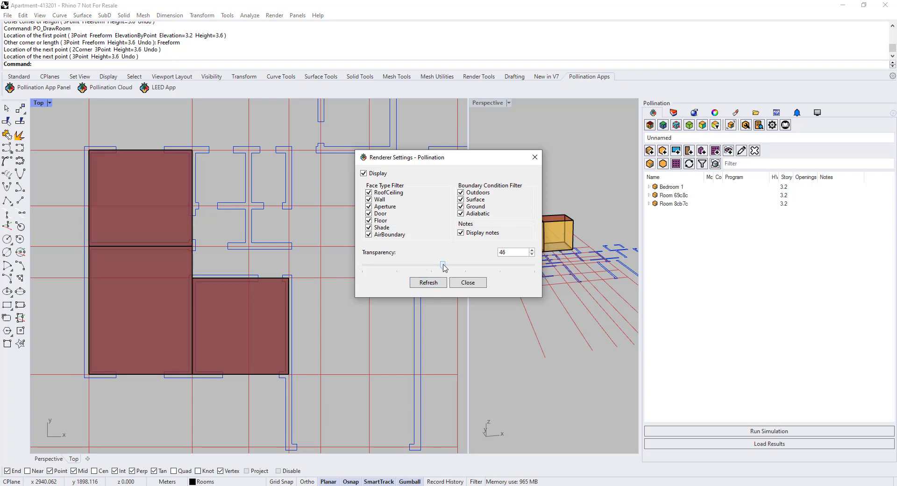
{"action": "left_click_drag", "start_coordinate": [473, 272], "coordinate": [476, 272]}
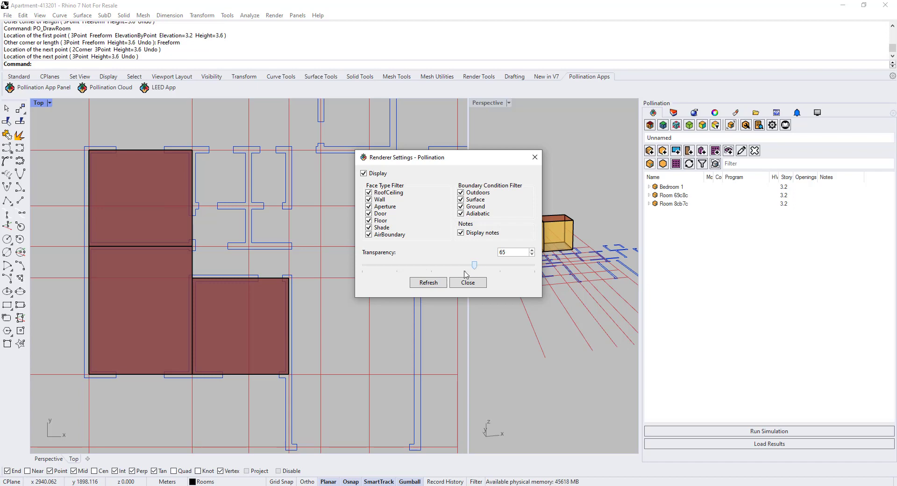
{"action": "left_click", "coordinate": [434, 285]}
{"action": "left_click", "coordinate": [467, 283]}
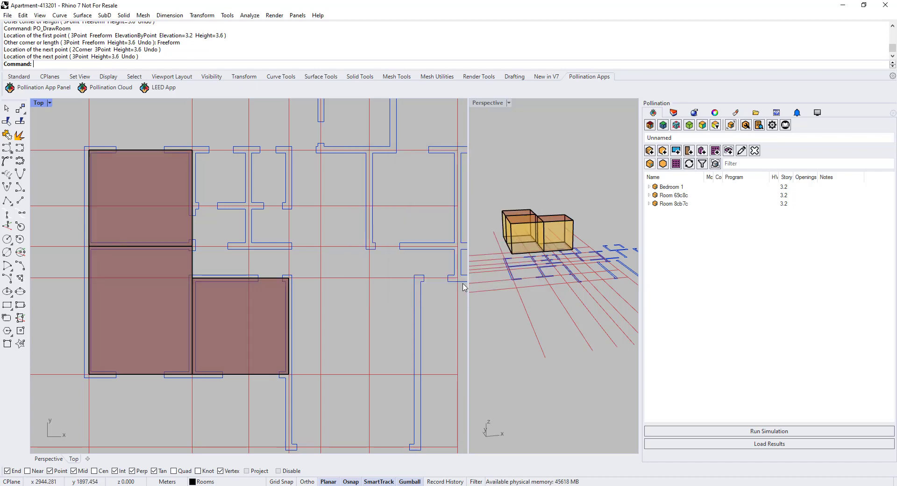
{"action": "left_click", "coordinate": [715, 125]}
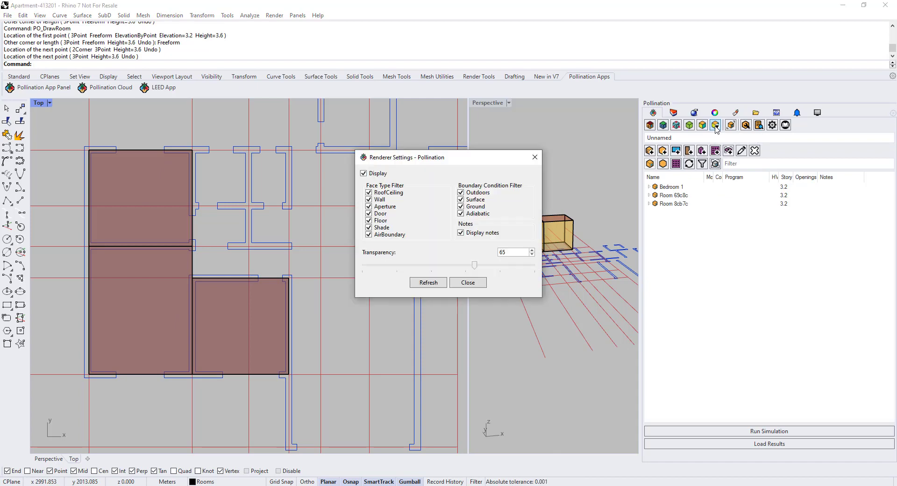
{"action": "left_click", "coordinate": [534, 158]}
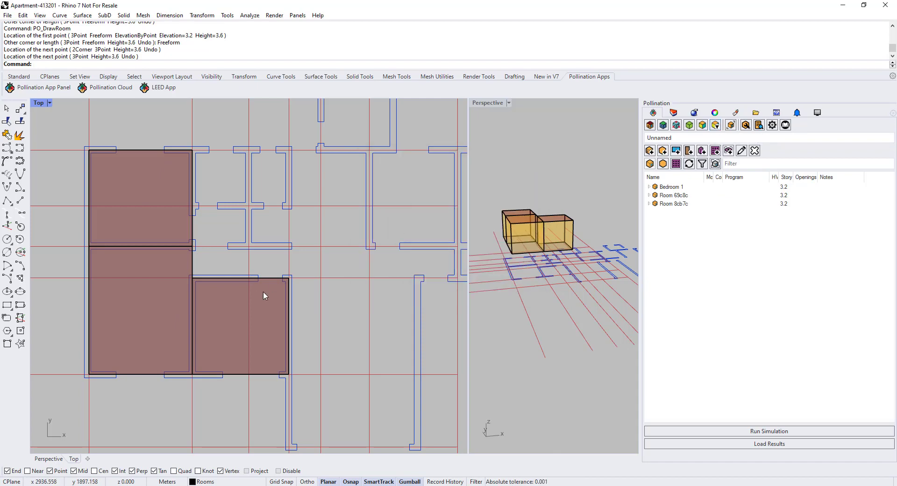
Turn on the LVTRY, WINDOW, Puertas and FURNITURE sublayers of 2D_PLAN so the plan's furniture, windows and doors are displayed.
{"action": "left_click", "coordinate": [673, 112]}
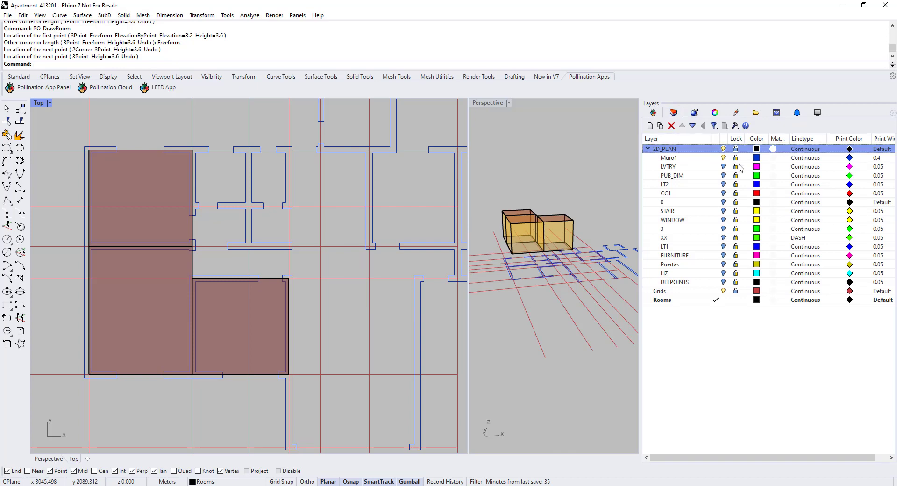
{"action": "left_click", "coordinate": [723, 167]}
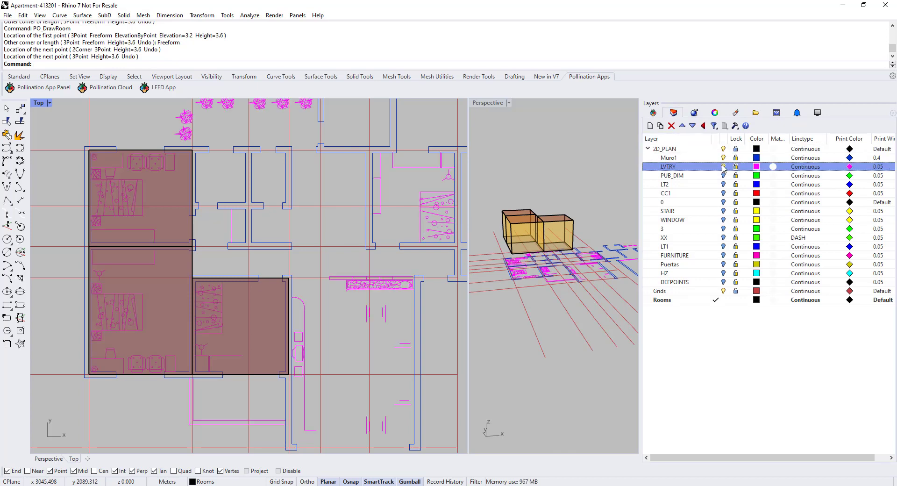
{"action": "left_click", "coordinate": [724, 220]}
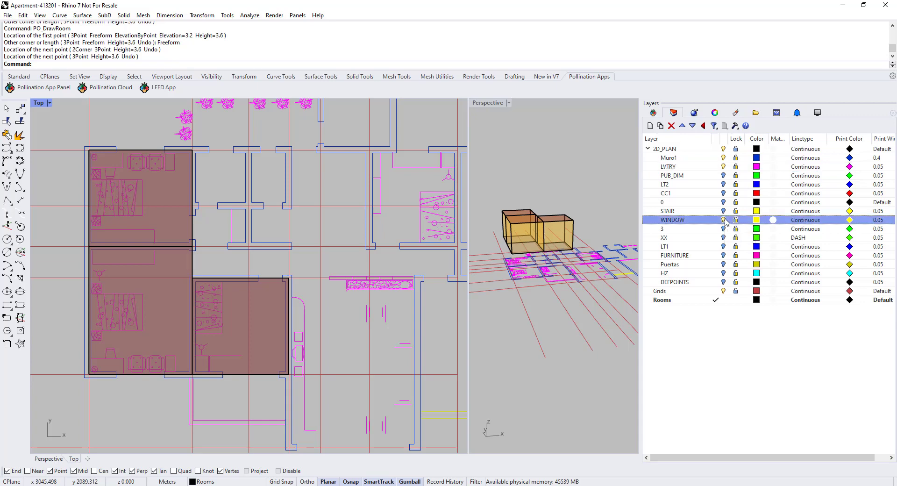
{"action": "left_click", "coordinate": [724, 176]}
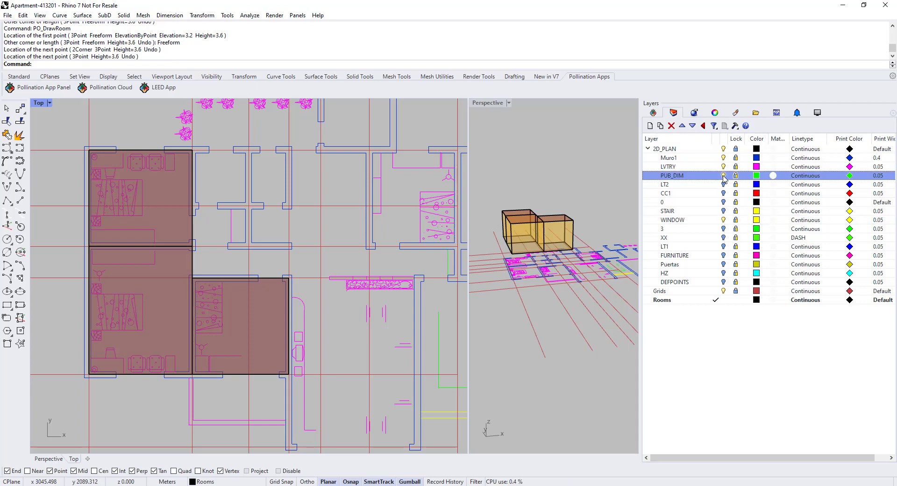
{"action": "left_click", "coordinate": [724, 273]}
{"action": "left_click", "coordinate": [724, 265]}
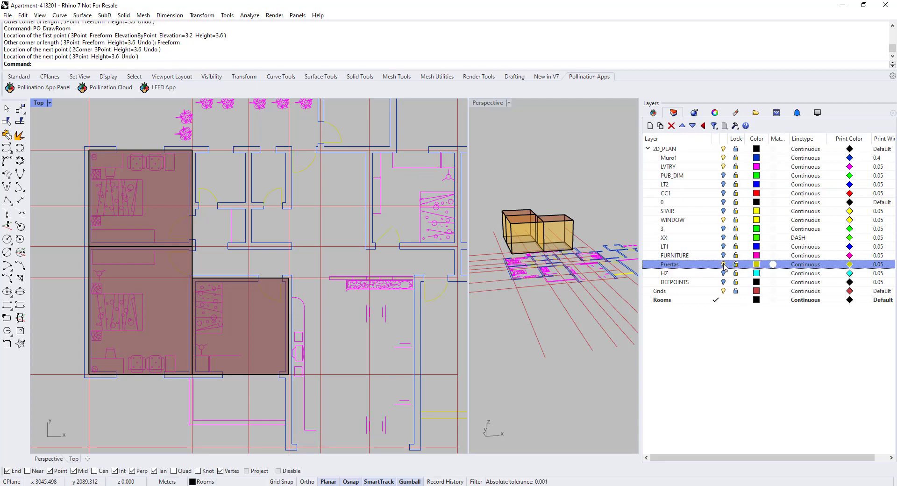
{"action": "left_click", "coordinate": [724, 255]}
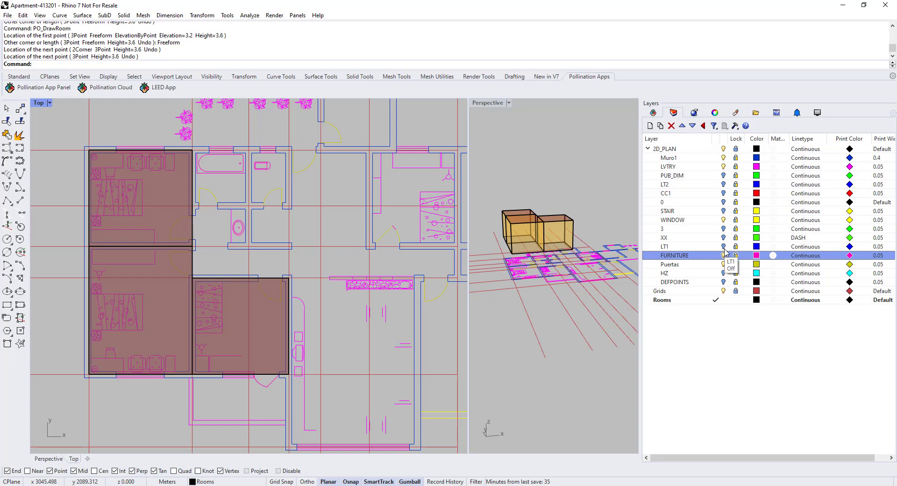
{"action": "left_click", "coordinate": [723, 246]}
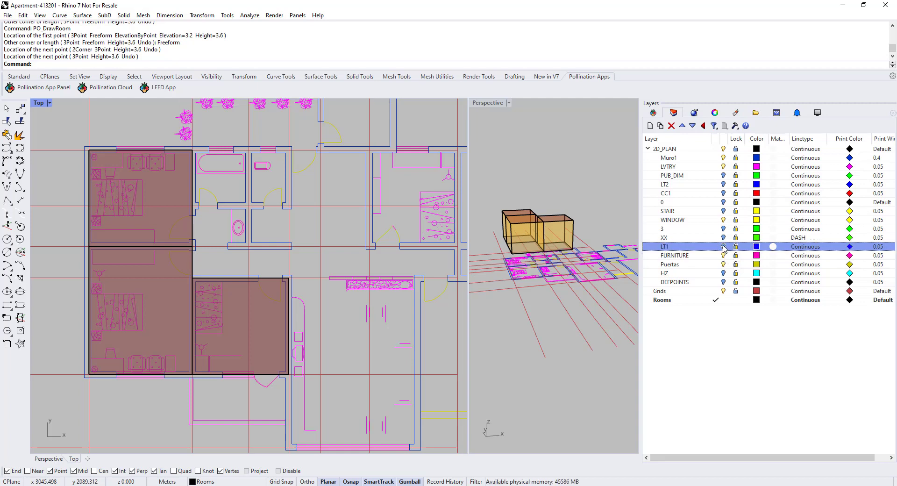
Examine the furnished plan around the bathrooms, corridor and living area east of the drawn rooms.
{"action": "scroll", "coordinate": [212, 197], "scroll_direction": "up", "scroll_amount": 5}
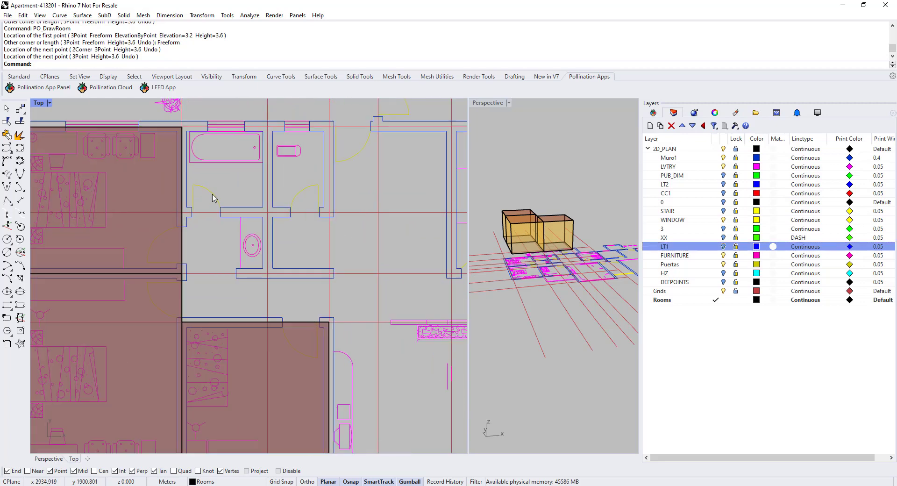
{"action": "scroll", "coordinate": [215, 254], "scroll_direction": "down", "scroll_amount": 4}
{"action": "scroll", "coordinate": [255, 231], "scroll_direction": "up", "scroll_amount": 3}
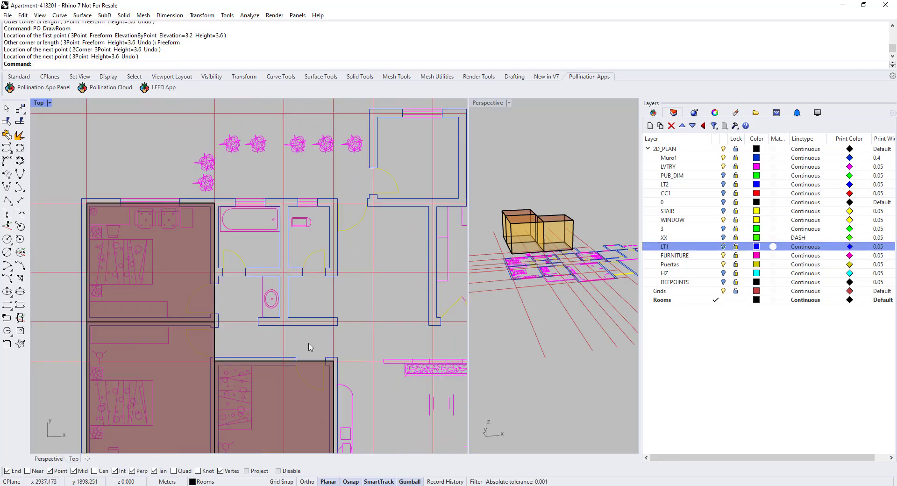
{"action": "scroll", "coordinate": [299, 348], "scroll_direction": "down", "scroll_amount": 3}
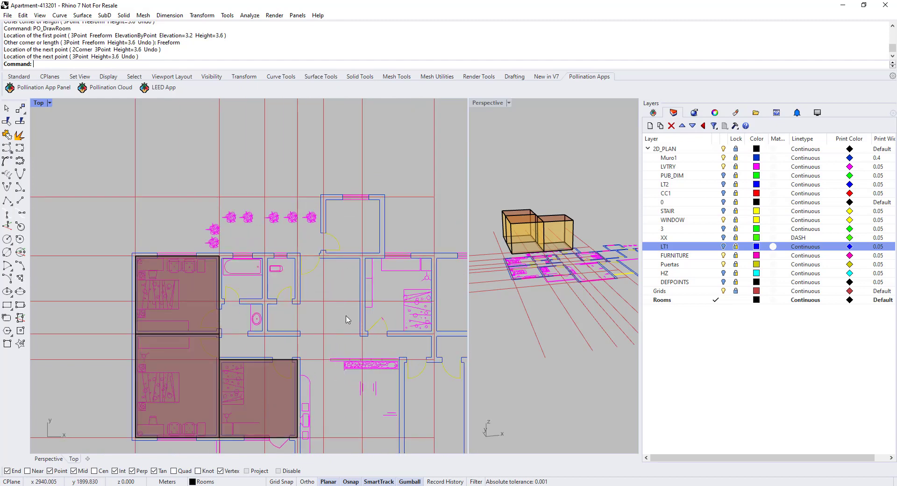
{"action": "scroll", "coordinate": [340, 342], "scroll_direction": "down", "scroll_amount": 6}
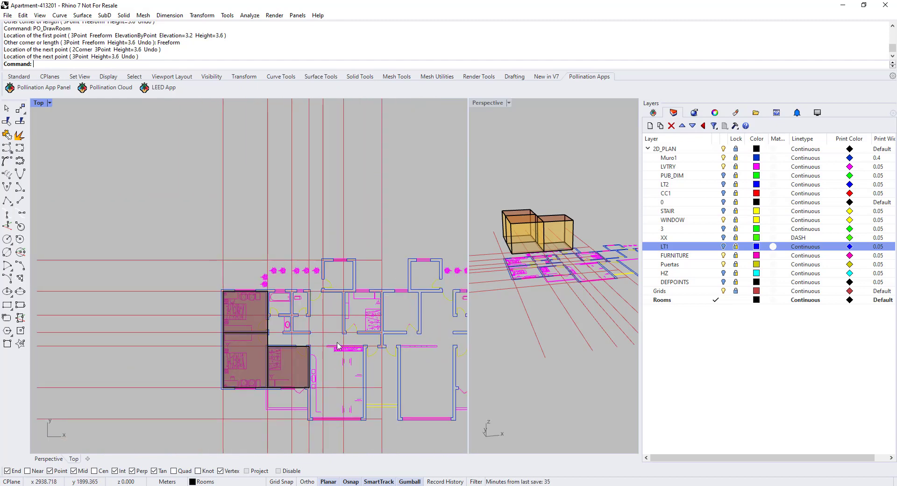
{"action": "scroll", "coordinate": [356, 345], "scroll_direction": "up", "scroll_amount": 8}
{"action": "scroll", "coordinate": [308, 297], "scroll_direction": "down", "scroll_amount": 3}
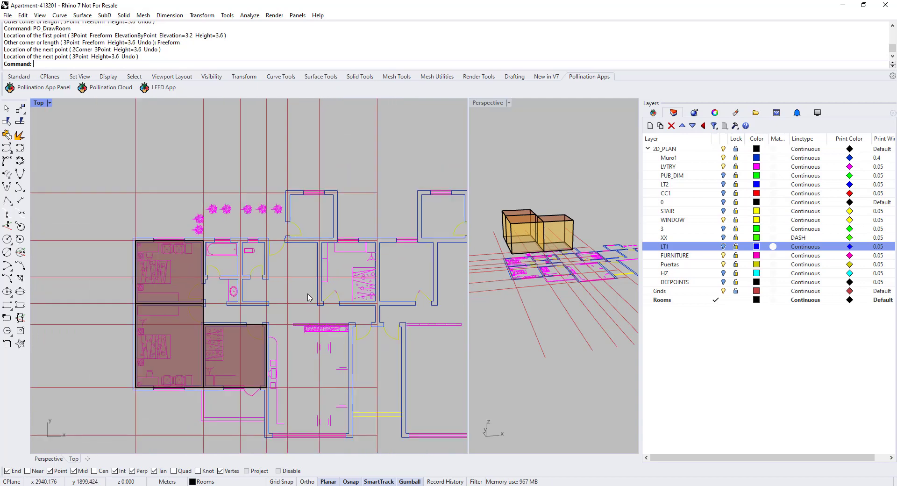
{"action": "scroll", "coordinate": [321, 335], "scroll_direction": "up", "scroll_amount": 8}
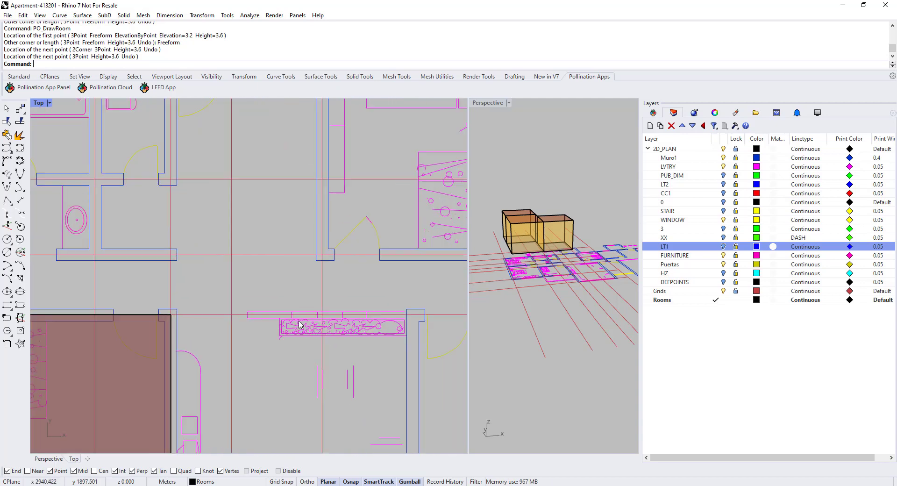
{"action": "scroll", "coordinate": [261, 310], "scroll_direction": "down", "scroll_amount": 5}
{"action": "scroll", "coordinate": [192, 293], "scroll_direction": "down", "scroll_amount": 4}
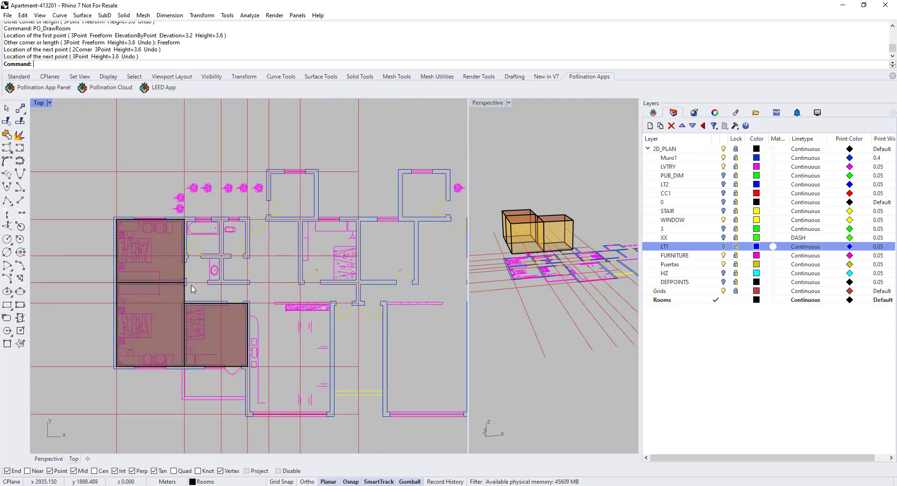
{"action": "scroll", "coordinate": [188, 269], "scroll_direction": "up", "scroll_amount": 7}
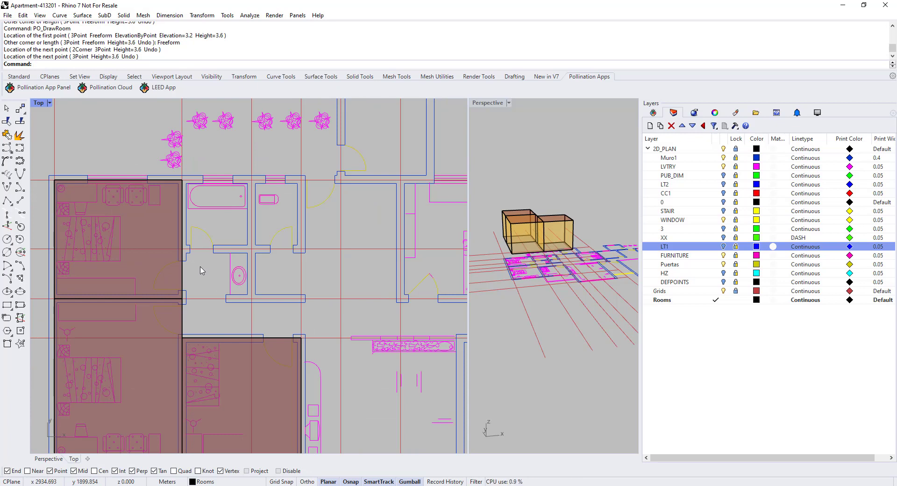
Start a Freeform PO_DrawRoom outline for the hallway at the grid intersection where the bathrooms' south wall meets the northwest bedroom's east wall.
{"action": "type", "text": "O_"}
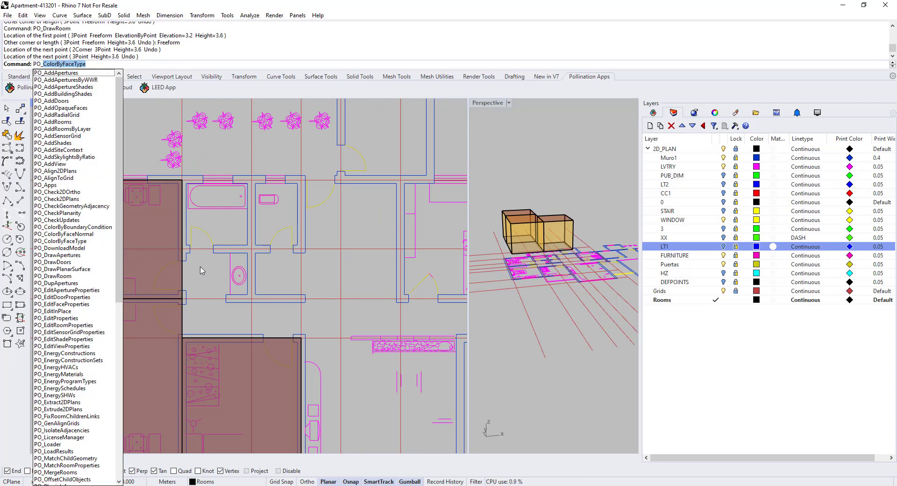
{"action": "type", "text": "DrawRoom"}
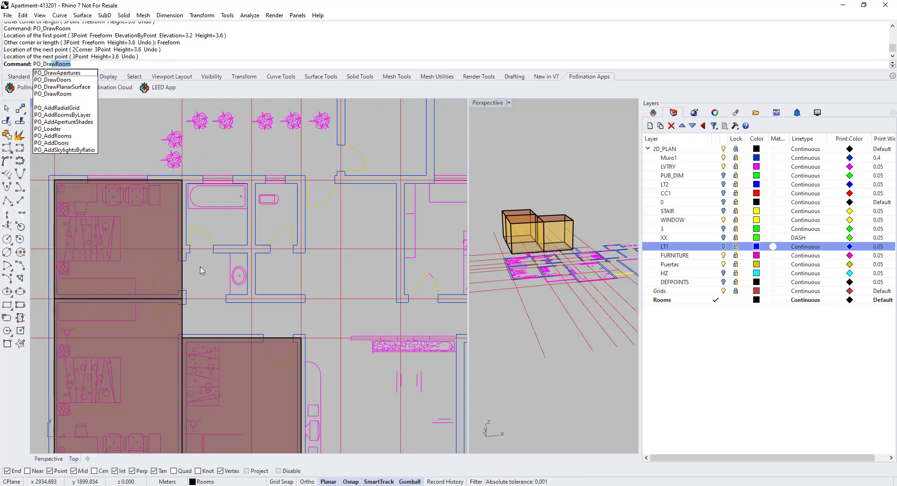
{"action": "key", "text": "Return"}
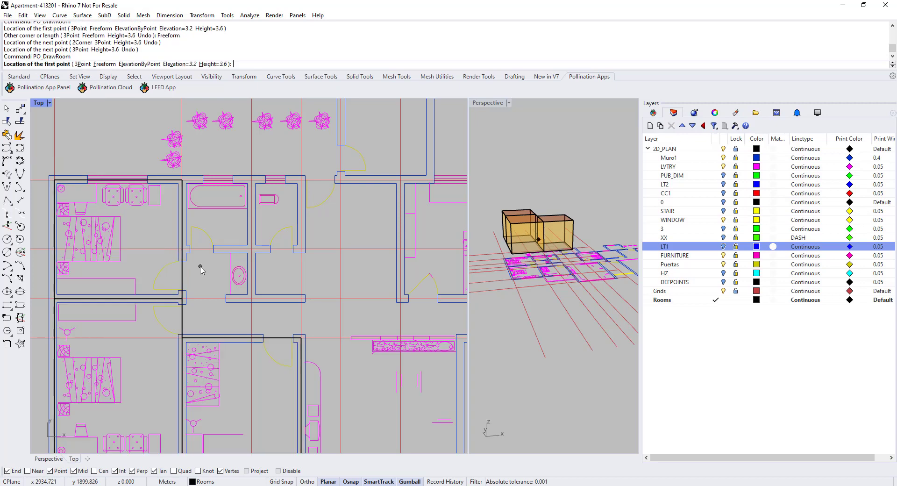
{"action": "left_click", "coordinate": [104, 64]}
{"action": "scroll", "coordinate": [186, 254], "scroll_direction": "up", "scroll_amount": 5}
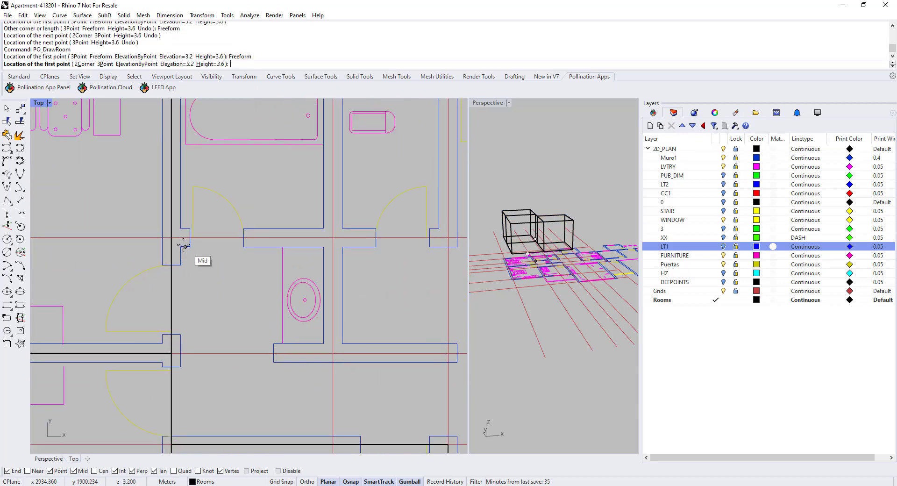
{"action": "left_click", "coordinate": [171, 238]}
{"action": "left_click", "coordinate": [332, 238]}
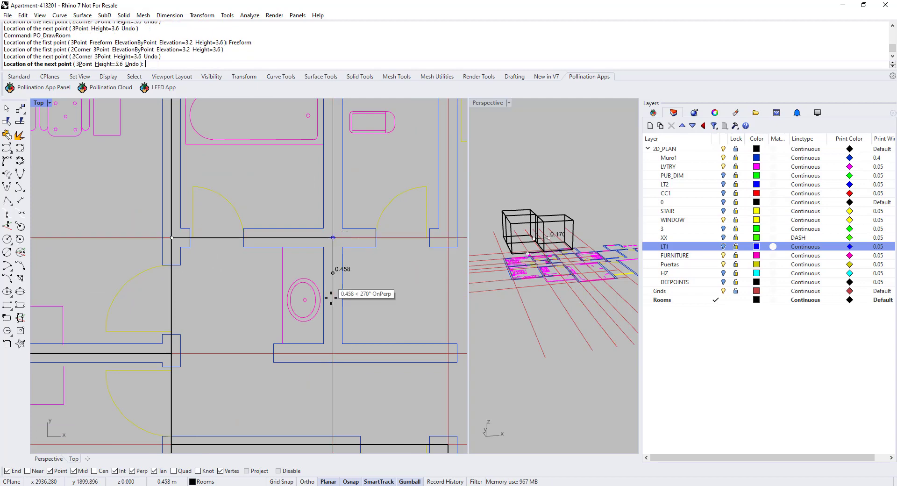
{"action": "left_click", "coordinate": [321, 361]}
{"action": "scroll", "coordinate": [196, 274], "scroll_direction": "down", "scroll_amount": 4}
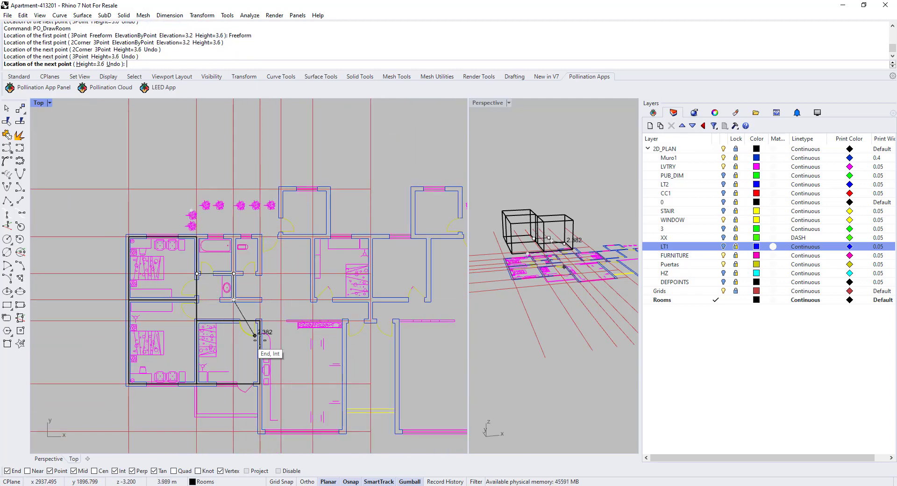
{"action": "scroll", "coordinate": [260, 321], "scroll_direction": "up", "scroll_amount": 3}
{"action": "scroll", "coordinate": [250, 320], "scroll_direction": "up", "scroll_amount": 4}
{"action": "scroll", "coordinate": [217, 292], "scroll_direction": "down", "scroll_amount": 4}
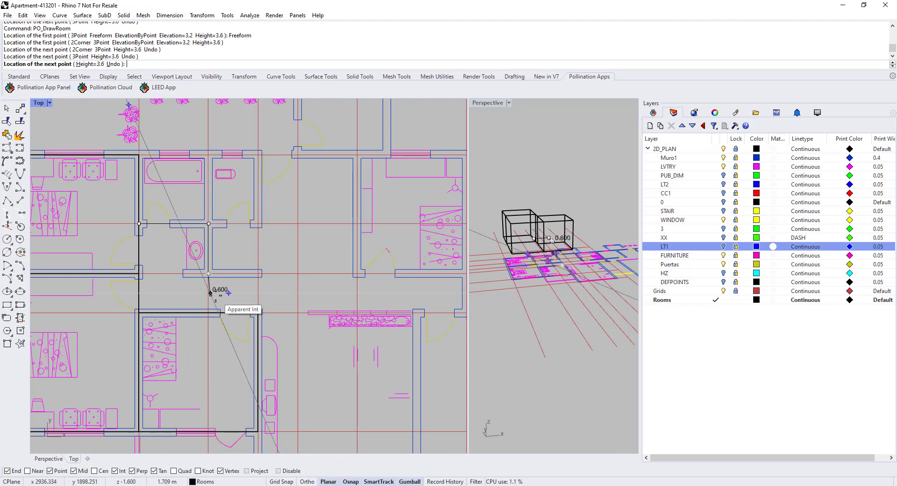
{"action": "key", "text": "ctrl+z"}
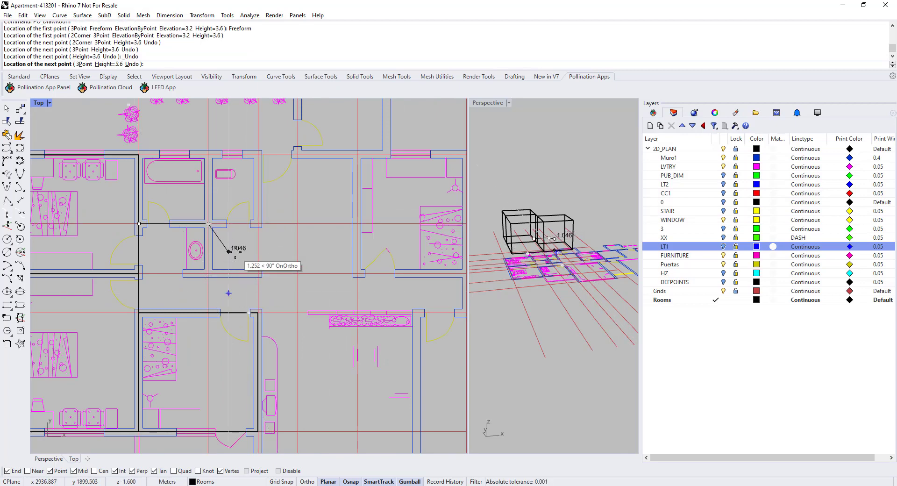
{"action": "key", "text": "ctrl+z"}
Run the hallway outline east along the bathrooms' south wall, north to the exterior wall, and east to the entrance area's east wall.
{"action": "scroll", "coordinate": [205, 287], "scroll_direction": "up", "scroll_amount": 2}
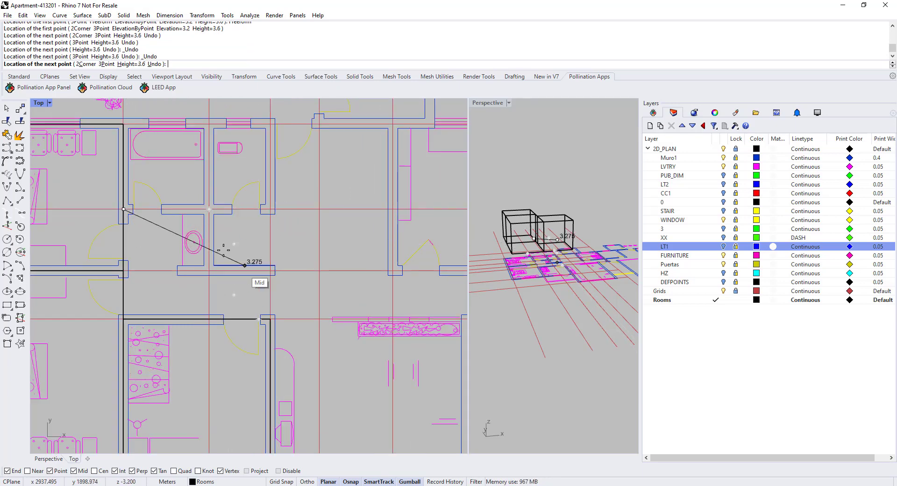
{"action": "left_click", "coordinate": [273, 210]}
{"action": "left_click", "coordinate": [271, 124]}
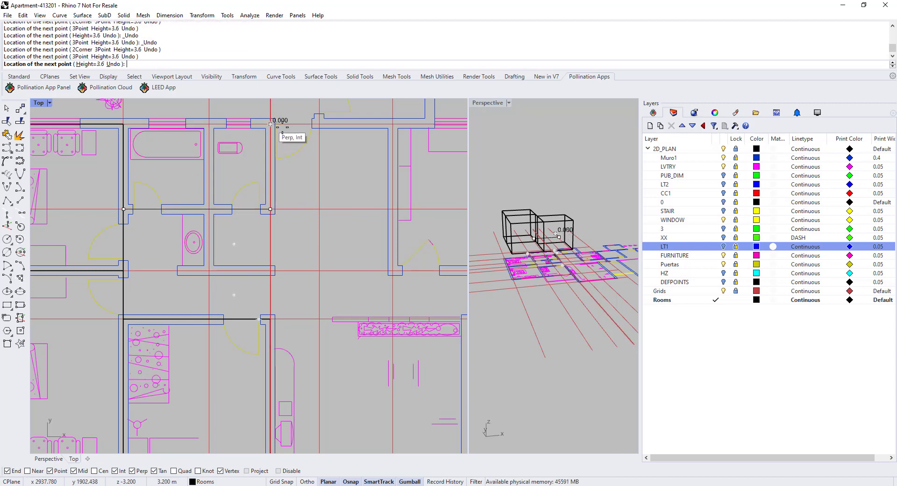
{"action": "scroll", "coordinate": [266, 158], "scroll_direction": "down", "scroll_amount": 8}
{"action": "scroll", "coordinate": [287, 142], "scroll_direction": "up", "scroll_amount": 6}
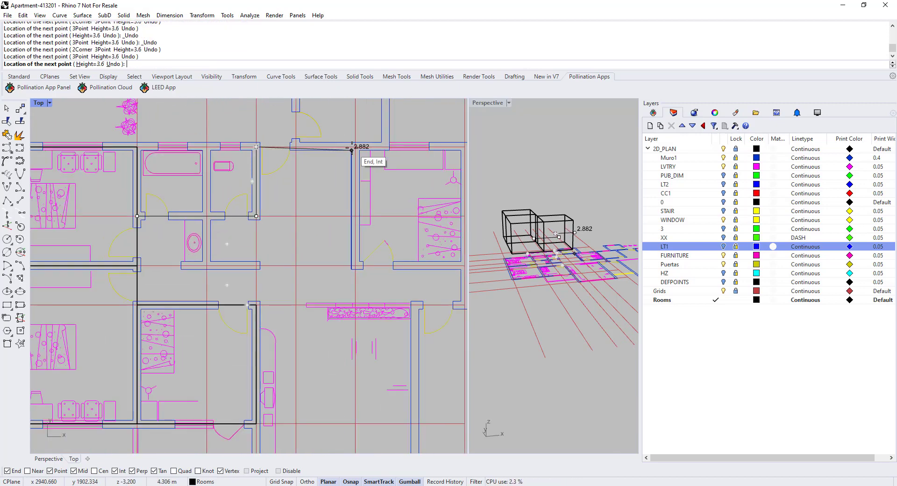
{"action": "left_click", "coordinate": [351, 150]}
Continue the outline south along that wall to the corridor, east to the last grid line, and south to the next grid intersection.
{"action": "scroll", "coordinate": [351, 151], "scroll_direction": "down", "scroll_amount": 2}
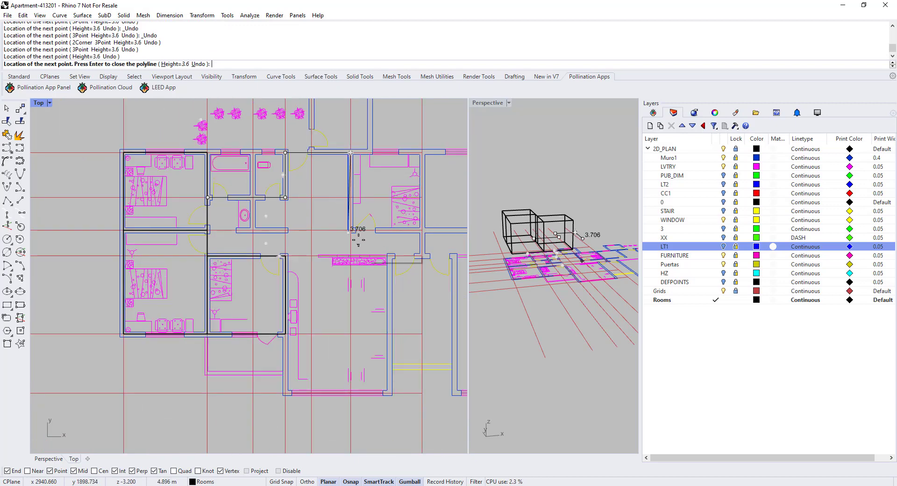
{"action": "scroll", "coordinate": [358, 239], "scroll_direction": "up", "scroll_amount": 4}
{"action": "left_click", "coordinate": [347, 231]}
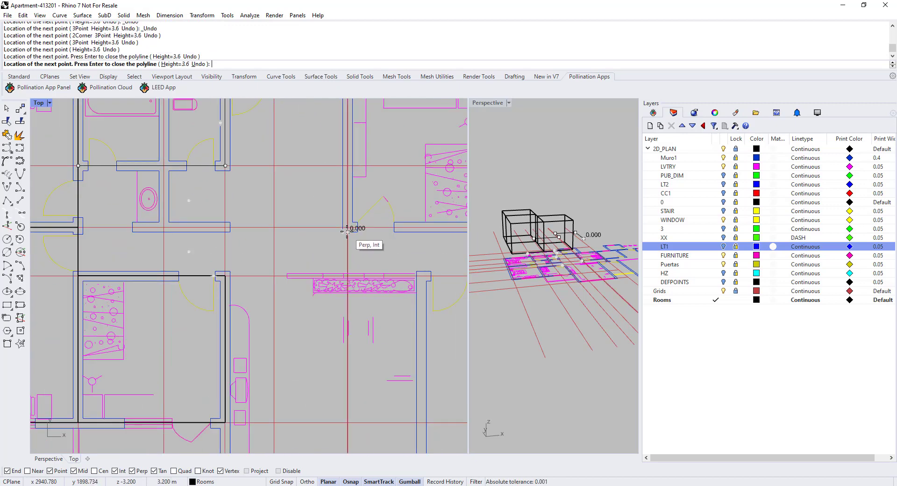
{"action": "scroll", "coordinate": [348, 231], "scroll_direction": "down", "scroll_amount": 2}
{"action": "scroll", "coordinate": [359, 265], "scroll_direction": "up", "scroll_amount": 4}
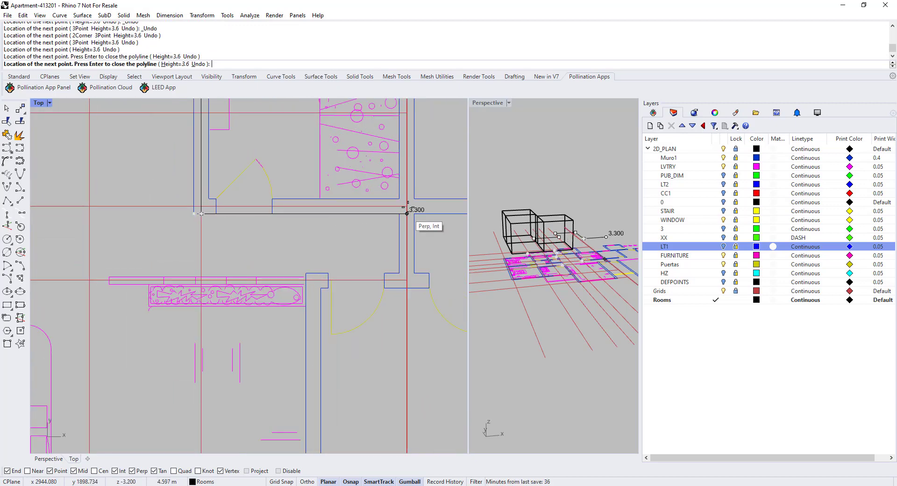
{"action": "left_click", "coordinate": [407, 207]}
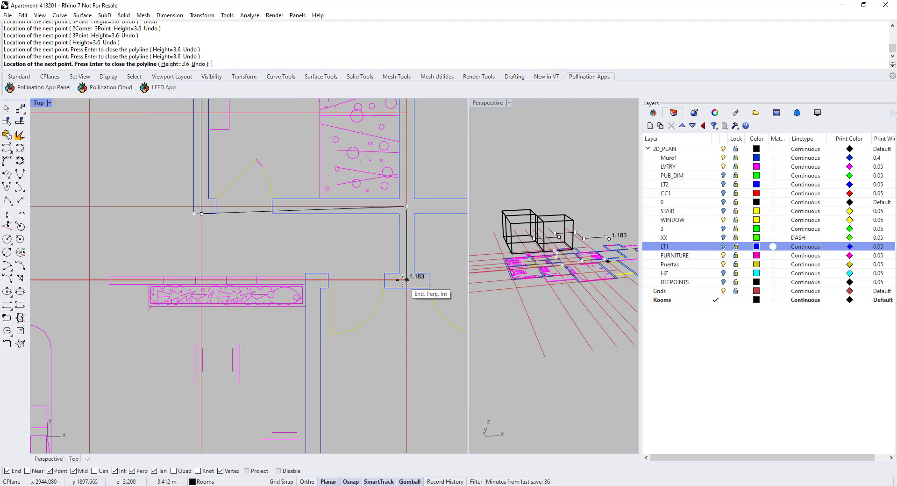
{"action": "left_click", "coordinate": [407, 280]}
Bring the hallway outline west to the northwest corner of the third drawn room and close it into a room.
{"action": "scroll", "coordinate": [407, 279], "scroll_direction": "down", "scroll_amount": 5}
{"action": "scroll", "coordinate": [313, 292], "scroll_direction": "up", "scroll_amount": 2}
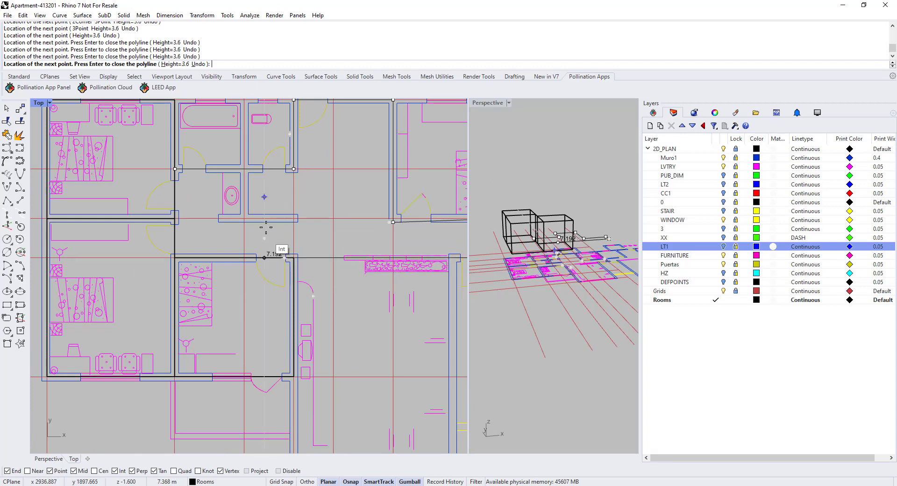
{"action": "scroll", "coordinate": [199, 216], "scroll_direction": "up", "scroll_amount": 3}
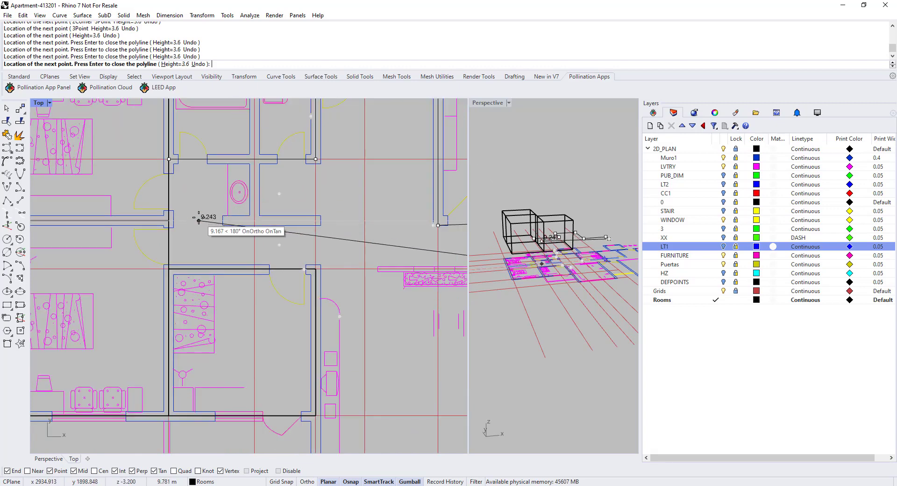
{"action": "left_click", "coordinate": [162, 281]}
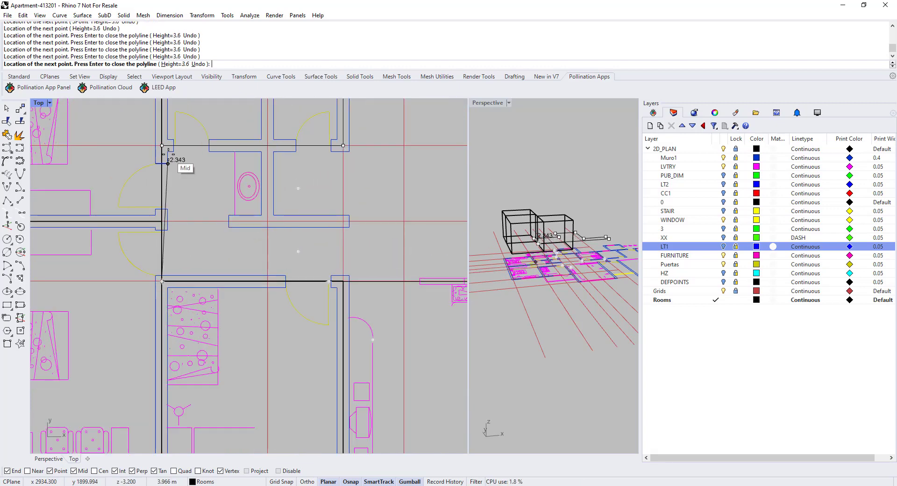
{"action": "key", "text": "Return"}
{"action": "scroll", "coordinate": [206, 189], "scroll_direction": "down", "scroll_amount": 5}
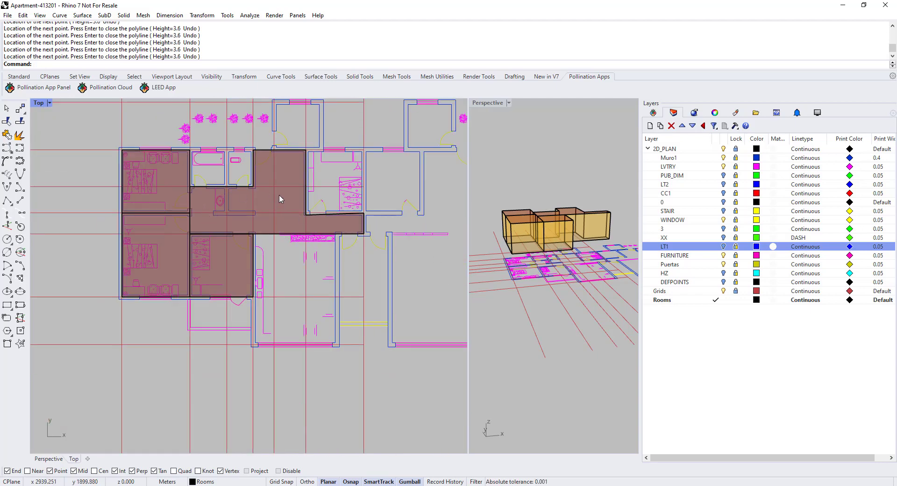
Rename the newly drawn corridor room as Hallway in its Pollination room properties.
{"action": "left_click", "coordinate": [653, 113]}
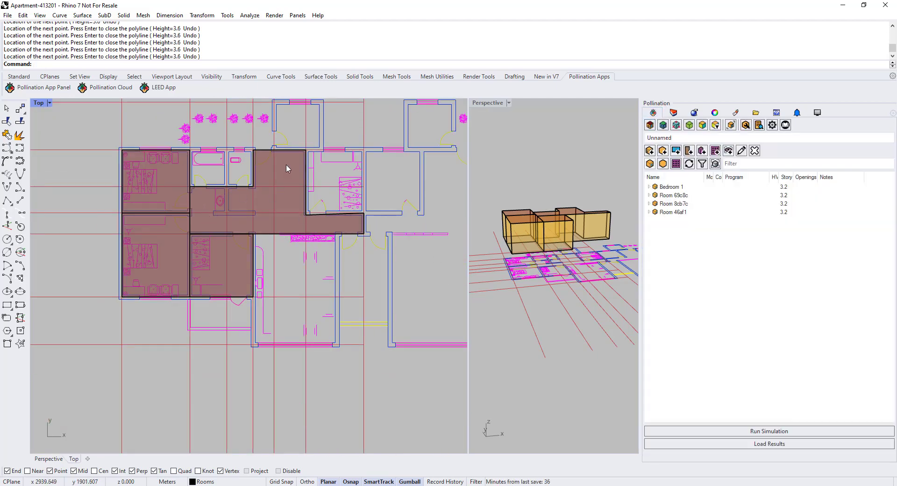
{"action": "left_click", "coordinate": [264, 155]}
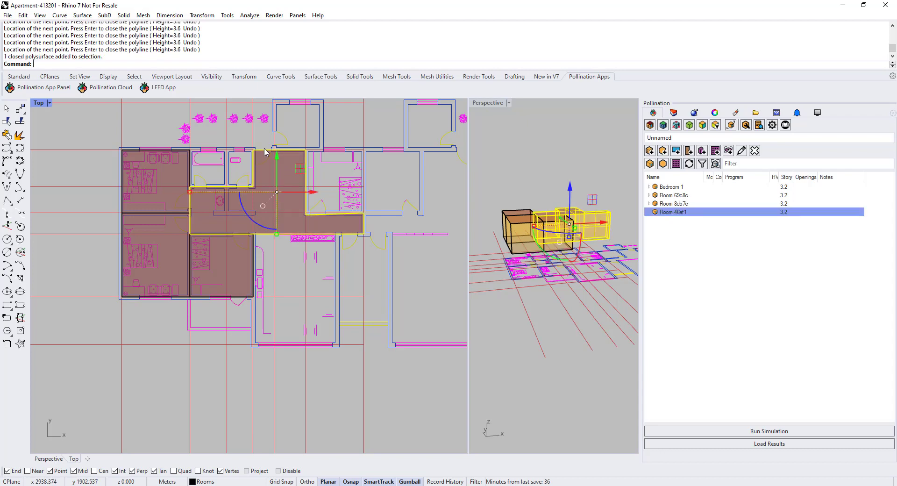
{"action": "left_click", "coordinate": [673, 213]}
{"action": "double_click", "coordinate": [674, 213]}
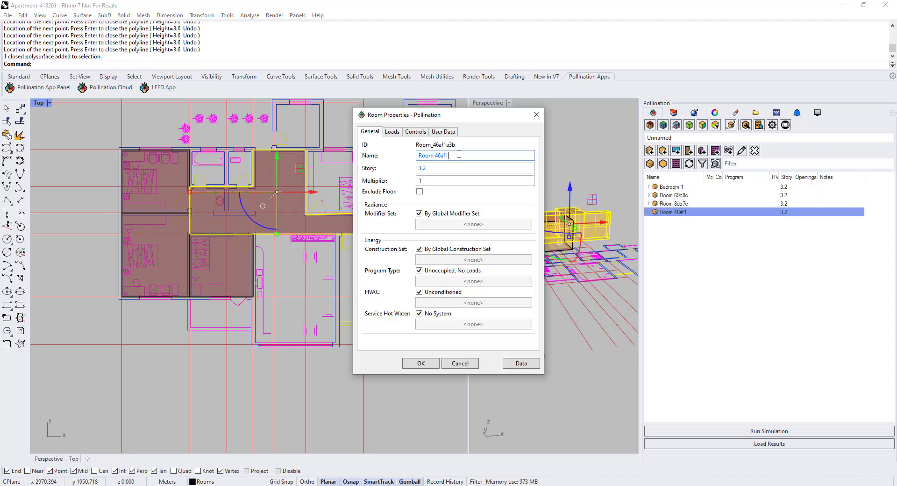
{"action": "left_click_drag", "start_coordinate": [447, 157], "coordinate": [384, 161]}
{"action": "type", "text": "Hallway"}
{"action": "left_click", "coordinate": [420, 364]}
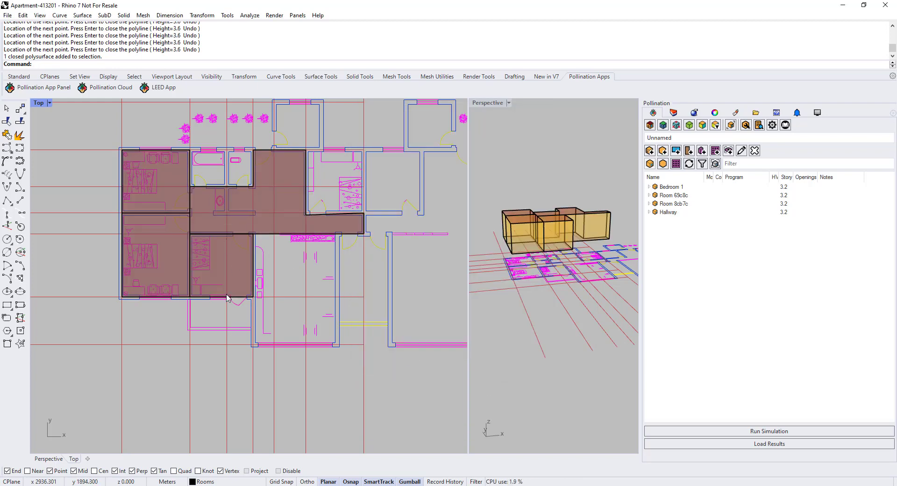
Rename the room directly south of the hallway as Bedroom 3.
{"action": "left_click", "coordinate": [674, 204]}
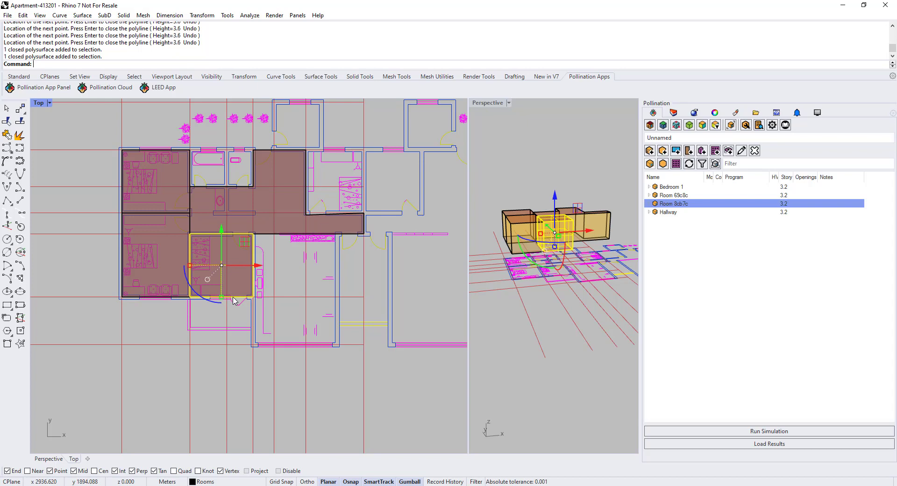
{"action": "double_click", "coordinate": [680, 207]}
{"action": "left_click", "coordinate": [456, 155]}
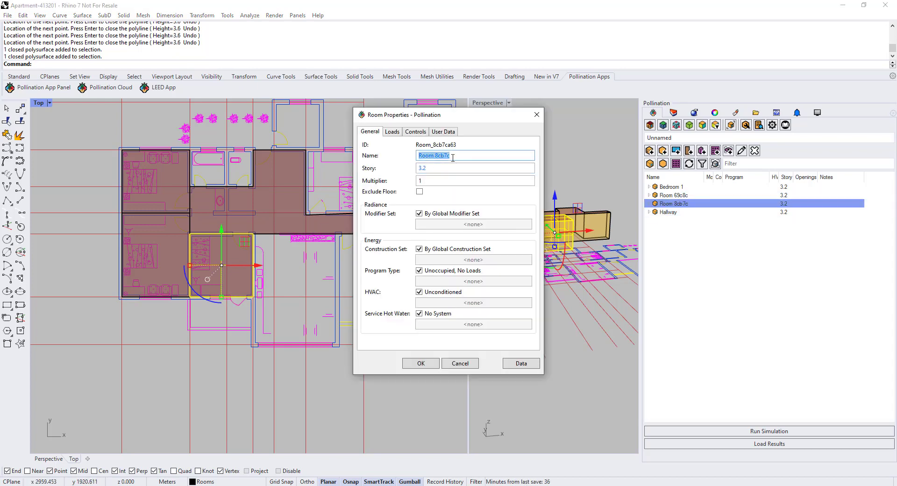
{"action": "type", "text": "Bedroom 3"}
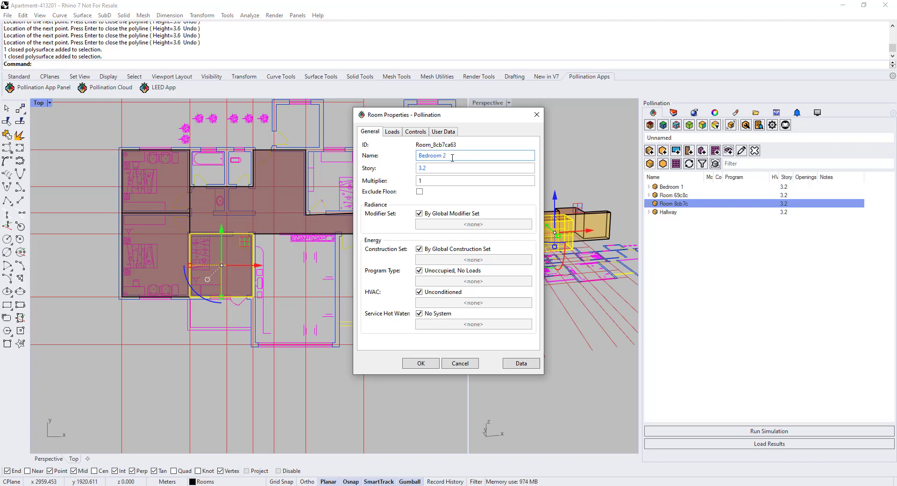
{"action": "left_click", "coordinate": [421, 364]}
Rename the southwest room as Bedroom 2.
{"action": "double_click", "coordinate": [674, 194]}
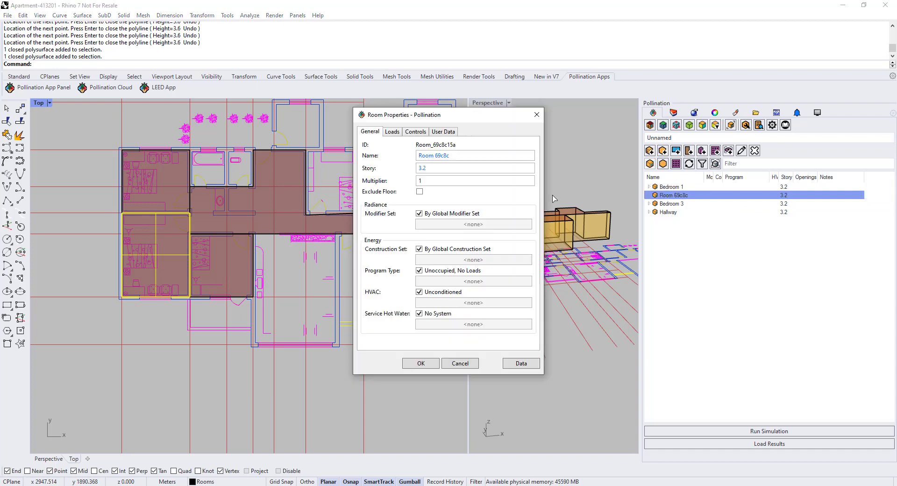
{"action": "left_click_drag", "start_coordinate": [451, 156], "coordinate": [377, 151]}
{"action": "type", "text": "B"}
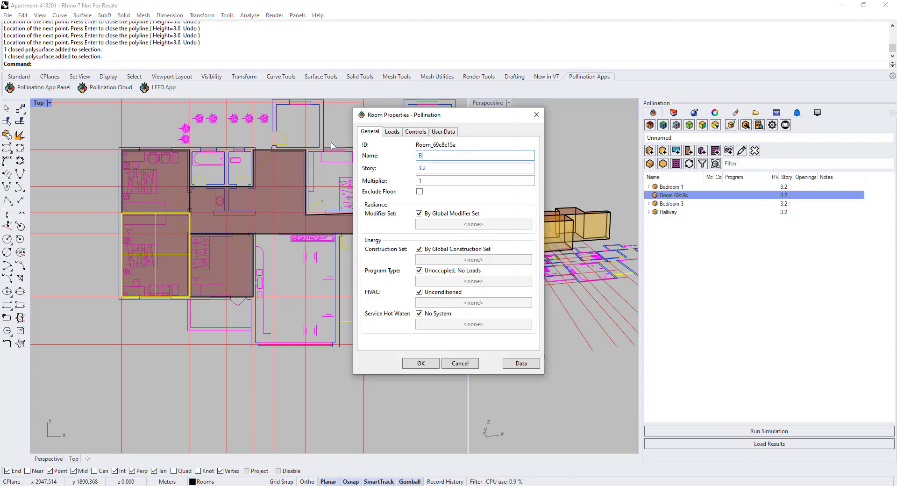
{"action": "type", "text": "edR"}
{"action": "key", "text": "BackSpace"}
{"action": "type", "text": "room 2"}
{"action": "left_click", "coordinate": [420, 363]}
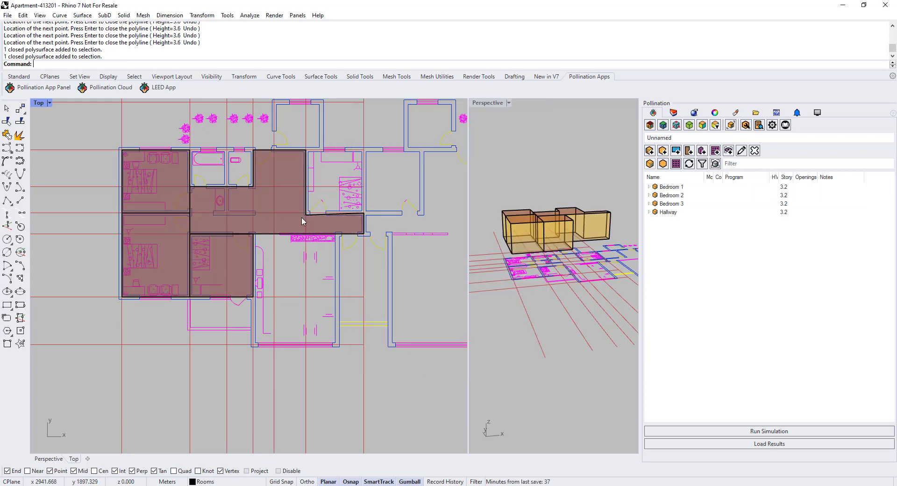
{"action": "scroll", "coordinate": [249, 252], "scroll_direction": "down", "scroll_amount": 3}
{"action": "scroll", "coordinate": [279, 182], "scroll_direction": "up", "scroll_amount": 4}
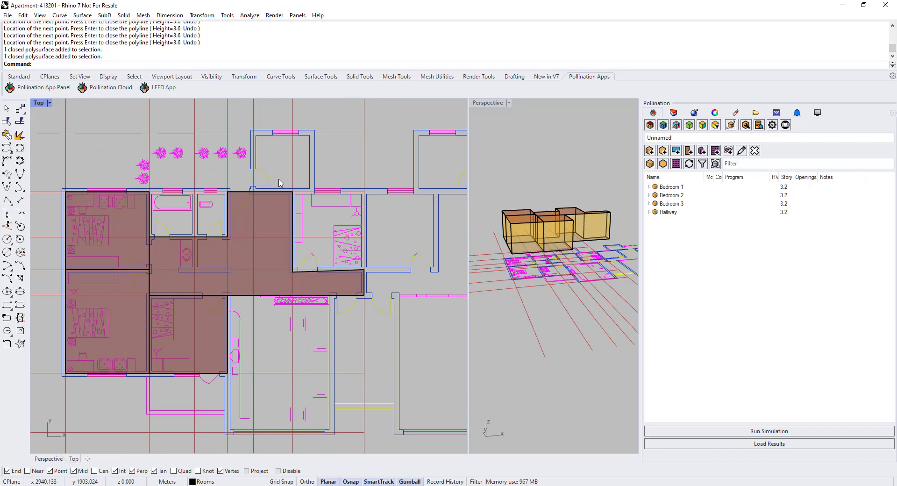
{"action": "scroll", "coordinate": [254, 196], "scroll_direction": "down", "scroll_amount": 2}
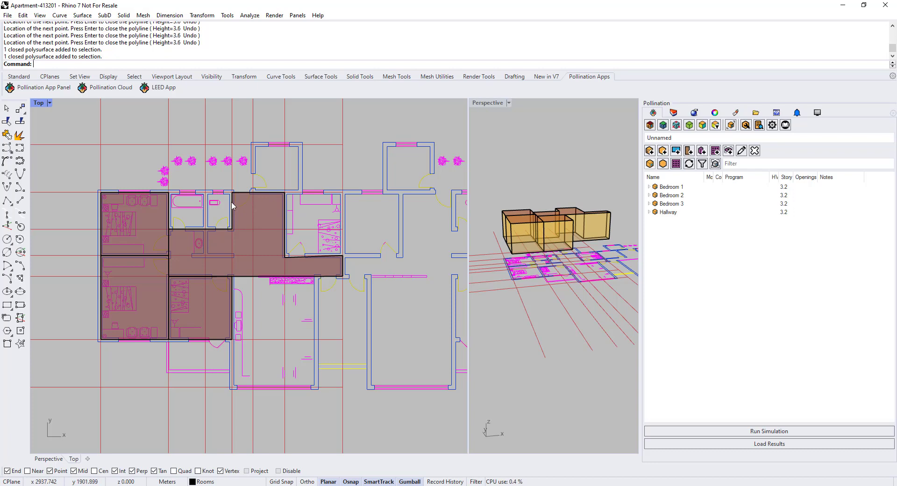
{"action": "scroll", "coordinate": [168, 187], "scroll_direction": "up", "scroll_amount": 4}
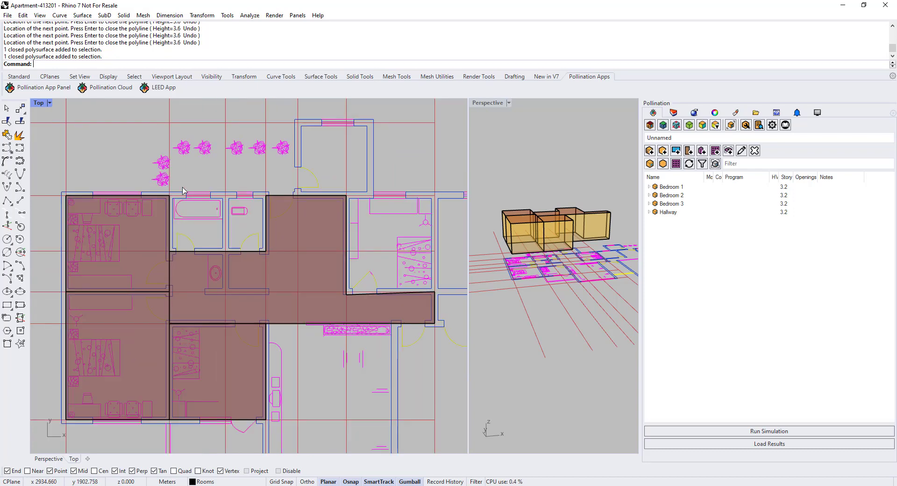
{"action": "right_click", "coordinate": [183, 188]}
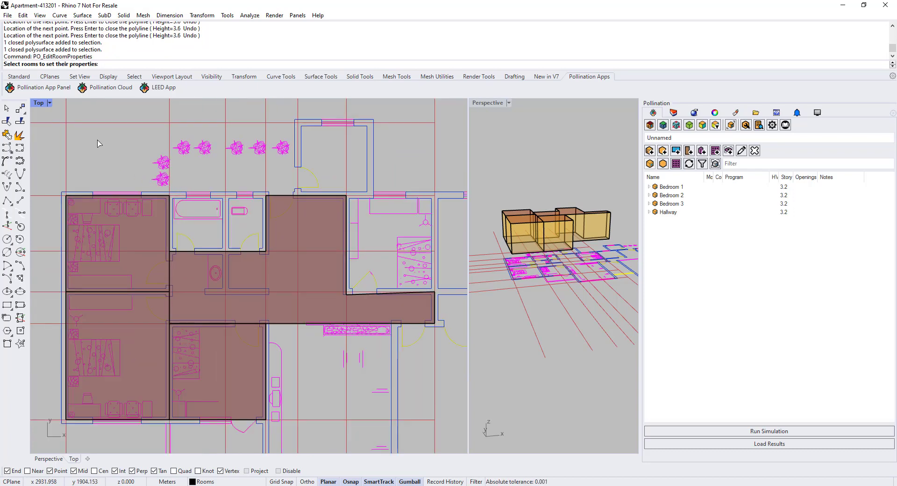
{"action": "key", "text": "Escape"}
{"action": "type", "text": "PO_"}
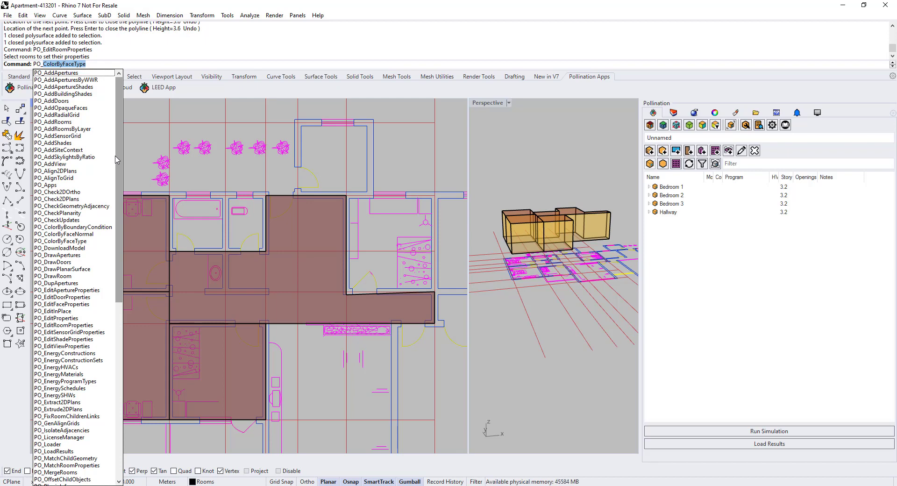
{"action": "type", "text": "D"}
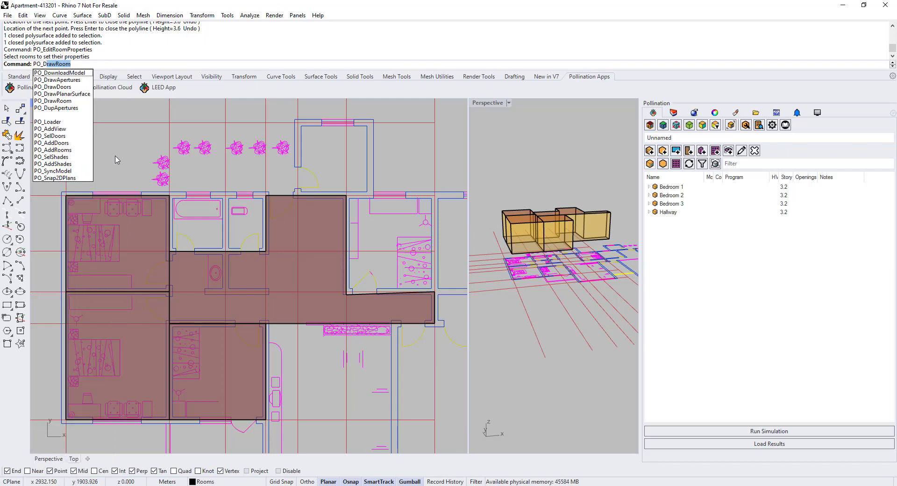
{"action": "type", "text": "1"}
{"action": "key", "text": "Escape"}
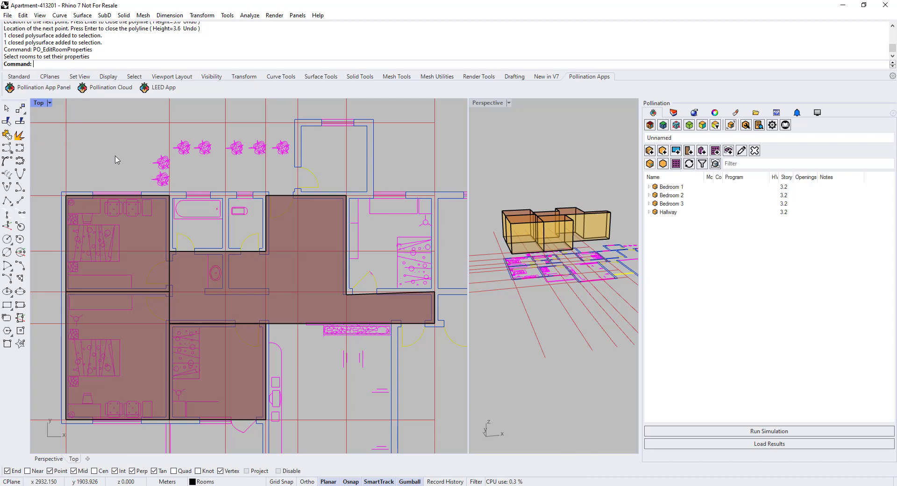
Draw a rectangular Pollination room over the bathroom with the bathtub, from Bedroom 1's northeast corner to the grid intersection on the hallway edge.
{"action": "left_click", "coordinate": [650, 151]}
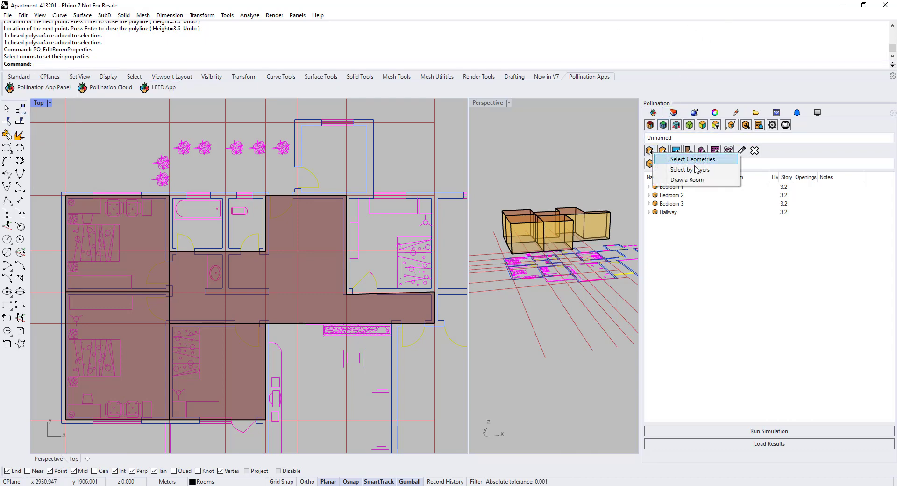
{"action": "left_click", "coordinate": [686, 179]}
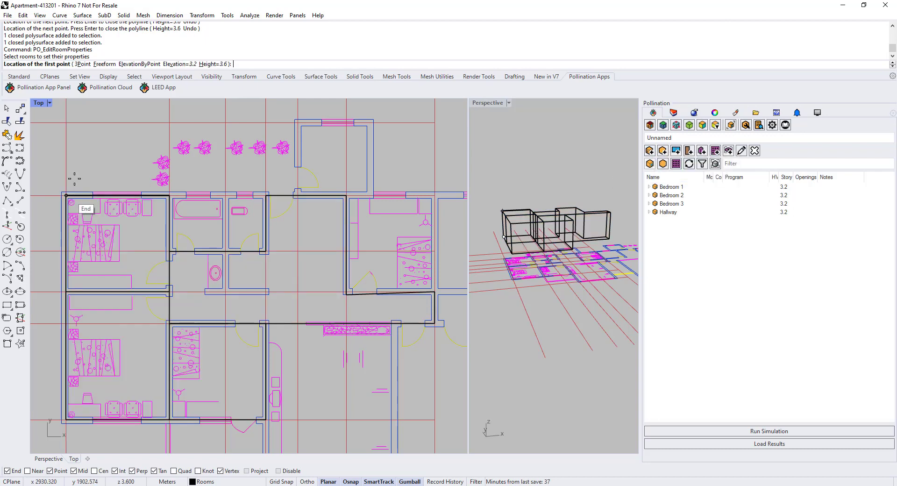
{"action": "scroll", "coordinate": [189, 186], "scroll_direction": "up", "scroll_amount": 3}
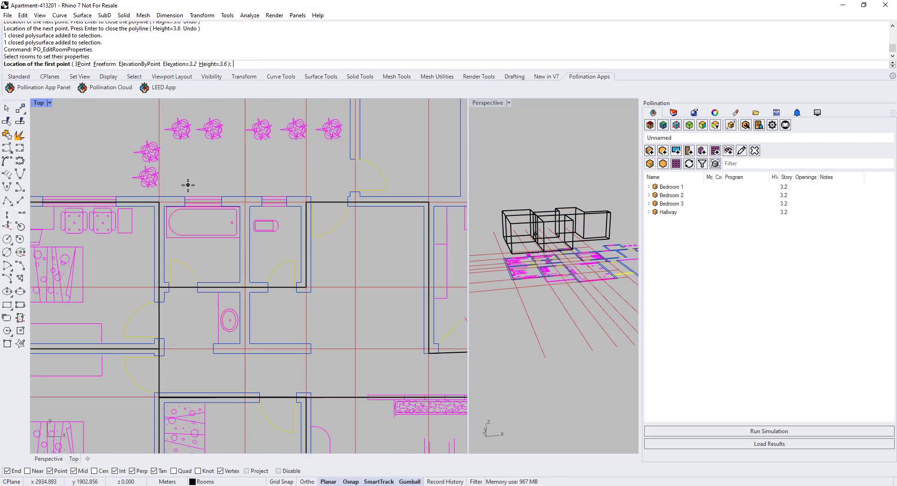
{"action": "left_click", "coordinate": [152, 204]}
{"action": "scroll", "coordinate": [255, 318], "scroll_direction": "up", "scroll_amount": 3}
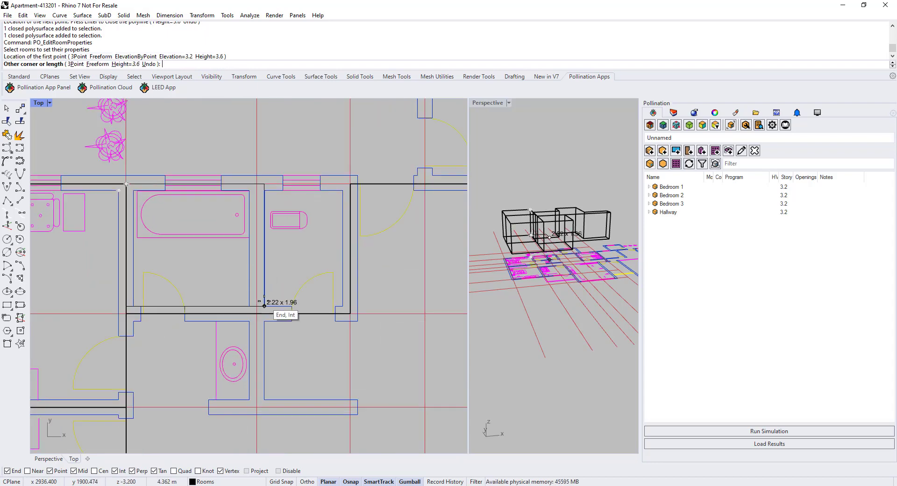
{"action": "left_click", "coordinate": [253, 320]}
Draw a second rectangular room over the small WC between the bathtub room and the hallway, from its southwest to northeast corner.
{"action": "key", "text": "Return"}
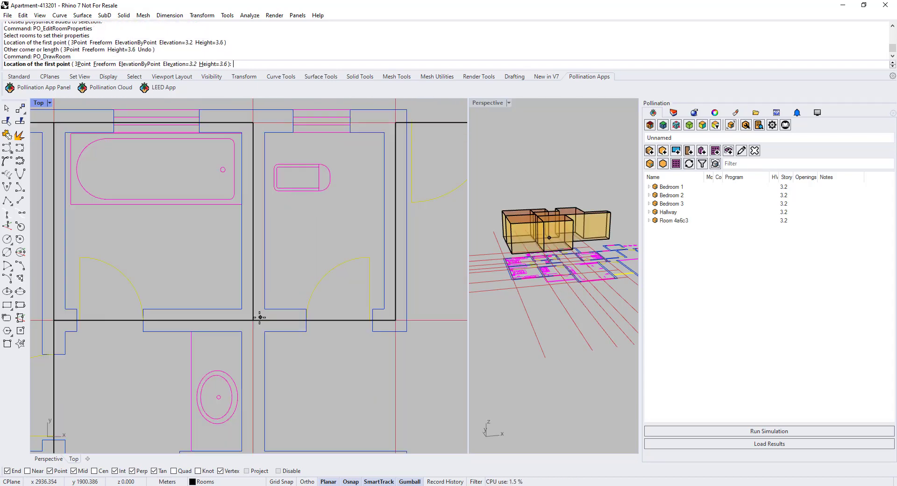
{"action": "left_click", "coordinate": [253, 320]}
{"action": "left_click", "coordinate": [396, 122]}
{"action": "scroll", "coordinate": [361, 148], "scroll_direction": "down", "scroll_amount": 5}
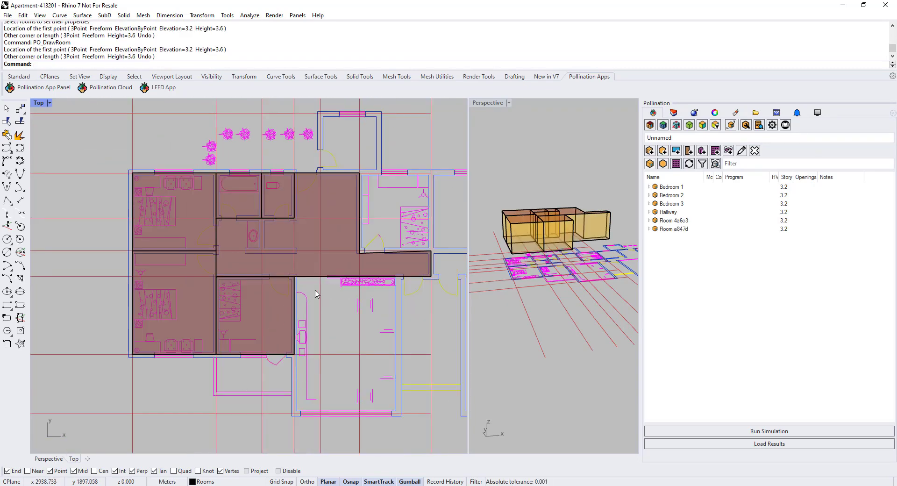
{"action": "scroll", "coordinate": [314, 290], "scroll_direction": "up", "scroll_amount": 10}
{"action": "right_click", "coordinate": [312, 288]}
{"action": "left_click", "coordinate": [259, 255]}
{"action": "scroll", "coordinate": [197, 205], "scroll_direction": "down", "scroll_amount": 14}
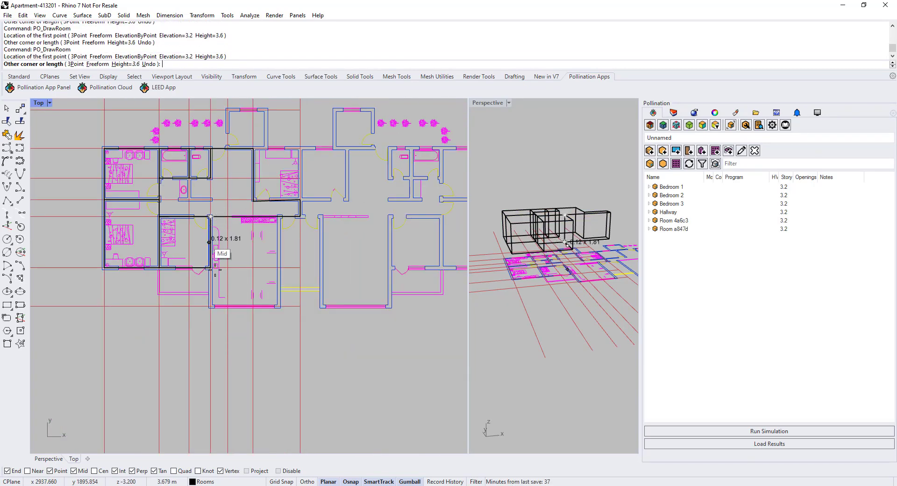
{"action": "scroll", "coordinate": [252, 250], "scroll_direction": "up", "scroll_amount": 5}
{"action": "scroll", "coordinate": [351, 355], "scroll_direction": "down", "scroll_amount": 3}
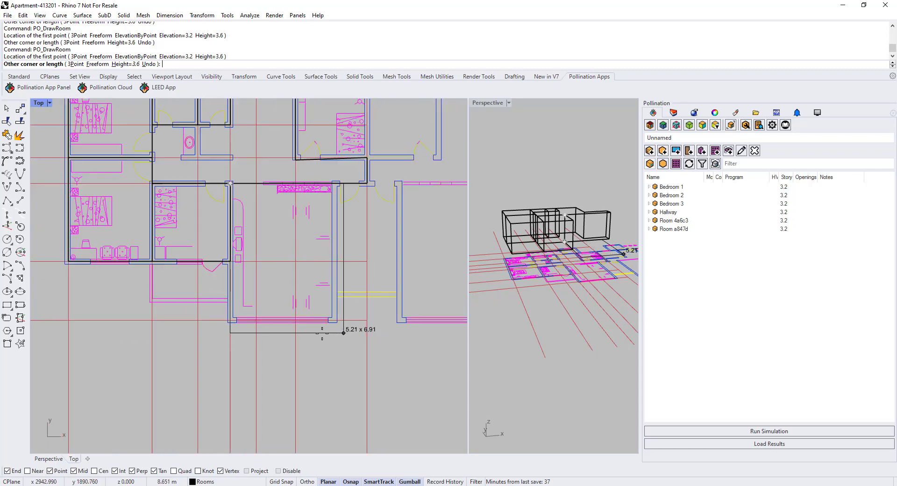
{"action": "scroll", "coordinate": [343, 333], "scroll_direction": "up", "scroll_amount": 6}
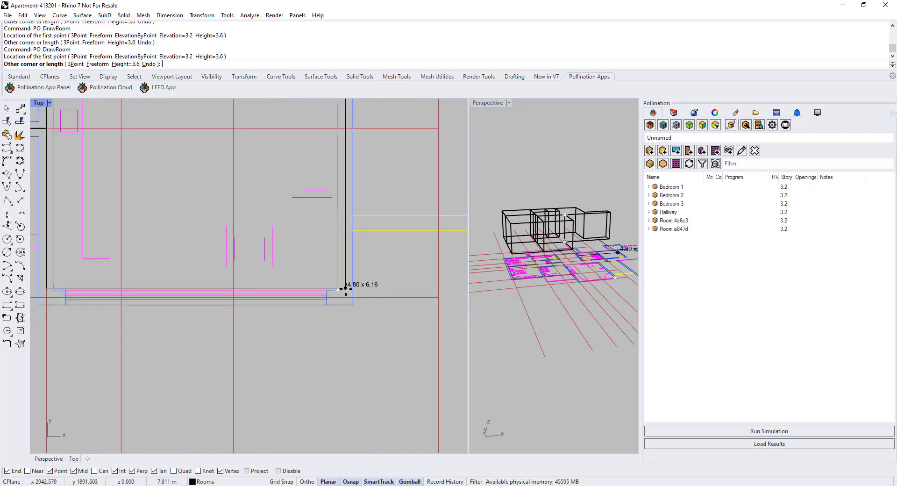
{"action": "scroll", "coordinate": [347, 290], "scroll_direction": "up", "scroll_amount": 4}
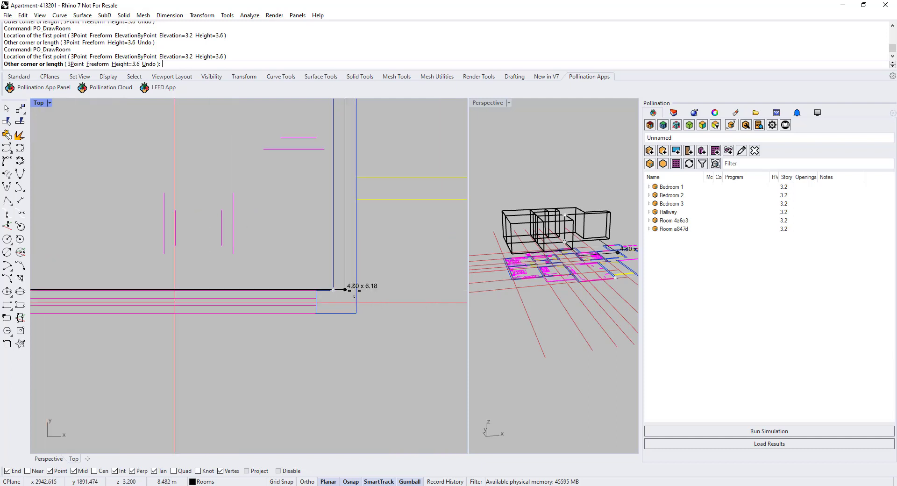
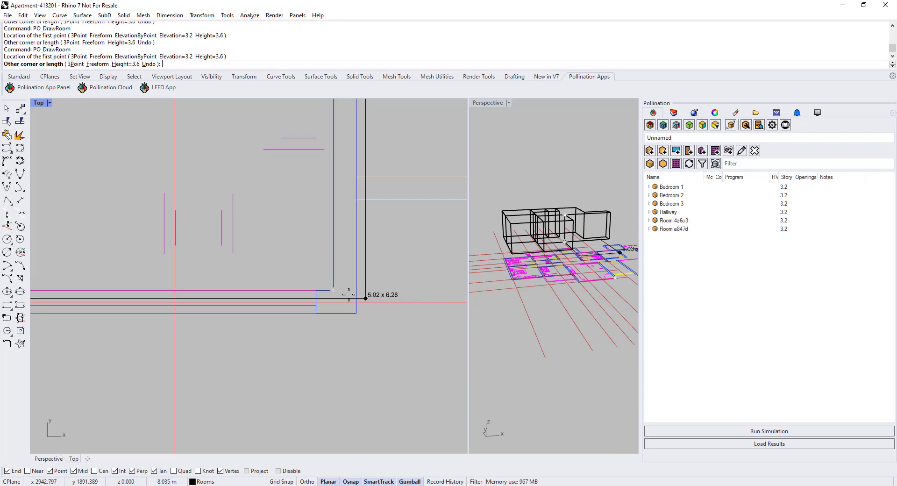
{"action": "key", "text": "Escape"}
Draw a short reference line across the thickness of the living room's east wall at its southeast inner corner.
{"action": "scroll", "coordinate": [367, 285], "scroll_direction": "down", "scroll_amount": 10}
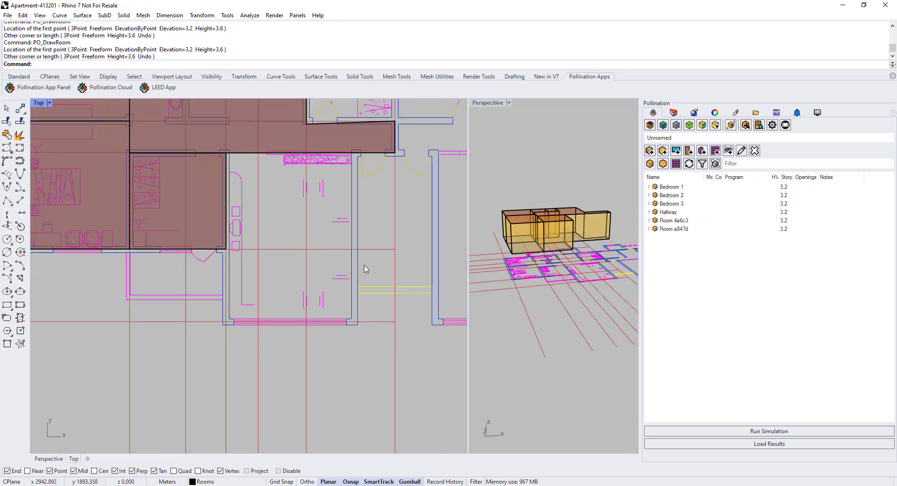
{"action": "scroll", "coordinate": [395, 322], "scroll_direction": "up", "scroll_amount": 10}
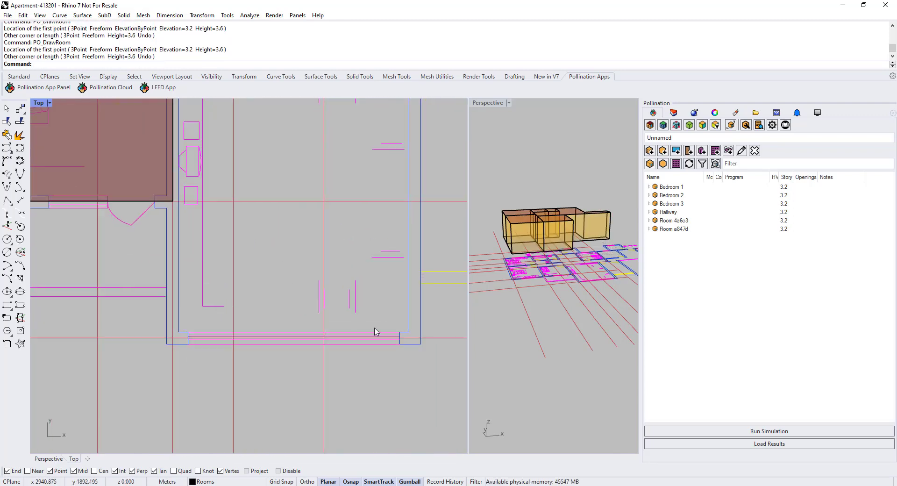
{"action": "right_click_drag", "start_coordinate": [307, 309], "coordinate": [379, 296]}
{"action": "scroll", "coordinate": [392, 322], "scroll_direction": "up", "scroll_amount": 3}
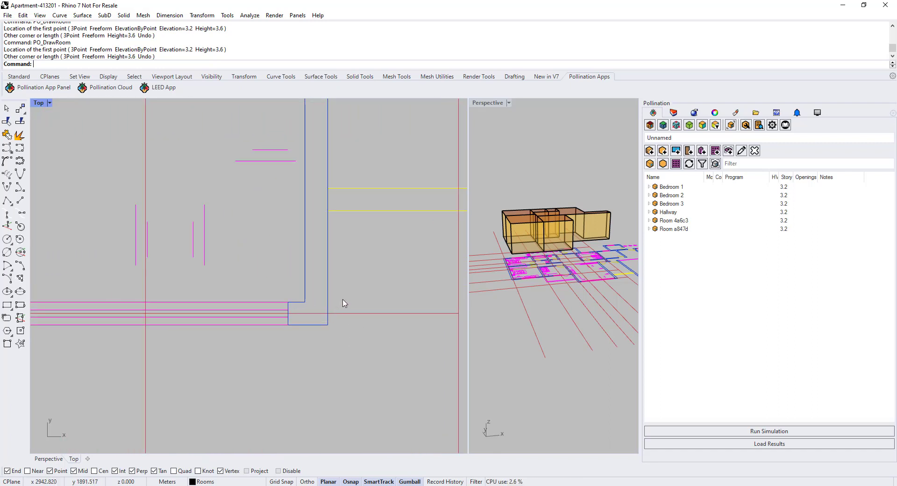
{"action": "key", "text": "Return"}
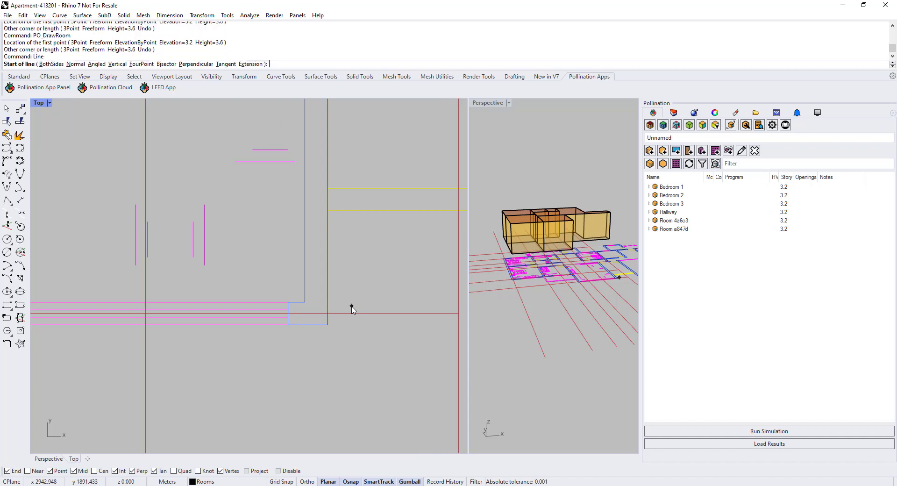
{"action": "left_click", "coordinate": [304, 303]}
{"action": "left_click", "coordinate": [329, 324]}
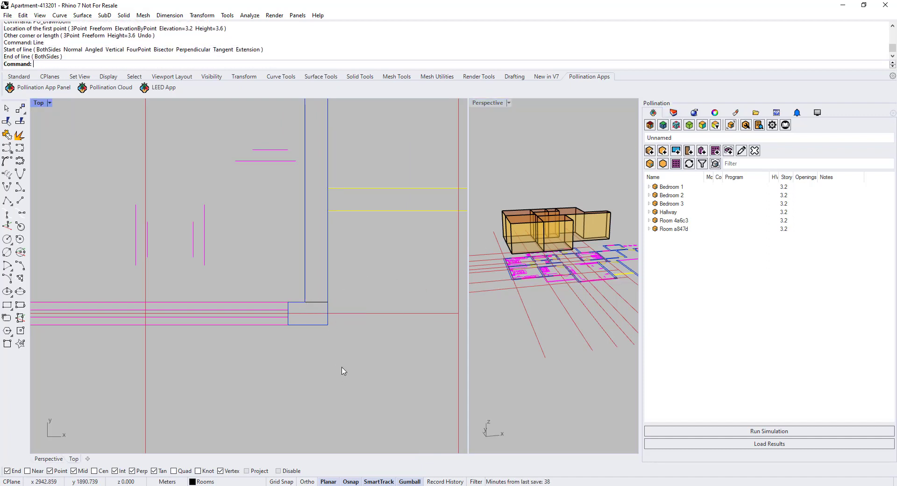
{"action": "scroll", "coordinate": [360, 341], "scroll_direction": "down", "scroll_amount": 2}
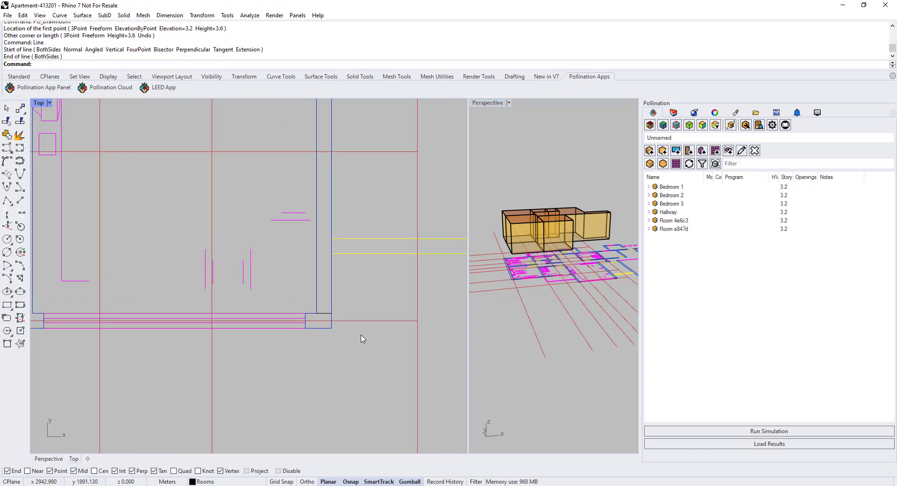
{"action": "type", "text": "Cop"}
{"action": "key", "text": "Return"}
{"action": "left_click", "coordinate": [404, 340]}
{"action": "key", "text": "Escape"}
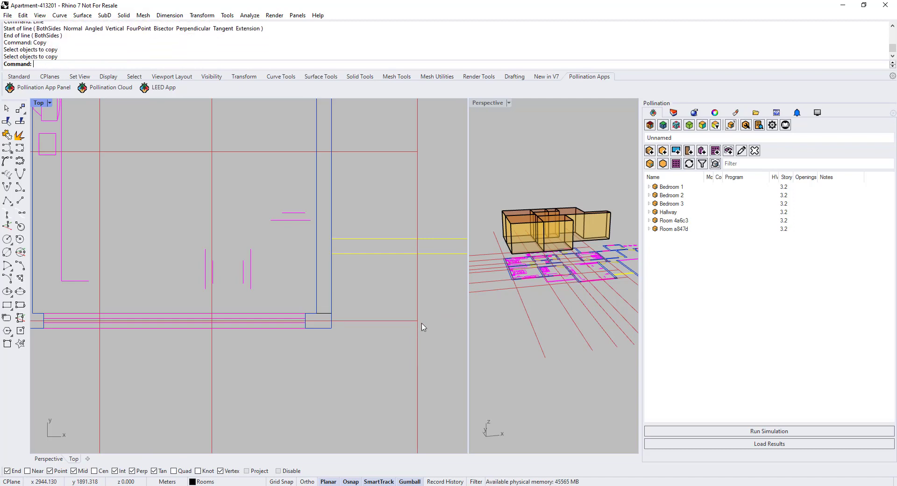
Unlock the Grids layer and copy the easternmost vertical grid line onto the midpoint of the reference line across the living room's east wall.
{"action": "left_click", "coordinate": [674, 114]}
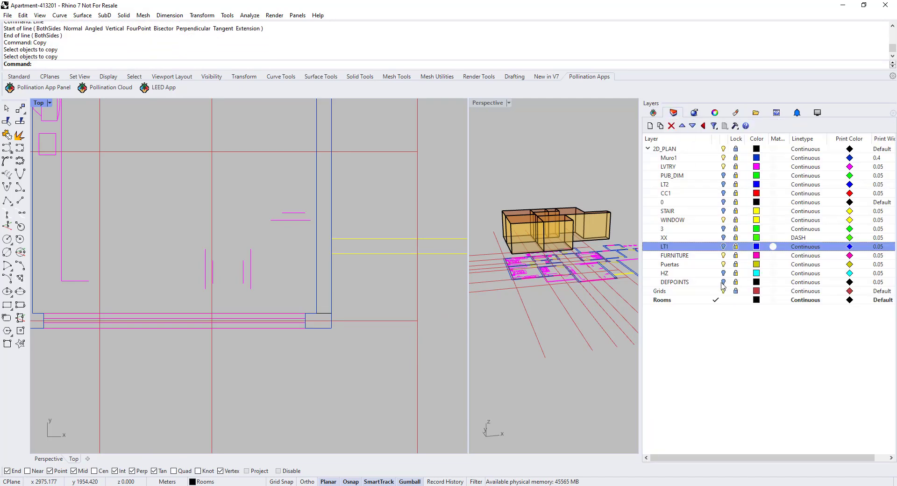
{"action": "left_click", "coordinate": [736, 291]}
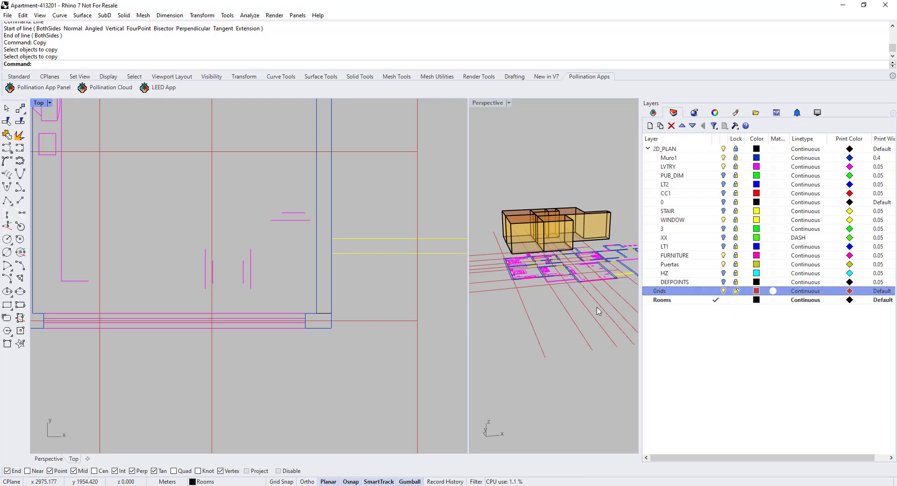
{"action": "left_click", "coordinate": [417, 358]}
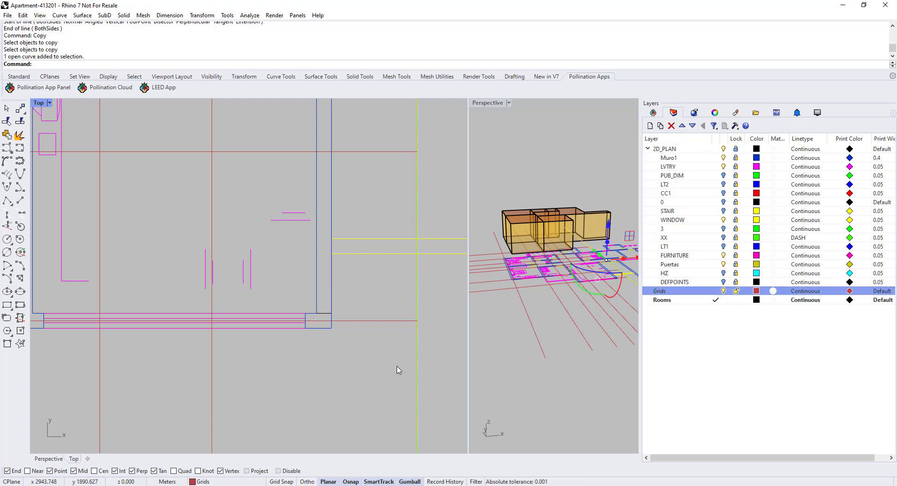
{"action": "key", "text": "Return"}
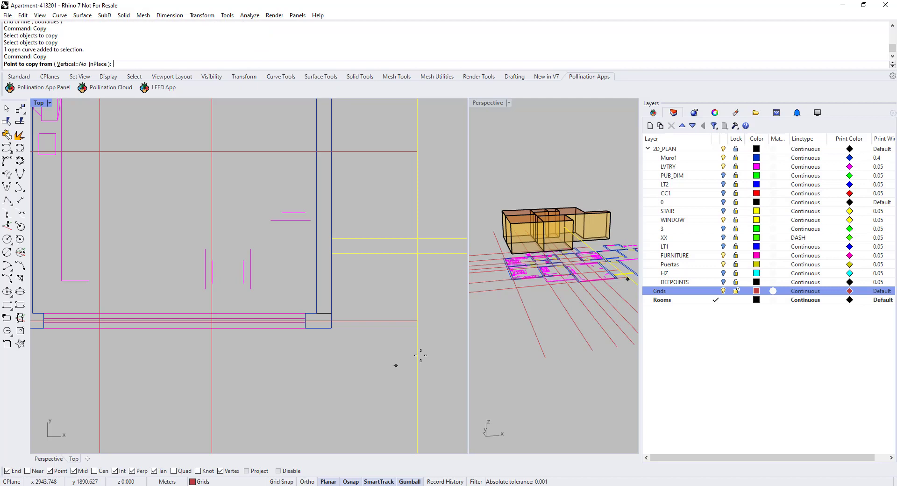
{"action": "left_click", "coordinate": [417, 321]}
{"action": "left_click", "coordinate": [323, 314]}
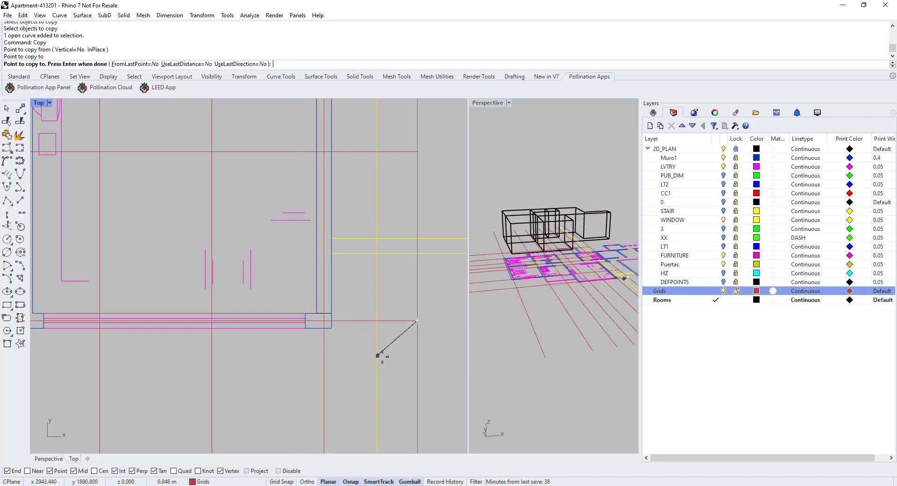
{"action": "key", "text": "Return"}
Delete the short reference line across the living room's east wall.
{"action": "left_click_drag", "start_coordinate": [305, 290], "coordinate": [344, 319]}
{"action": "key", "text": "Delete"}
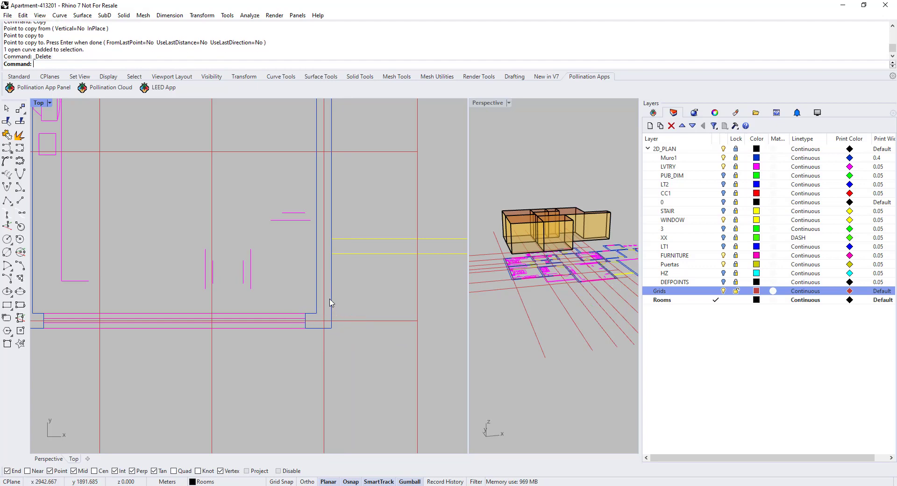
Copy the vertical grid line on the northern room's west wall about 2.7 m east onto the centreline of its east wall.
{"action": "scroll", "coordinate": [344, 318], "scroll_direction": "down", "scroll_amount": 6}
{"action": "scroll", "coordinate": [367, 235], "scroll_direction": "up", "scroll_amount": 2}
{"action": "scroll", "coordinate": [369, 232], "scroll_direction": "down", "scroll_amount": 3}
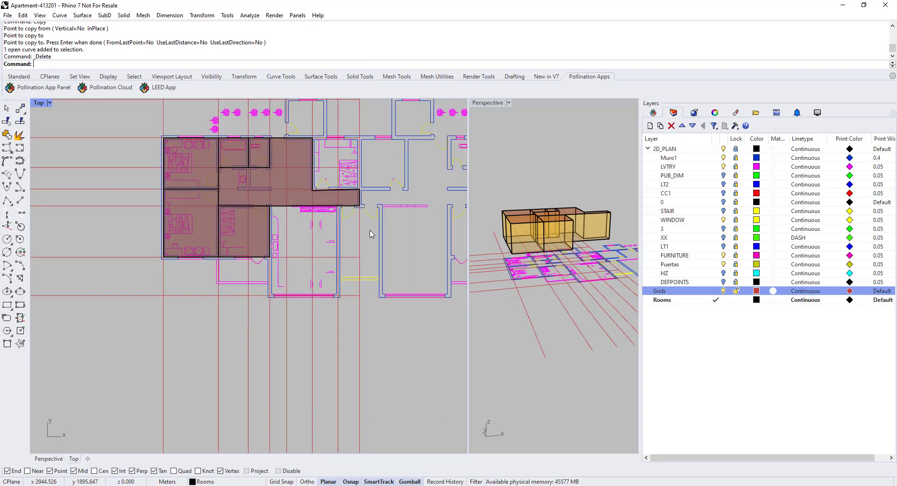
{"action": "scroll", "coordinate": [373, 250], "scroll_direction": "up", "scroll_amount": 2}
{"action": "right_click_drag", "start_coordinate": [351, 236], "coordinate": [349, 313]}
{"action": "scroll", "coordinate": [286, 145], "scroll_direction": "up", "scroll_amount": 2}
{"action": "scroll", "coordinate": [295, 156], "scroll_direction": "up", "scroll_amount": 3}
{"action": "scroll", "coordinate": [345, 233], "scroll_direction": "up", "scroll_amount": 2}
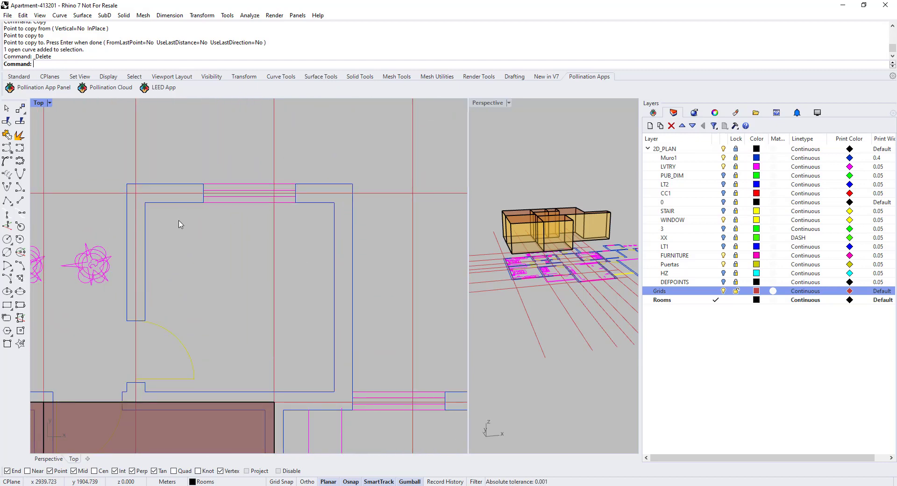
{"action": "type", "text": "Copy"}
{"action": "key", "text": "Return"}
{"action": "left_click", "coordinate": [136, 279]}
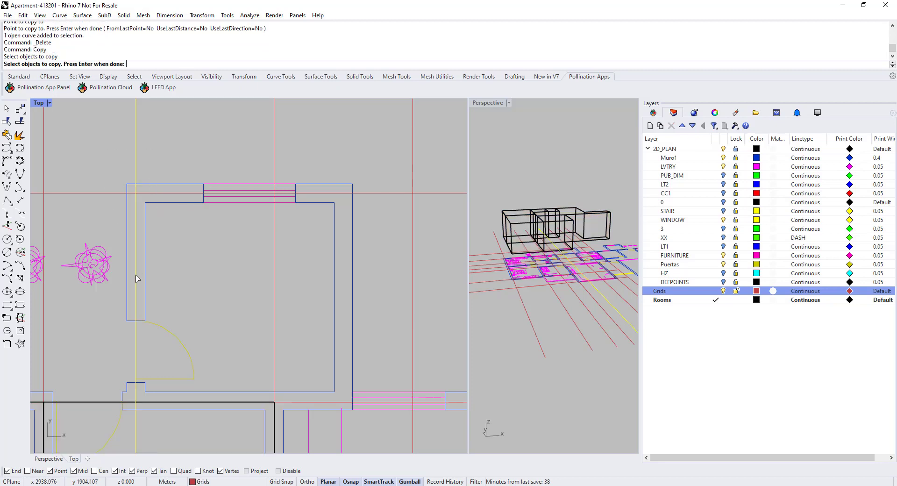
{"action": "key", "text": "Return"}
{"action": "left_click", "coordinate": [127, 321]}
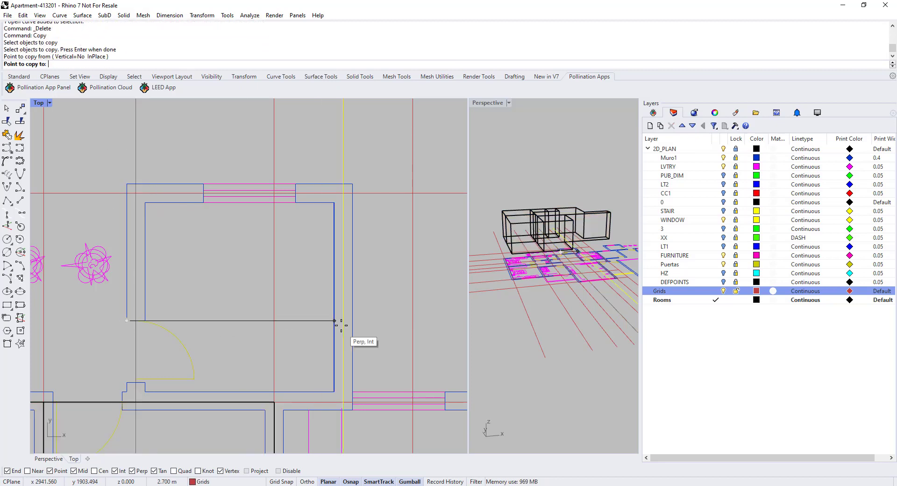
{"action": "left_click", "coordinate": [334, 321]}
{"action": "key", "text": "Return"}
{"action": "scroll", "coordinate": [254, 226], "scroll_direction": "down", "scroll_amount": 5}
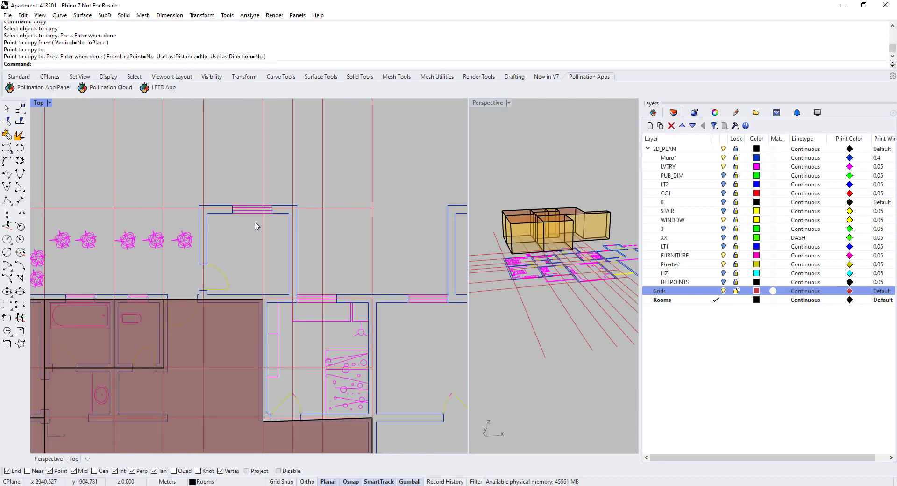
Save the model in the Downloads folder as Apartment-413201.3dm.
{"action": "scroll", "coordinate": [255, 226], "scroll_direction": "down", "scroll_amount": 8}
{"action": "right_click_drag", "start_coordinate": [290, 371], "coordinate": [363, 289]}
{"action": "key", "text": "ctrl+s"}
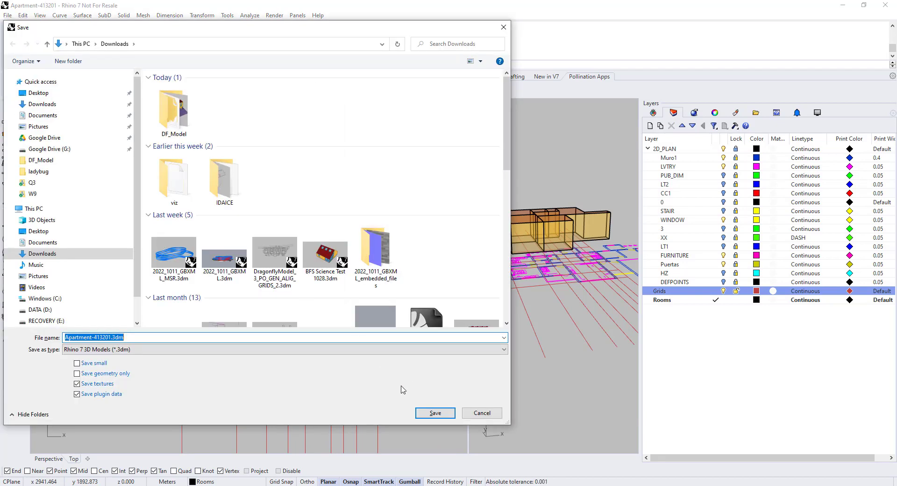
{"action": "left_click", "coordinate": [417, 415]}
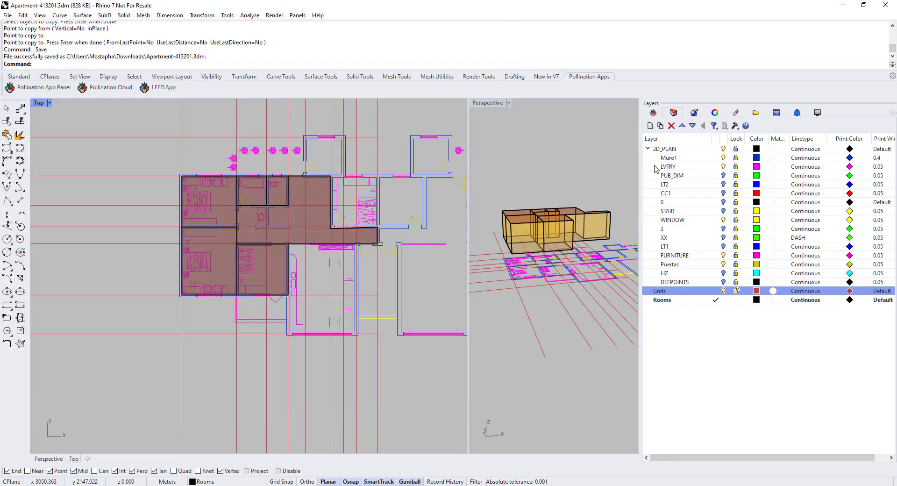
Draw a rectangular Pollination room over the northeast bedroom, from its northwest corner to the hallway's northeast corner at the grid intersection.
{"action": "left_click", "coordinate": [653, 113]}
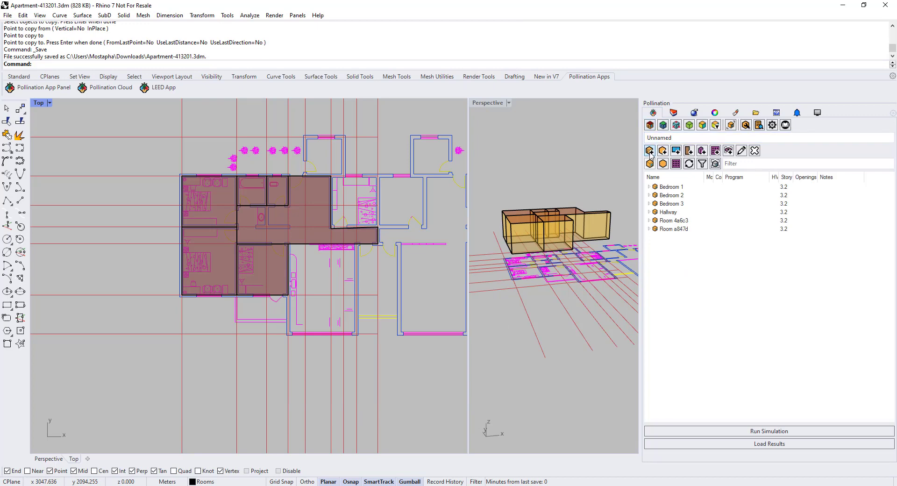
{"action": "left_click", "coordinate": [674, 113]}
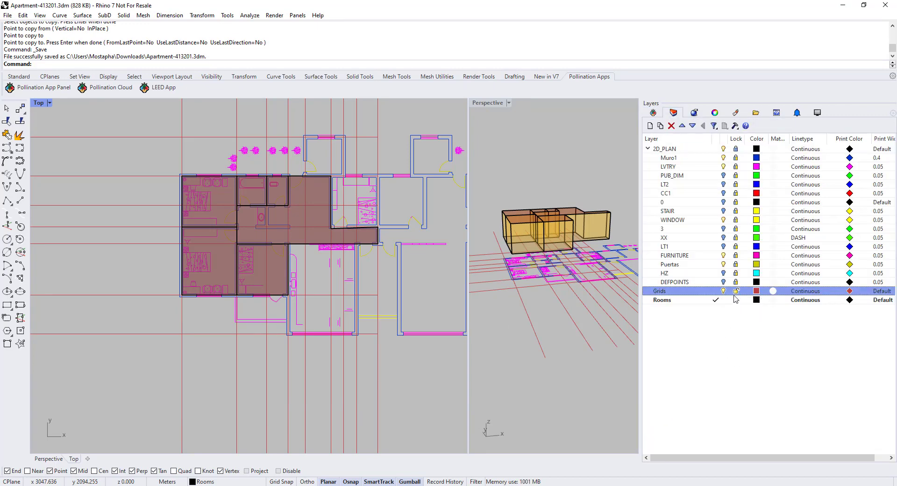
{"action": "left_click", "coordinate": [654, 113]}
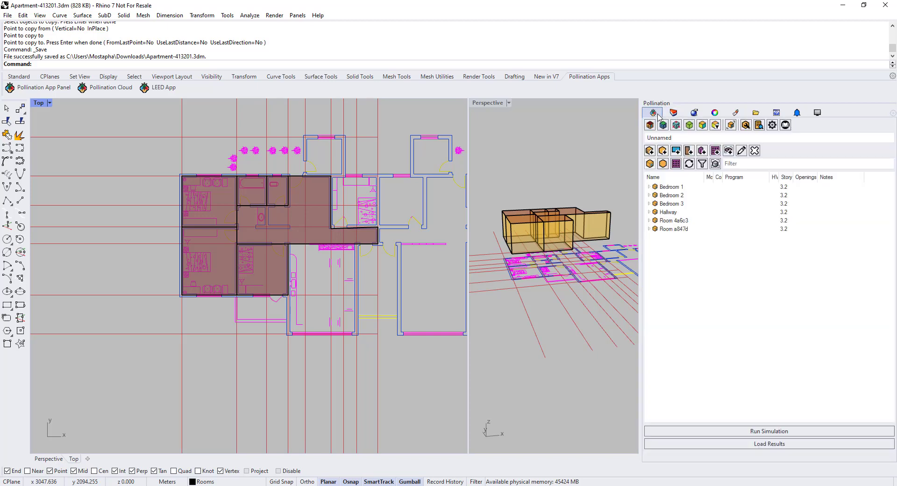
{"action": "left_click", "coordinate": [652, 153]}
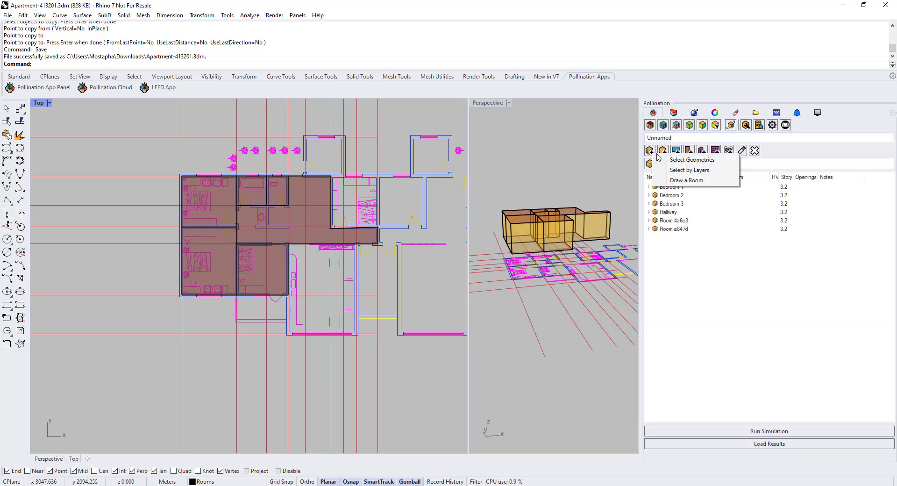
{"action": "left_click", "coordinate": [691, 181]}
{"action": "scroll", "coordinate": [356, 201], "scroll_direction": "up", "scroll_amount": 5}
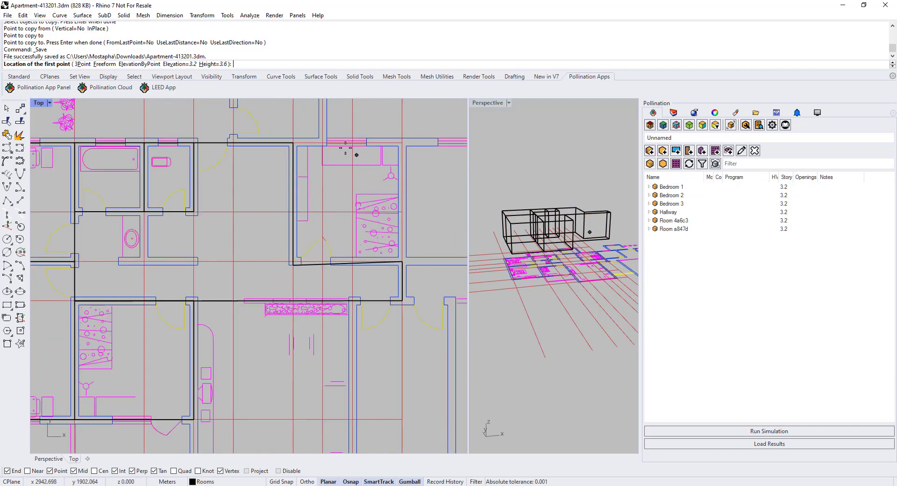
{"action": "scroll", "coordinate": [357, 154], "scroll_direction": "up", "scroll_amount": 3}
{"action": "left_click", "coordinate": [275, 150]}
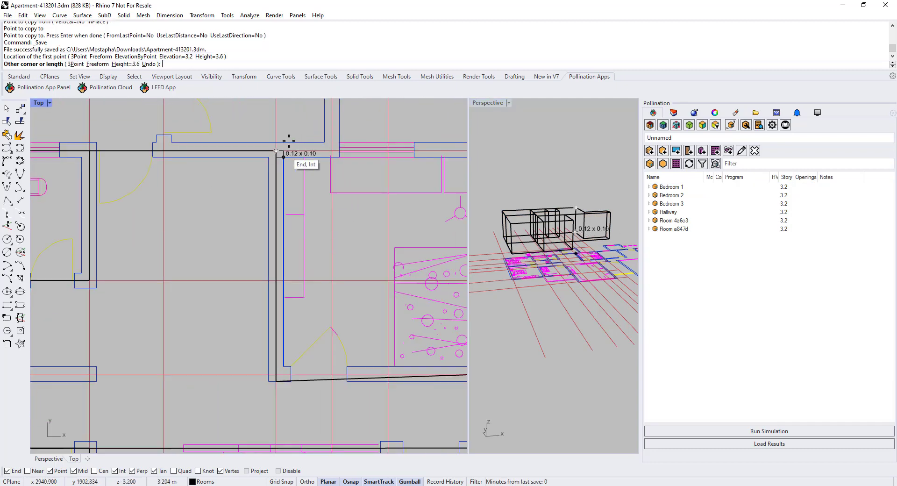
{"action": "scroll", "coordinate": [237, 168], "scroll_direction": "down", "scroll_amount": 8}
{"action": "scroll", "coordinate": [321, 269], "scroll_direction": "up", "scroll_amount": 8}
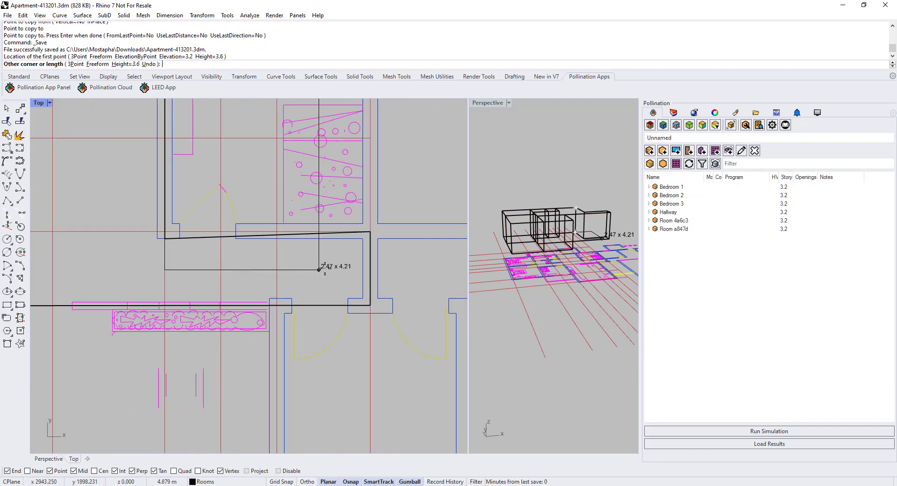
{"action": "left_click", "coordinate": [370, 231]}
{"action": "scroll", "coordinate": [205, 246], "scroll_direction": "down", "scroll_amount": 5}
{"action": "scroll", "coordinate": [164, 168], "scroll_direction": "up", "scroll_amount": 4}
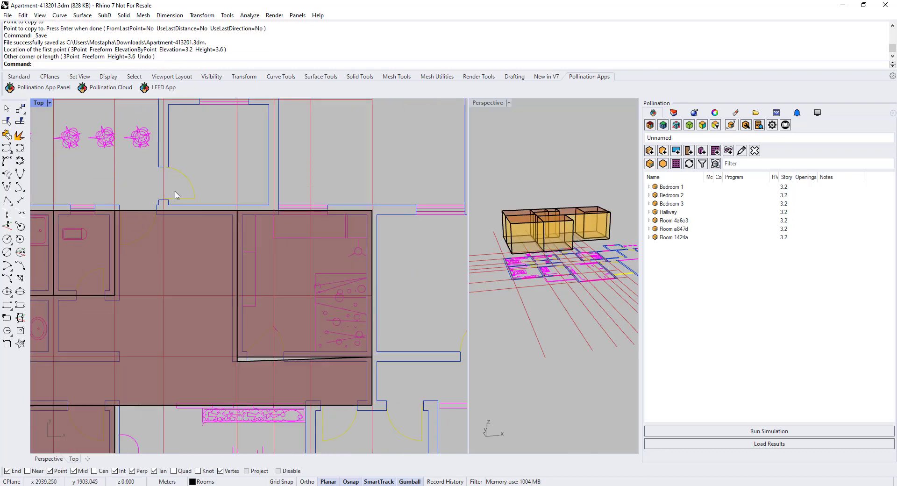
Draw a rectangular room over the small northern room, from its northwest grid intersection to its southeast corner.
{"action": "right_click_drag", "start_coordinate": [199, 160], "coordinate": [197, 199]}
{"action": "right_click", "coordinate": [197, 198]}
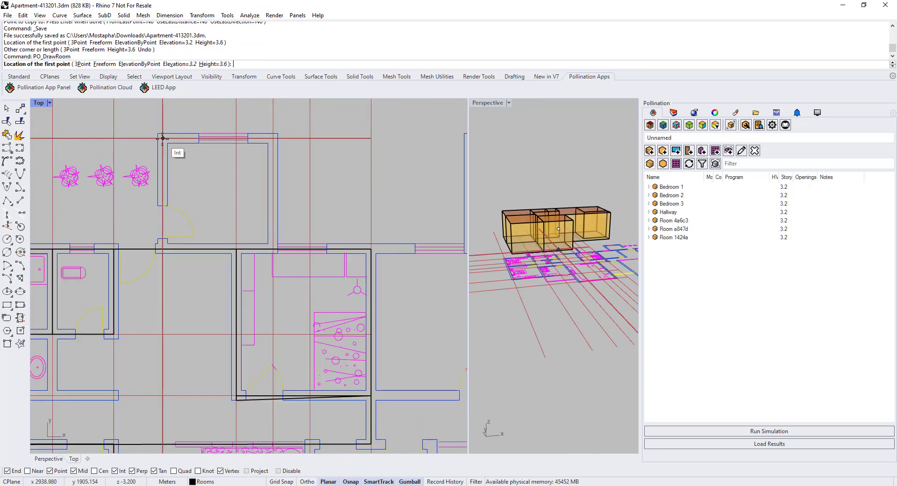
{"action": "left_click", "coordinate": [163, 139]}
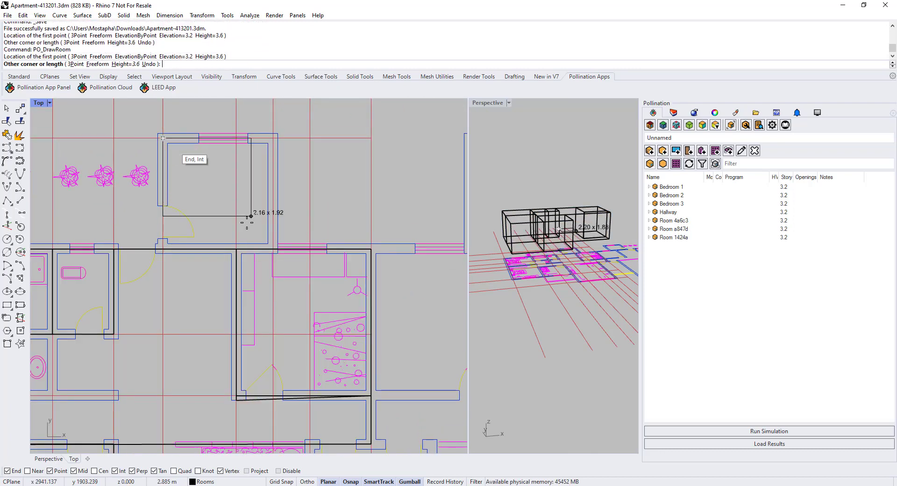
{"action": "left_click", "coordinate": [273, 243]}
{"action": "scroll", "coordinate": [294, 152], "scroll_direction": "down", "scroll_amount": 6}
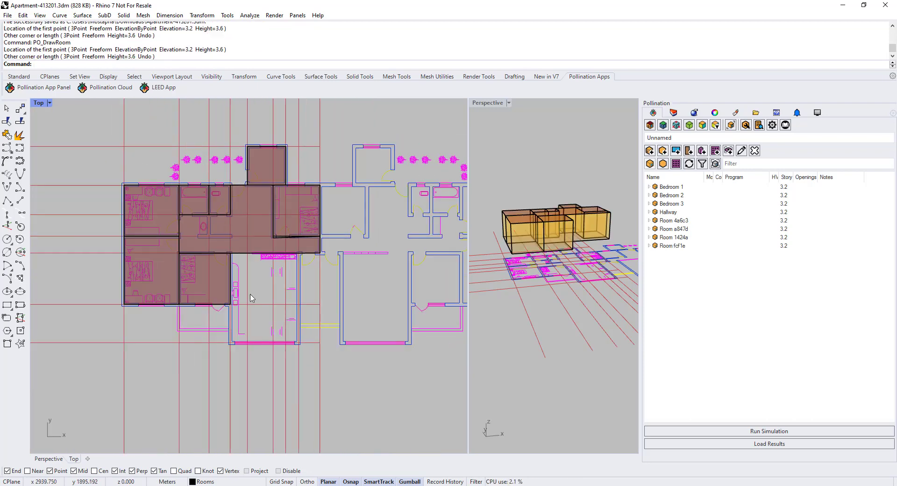
Draw a rectangular room over the living room, from its southwest grid intersection to its northeast corner on the hallway's south edge.
{"action": "scroll", "coordinate": [253, 298], "scroll_direction": "up", "scroll_amount": 6}
{"action": "right_click", "coordinate": [226, 380]}
{"action": "left_click", "coordinate": [221, 383]}
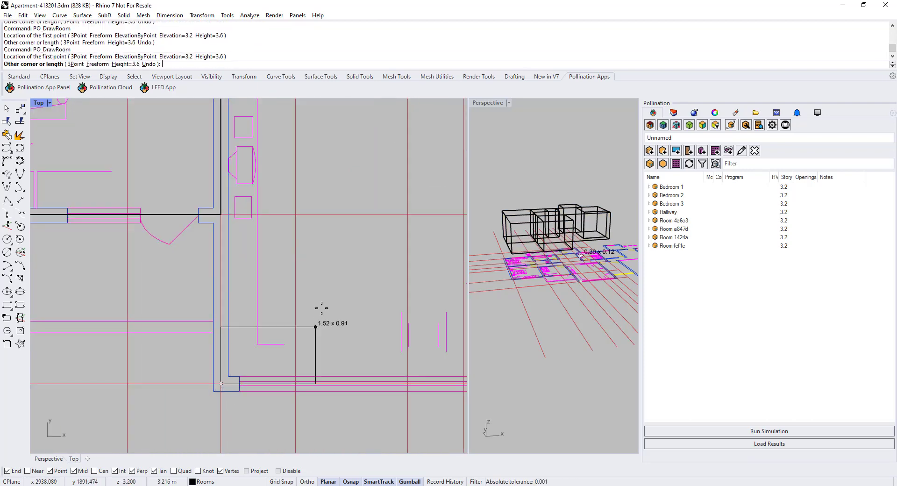
{"action": "scroll", "coordinate": [304, 309], "scroll_direction": "down", "scroll_amount": 4}
{"action": "scroll", "coordinate": [289, 300], "scroll_direction": "up", "scroll_amount": 4}
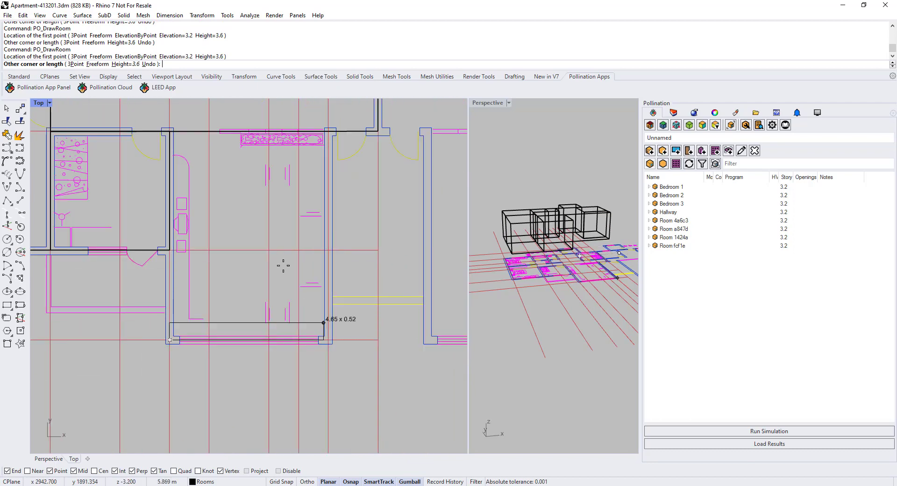
{"action": "scroll", "coordinate": [306, 178], "scroll_direction": "up", "scroll_amount": 5}
{"action": "left_click", "coordinate": [308, 173]}
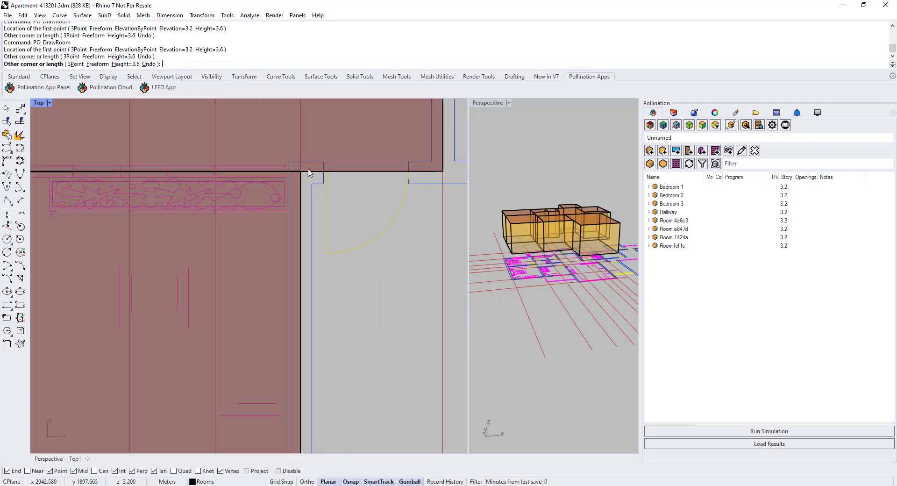
{"action": "scroll", "coordinate": [344, 220], "scroll_direction": "down", "scroll_amount": 5}
{"action": "right_click_drag", "start_coordinate": [356, 245], "coordinate": [343, 276]}
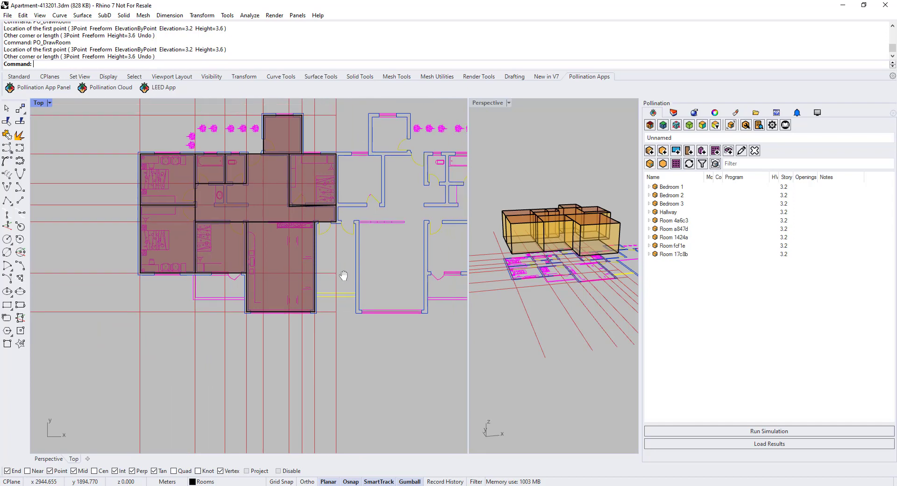
Draw a narrow room about 1.50 by 6.31 m east of the living room, from the living room's southeast corner to the hallway's southeast corner.
{"action": "scroll", "coordinate": [290, 284], "scroll_direction": "up", "scroll_amount": 3}
{"action": "scroll", "coordinate": [279, 308], "scroll_direction": "up", "scroll_amount": 3}
{"action": "scroll", "coordinate": [280, 306], "scroll_direction": "up", "scroll_amount": 3}
{"action": "scroll", "coordinate": [227, 340], "scroll_direction": "up", "scroll_amount": 3}
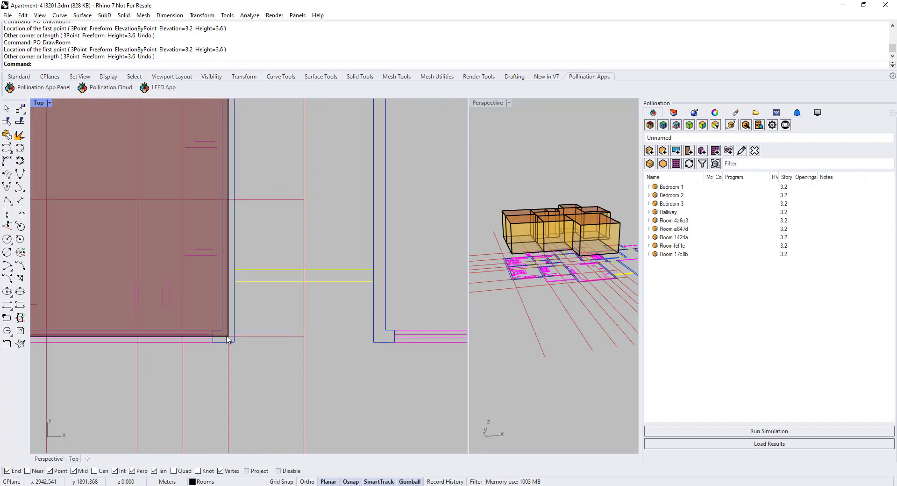
{"action": "right_click", "coordinate": [228, 340]}
{"action": "left_click", "coordinate": [228, 337]}
{"action": "scroll", "coordinate": [311, 280], "scroll_direction": "down", "scroll_amount": 7}
{"action": "scroll", "coordinate": [343, 181], "scroll_direction": "up", "scroll_amount": 9}
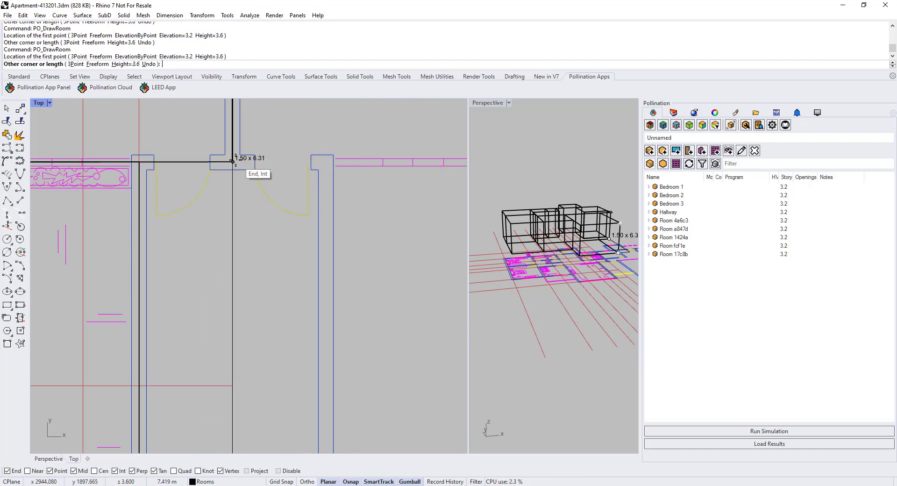
{"action": "left_click", "coordinate": [232, 161]}
{"action": "scroll", "coordinate": [298, 385], "scroll_direction": "down", "scroll_amount": 3}
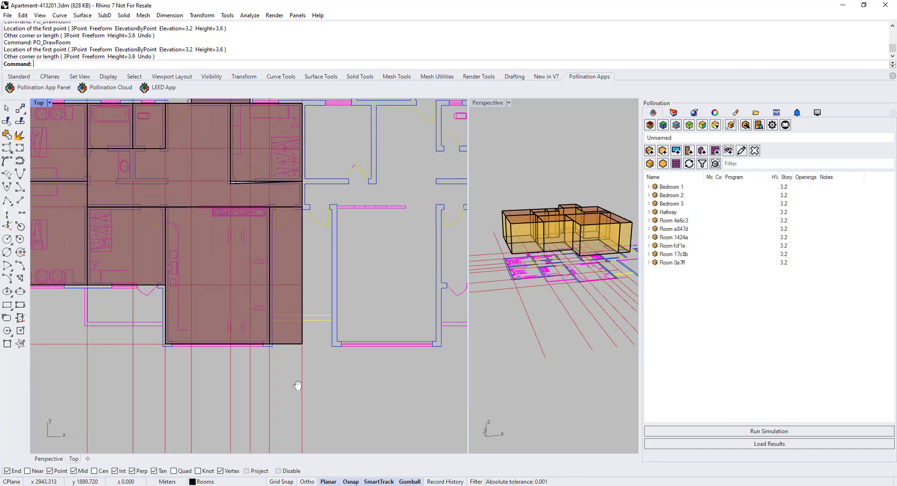
{"action": "right_click_drag", "start_coordinate": [298, 385], "coordinate": [309, 385]}
Rename the narrow room east of the living room as Stairs.
{"action": "left_click", "coordinate": [297, 342]}
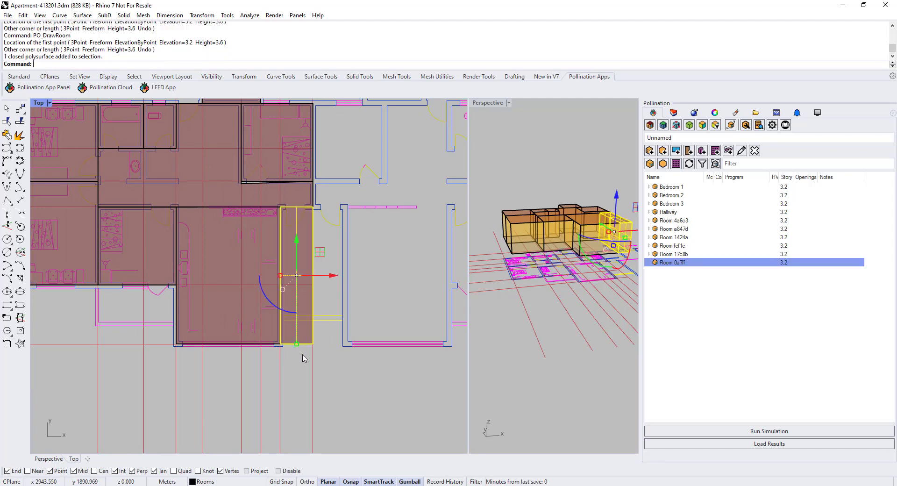
{"action": "scroll", "coordinate": [304, 359], "scroll_direction": "down", "scroll_amount": 5}
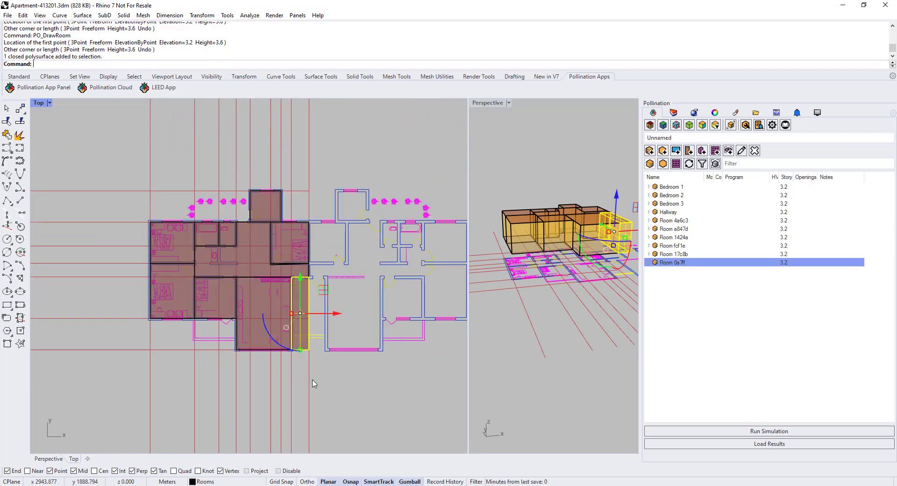
{"action": "left_click", "coordinate": [543, 385]}
{"action": "right_click_drag", "start_coordinate": [543, 384], "coordinate": [563, 309]}
{"action": "scroll", "coordinate": [341, 351], "scroll_direction": "up", "scroll_amount": 4}
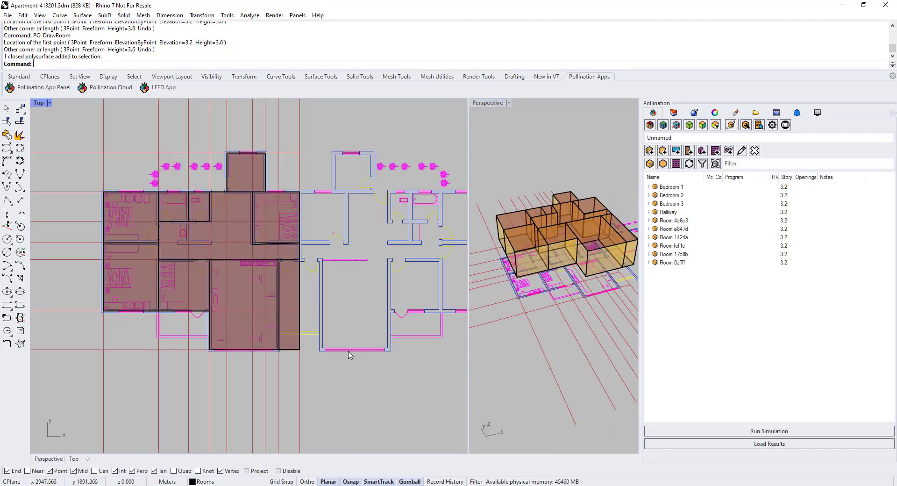
{"action": "left_click", "coordinate": [277, 350]}
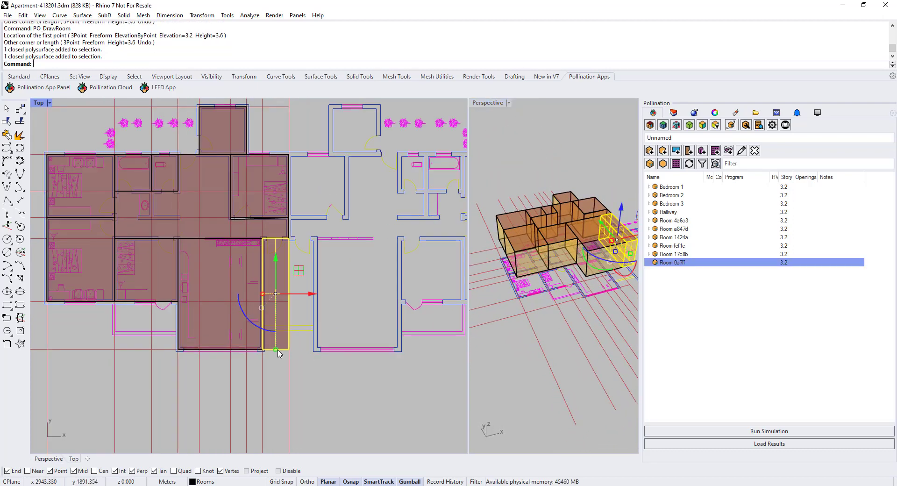
{"action": "double_click", "coordinate": [675, 264]}
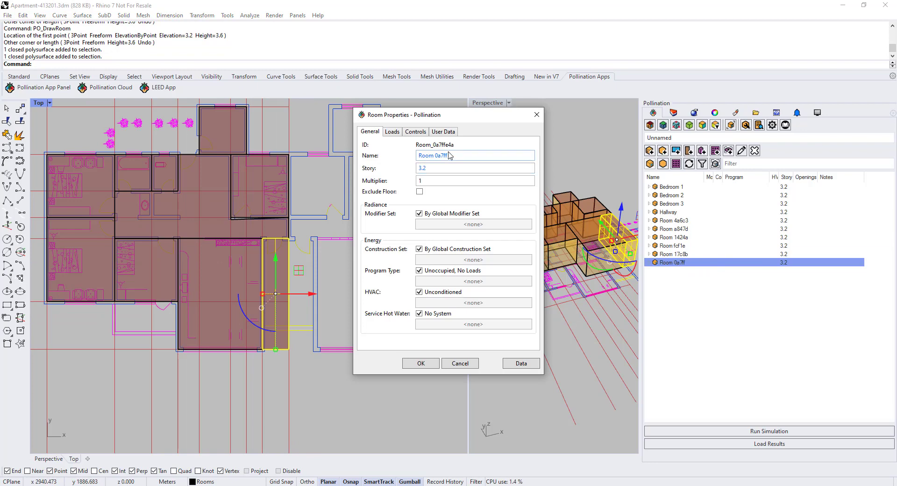
{"action": "left_click_drag", "start_coordinate": [470, 158], "coordinate": [367, 157]}
{"action": "type", "text": "Stai"}
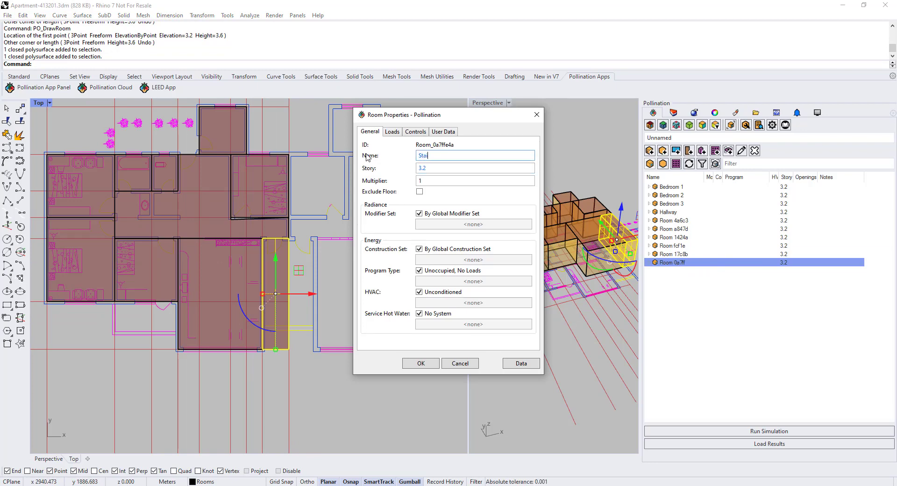
{"action": "type", "text": "rcas"}
{"action": "left_click", "coordinate": [436, 364]}
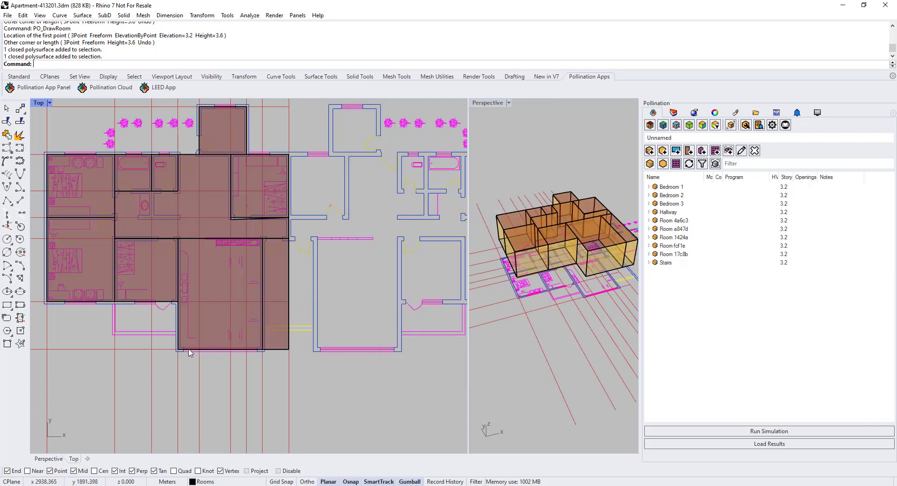
Rename the large southern room directly west of the stairs as Living Room.
{"action": "left_click", "coordinate": [189, 350]}
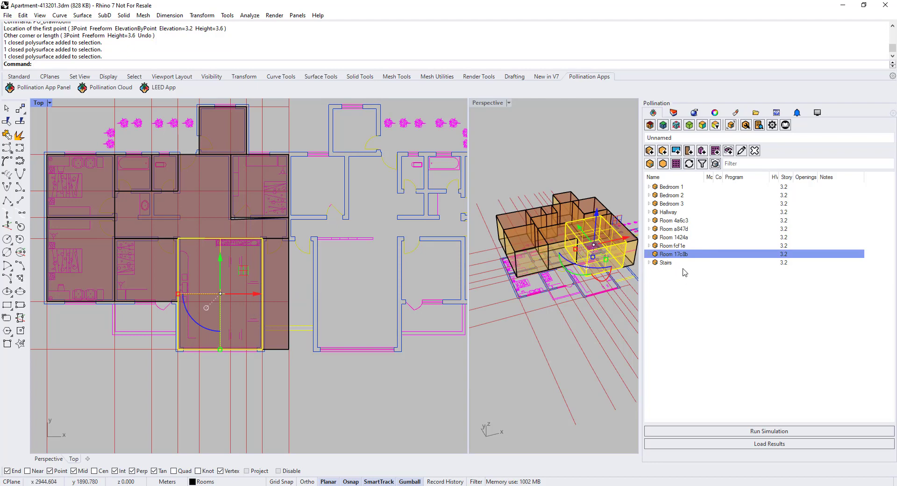
{"action": "double_click", "coordinate": [673, 254]}
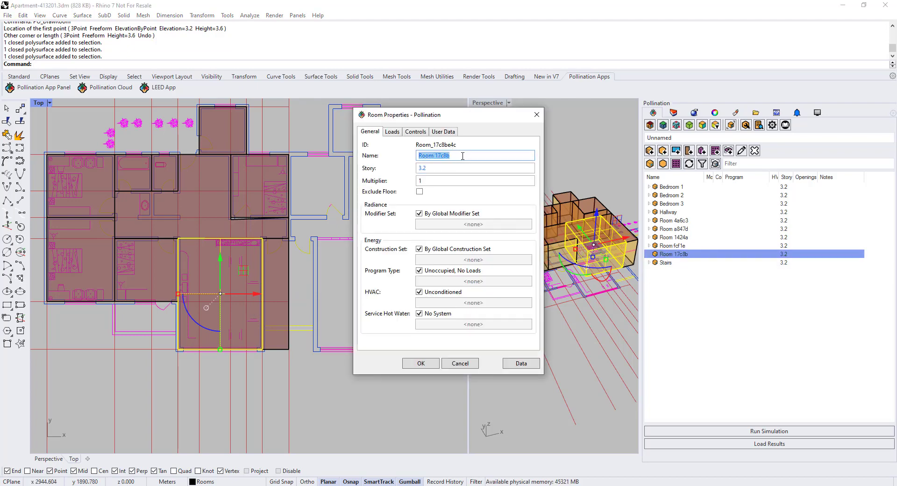
{"action": "left_click_drag", "start_coordinate": [460, 155], "coordinate": [355, 155]}
{"action": "type", "text": "Liv"}
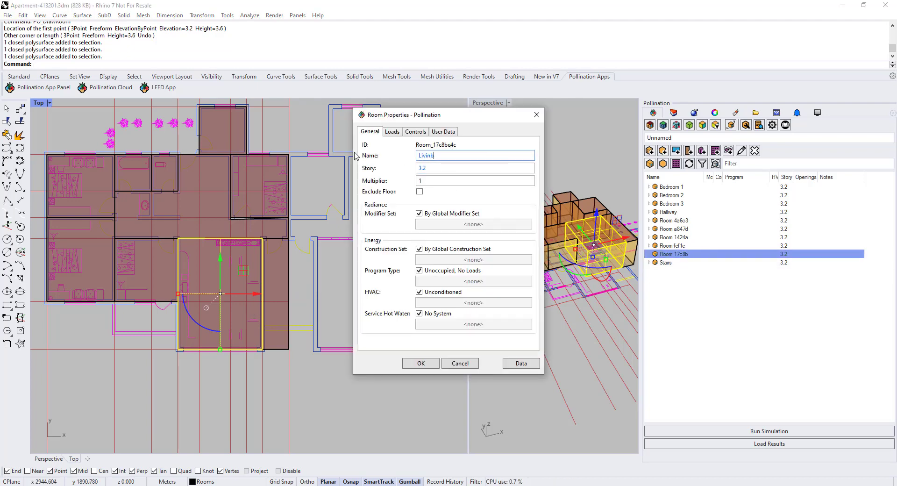
{"action": "type", "text": "ing Room"}
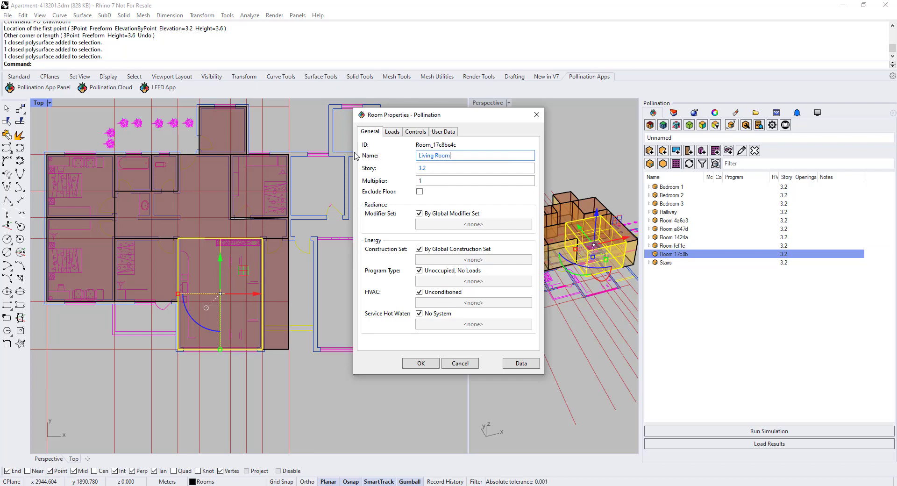
{"action": "left_click", "coordinate": [420, 367]}
Rename the small room projecting from the north side of the apartment as Storage with PO_EditRoomProperties.
{"action": "scroll", "coordinate": [331, 305], "scroll_direction": "down", "scroll_amount": 4}
{"action": "scroll", "coordinate": [228, 228], "scroll_direction": "up", "scroll_amount": 6}
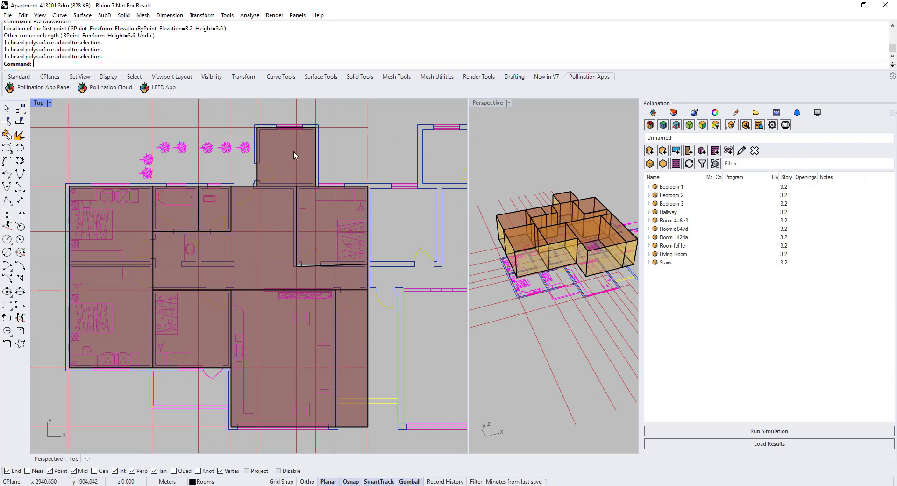
{"action": "left_click", "coordinate": [259, 169]}
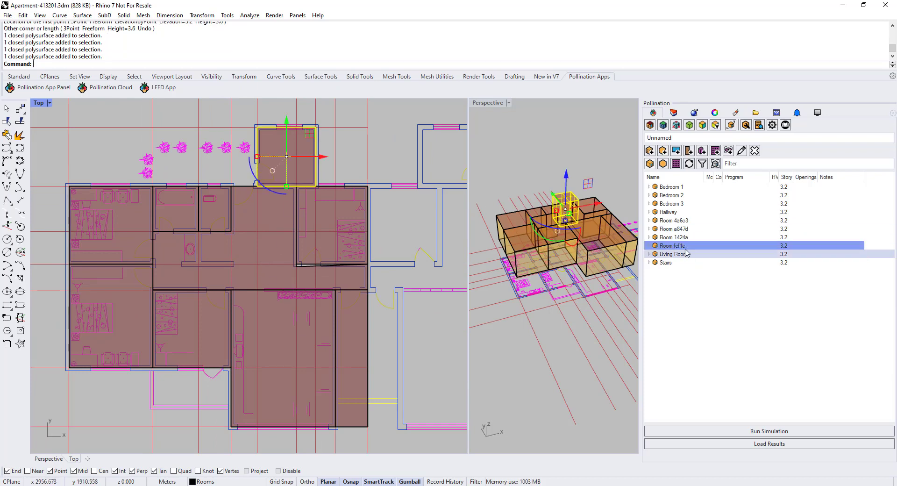
{"action": "scroll", "coordinate": [266, 116], "scroll_direction": "up", "scroll_amount": 3}
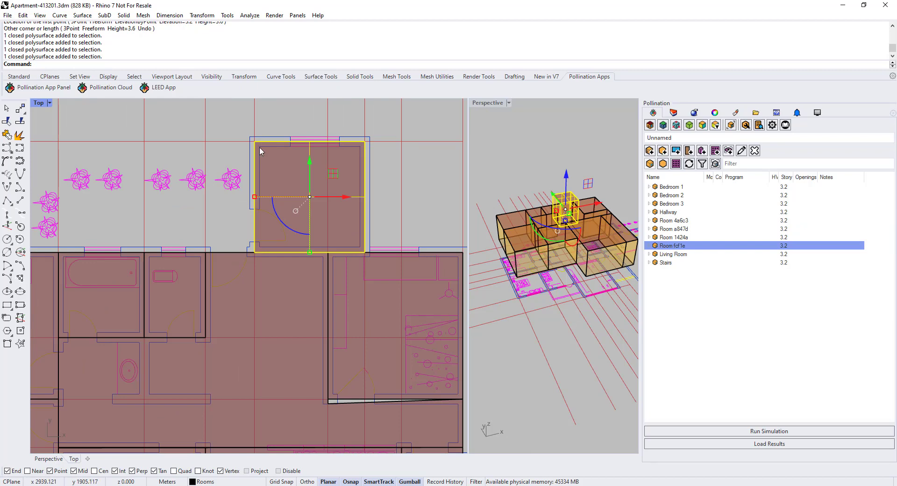
{"action": "scroll", "coordinate": [247, 201], "scroll_direction": "down", "scroll_amount": 1}
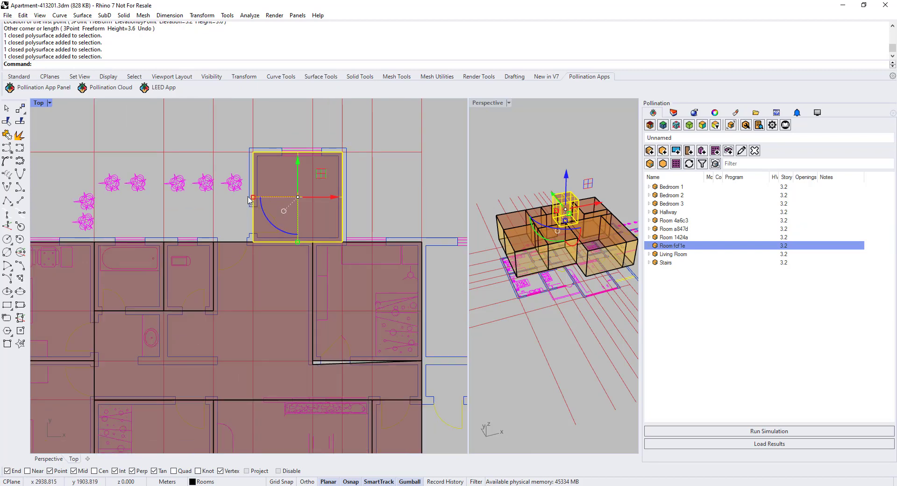
{"action": "type", "text": "PO_EditRoomProperties"}
{"action": "key", "text": "Return"}
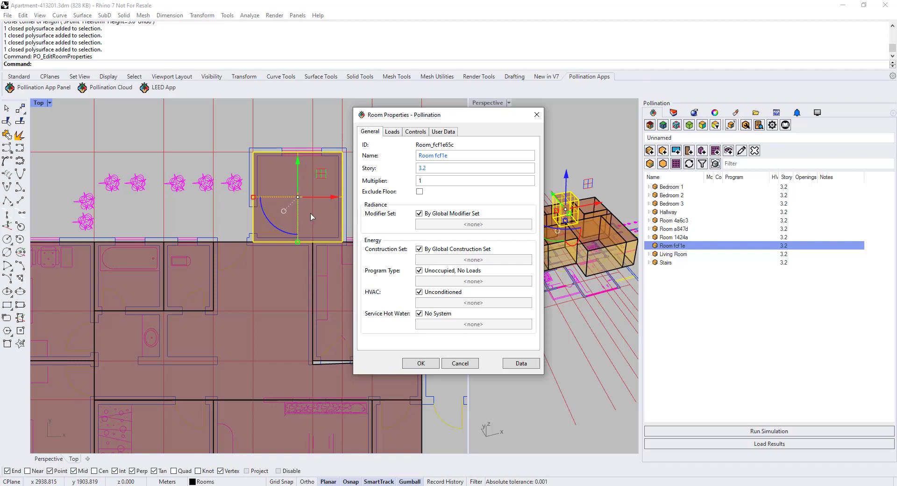
{"action": "scroll", "coordinate": [230, 197], "scroll_direction": "down", "scroll_amount": 4}
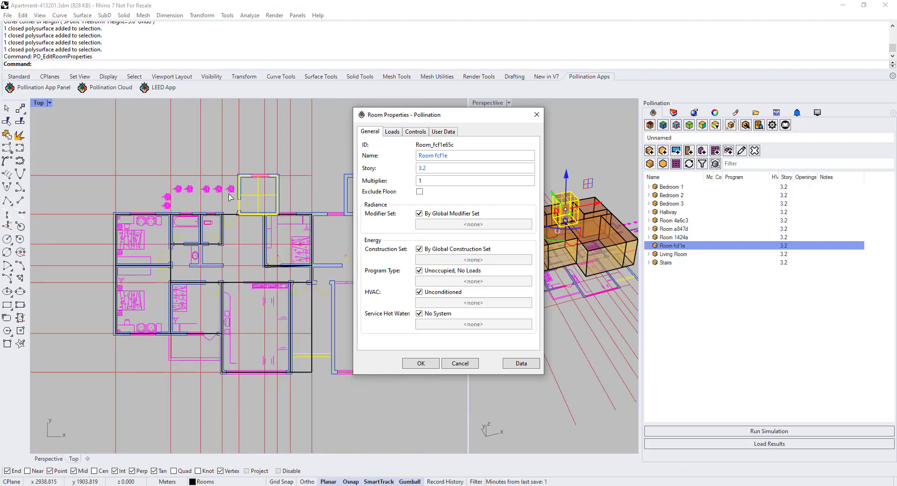
{"action": "scroll", "coordinate": [229, 197], "scroll_direction": "up", "scroll_amount": 4}
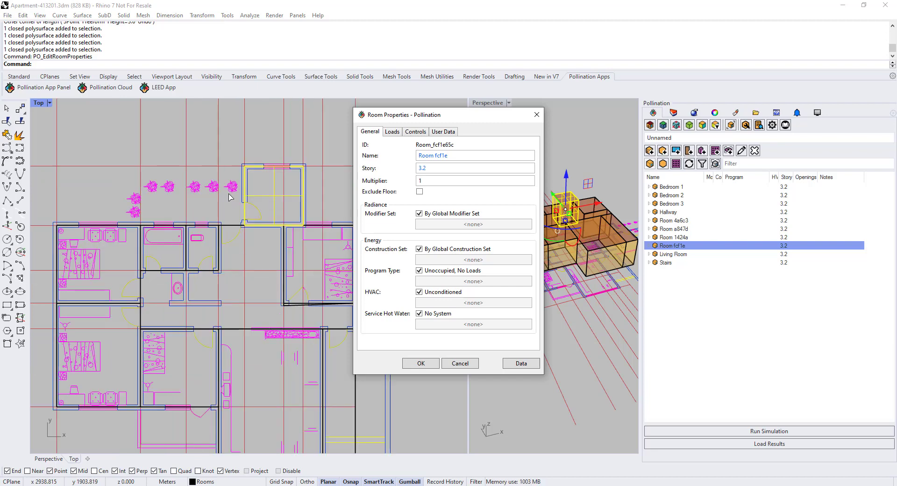
{"action": "left_click_drag", "start_coordinate": [454, 155], "coordinate": [354, 156]}
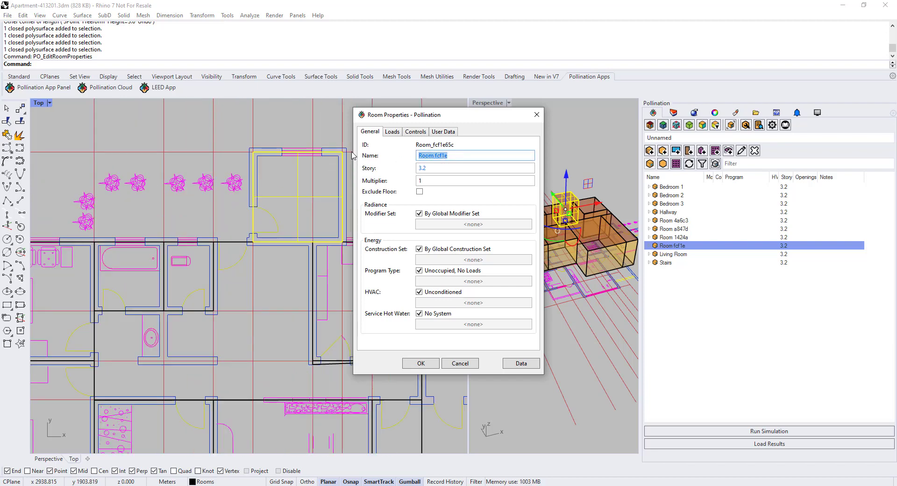
{"action": "type", "text": "Storage"}
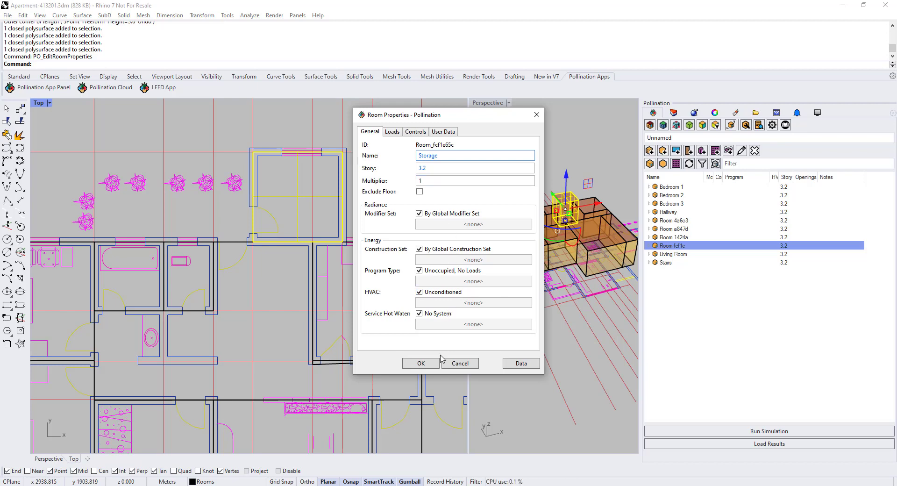
{"action": "left_click", "coordinate": [420, 363]}
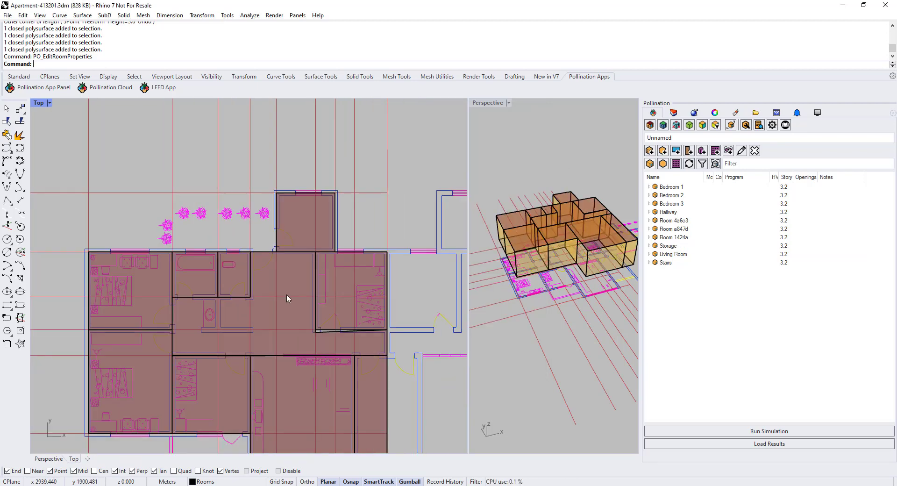
Rename the small room containing the bathtub, east of the northwest bedroom, as Shower with PO_EditRoomProperties.
{"action": "left_click", "coordinate": [674, 220]}
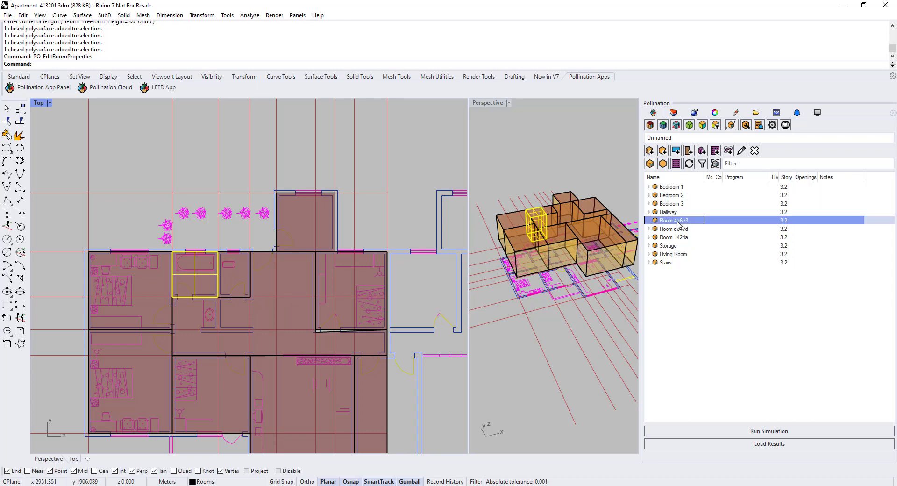
{"action": "right_click_drag", "start_coordinate": [167, 255], "coordinate": [173, 242]}
{"action": "scroll", "coordinate": [180, 255], "scroll_direction": "up", "scroll_amount": 2}
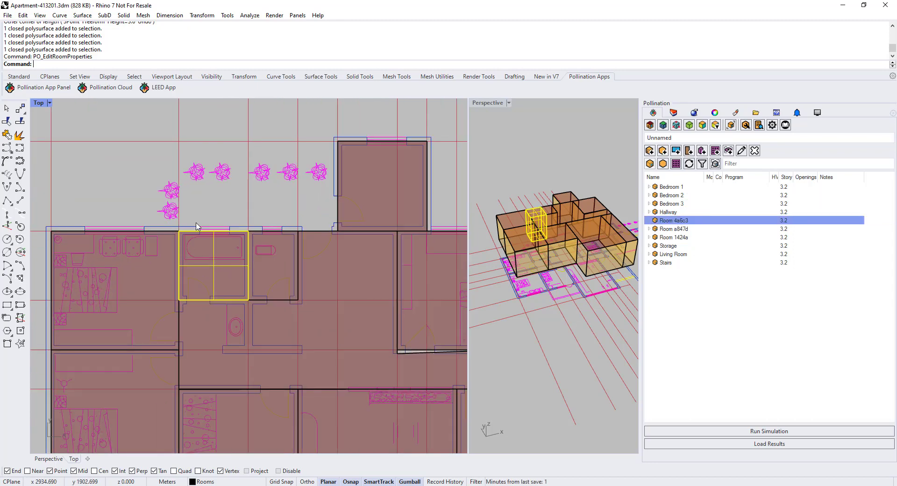
{"action": "type", "text": "PO_EditRoomProperties"}
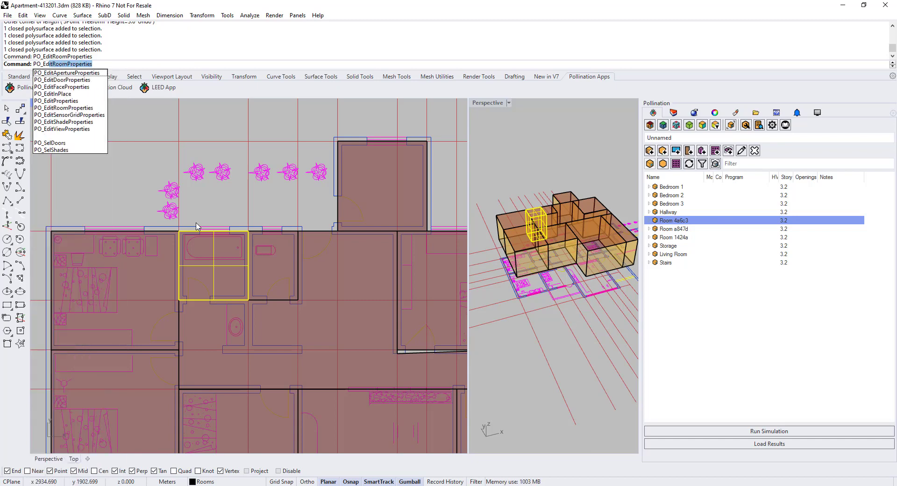
{"action": "key", "text": "Return"}
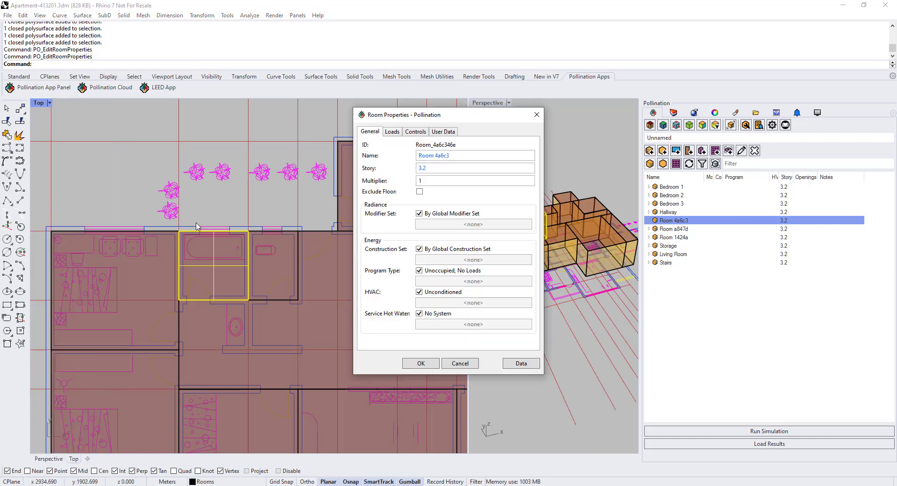
{"action": "left_click_drag", "start_coordinate": [461, 157], "coordinate": [340, 154]}
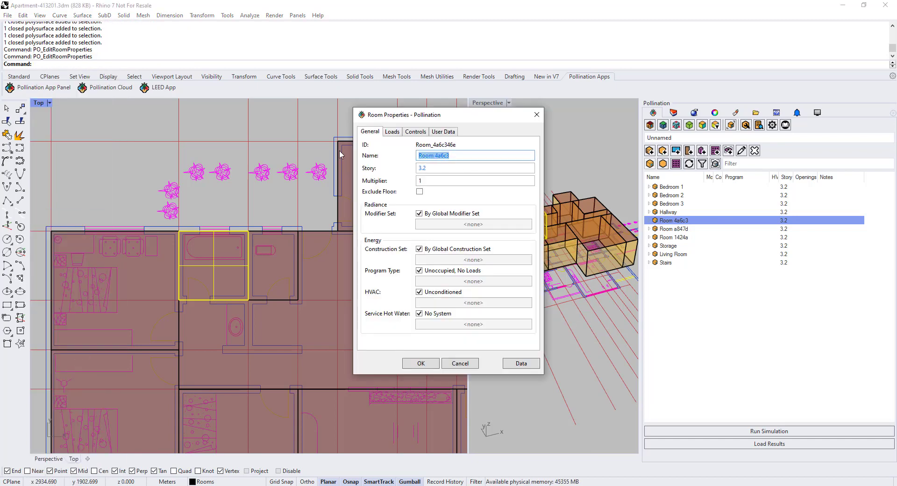
{"action": "type", "text": "Shower"}
{"action": "left_click", "coordinate": [415, 364]}
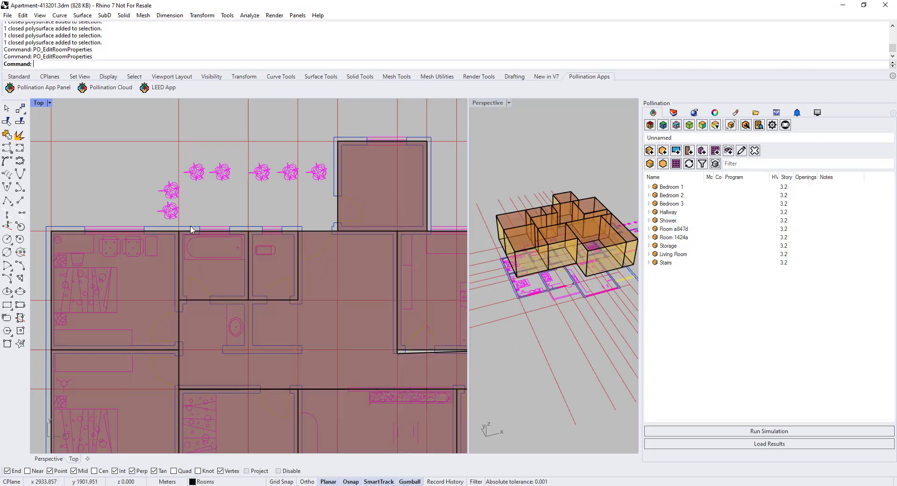
Rename the small room beside the shower, Room a847d, as Bathroom in its room properties.
{"action": "left_click", "coordinate": [280, 237]}
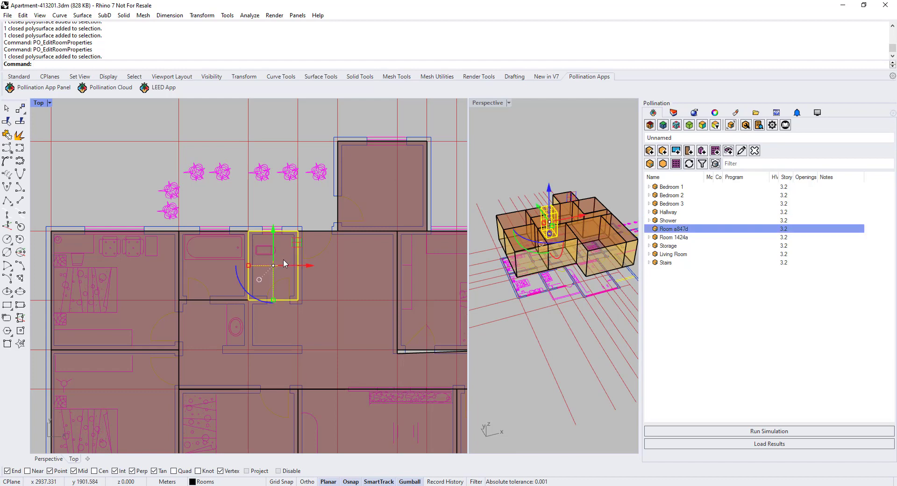
{"action": "type", "text": "PO_"}
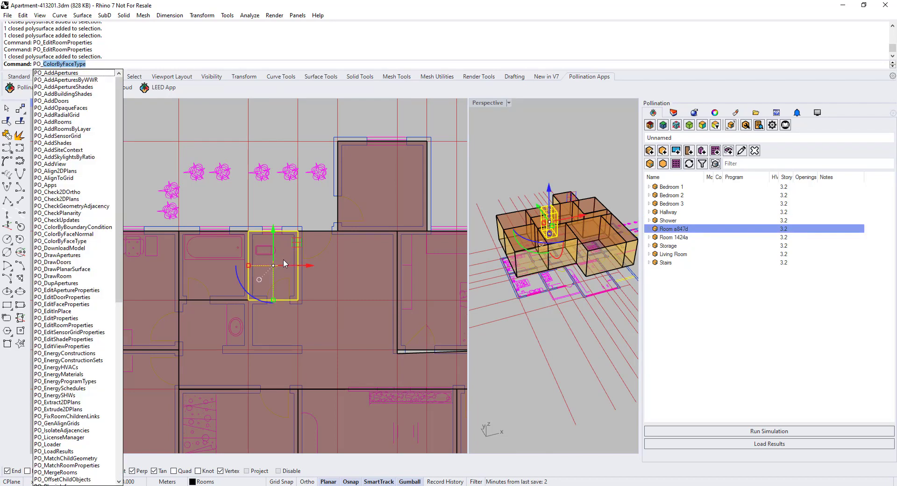
{"action": "type", "text": "EditRoomProperties"}
{"action": "key", "text": "Return"}
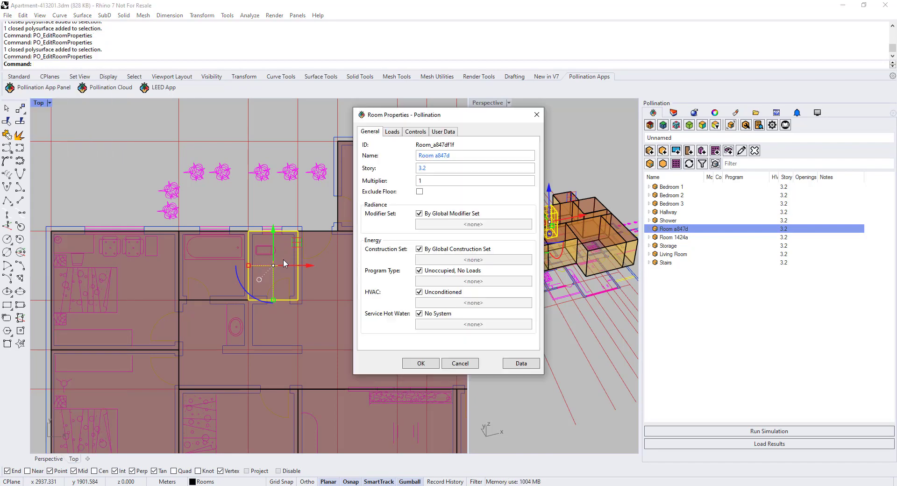
{"action": "left_click_drag", "start_coordinate": [456, 157], "coordinate": [369, 157]}
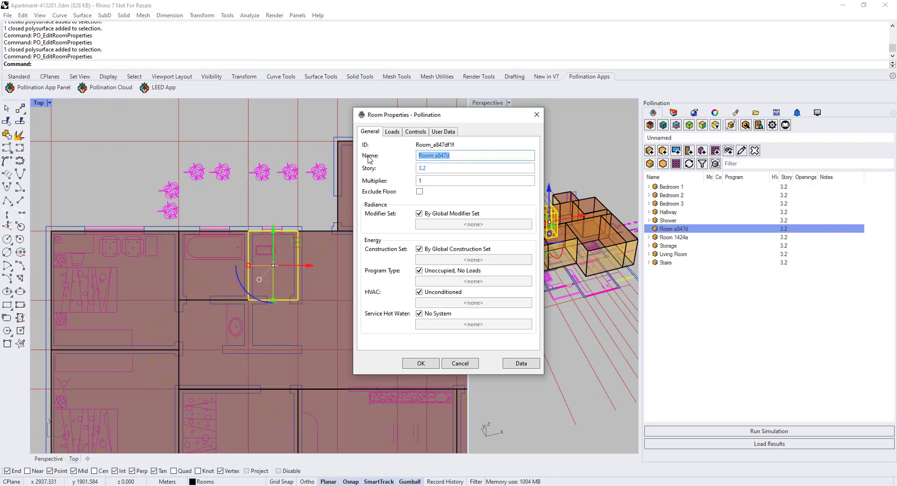
{"action": "type", "text": "Bat"}
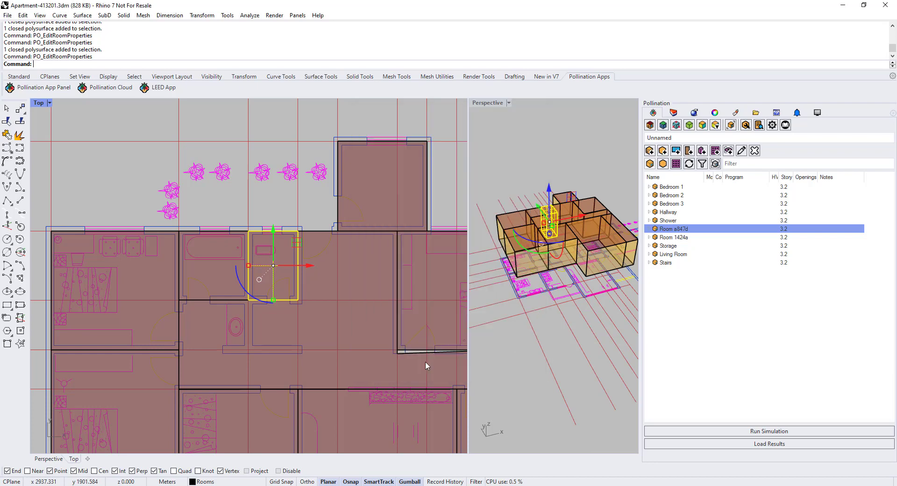
{"action": "left_click", "coordinate": [426, 362]}
Rename Room 1424a as Bedroom 4 in its room properties.
{"action": "left_click", "coordinate": [673, 238]}
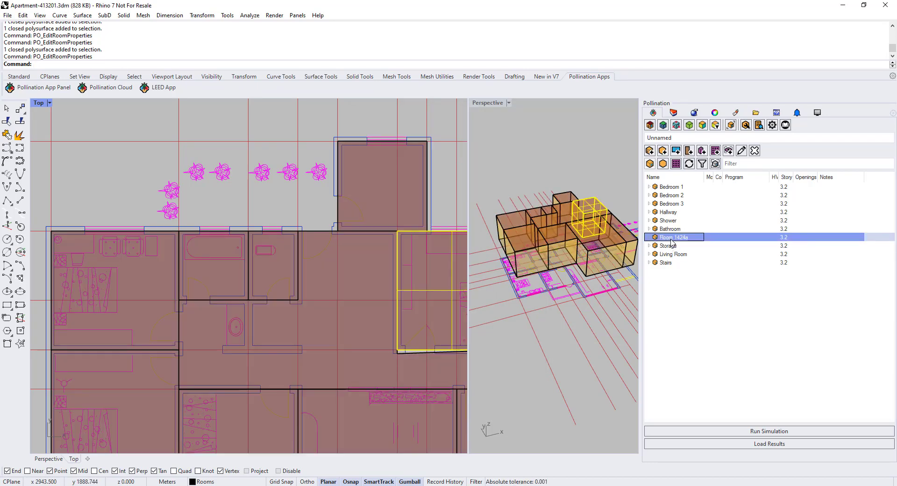
{"action": "double_click", "coordinate": [672, 240]}
{"action": "left_click_drag", "start_coordinate": [491, 155], "coordinate": [368, 166]}
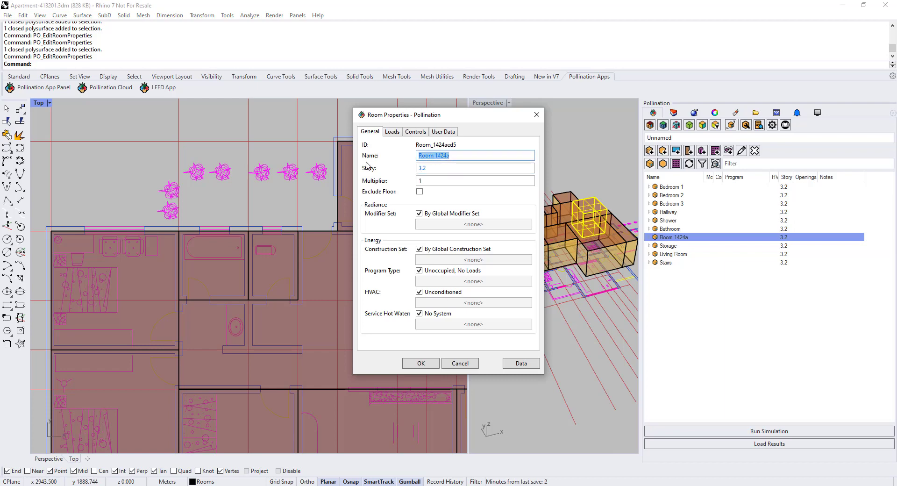
{"action": "type", "text": "B"}
{"action": "type", "text": "om"}
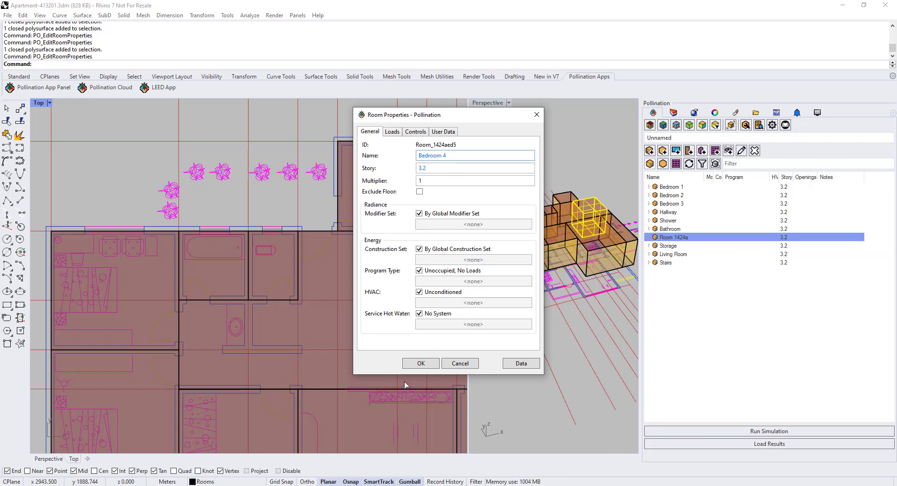
{"action": "left_click", "coordinate": [420, 363]}
Examine the room layout and the window opening in Bedroom 2's lower exterior wall on the floor plan.
{"action": "scroll", "coordinate": [199, 248], "scroll_direction": "down", "scroll_amount": 3}
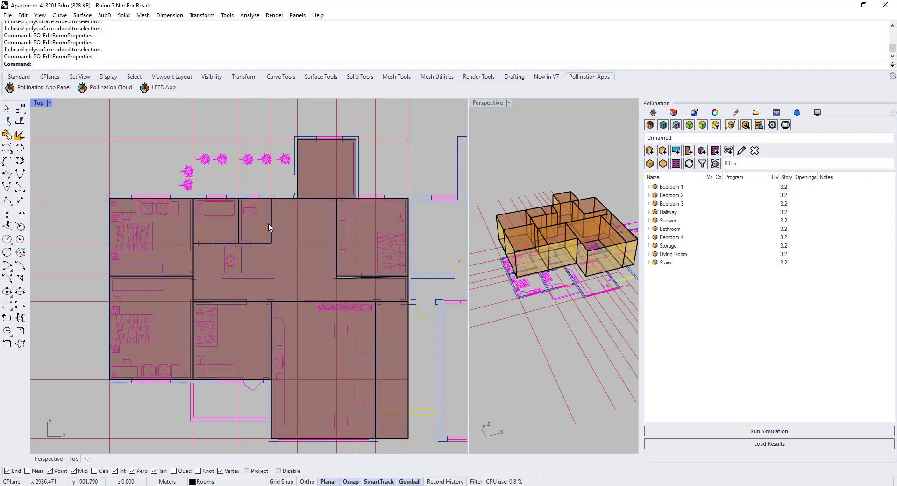
{"action": "scroll", "coordinate": [221, 187], "scroll_direction": "down", "scroll_amount": 1}
{"action": "scroll", "coordinate": [246, 207], "scroll_direction": "up", "scroll_amount": 1}
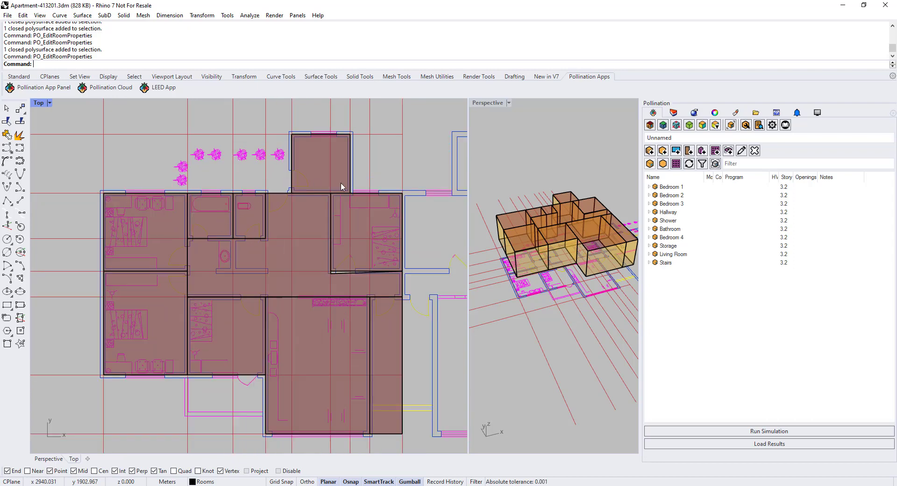
{"action": "scroll", "coordinate": [341, 187], "scroll_direction": "up", "scroll_amount": 1}
{"action": "scroll", "coordinate": [286, 254], "scroll_direction": "down", "scroll_amount": 2}
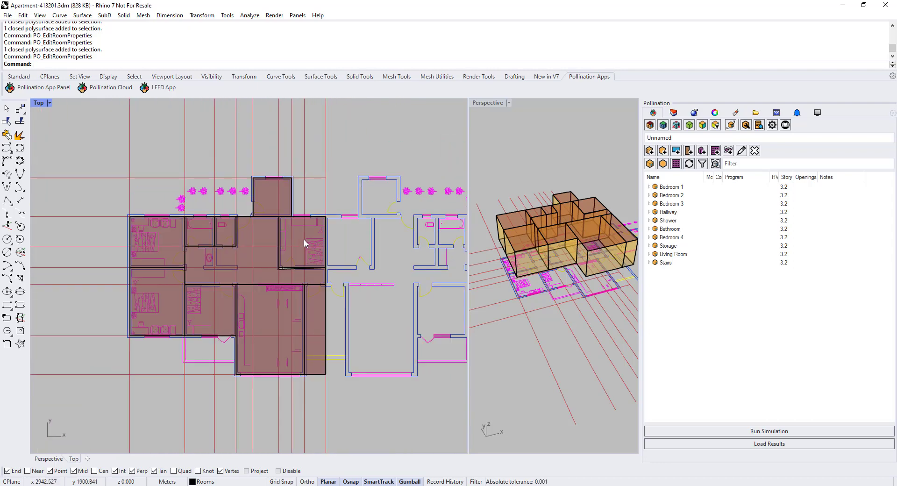
{"action": "scroll", "coordinate": [197, 335], "scroll_direction": "up", "scroll_amount": 6}
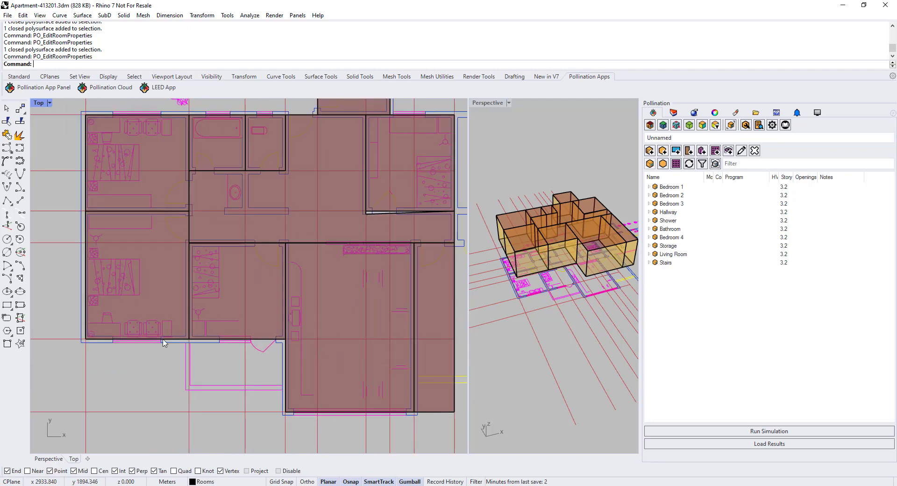
{"action": "scroll", "coordinate": [193, 354], "scroll_direction": "up", "scroll_amount": 2}
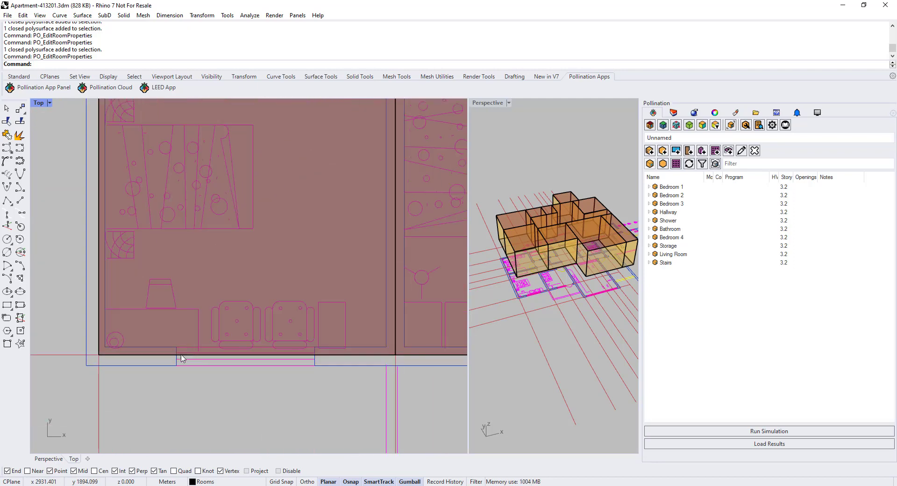
{"action": "scroll", "coordinate": [188, 375], "scroll_direction": "up", "scroll_amount": 2}
{"action": "scroll", "coordinate": [189, 371], "scroll_direction": "down", "scroll_amount": 2}
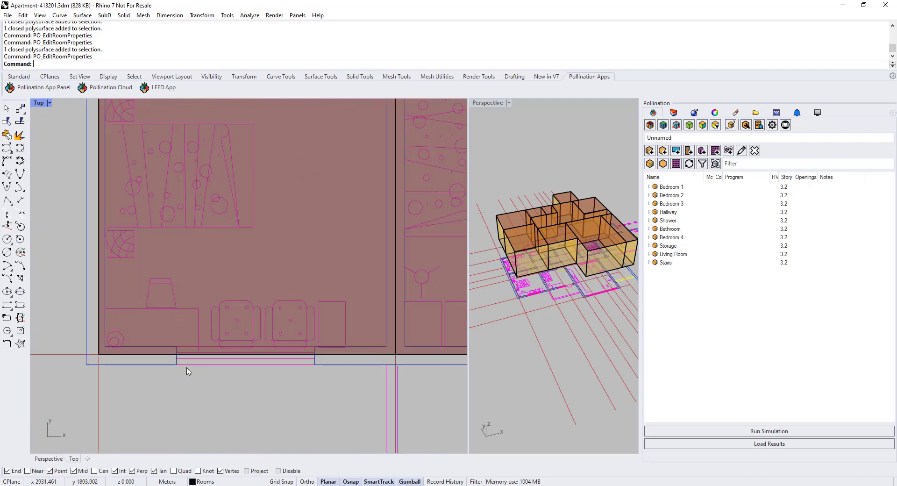
{"action": "type", "text": "PO_"}
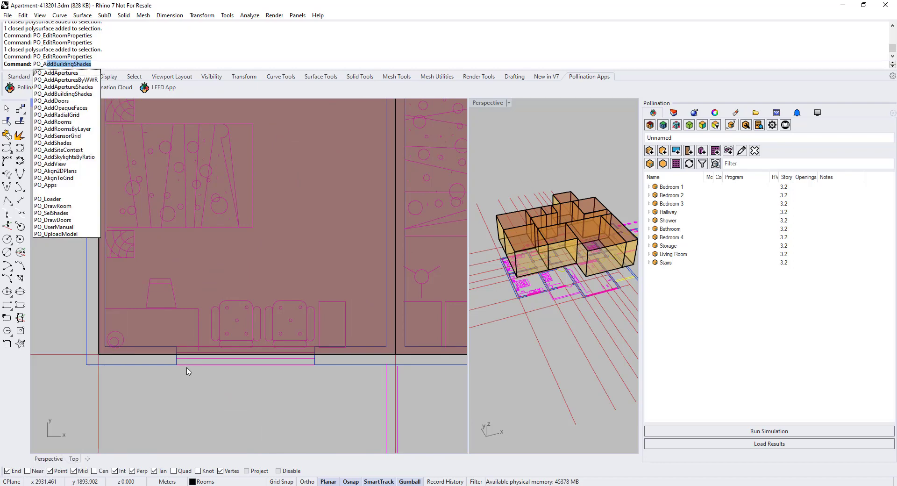
{"action": "type", "text": "AddAp"}
{"action": "key", "text": "Return"}
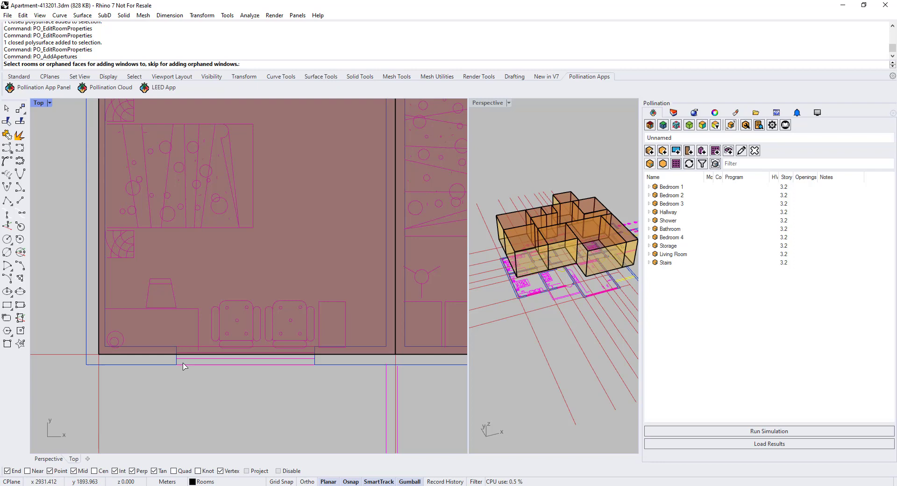
{"action": "scroll", "coordinate": [216, 360], "scroll_direction": "down", "scroll_amount": 6}
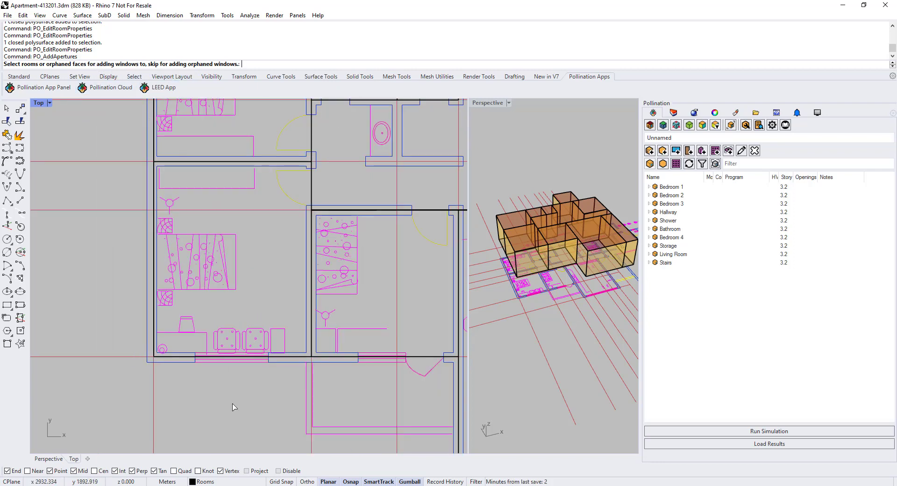
{"action": "left_click", "coordinate": [186, 345]}
{"action": "key", "text": "Return"}
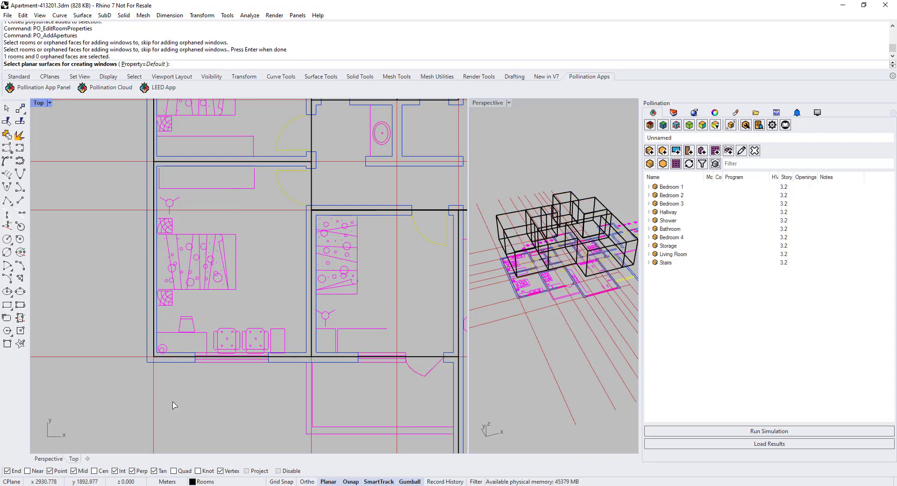
{"action": "key", "text": "Return"}
Start PO_DrawApertures in FloorPlan mode with Bedroom 2 as the room to receive the window.
{"action": "type", "text": "PO_Dr"}
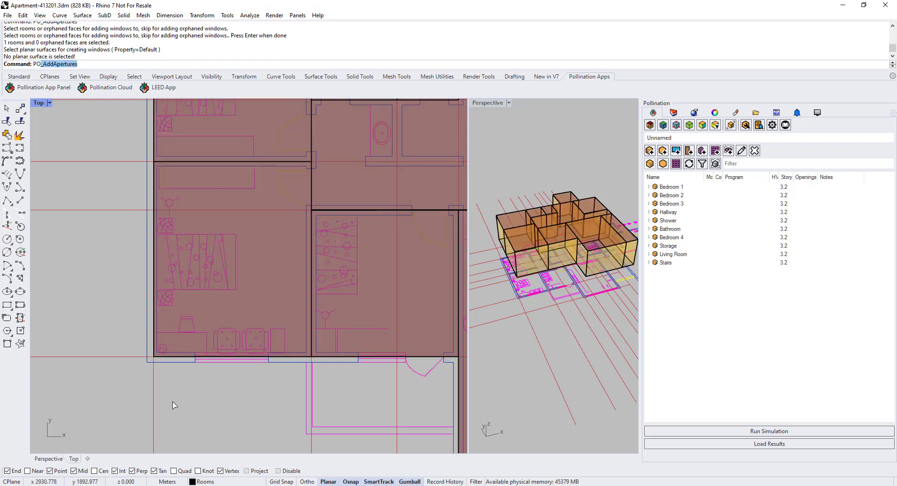
{"action": "key", "text": "Down"}
{"action": "key", "text": "Down"}
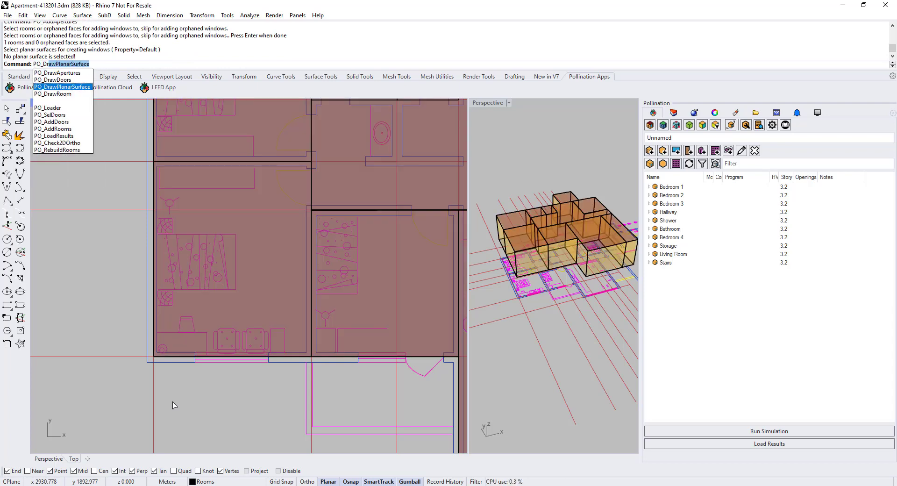
{"action": "key", "text": "Down"}
{"action": "key", "text": "Up"}
{"action": "key", "text": "Up"}
{"action": "key", "text": "Up"}
{"action": "key", "text": "Return"}
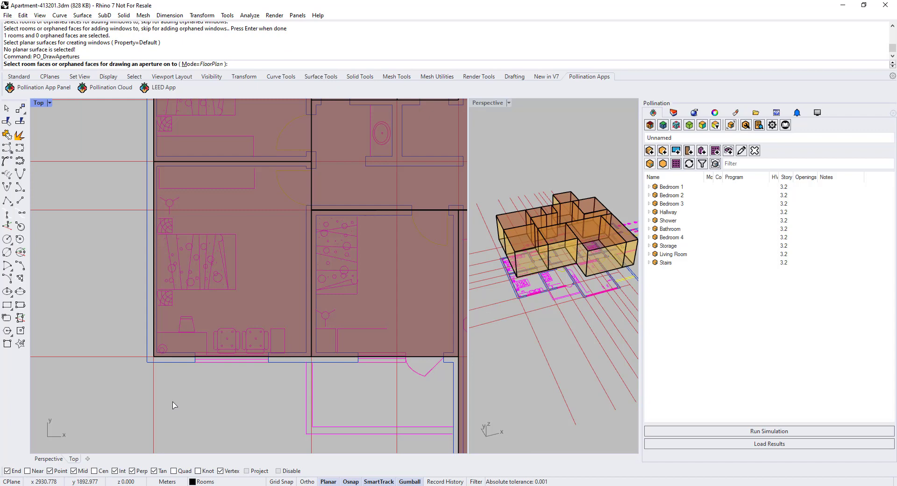
{"action": "left_click_drag", "start_coordinate": [250, 315], "coordinate": [210, 382]}
{"action": "key", "text": "Return"}
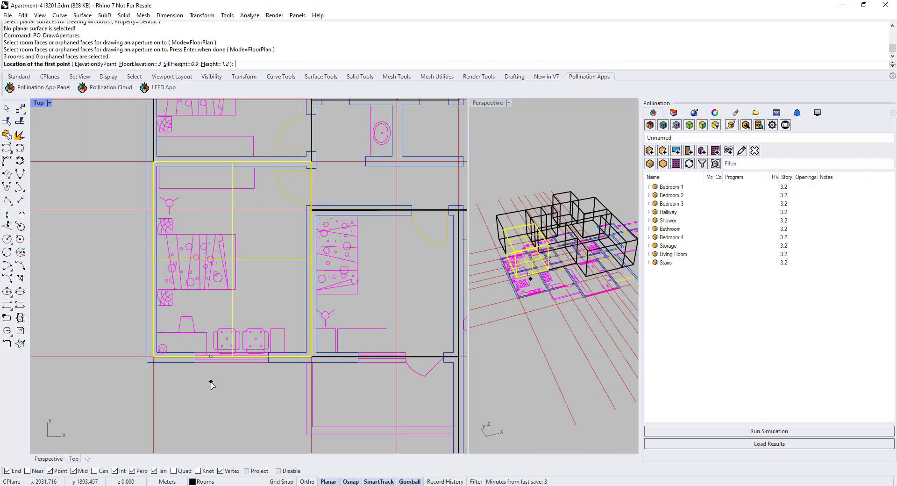
Set the aperture's floor elevation to 3.2 and its height to 1.4.
{"action": "scroll", "coordinate": [532, 271], "scroll_direction": "up", "scroll_amount": 5}
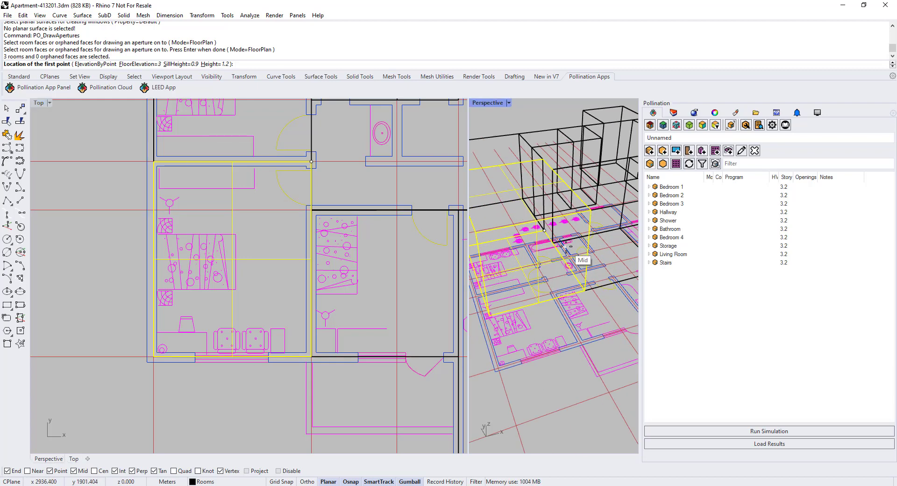
{"action": "scroll", "coordinate": [572, 254], "scroll_direction": "down", "scroll_amount": 5}
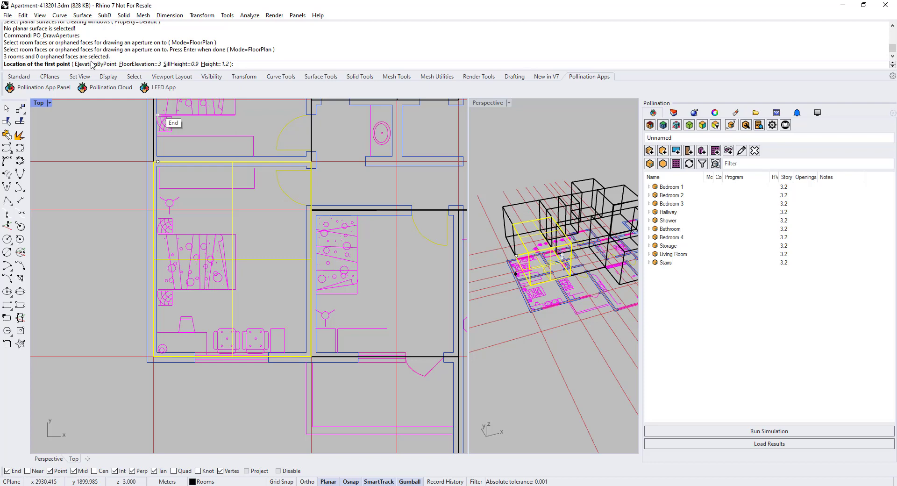
{"action": "left_click", "coordinate": [143, 66]}
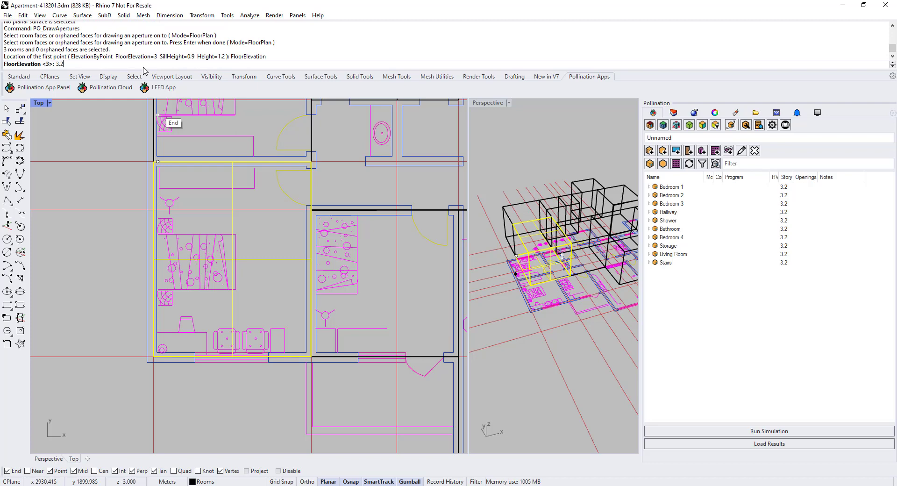
{"action": "key", "text": "Return"}
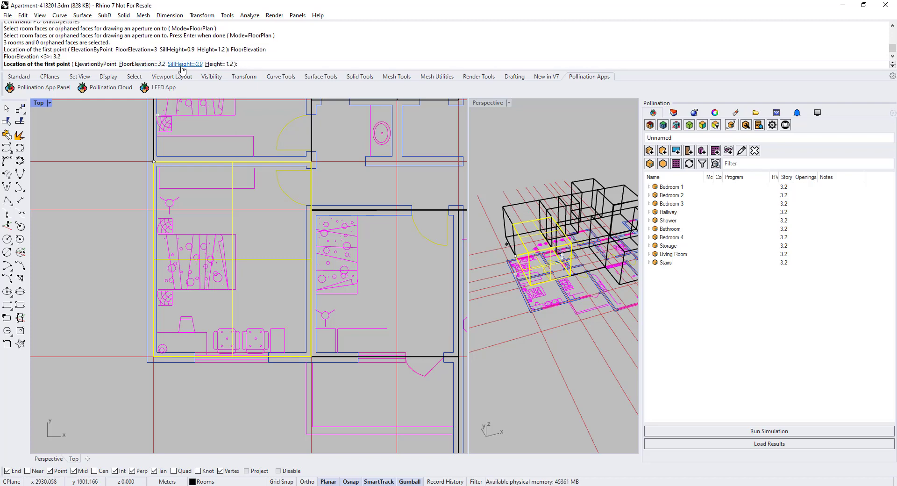
{"action": "left_click", "coordinate": [216, 64]}
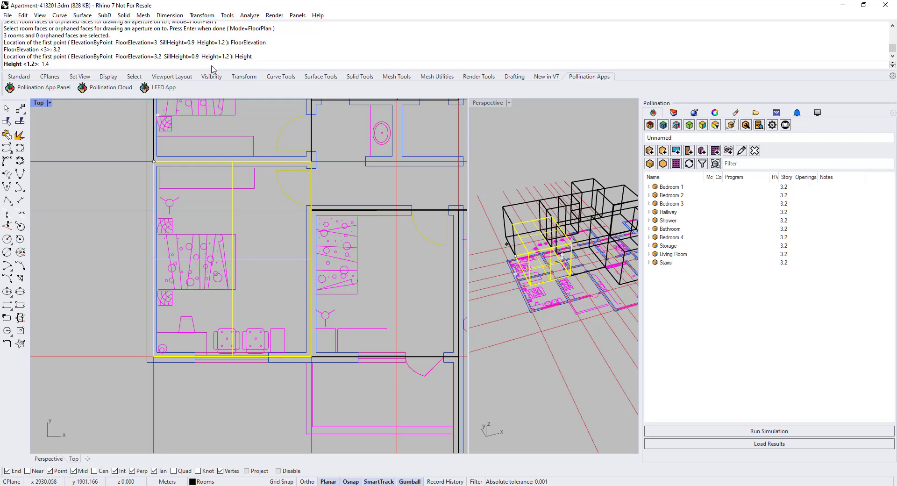
{"action": "key", "text": "Return"}
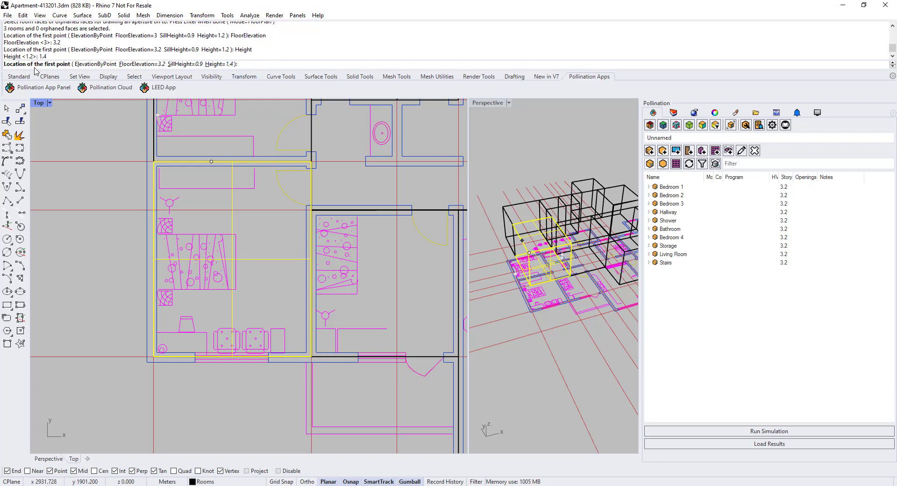
Draw the window across the full width of the plan's opening in Bedroom 2's lower wall and add it to the room.
{"action": "scroll", "coordinate": [189, 369], "scroll_direction": "up", "scroll_amount": 5}
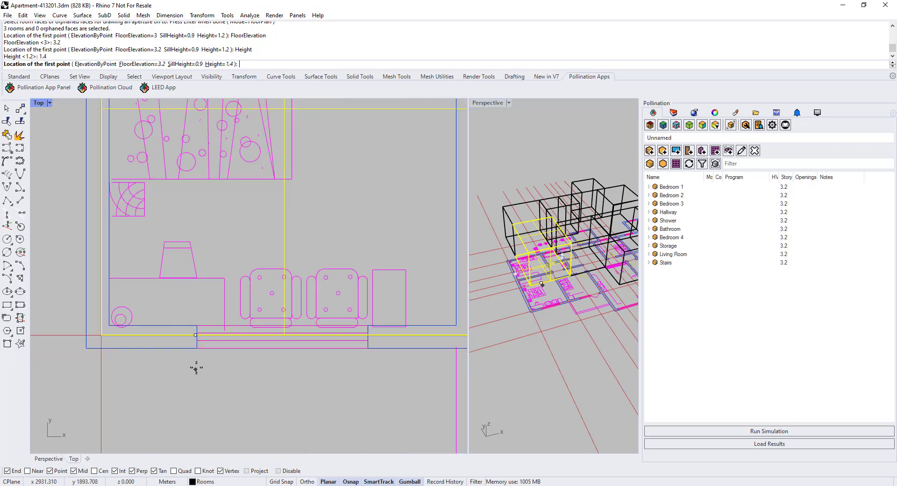
{"action": "left_click", "coordinate": [192, 318]}
{"action": "scroll", "coordinate": [178, 323], "scroll_direction": "down", "scroll_amount": 3}
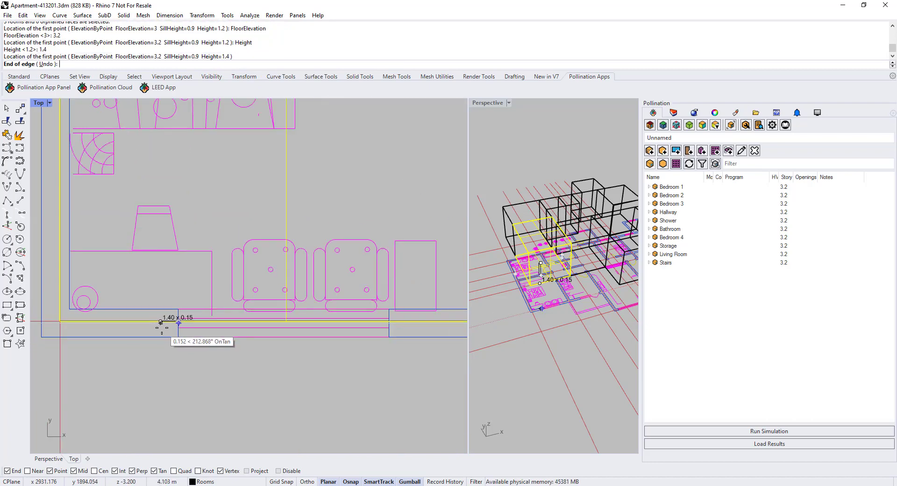
{"action": "scroll", "coordinate": [176, 322], "scroll_direction": "up", "scroll_amount": 3}
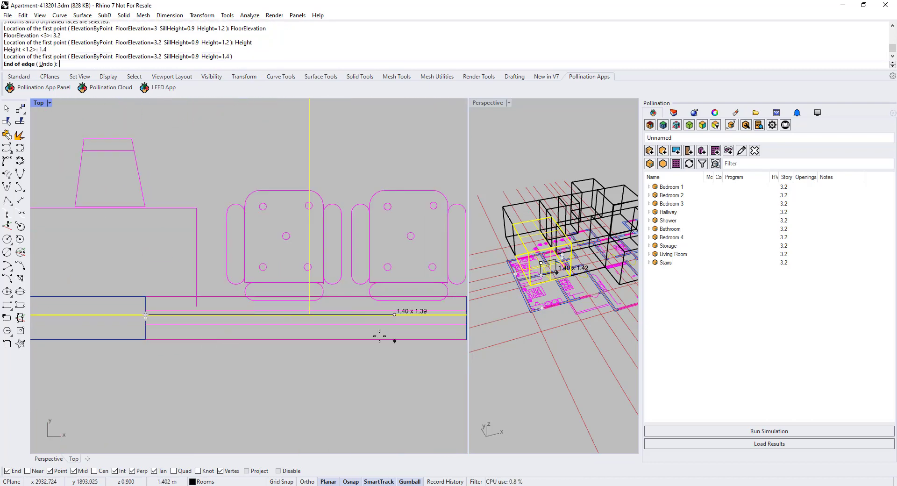
{"action": "scroll", "coordinate": [290, 350], "scroll_direction": "down", "scroll_amount": 3}
{"action": "scroll", "coordinate": [347, 340], "scroll_direction": "up", "scroll_amount": 3}
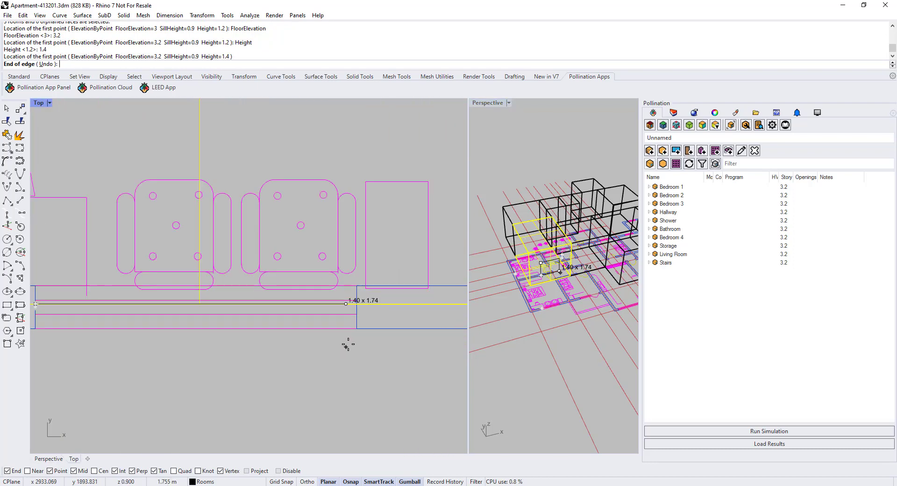
{"action": "left_click", "coordinate": [358, 309]}
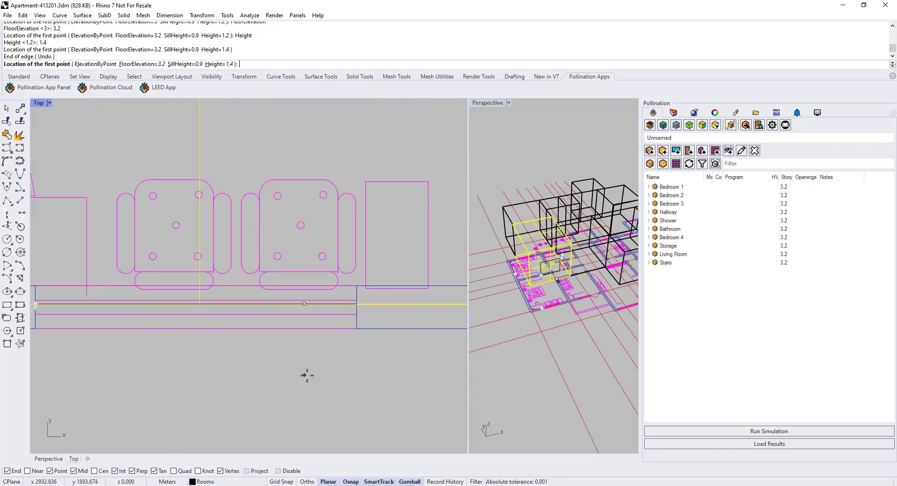
{"action": "scroll", "coordinate": [199, 366], "scroll_direction": "down", "scroll_amount": 3}
{"action": "scroll", "coordinate": [230, 403], "scroll_direction": "up", "scroll_amount": 2}
{"action": "scroll", "coordinate": [251, 381], "scroll_direction": "up", "scroll_amount": 1}
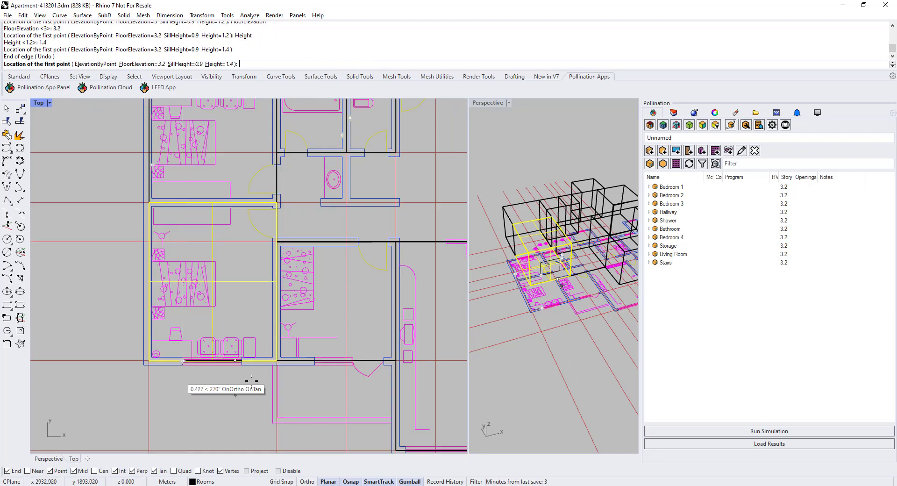
{"action": "scroll", "coordinate": [252, 381], "scroll_direction": "up", "scroll_amount": 3}
{"action": "key", "text": "Return"}
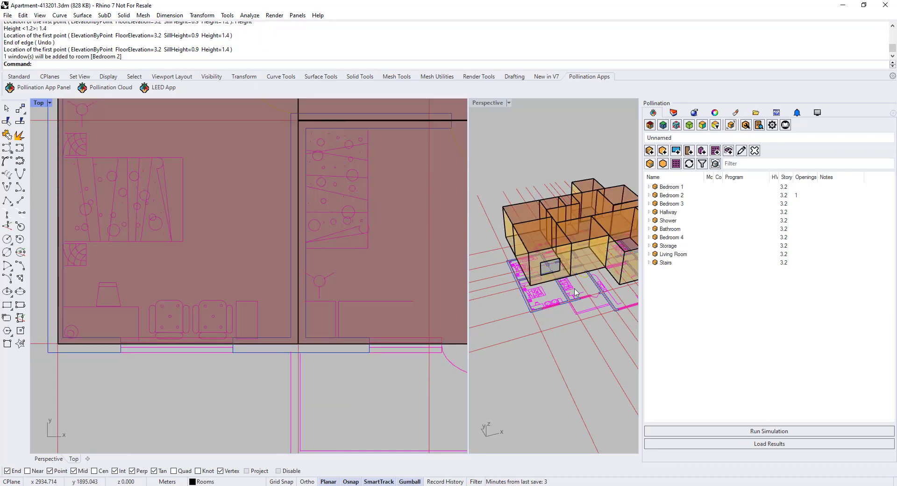
Start PO_DrawApertures in FloorPlan mode with Bedroom 3 as the room to receive the window.
{"action": "scroll", "coordinate": [576, 293], "scroll_direction": "up", "scroll_amount": 5}
{"action": "scroll", "coordinate": [440, 262], "scroll_direction": "down", "scroll_amount": 3}
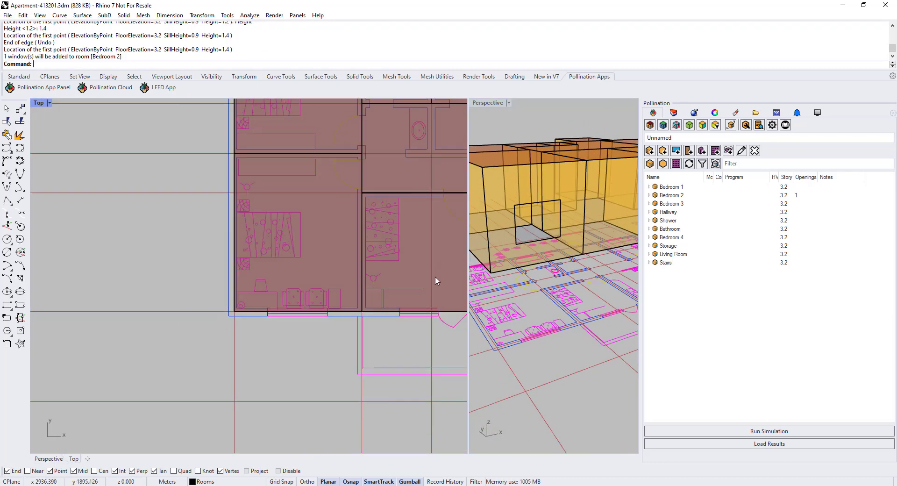
{"action": "scroll", "coordinate": [523, 202], "scroll_direction": "down", "scroll_amount": 3}
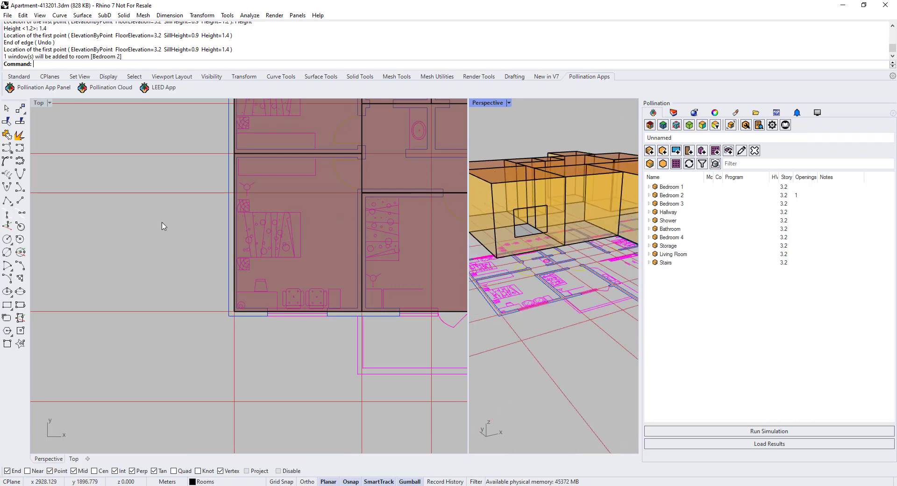
{"action": "right_click_drag", "start_coordinate": [547, 229], "coordinate": [529, 240]}
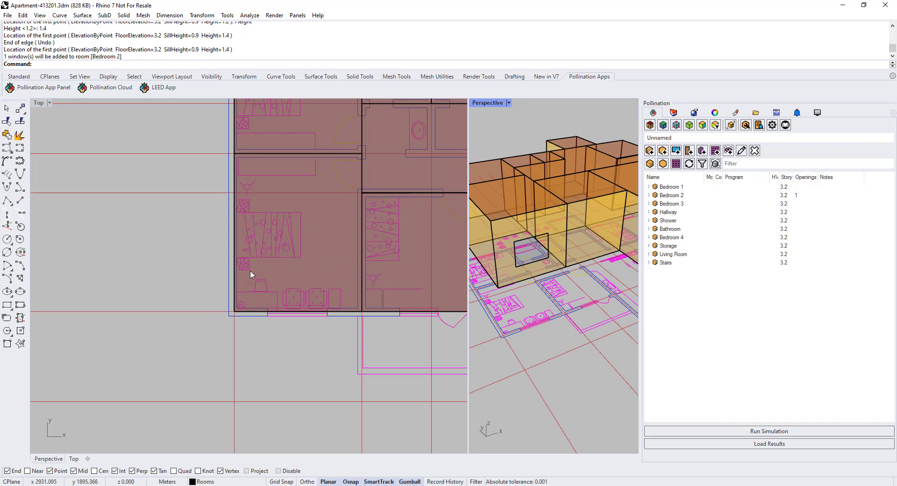
{"action": "scroll", "coordinate": [251, 270], "scroll_direction": "down", "scroll_amount": 3}
{"action": "mouse_move", "coordinate": [281, 311]}
{"action": "right_mouse_down"}
{"action": "mouse_move", "coordinate": [304, 316]}
{"action": "mouse_move", "coordinate": [267, 319]}
{"action": "right_mouse_up"}
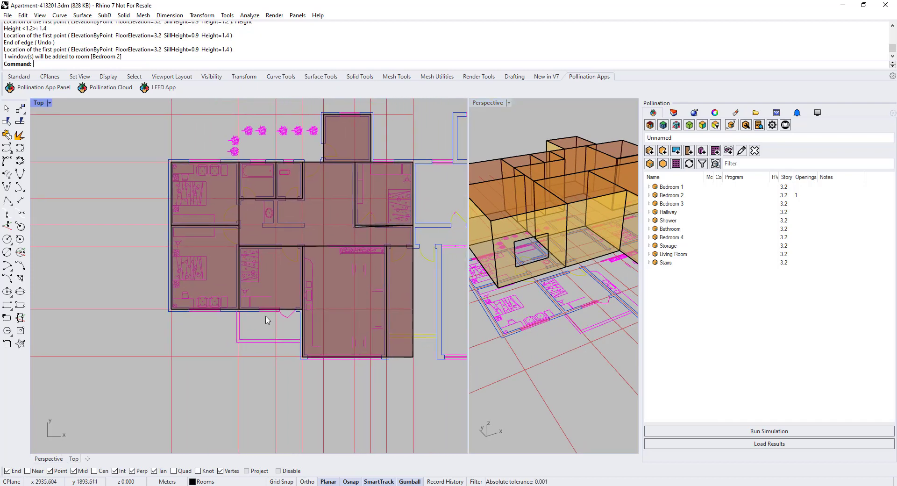
{"action": "scroll", "coordinate": [267, 319], "scroll_direction": "up", "scroll_amount": 3}
{"action": "right_click", "coordinate": [260, 330]}
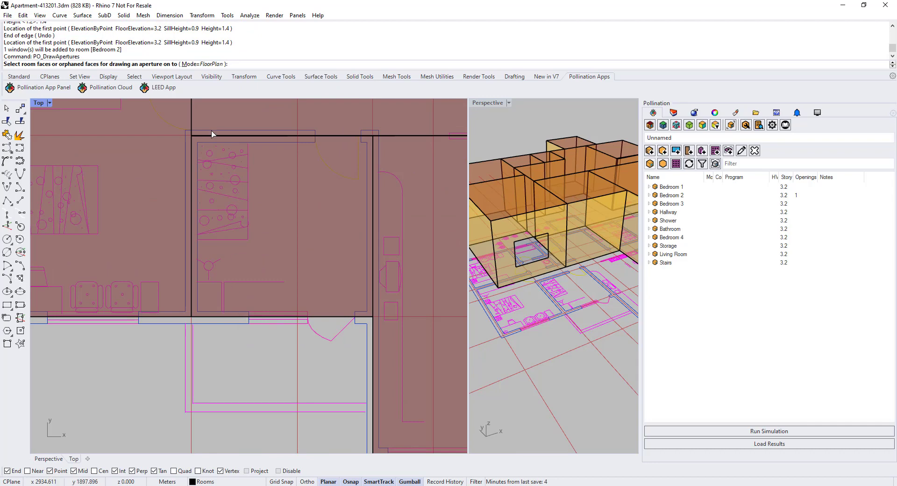
{"action": "right_click", "coordinate": [250, 201]}
{"action": "right_click", "coordinate": [229, 327]}
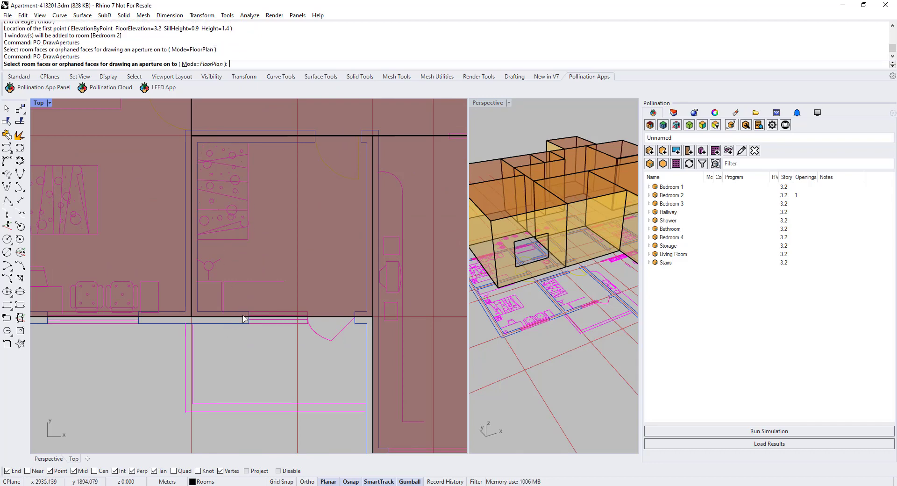
{"action": "left_click", "coordinate": [267, 313]}
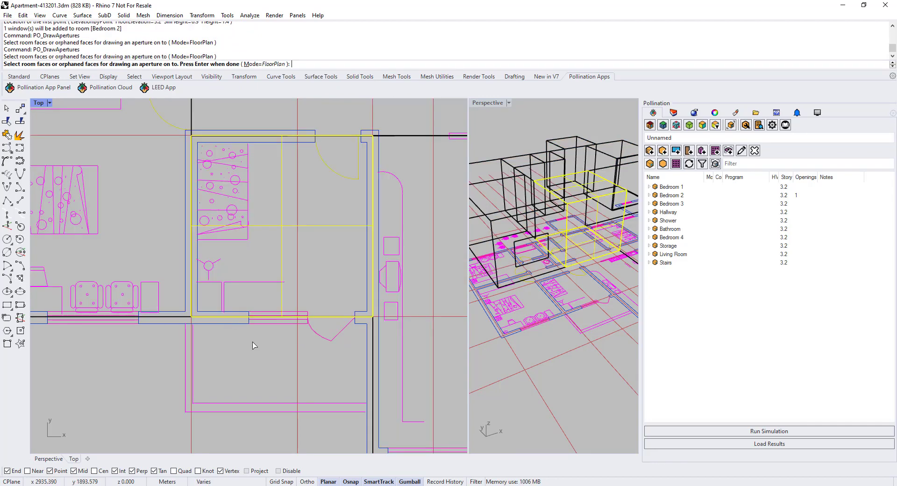
{"action": "right_click", "coordinate": [253, 345]}
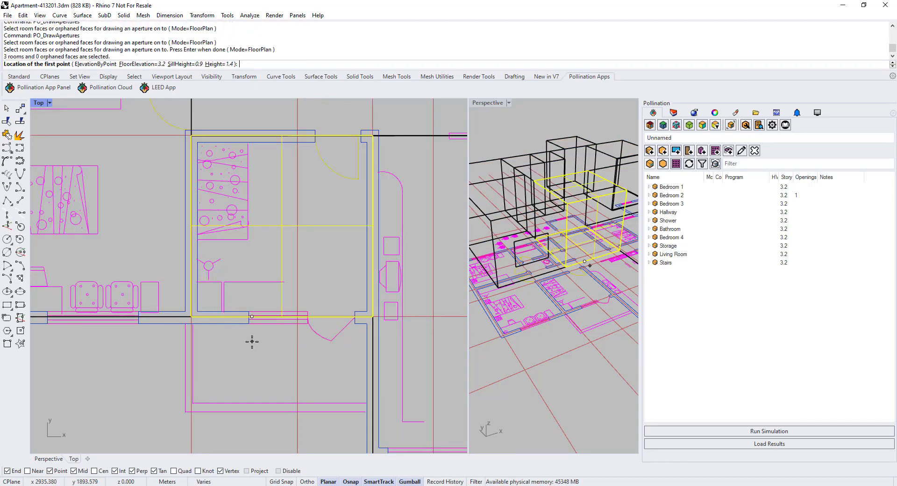
Set the aperture height to 2.1 and draw the window across the full magenta opening in Bedroom 3's lower wall, adding it to the room.
{"action": "left_click", "coordinate": [224, 64]}
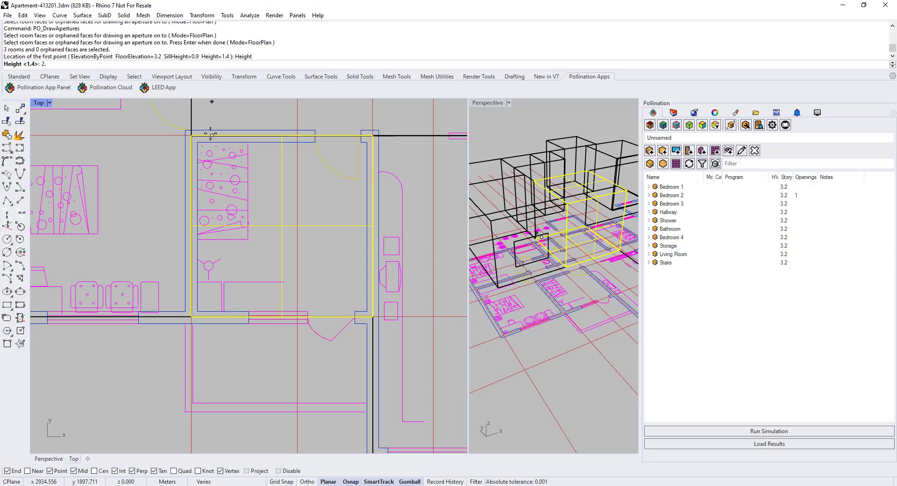
{"action": "key", "text": "Return"}
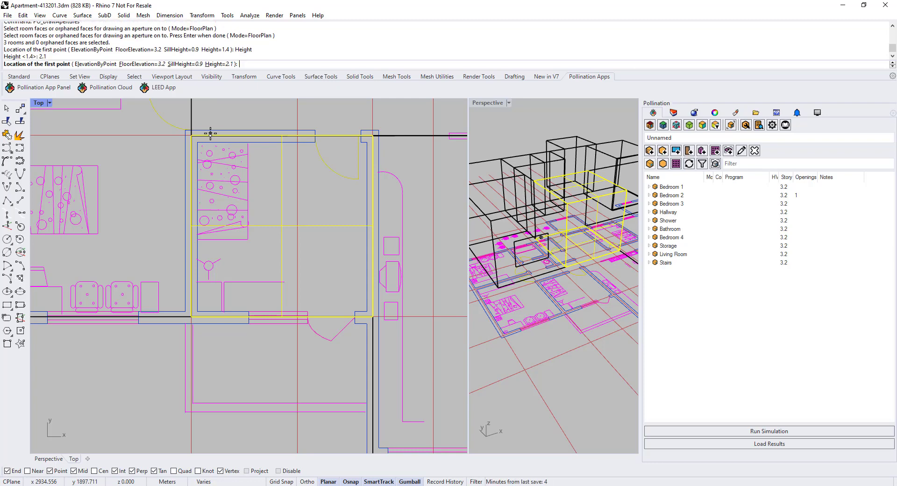
{"action": "scroll", "coordinate": [287, 260], "scroll_direction": "up", "scroll_amount": 3}
{"action": "left_click", "coordinate": [228, 341]}
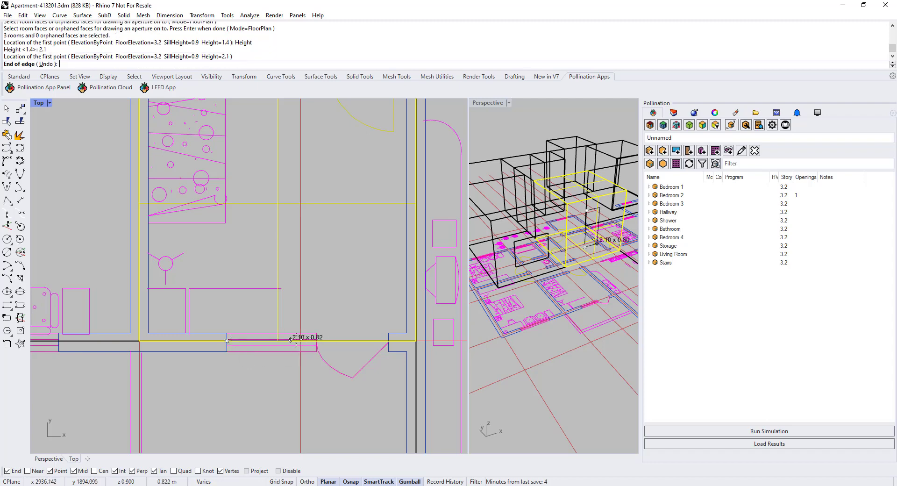
{"action": "scroll", "coordinate": [299, 341], "scroll_direction": "up", "scroll_amount": 5}
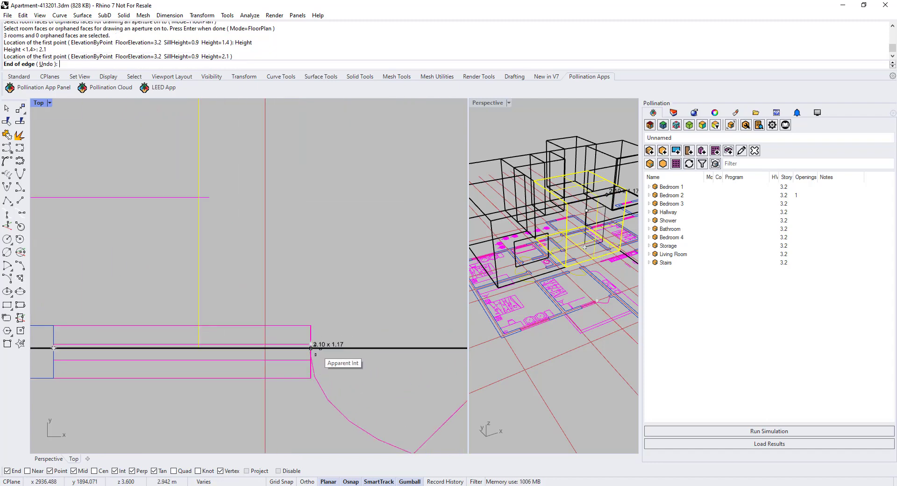
{"action": "left_click", "coordinate": [311, 348]}
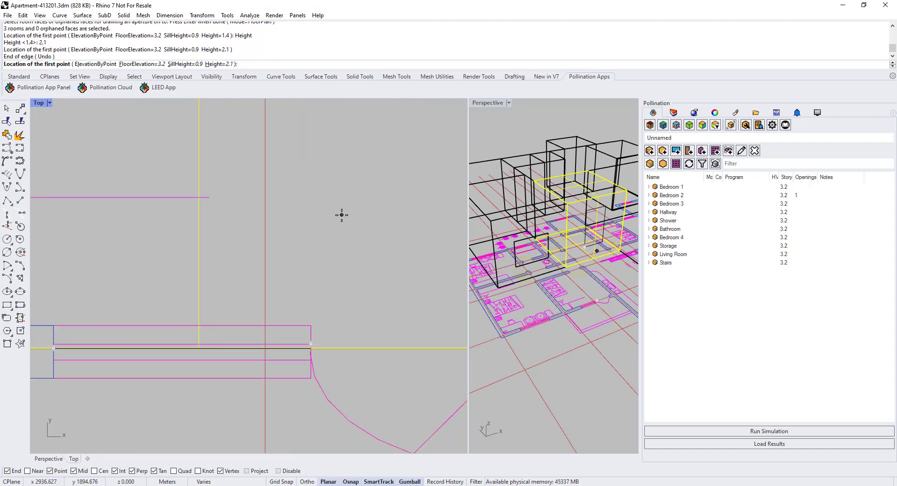
{"action": "key", "text": "Return"}
Widen the Perspective viewport and examine the new windows of Bedroom 2 and Bedroom 3 in 3D.
{"action": "scroll", "coordinate": [295, 236], "scroll_direction": "down", "scroll_amount": 3}
{"action": "scroll", "coordinate": [609, 234], "scroll_direction": "up", "scroll_amount": 2}
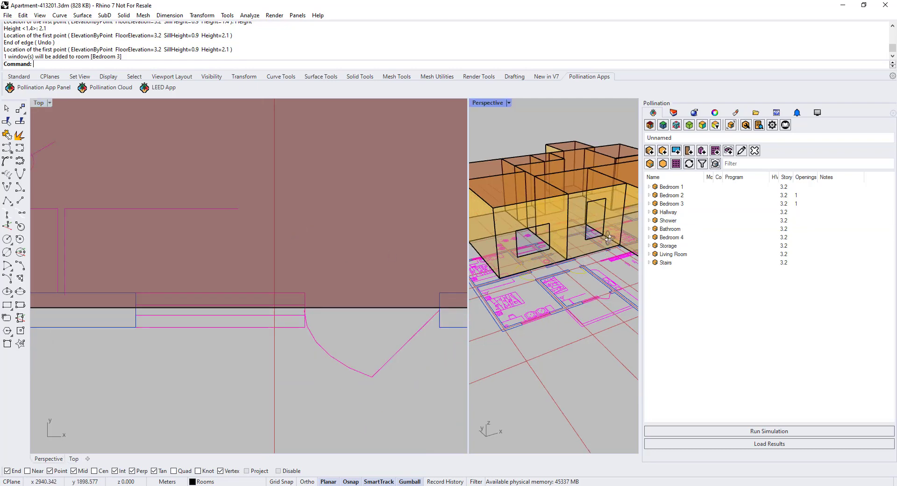
{"action": "scroll", "coordinate": [609, 238], "scroll_direction": "down", "scroll_amount": 4}
{"action": "scroll", "coordinate": [522, 272], "scroll_direction": "down", "scroll_amount": 2}
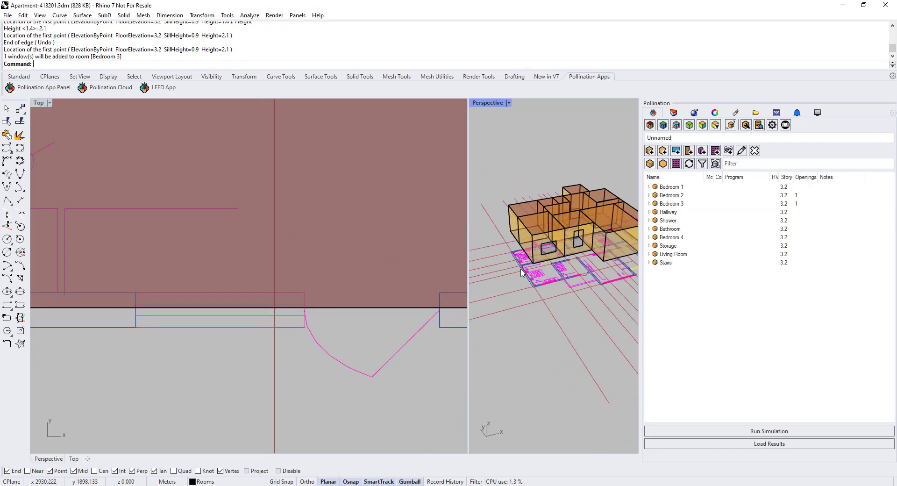
{"action": "scroll", "coordinate": [522, 272], "scroll_direction": "down", "scroll_amount": 1}
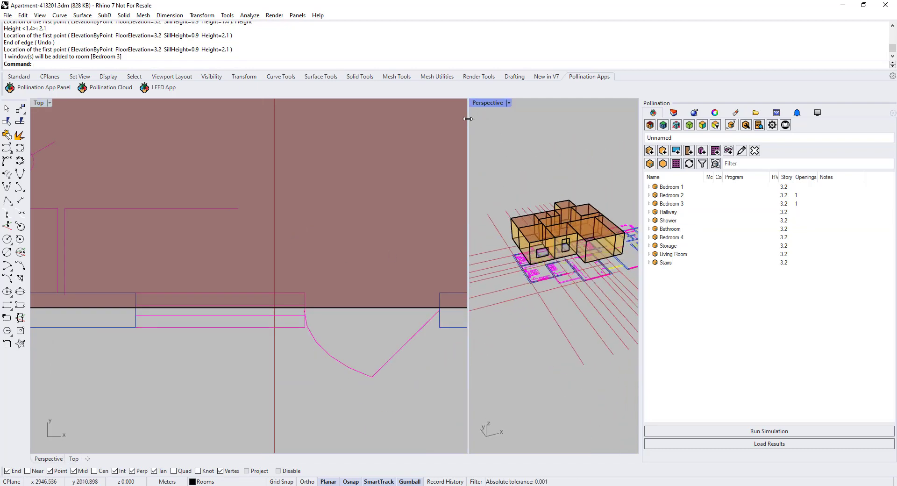
{"action": "left_click_drag", "start_coordinate": [468, 119], "coordinate": [295, 150]}
{"action": "scroll", "coordinate": [472, 218], "scroll_direction": "up", "scroll_amount": 5}
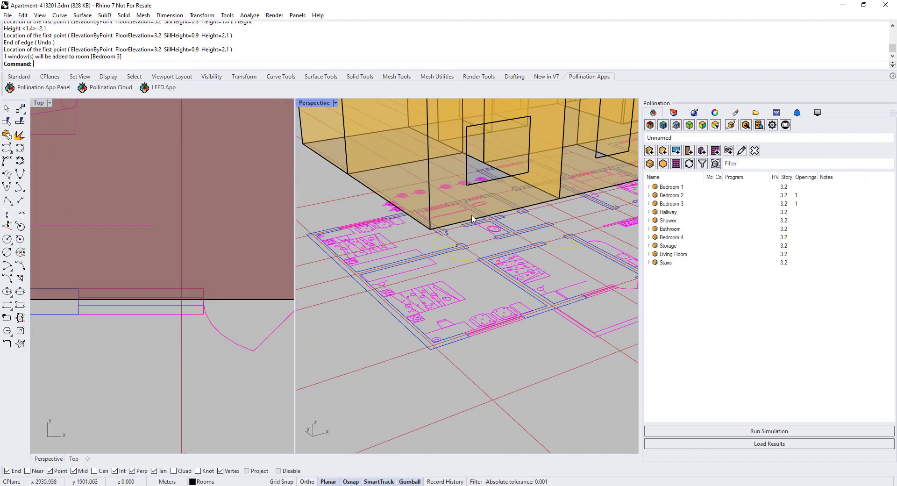
{"action": "scroll", "coordinate": [473, 219], "scroll_direction": "up", "scroll_amount": 5}
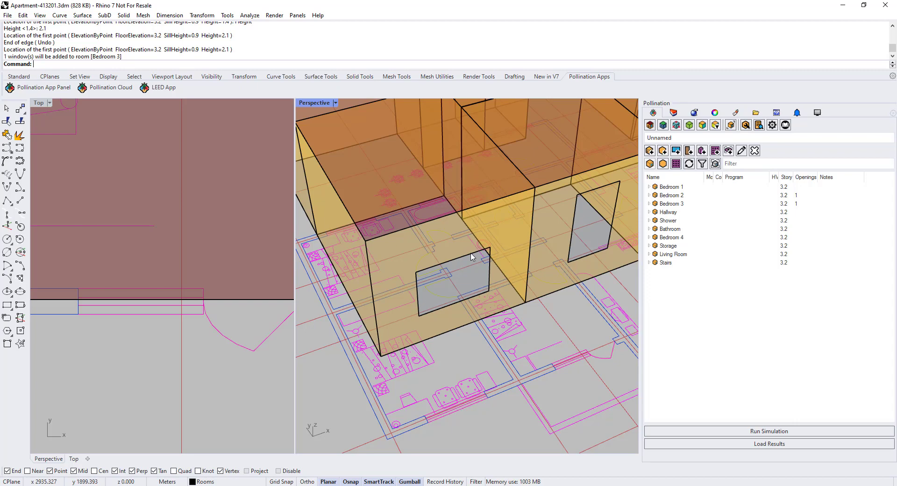
Turn off room selection mode and check that Bedroom 2's window can be selected by itself.
{"action": "left_click", "coordinate": [731, 127]}
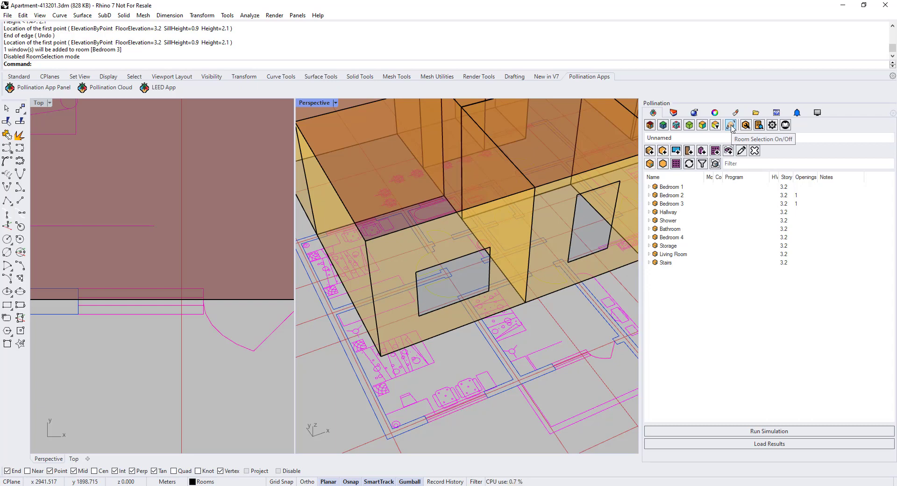
{"action": "left_click", "coordinate": [477, 258]}
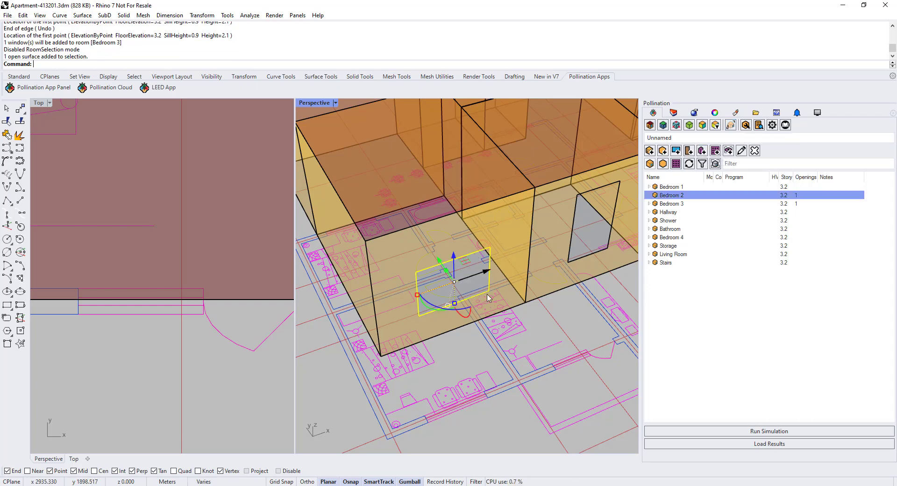
{"action": "key", "text": "Escape"}
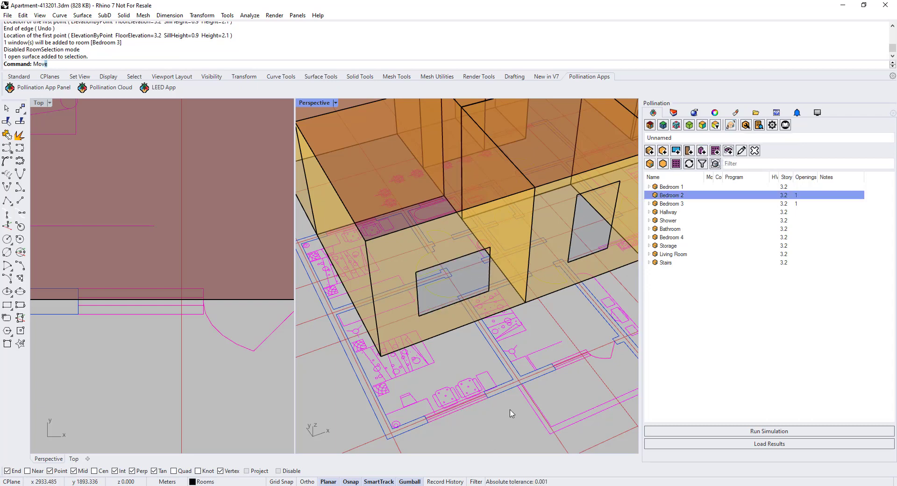
Use MoveEdge to raise the top edge of Bedroom 2's window to the top corner of Bedroom 3's window.
{"action": "key", "text": "Return"}
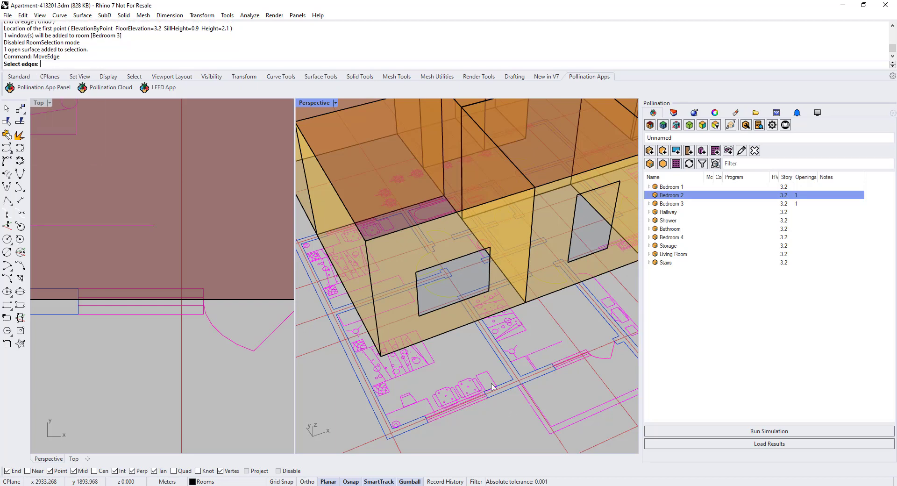
{"action": "left_click", "coordinate": [475, 253]}
{"action": "key", "text": "Return"}
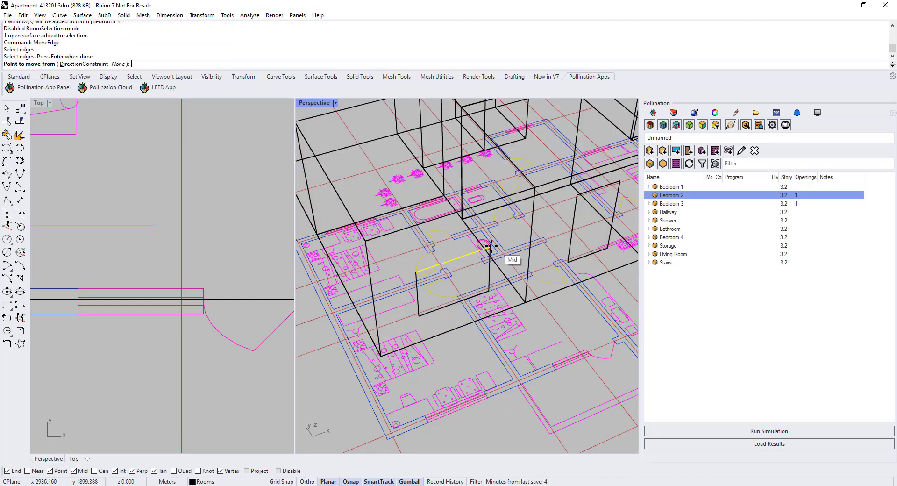
{"action": "right_click_drag", "start_coordinate": [484, 253], "coordinate": [480, 265]}
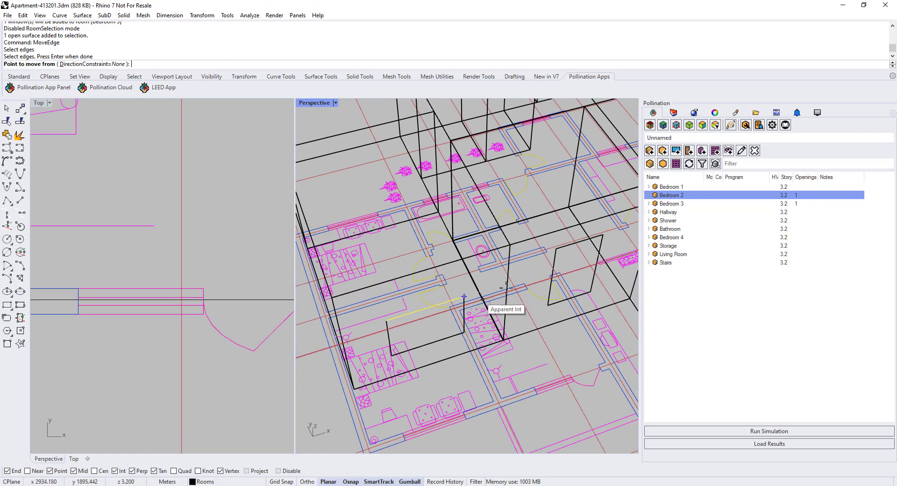
{"action": "left_click", "coordinate": [554, 270]}
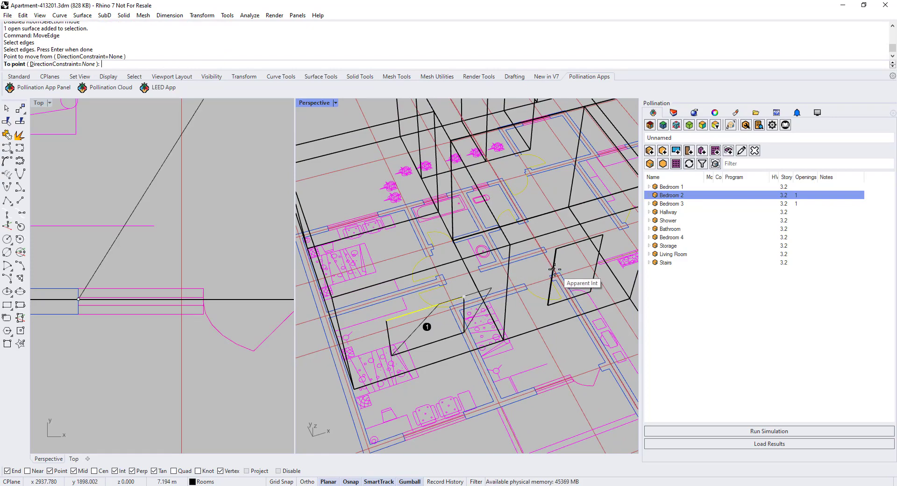
{"action": "left_click", "coordinate": [558, 249]}
Check the adjusted window in the whole model and turn room selection mode back on.
{"action": "scroll", "coordinate": [490, 262], "scroll_direction": "down", "scroll_amount": 10}
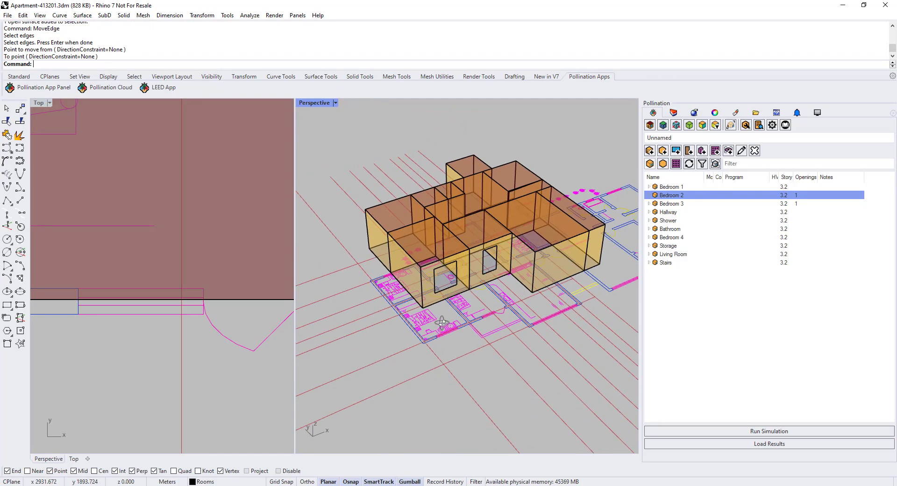
{"action": "right_click_drag", "start_coordinate": [525, 279], "coordinate": [487, 302]}
{"action": "left_click", "coordinate": [732, 127]}
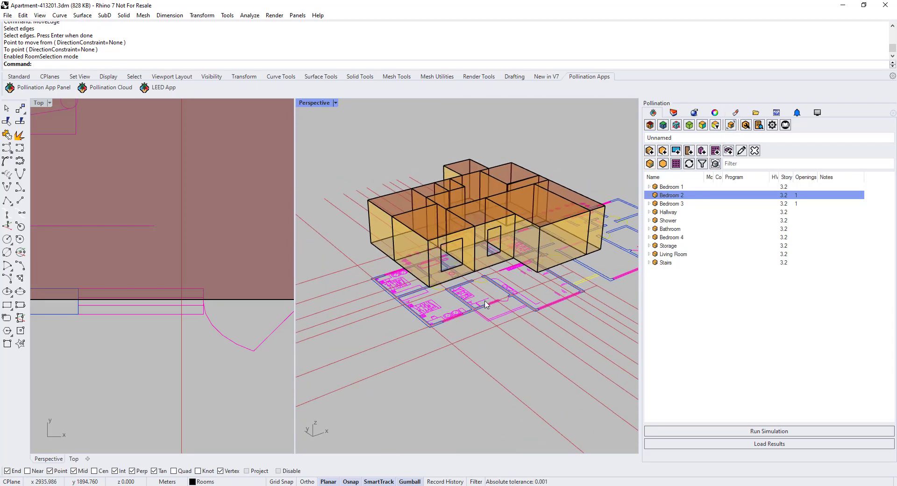
{"action": "scroll", "coordinate": [180, 308], "scroll_direction": "down", "scroll_amount": 5}
{"action": "scroll", "coordinate": [207, 334], "scroll_direction": "up", "scroll_amount": 10}
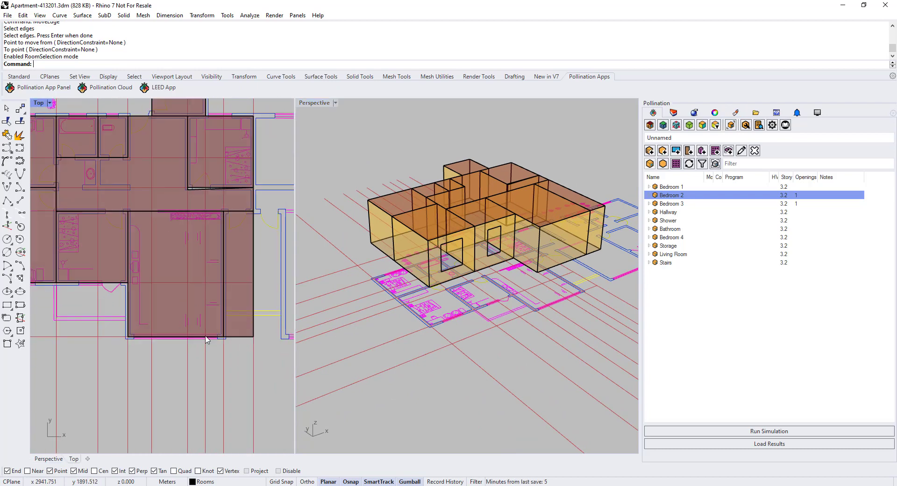
{"action": "right_click_drag", "start_coordinate": [156, 371], "coordinate": [140, 355]}
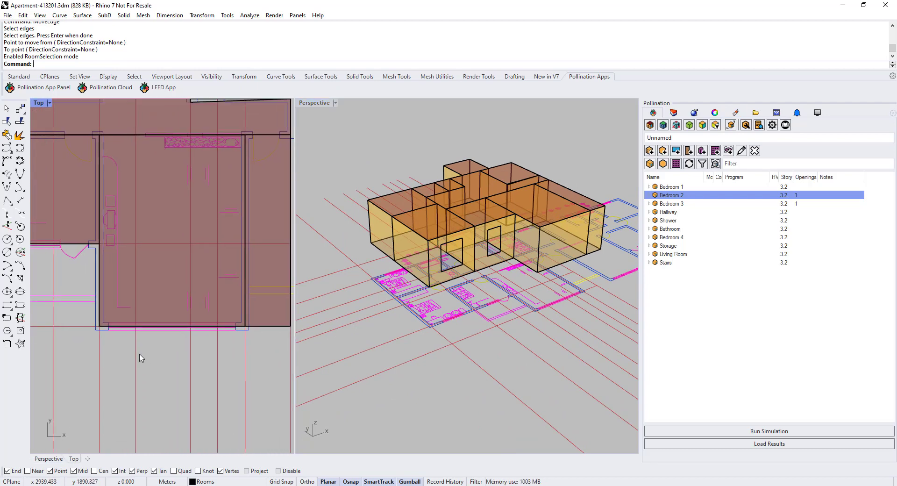
{"action": "scroll", "coordinate": [145, 354], "scroll_direction": "down", "scroll_amount": 3}
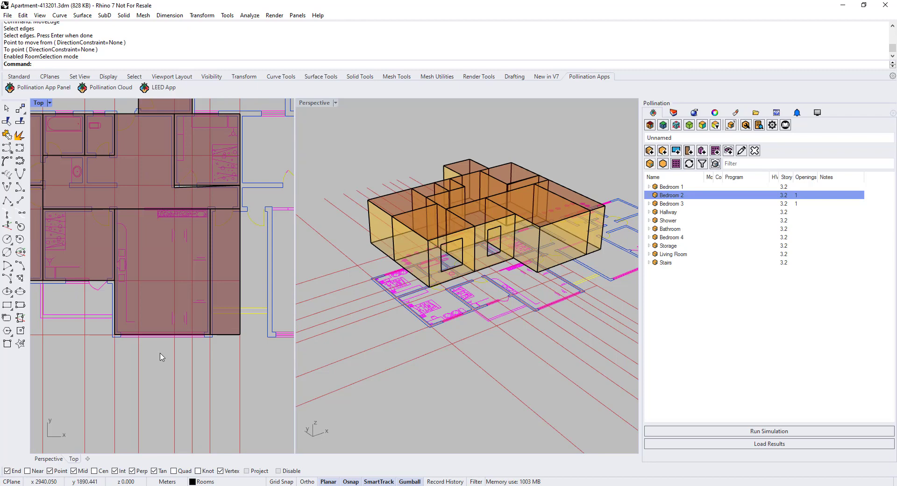
{"action": "type", "text": "PO_ColorByFaceType"}
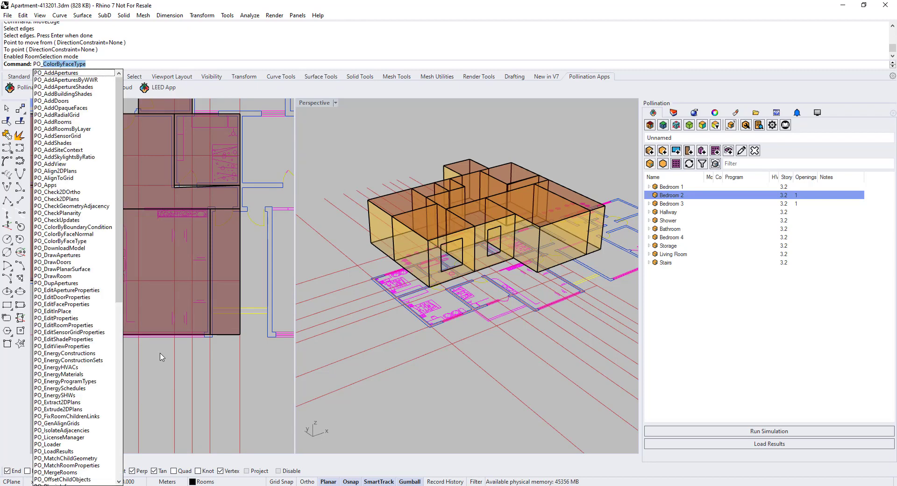
{"action": "key", "text": "Escape"}
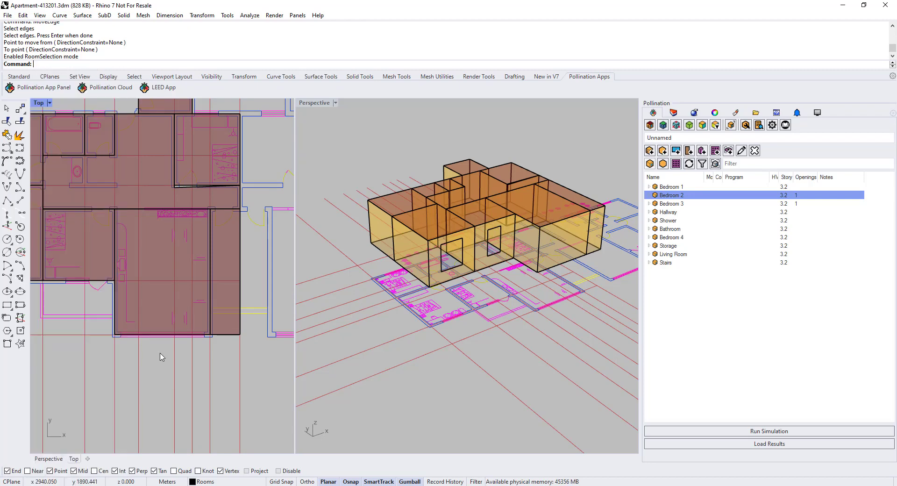
Draw a floor-plan-based aperture on the Living Room's outer wall along the plan's window symbol, 2.10 m high and about 4.20 m wide.
{"action": "left_click", "coordinate": [679, 152]}
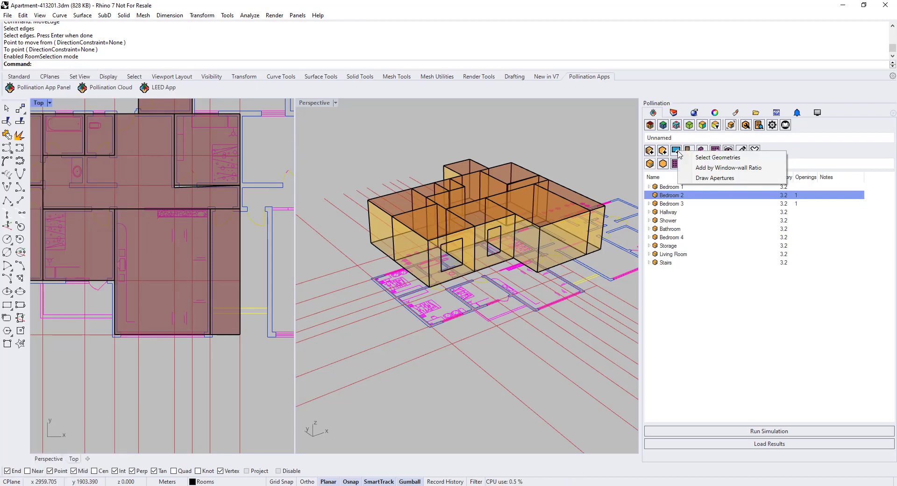
{"action": "left_click", "coordinate": [715, 178]}
{"action": "scroll", "coordinate": [204, 334], "scroll_direction": "down", "scroll_amount": 3}
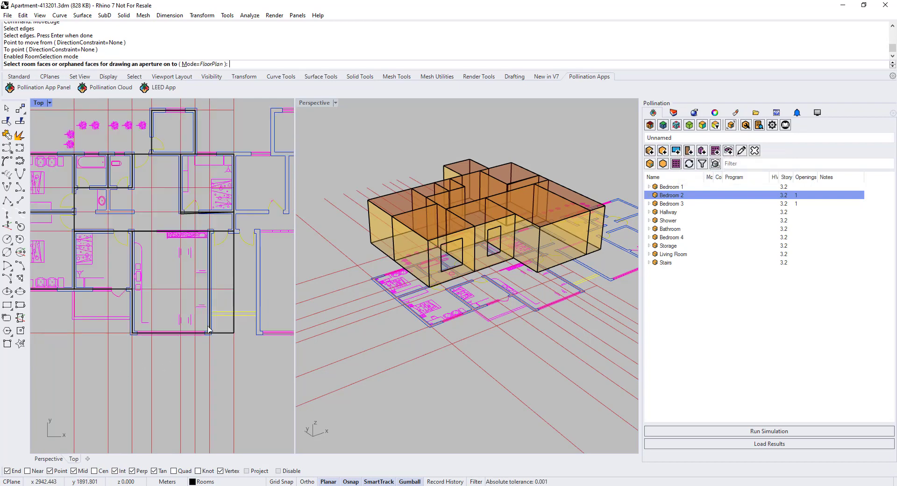
{"action": "scroll", "coordinate": [202, 333], "scroll_direction": "up", "scroll_amount": 3}
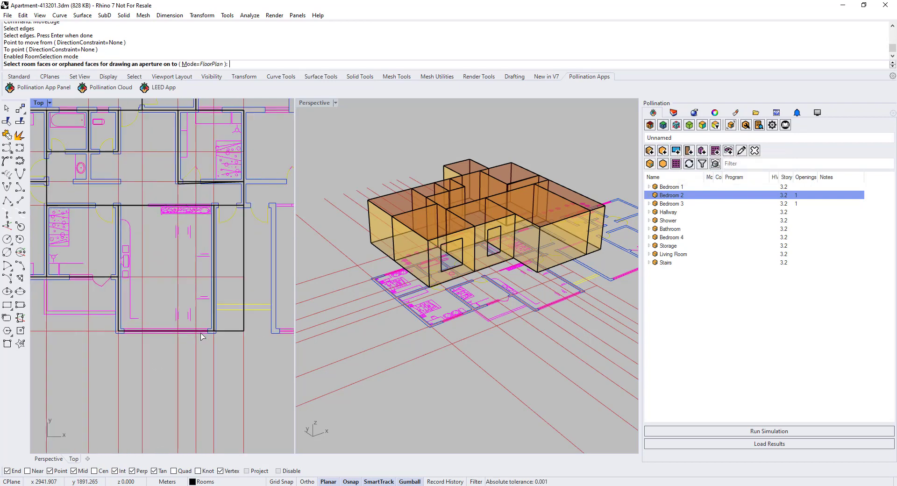
{"action": "left_click", "coordinate": [180, 320]}
{"action": "scroll", "coordinate": [114, 326], "scroll_direction": "up", "scroll_amount": 3}
{"action": "key", "text": "Return"}
{"action": "scroll", "coordinate": [102, 342], "scroll_direction": "up", "scroll_amount": 4}
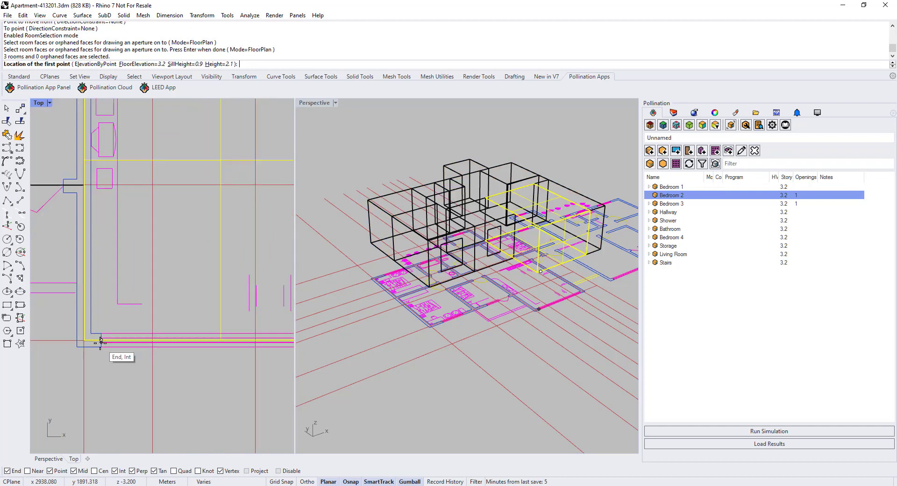
{"action": "left_click", "coordinate": [100, 344]}
{"action": "scroll", "coordinate": [70, 354], "scroll_direction": "down", "scroll_amount": 11}
{"action": "scroll", "coordinate": [162, 355], "scroll_direction": "up", "scroll_amount": 9}
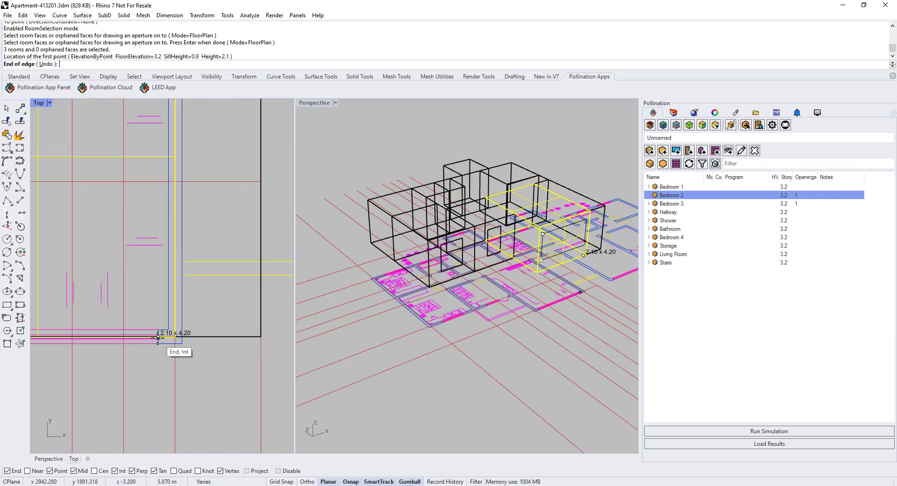
{"action": "left_click", "coordinate": [160, 344]}
{"action": "key", "text": "Return"}
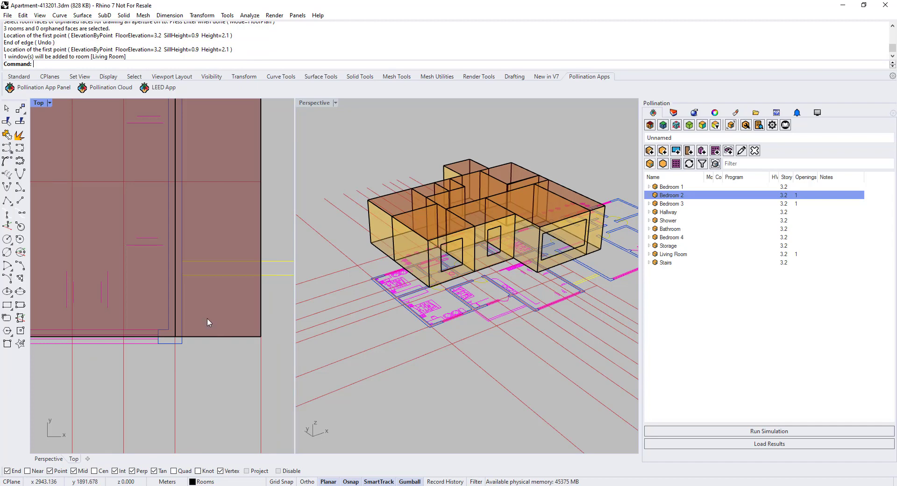
Select Bedroom 1, Shower and Bathroom for Draw Apertures and trace Bedroom 1's window between the ends of its plan symbol.
{"action": "scroll", "coordinate": [209, 322], "scroll_direction": "down", "scroll_amount": 4}
{"action": "scroll", "coordinate": [209, 329], "scroll_direction": "down", "scroll_amount": 5}
{"action": "scroll", "coordinate": [102, 226], "scroll_direction": "up", "scroll_amount": 4}
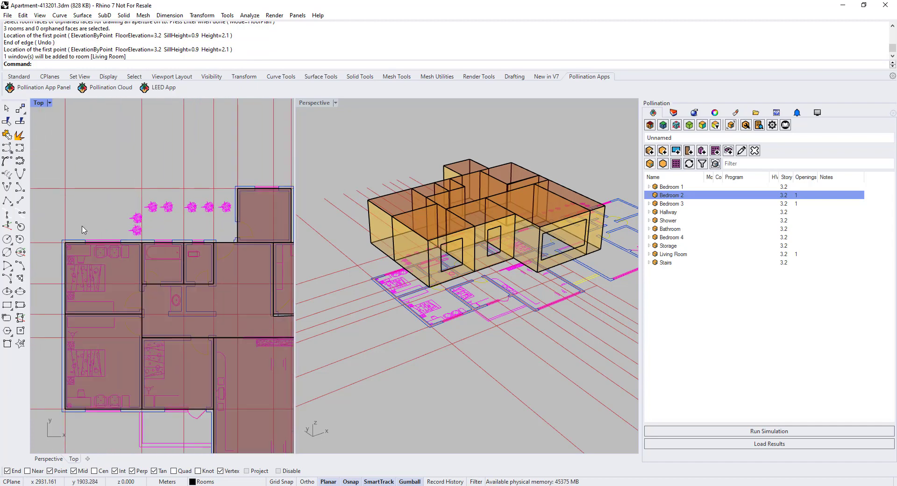
{"action": "scroll", "coordinate": [126, 248], "scroll_direction": "up", "scroll_amount": 3}
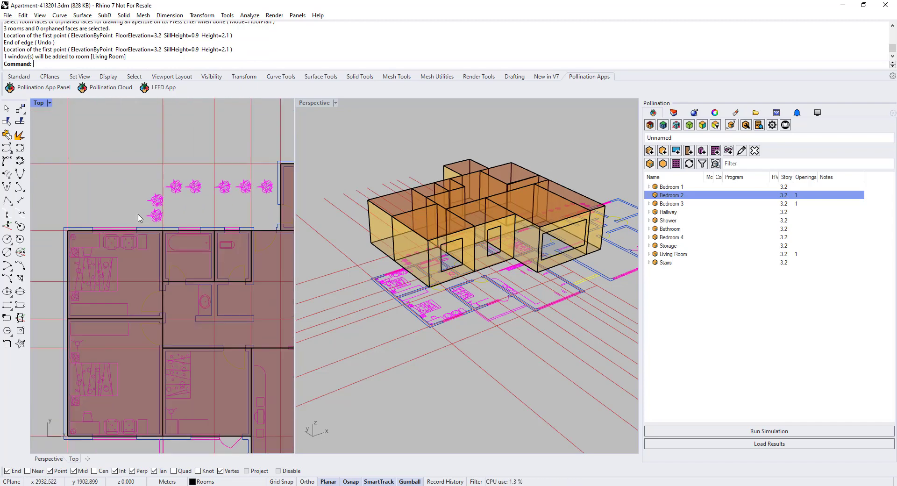
{"action": "key", "text": "Return"}
{"action": "left_click_drag", "start_coordinate": [242, 209], "coordinate": [96, 252]}
{"action": "scroll", "coordinate": [104, 211], "scroll_direction": "up", "scroll_amount": 4}
{"action": "key", "text": "Return"}
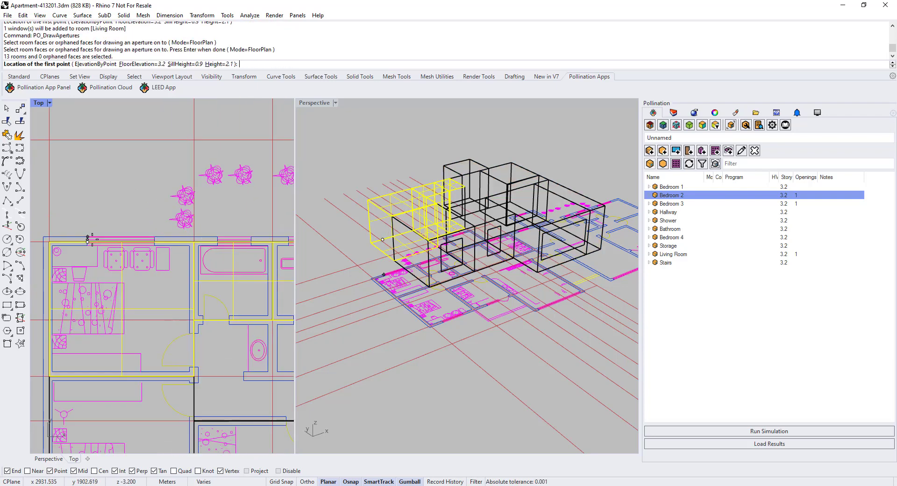
{"action": "left_click", "coordinate": [87, 242]}
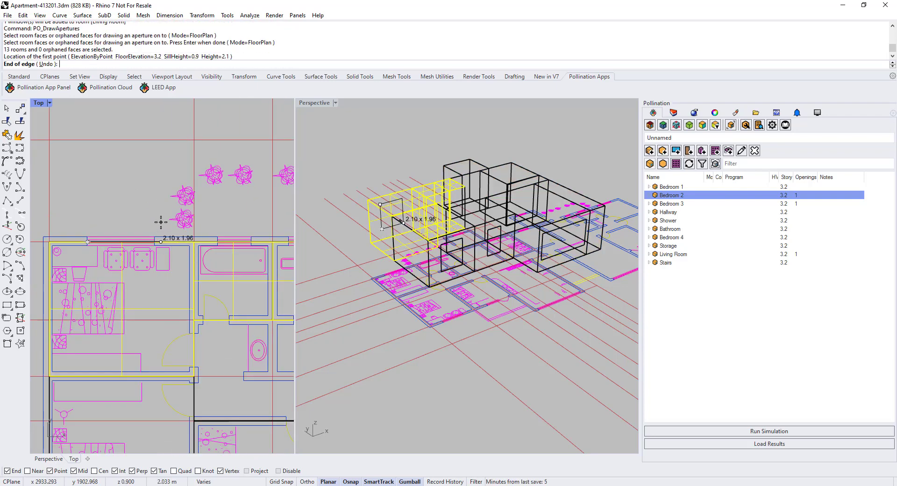
{"action": "scroll", "coordinate": [159, 220], "scroll_direction": "up", "scroll_amount": 3}
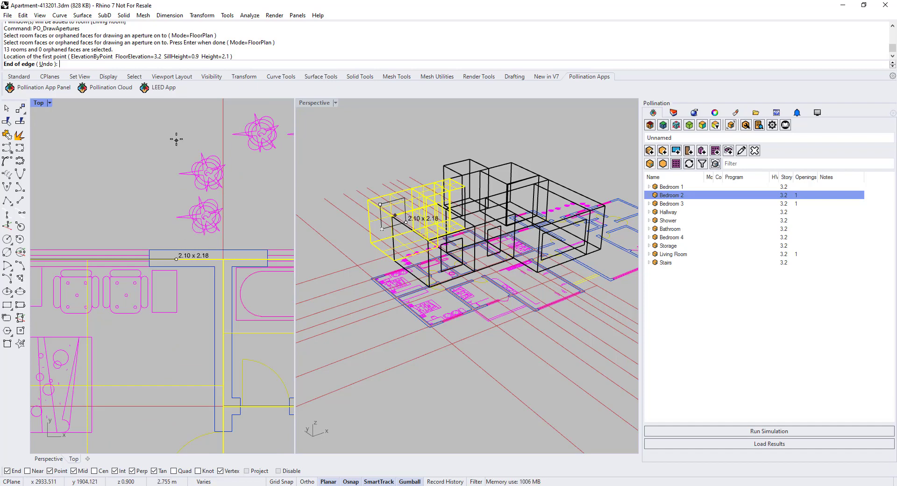
{"action": "left_click", "coordinate": [149, 250]}
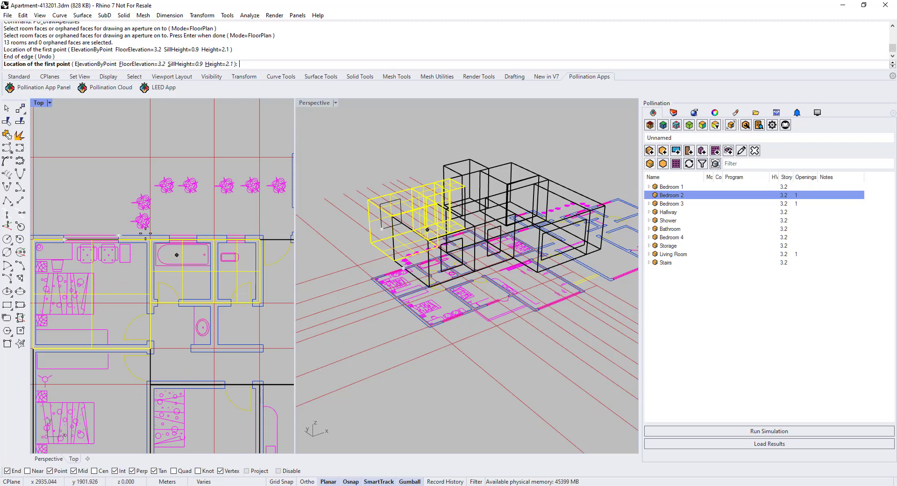
Trace the Shower's window along its opening in the floor plan and finish adding the Bedroom 1 and Shower apertures.
{"action": "scroll", "coordinate": [173, 213], "scroll_direction": "up", "scroll_amount": 3}
{"action": "scroll", "coordinate": [172, 213], "scroll_direction": "up", "scroll_amount": 1}
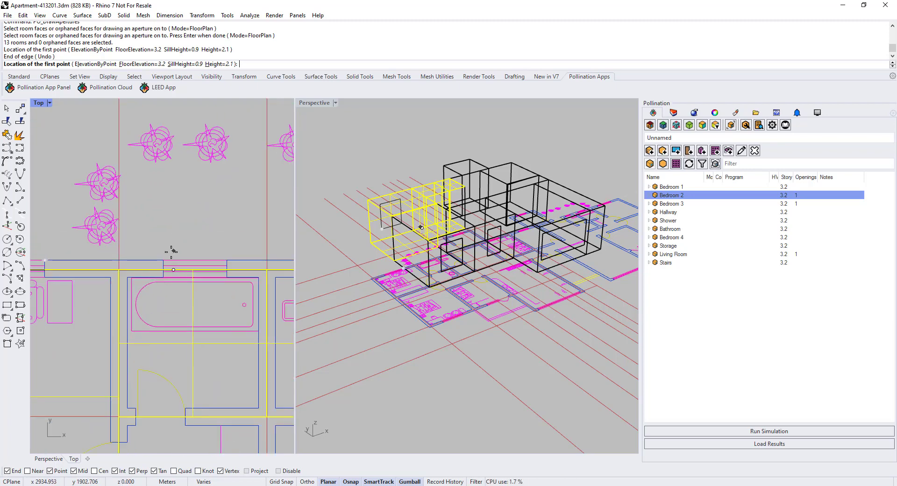
{"action": "left_click", "coordinate": [163, 270]}
{"action": "left_click", "coordinate": [226, 260]}
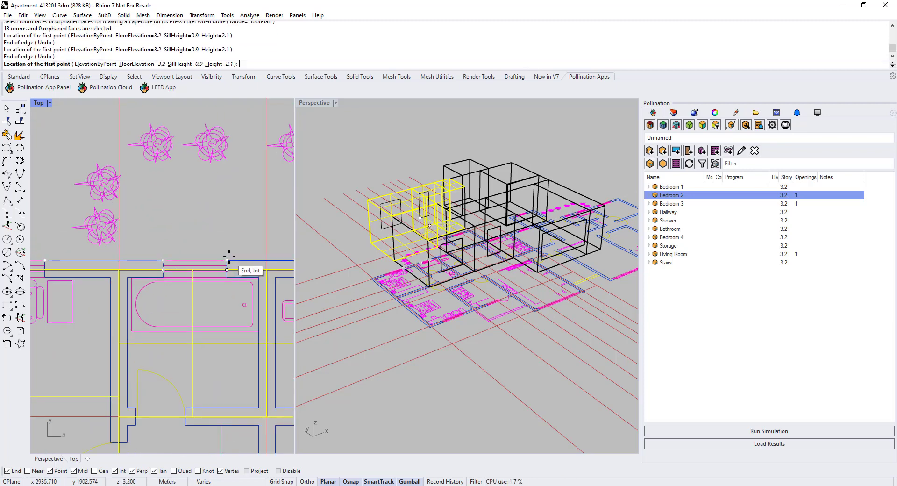
{"action": "scroll", "coordinate": [124, 208], "scroll_direction": "down", "scroll_amount": 2}
{"action": "key", "text": "Return"}
{"action": "scroll", "coordinate": [207, 262], "scroll_direction": "down", "scroll_amount": 1}
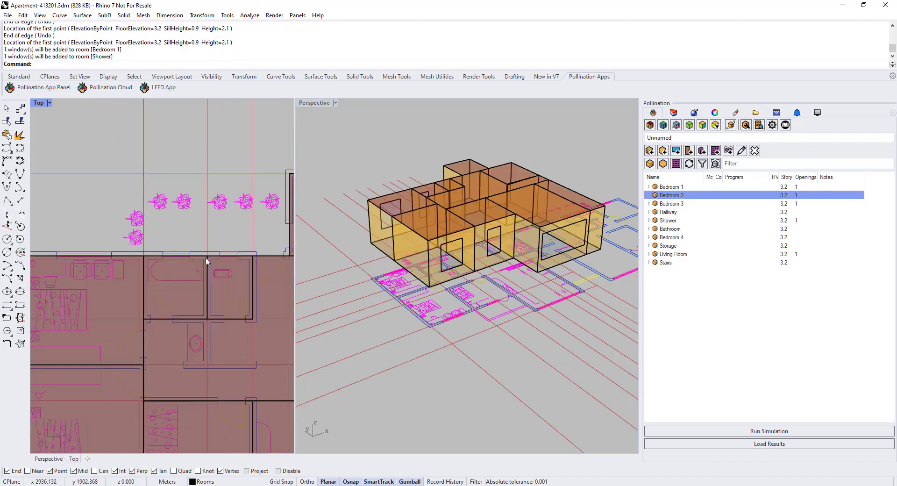
Check the new windows in 3D and draw a Bathroom aperture between the ends of its window symbol in the floor plan.
{"action": "scroll", "coordinate": [431, 208], "scroll_direction": "up", "scroll_amount": 6}
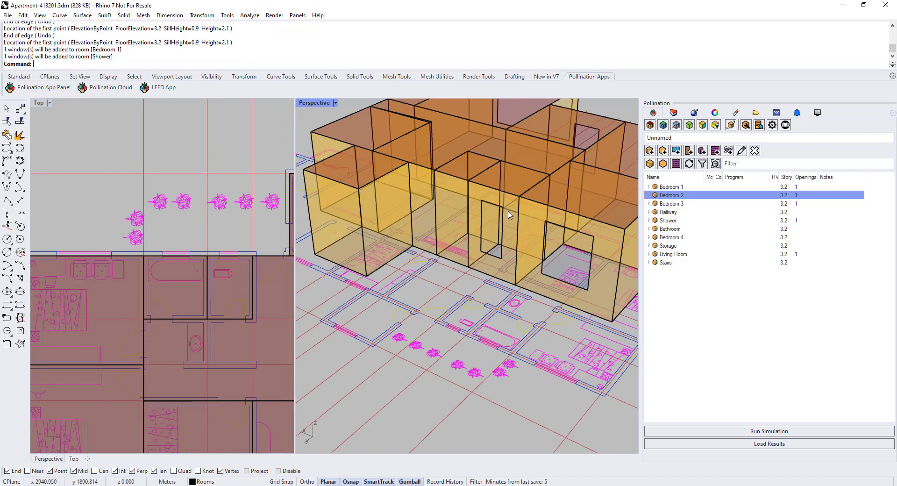
{"action": "right_click_drag", "start_coordinate": [505, 241], "coordinate": [496, 250]}
{"action": "scroll", "coordinate": [164, 250], "scroll_direction": "down", "scroll_amount": 7}
{"action": "scroll", "coordinate": [187, 250], "scroll_direction": "up", "scroll_amount": 9}
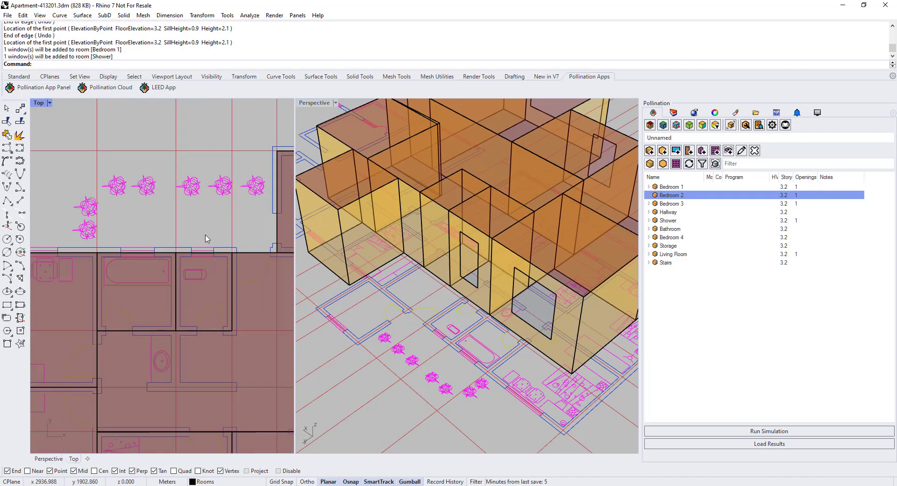
{"action": "right_click", "coordinate": [211, 228]}
{"action": "left_click_drag", "start_coordinate": [213, 226], "coordinate": [198, 262]}
{"action": "scroll", "coordinate": [187, 254], "scroll_direction": "up", "scroll_amount": 5}
{"action": "key", "text": "Return"}
{"action": "left_click", "coordinate": [178, 276]}
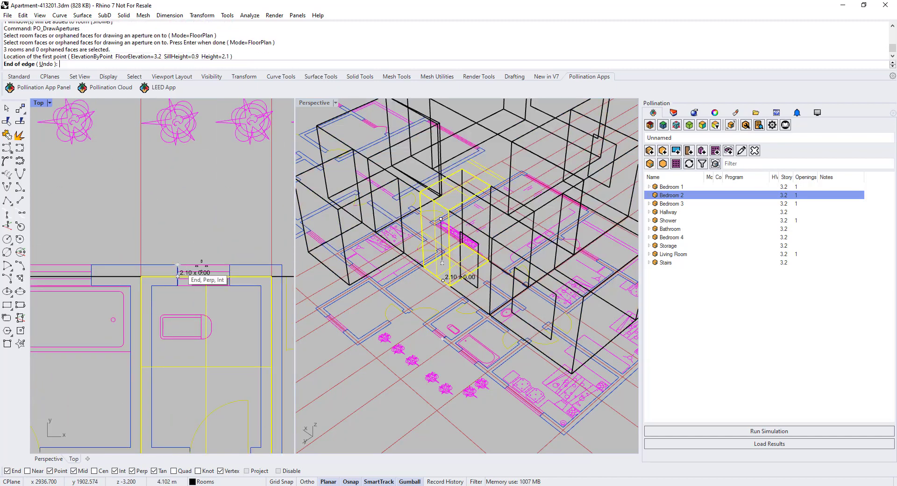
{"action": "left_click", "coordinate": [229, 265]}
{"action": "key", "text": "Return"}
Draw an aperture on the Storage room's outer wall along its plan window symbol, 2.10 m high and about 1.20 m wide.
{"action": "mouse_move", "coordinate": [91, 180]}
{"action": "right_mouse_down"}
{"action": "mouse_move", "coordinate": [115, 196]}
{"action": "mouse_move", "coordinate": [145, 292]}
{"action": "right_mouse_up"}
{"action": "scroll", "coordinate": [184, 200], "scroll_direction": "up", "scroll_amount": 4}
{"action": "key", "text": "Return"}
{"action": "left_click", "coordinate": [141, 265]}
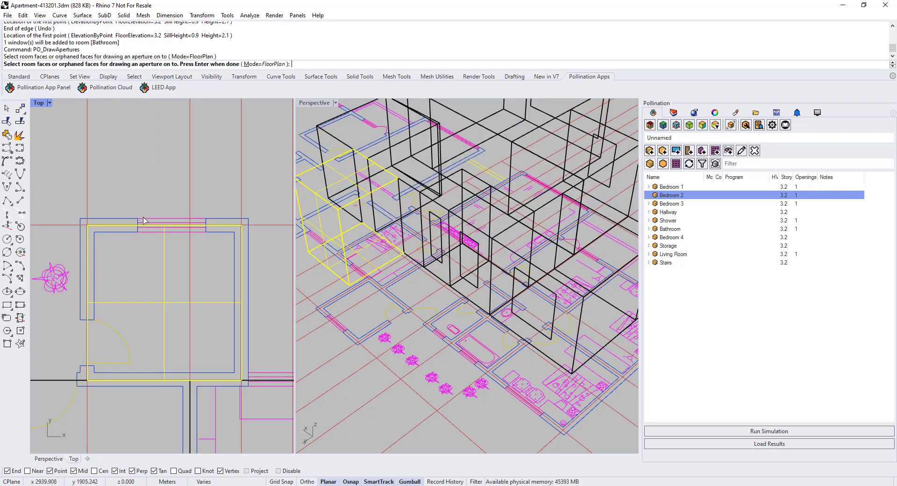
{"action": "key", "text": "Return"}
{"action": "left_click", "coordinate": [138, 218]}
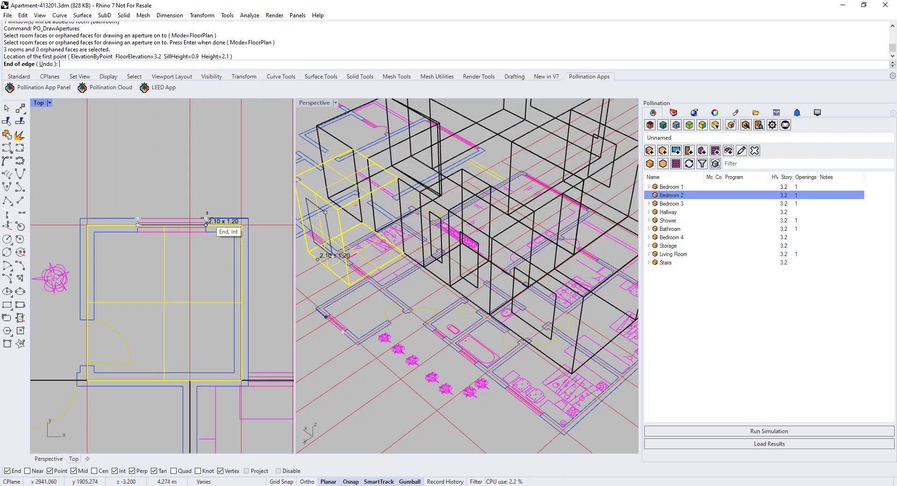
{"action": "left_click", "coordinate": [206, 220]}
{"action": "key", "text": "Return"}
Draw an aperture on Bedroom 4's outer wall between the ends of its window symbol in the floor plan.
{"action": "scroll", "coordinate": [153, 226], "scroll_direction": "down", "scroll_amount": 2}
{"action": "scroll", "coordinate": [201, 271], "scroll_direction": "down", "scroll_amount": 1}
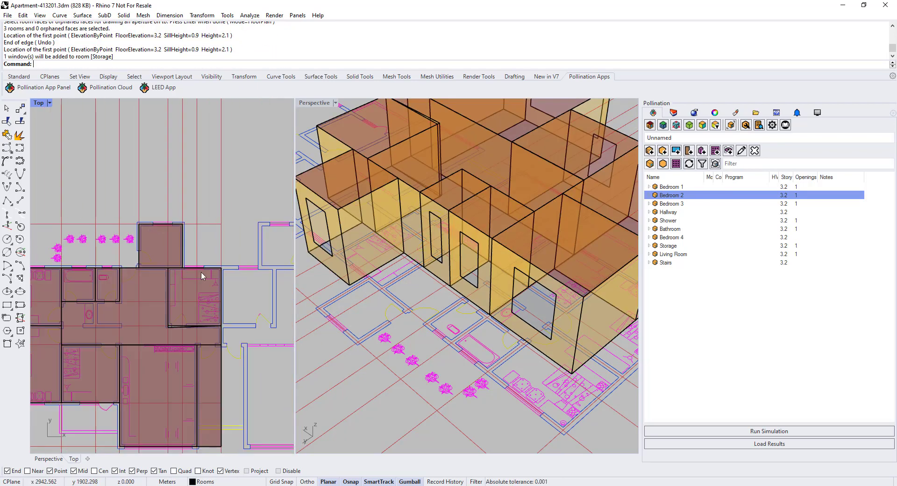
{"action": "scroll", "coordinate": [198, 271], "scroll_direction": "up", "scroll_amount": 2}
{"action": "scroll", "coordinate": [191, 267], "scroll_direction": "up", "scroll_amount": 2}
{"action": "key", "text": "Return"}
{"action": "left_click_drag", "start_coordinate": [211, 237], "coordinate": [179, 323]}
{"action": "key", "text": "Return"}
{"action": "left_click", "coordinate": [154, 286]}
{"action": "scroll", "coordinate": [112, 270], "scroll_direction": "down", "scroll_amount": 6}
{"action": "scroll", "coordinate": [190, 290], "scroll_direction": "up", "scroll_amount": 8}
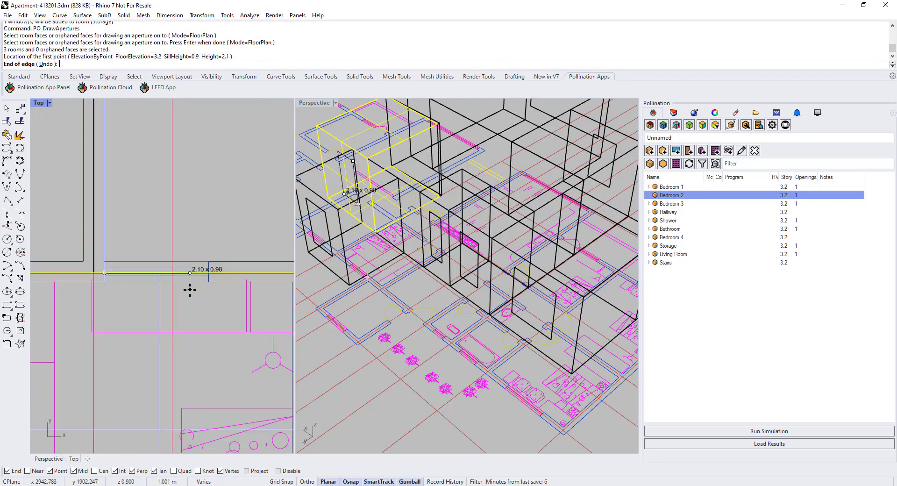
{"action": "left_click", "coordinate": [218, 265]}
{"action": "key", "text": "Return"}
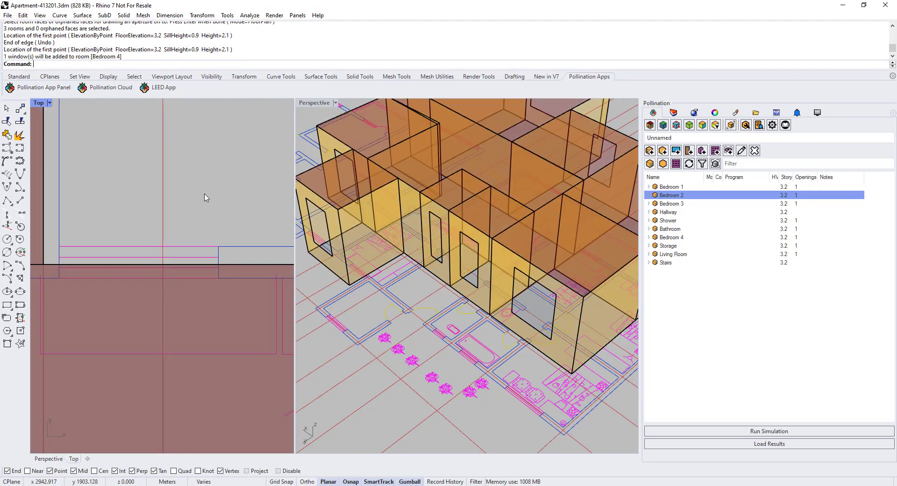
Examine the apartment's windows from several sides in 3D and inspect the Stairs area in plan and perspective.
{"action": "scroll", "coordinate": [468, 262], "scroll_direction": "down", "scroll_amount": 8}
{"action": "right_click_drag", "start_coordinate": [434, 262], "coordinate": [310, 260]}
{"action": "scroll", "coordinate": [201, 260], "scroll_direction": "down", "scroll_amount": 5}
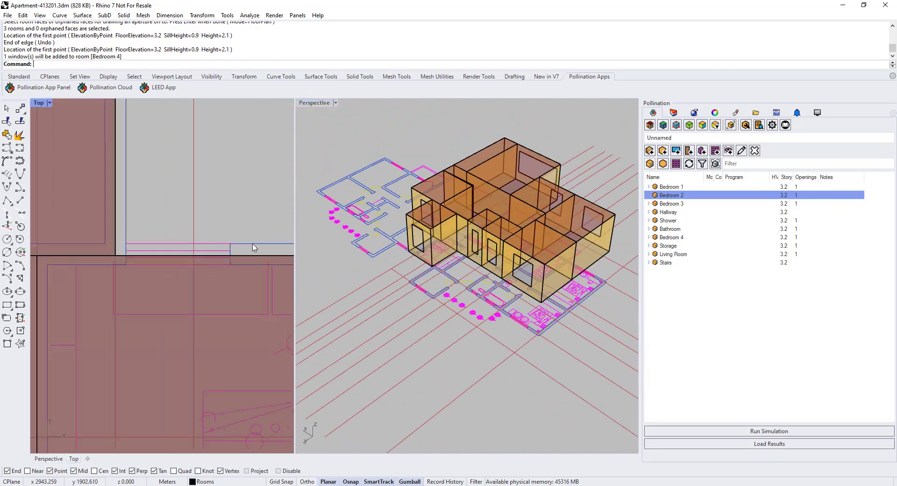
{"action": "scroll", "coordinate": [200, 260], "scroll_direction": "down", "scroll_amount": 3}
{"action": "right_click_drag", "start_coordinate": [250, 282], "coordinate": [247, 220]}
{"action": "scroll", "coordinate": [231, 344], "scroll_direction": "up", "scroll_amount": 5}
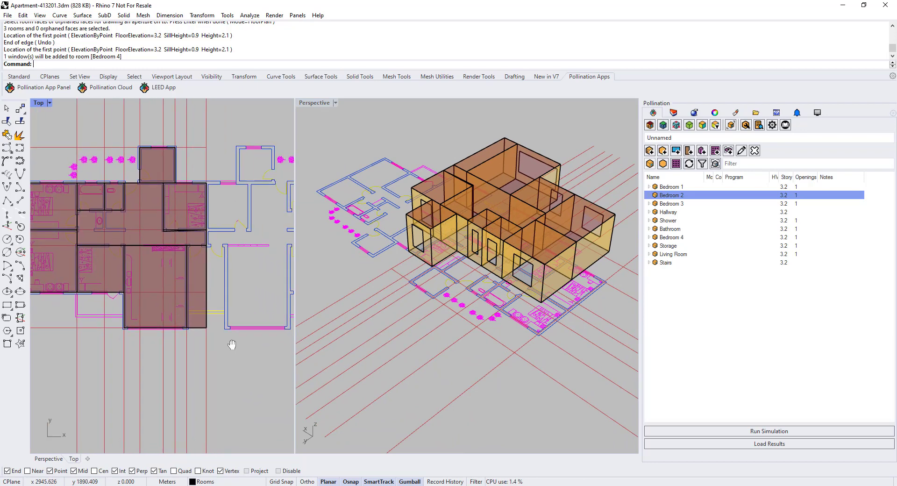
{"action": "scroll", "coordinate": [208, 320], "scroll_direction": "down", "scroll_amount": 2}
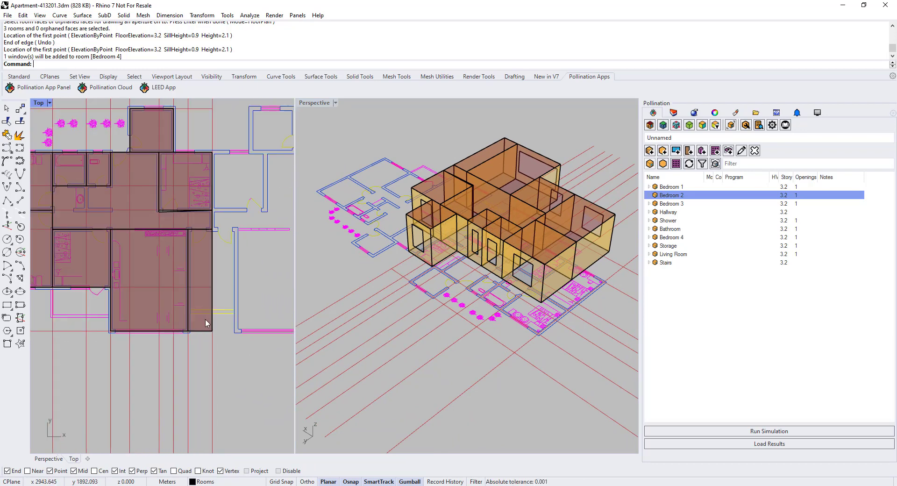
{"action": "scroll", "coordinate": [211, 318], "scroll_direction": "down", "scroll_amount": 2}
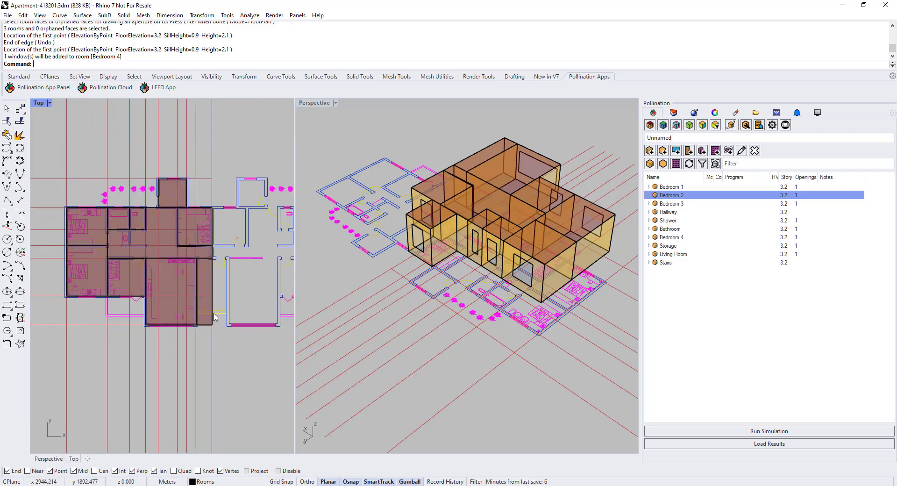
{"action": "scroll", "coordinate": [543, 274], "scroll_direction": "up", "scroll_amount": 10}
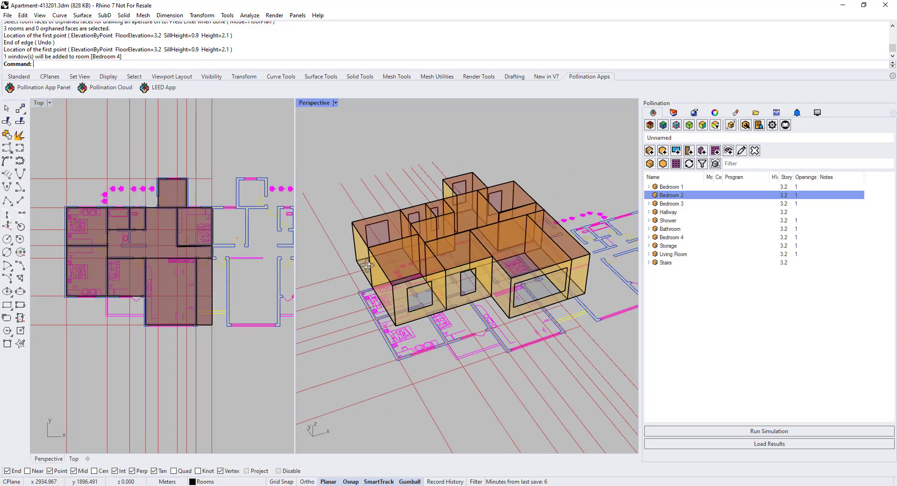
{"action": "scroll", "coordinate": [450, 271], "scroll_direction": "down", "scroll_amount": 5}
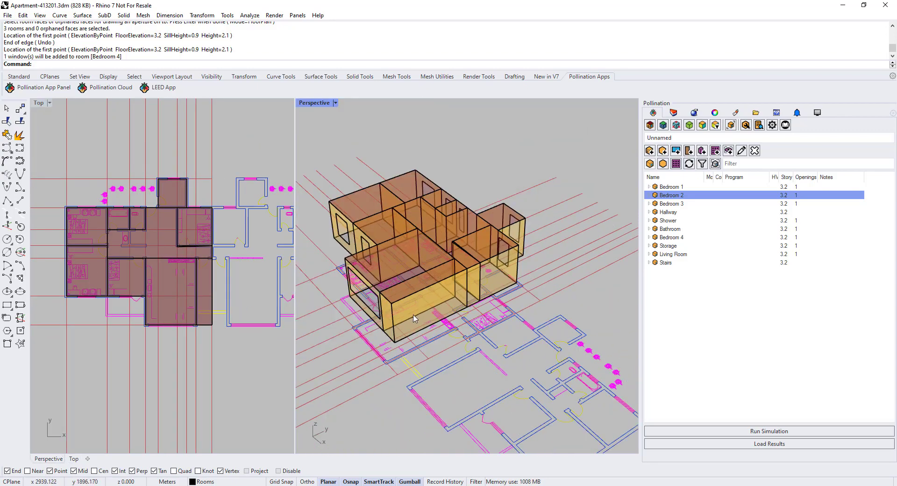
{"action": "scroll", "coordinate": [420, 336], "scroll_direction": "up", "scroll_amount": 6}
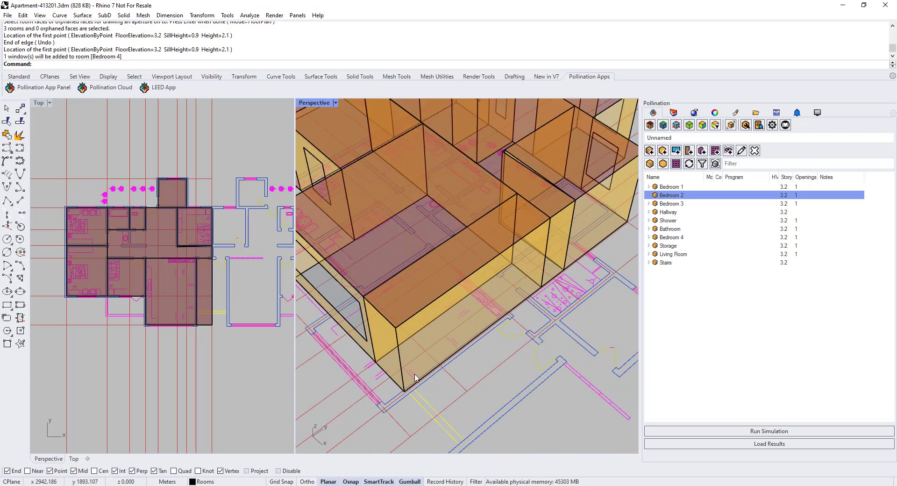
Move the Stairs room's long outer face 1.500 m outward with MoveFace, so the room spans the full stairwell in the plan.
{"action": "type", "text": "Fd"}
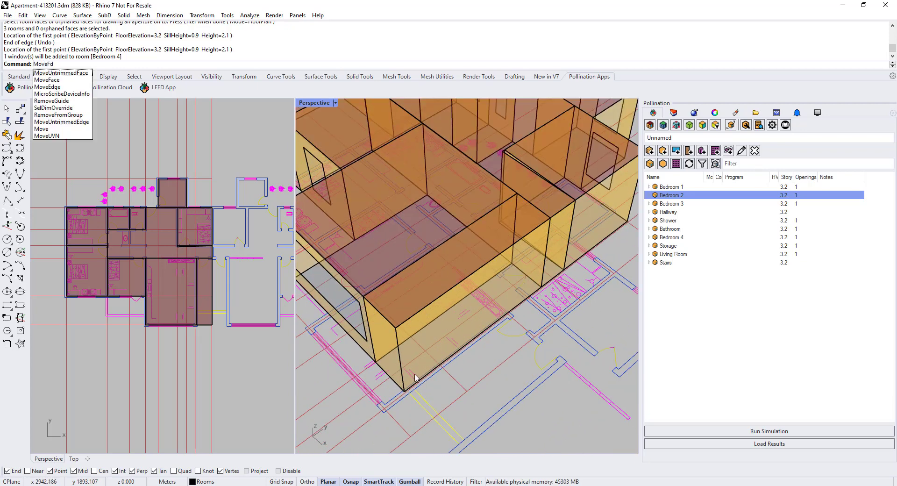
{"action": "key", "text": "BackSpace"}
{"action": "type", "text": "ace"}
{"action": "key", "text": "Return"}
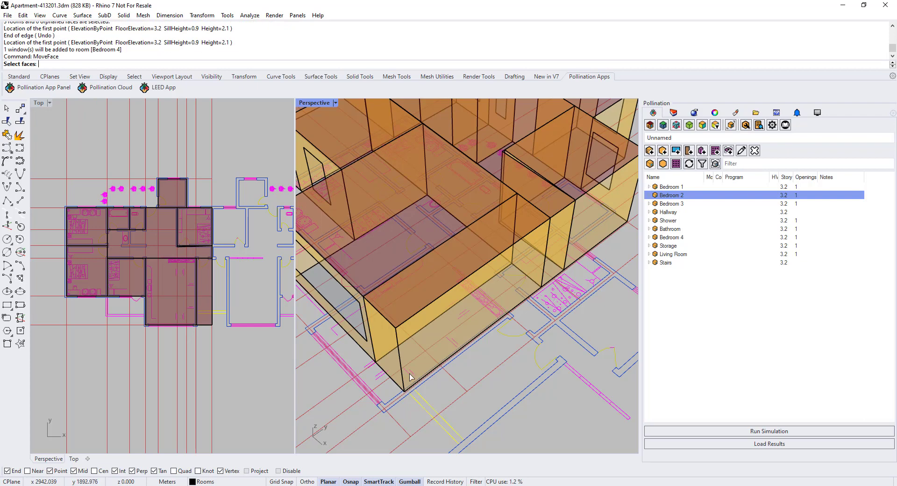
{"action": "left_click", "coordinate": [402, 331]}
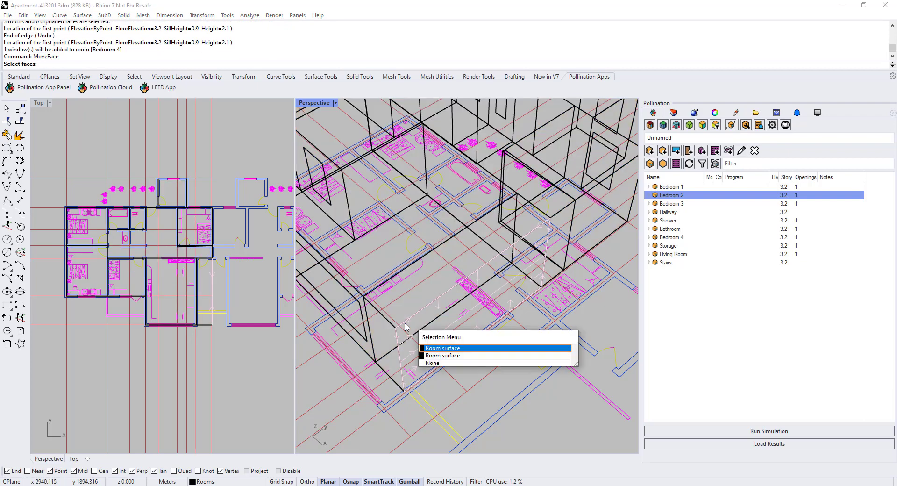
{"action": "left_click", "coordinate": [442, 348]}
{"action": "scroll", "coordinate": [367, 313], "scroll_direction": "up", "scroll_amount": 2}
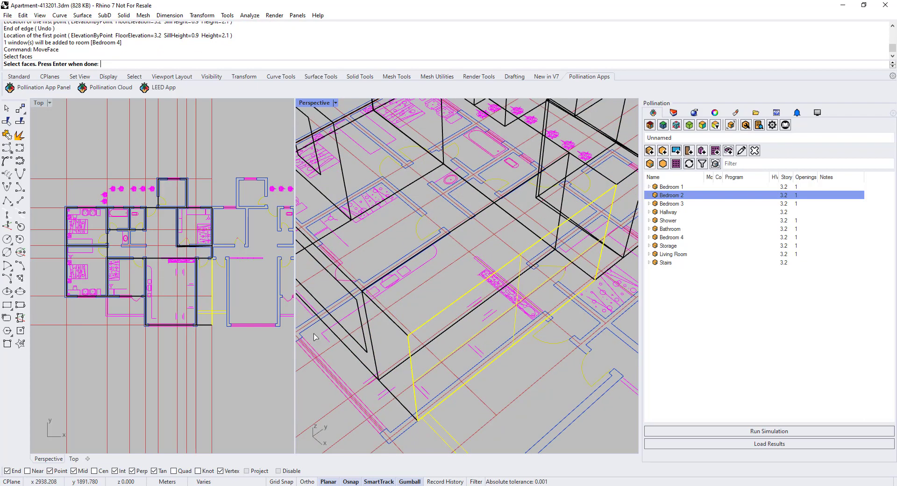
{"action": "key", "text": "Return"}
{"action": "scroll", "coordinate": [206, 332], "scroll_direction": "up", "scroll_amount": 10}
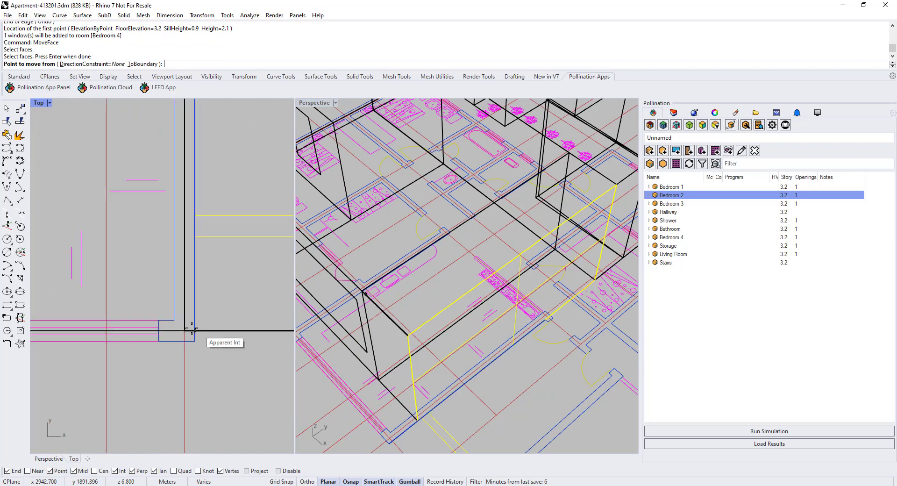
{"action": "left_click", "coordinate": [191, 329]}
{"action": "scroll", "coordinate": [205, 331], "scroll_direction": "down", "scroll_amount": 4}
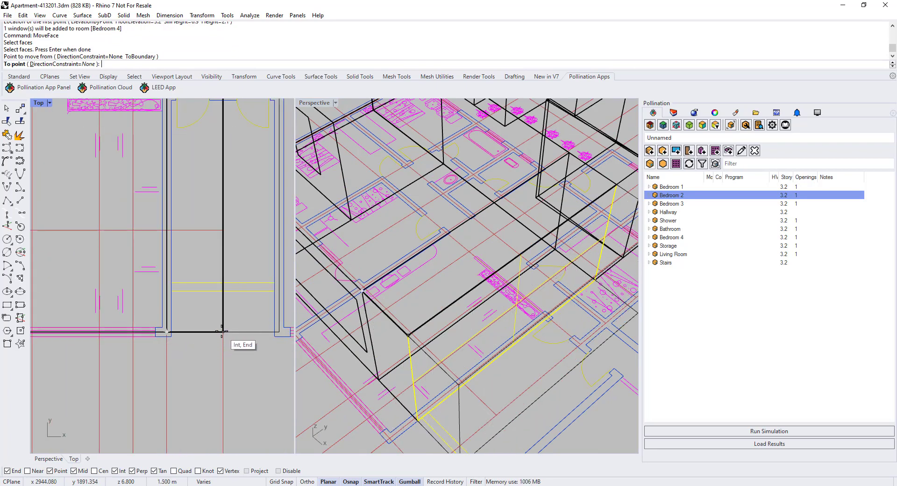
{"action": "left_click", "coordinate": [222, 331]}
{"action": "scroll", "coordinate": [473, 265], "scroll_direction": "down", "scroll_amount": 6}
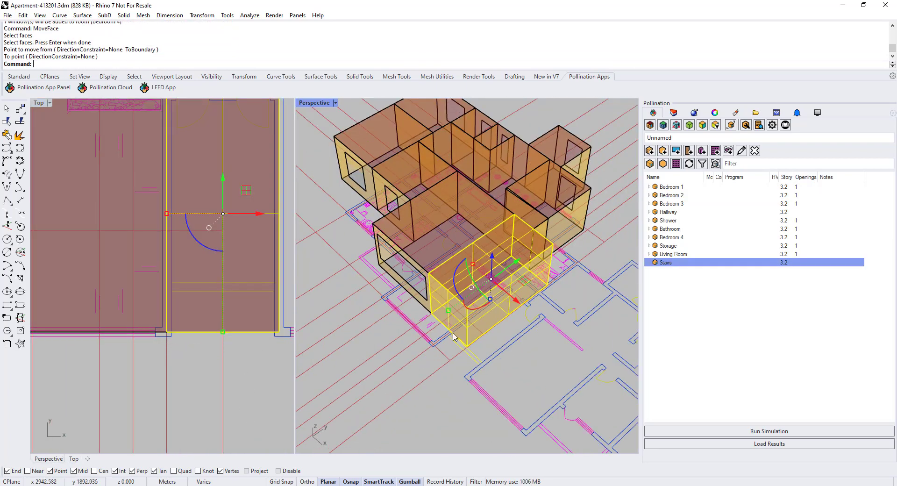
Examine the widened Stairs room in 3D and the corner between Bedroom 4 and the Hallway in plan.
{"action": "left_click", "coordinate": [445, 401]}
{"action": "right_click_drag", "start_coordinate": [445, 401], "coordinate": [374, 259]}
{"action": "scroll", "coordinate": [227, 312], "scroll_direction": "down", "scroll_amount": 7}
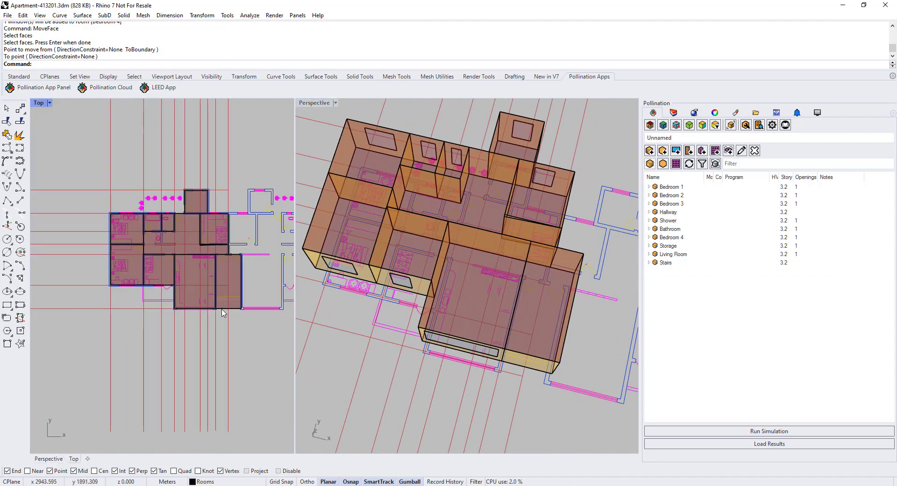
{"action": "scroll", "coordinate": [238, 279], "scroll_direction": "up", "scroll_amount": 8}
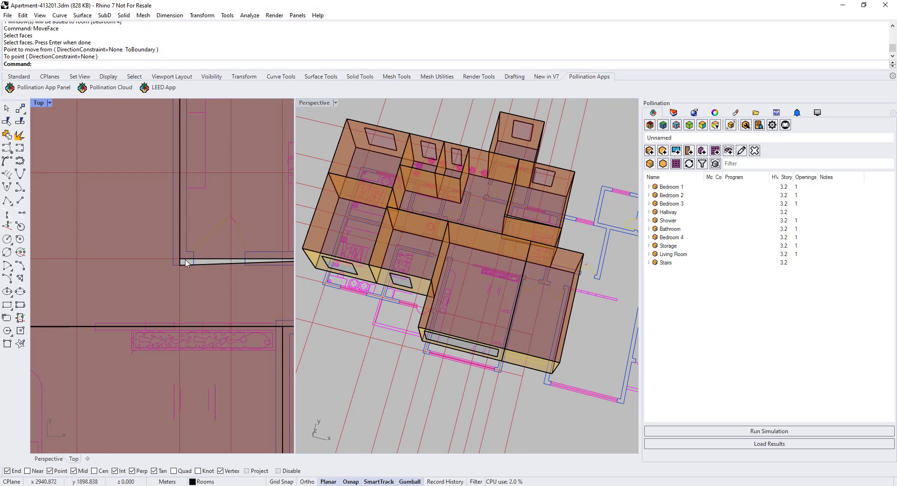
{"action": "scroll", "coordinate": [159, 252], "scroll_direction": "down", "scroll_amount": 5}
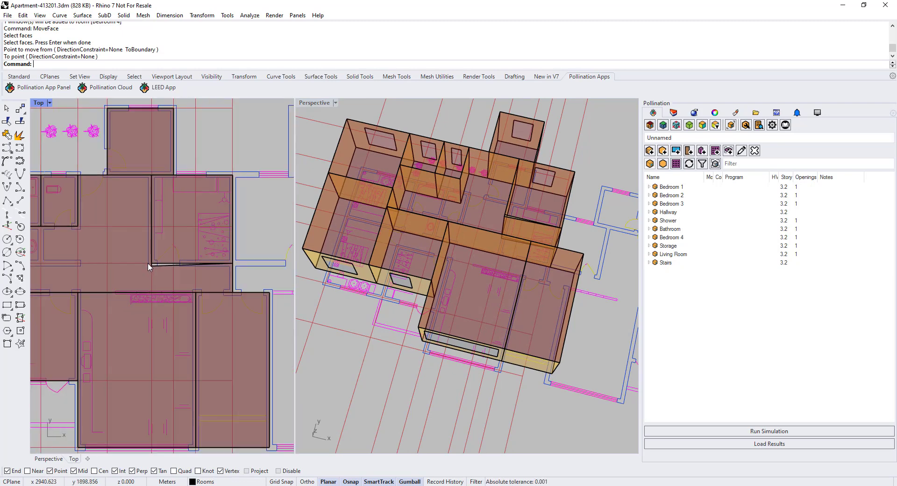
{"action": "scroll", "coordinate": [174, 232], "scroll_direction": "down", "scroll_amount": 4}
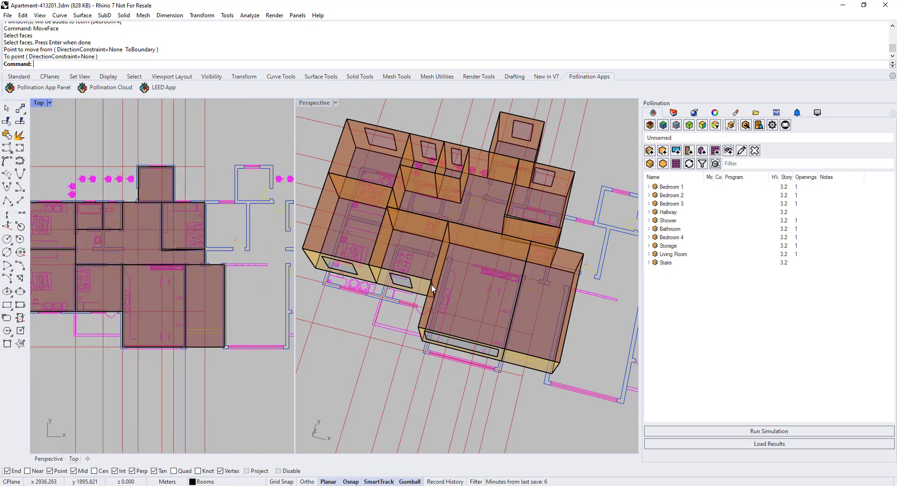
{"action": "right_click_drag", "start_coordinate": [432, 288], "coordinate": [419, 299]}
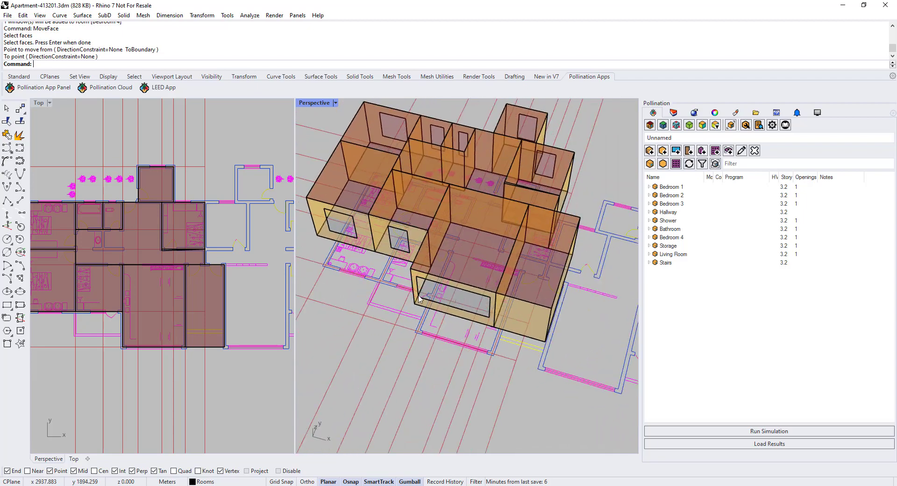
Mirror a copy of all ten rooms across the Y-direction line through Bedroom 4's outer corner at the party wall.
{"action": "scroll", "coordinate": [181, 265], "scroll_direction": "down", "scroll_amount": 5}
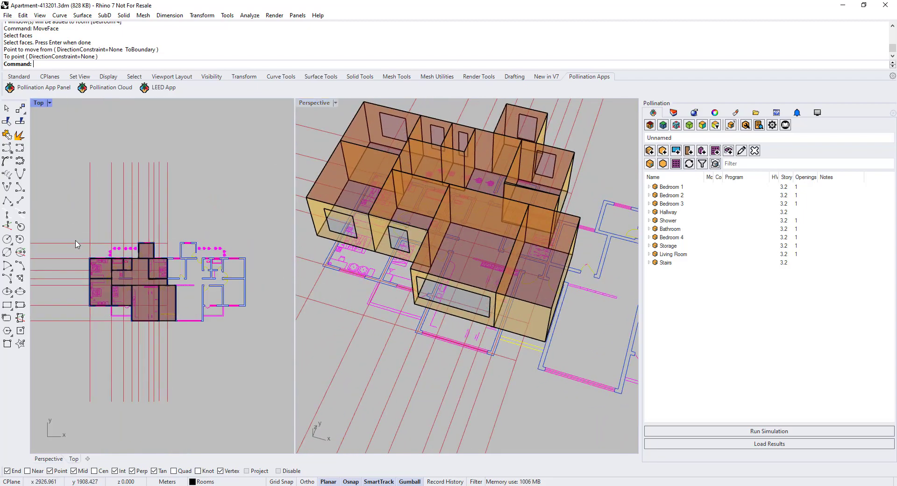
{"action": "key", "text": "Return"}
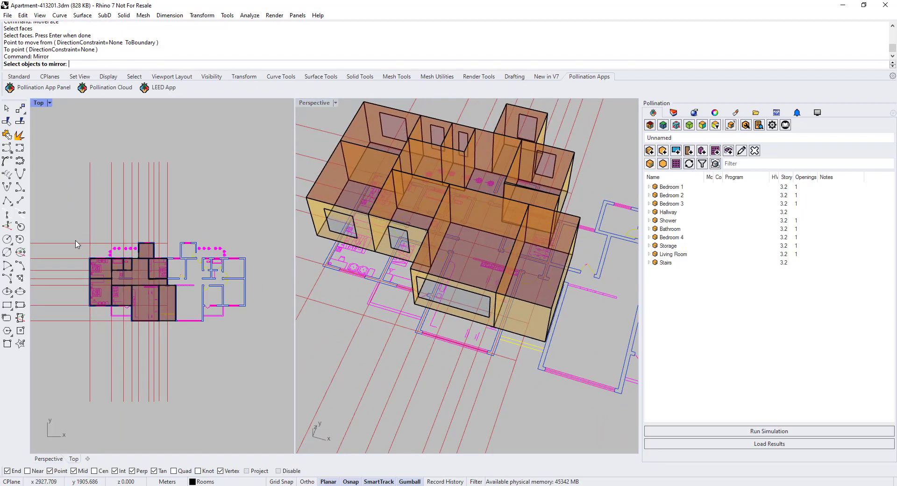
{"action": "left_click_drag", "start_coordinate": [81, 227], "coordinate": [203, 359]}
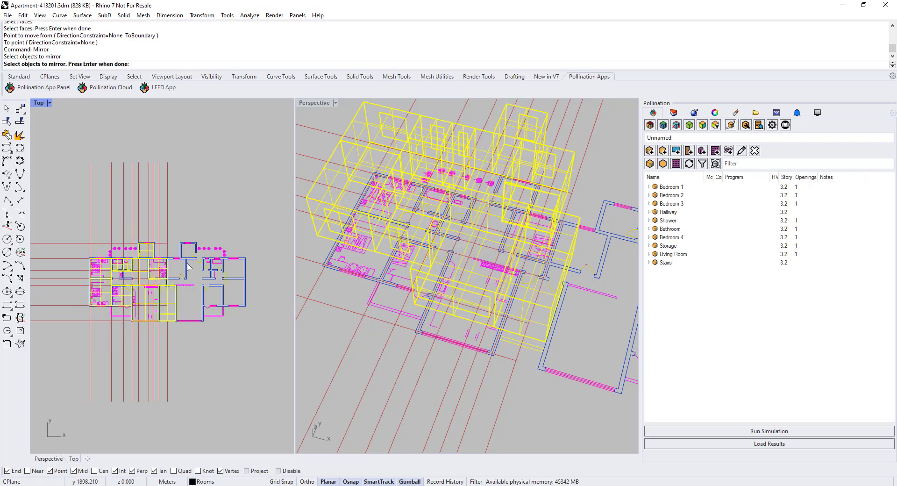
{"action": "scroll", "coordinate": [159, 271], "scroll_direction": "up", "scroll_amount": 5}
{"action": "scroll", "coordinate": [172, 304], "scroll_direction": "up", "scroll_amount": 5}
{"action": "key", "text": "Return"}
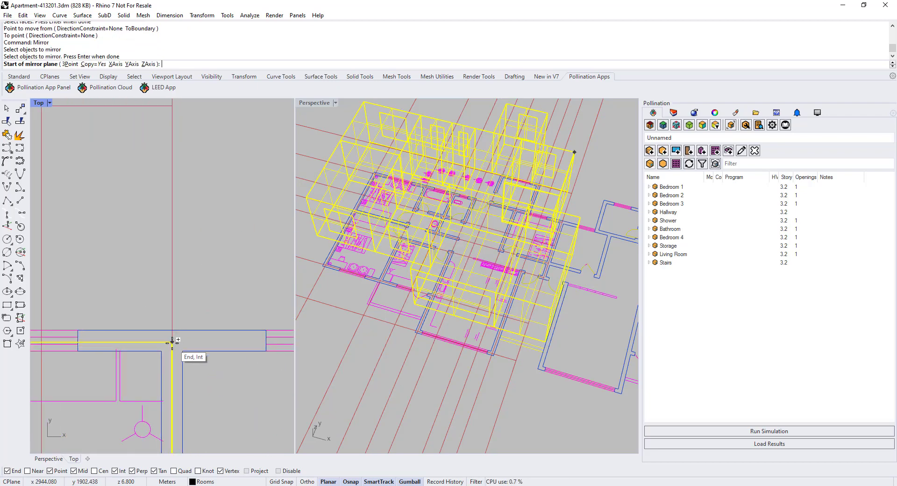
{"action": "left_click", "coordinate": [172, 342]}
{"action": "key", "text": "shift"}
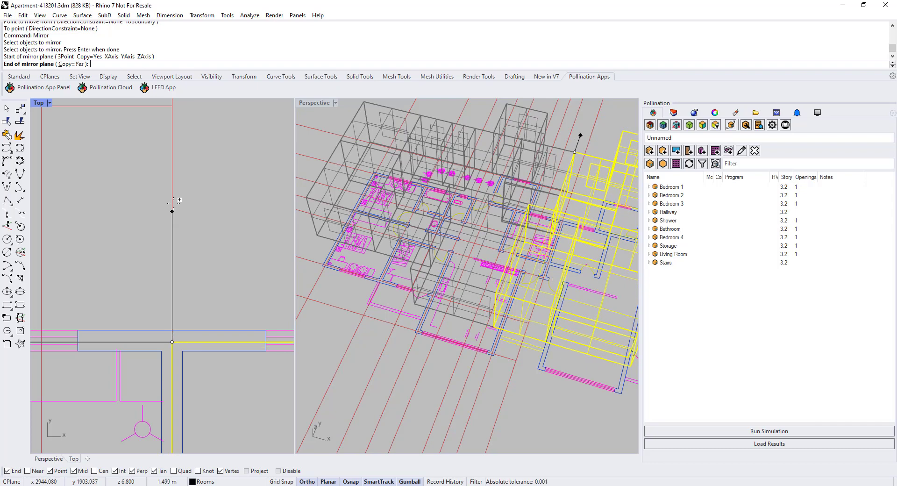
{"action": "left_click", "coordinate": [172, 177]}
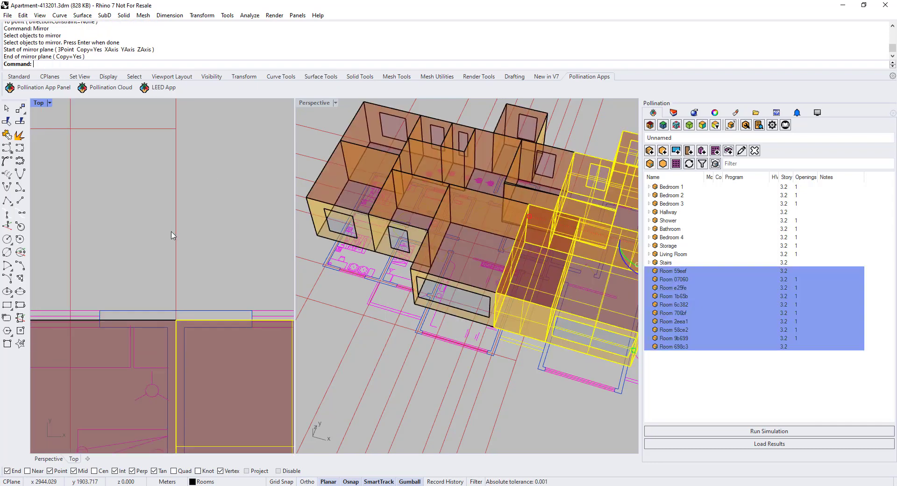
Inspect the mirrored rooms against the floor plan and identify the copied Hallway from the room list.
{"action": "scroll", "coordinate": [171, 235], "scroll_direction": "down", "scroll_amount": 5}
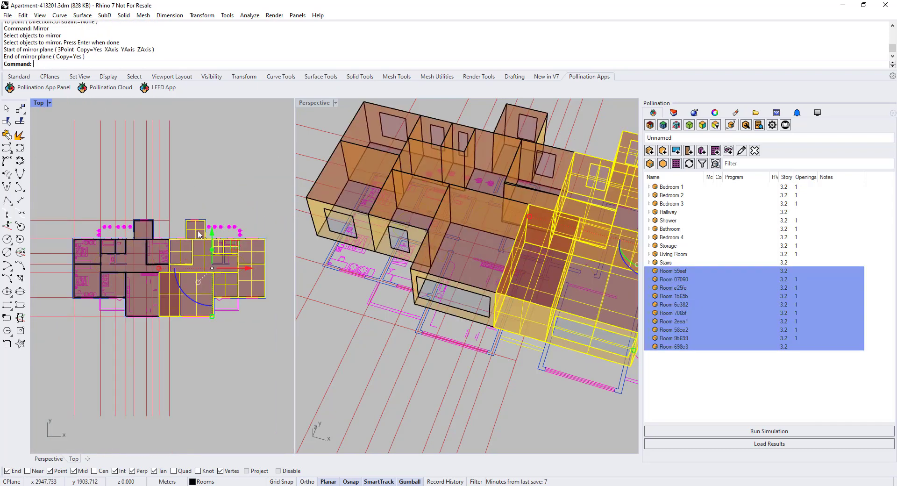
{"action": "scroll", "coordinate": [186, 260], "scroll_direction": "up", "scroll_amount": 5}
{"action": "scroll", "coordinate": [186, 260], "scroll_direction": "up", "scroll_amount": 4}
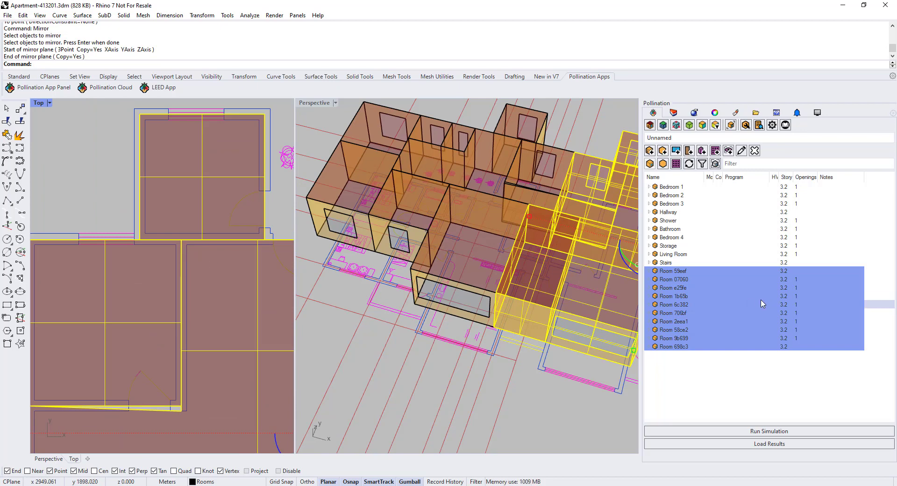
{"action": "left_click", "coordinate": [684, 361]}
{"action": "left_click", "coordinate": [675, 271]}
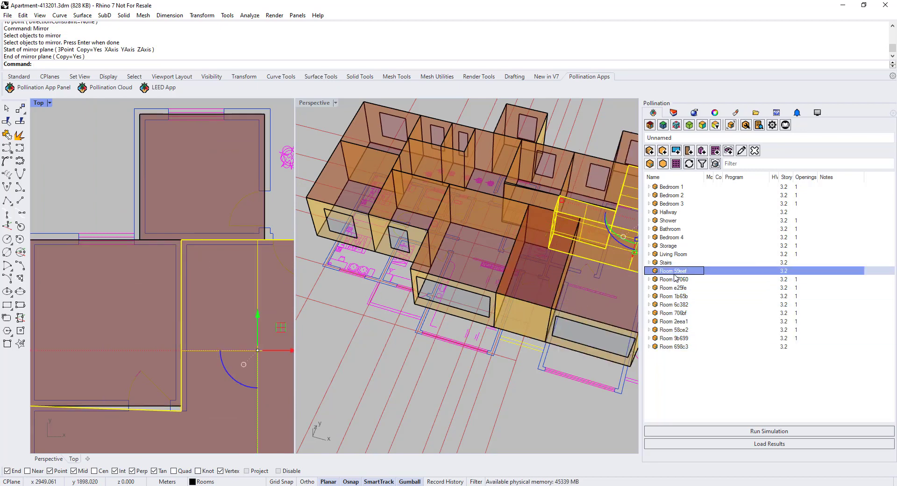
{"action": "left_click", "coordinate": [674, 288]}
{"action": "left_click", "coordinate": [679, 274]}
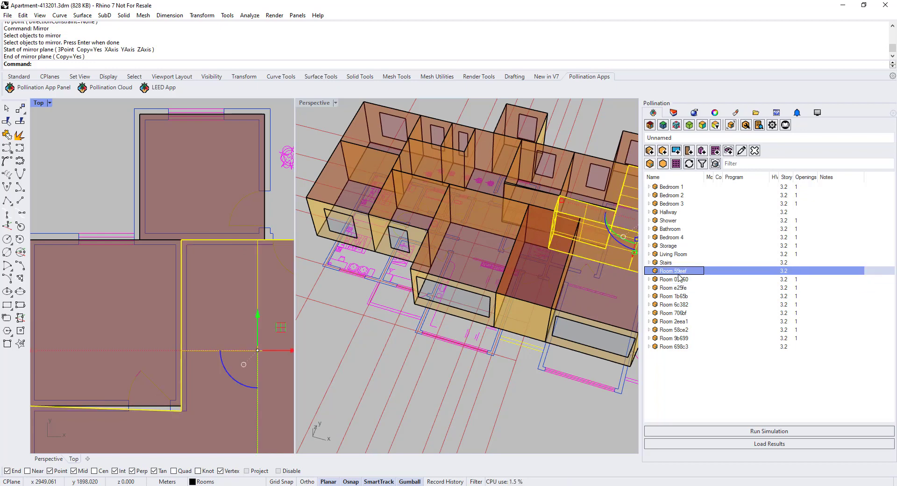
{"action": "scroll", "coordinate": [184, 224], "scroll_direction": "down", "scroll_amount": 16}
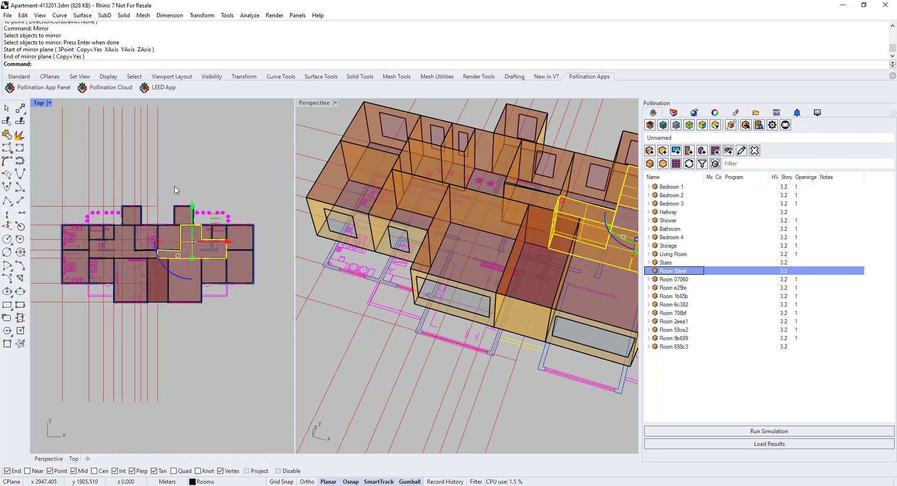
{"action": "left_click", "coordinate": [178, 185]}
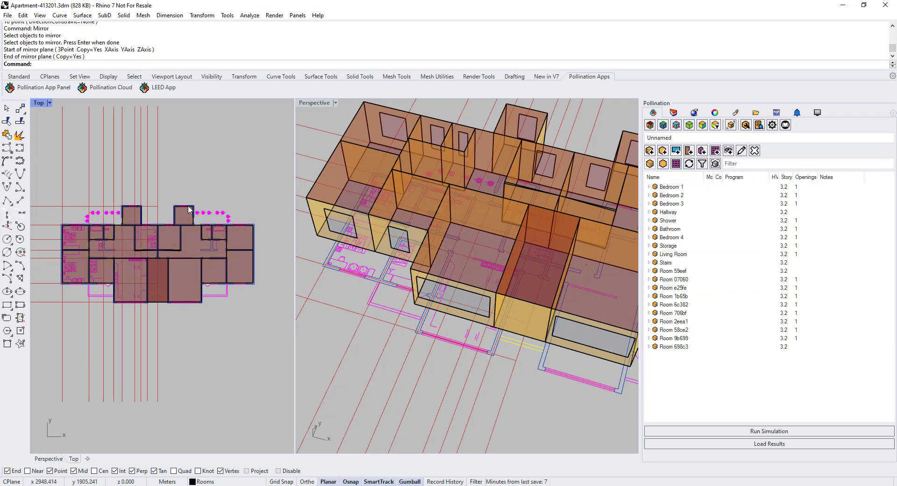
Delete the original Stairs room that overlaps its mirrored copy in the stairwell.
{"action": "scroll", "coordinate": [174, 245], "scroll_direction": "up", "scroll_amount": 10}
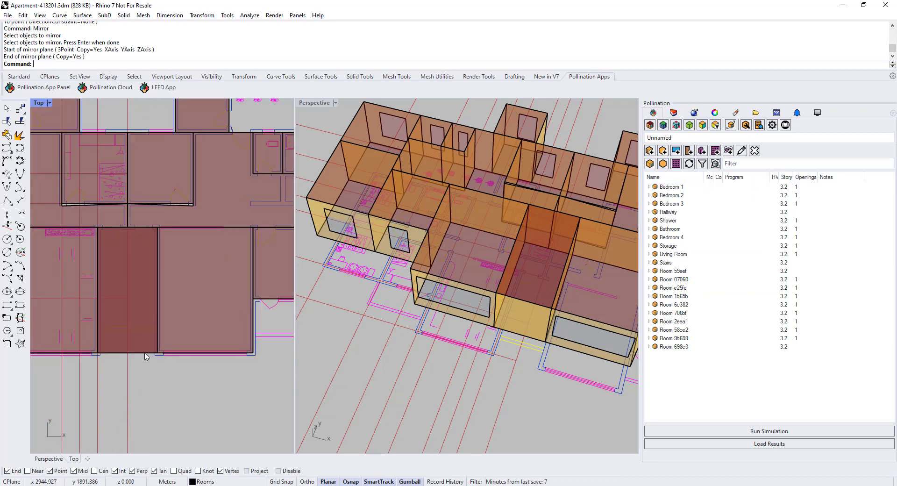
{"action": "left_click", "coordinate": [145, 356]}
{"action": "left_click", "coordinate": [179, 378]}
{"action": "key", "text": "Delete"}
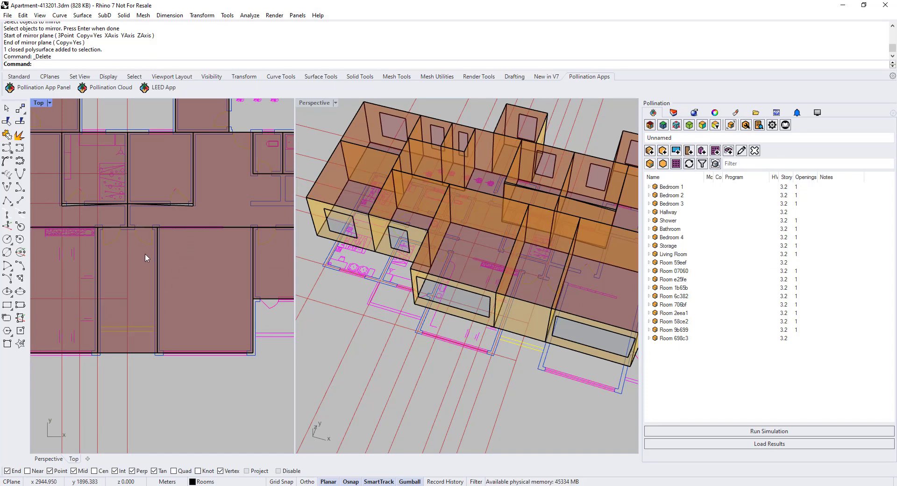
Enlarge the plan view and examine the layout of both apartments around the shared stairwell.
{"action": "scroll", "coordinate": [145, 255], "scroll_direction": "down", "scroll_amount": 8}
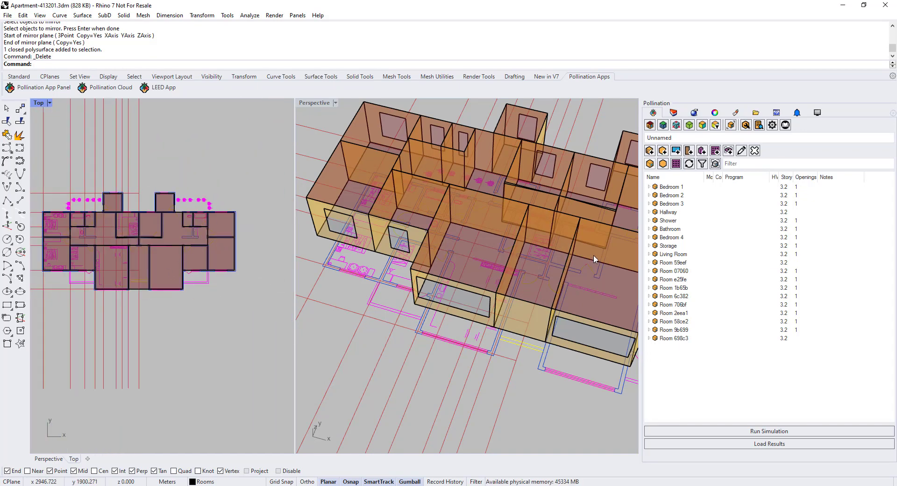
{"action": "scroll", "coordinate": [222, 242], "scroll_direction": "down", "scroll_amount": 1}
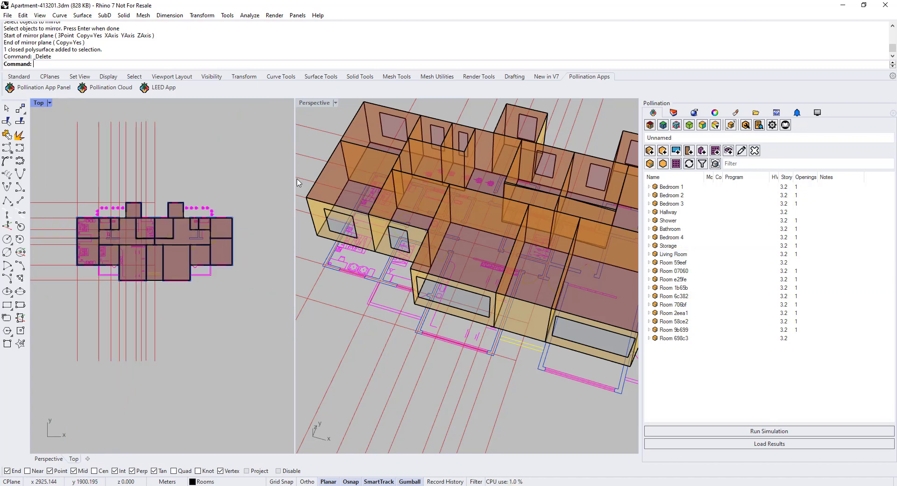
{"action": "left_click_drag", "start_coordinate": [295, 178], "coordinate": [378, 179]}
{"action": "scroll", "coordinate": [200, 258], "scroll_direction": "up", "scroll_amount": 2}
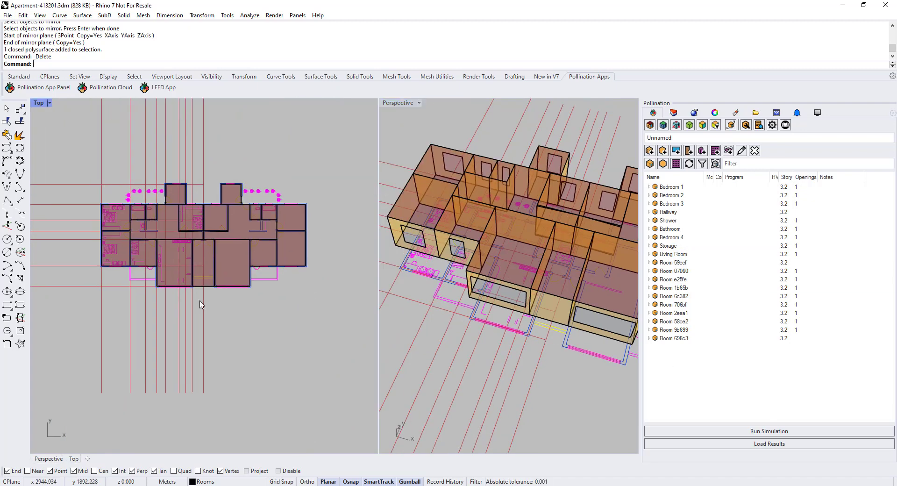
{"action": "left_click", "coordinate": [56, 458]}
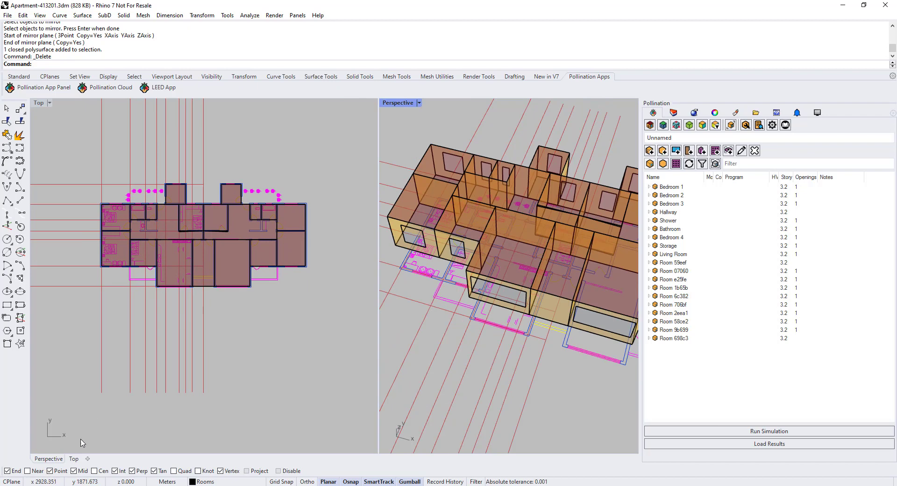
{"action": "left_click", "coordinate": [75, 459]}
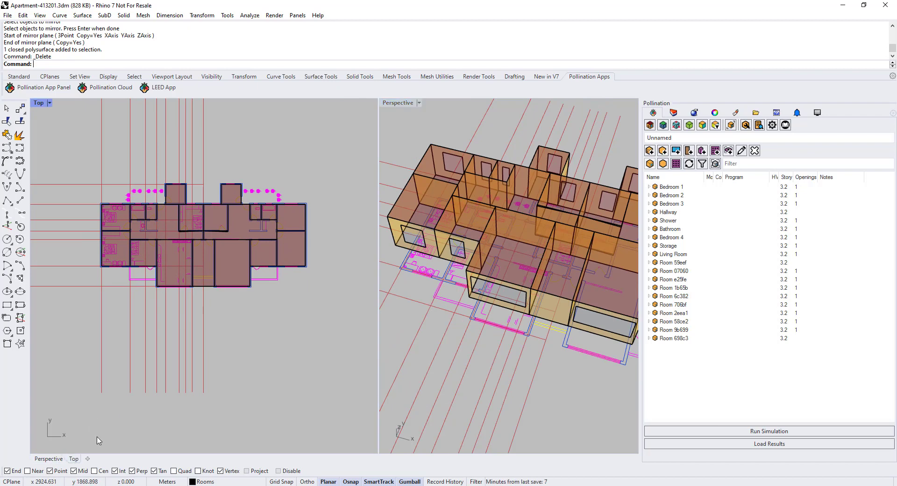
{"action": "mouse_move", "coordinate": [173, 303]}
{"action": "right_mouse_down"}
{"action": "mouse_move", "coordinate": [195, 282]}
{"action": "mouse_move", "coordinate": [168, 304]}
{"action": "right_mouse_up"}
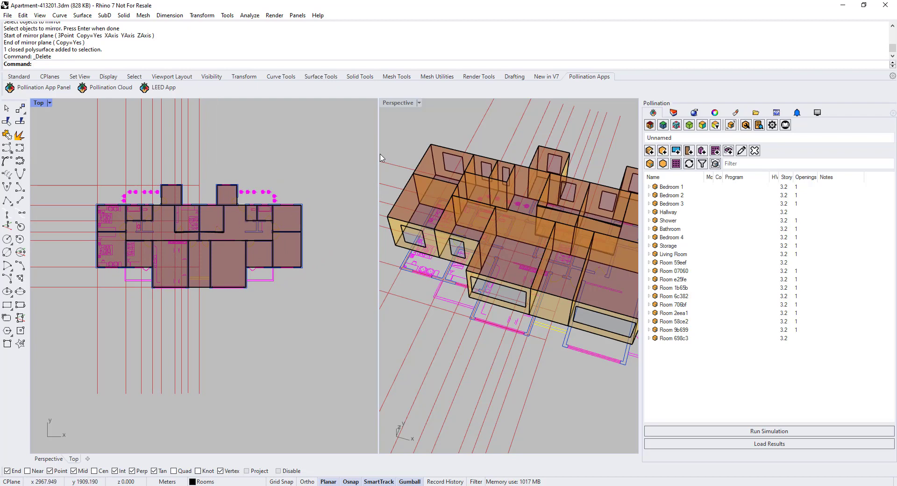
{"action": "left_click_drag", "start_coordinate": [378, 152], "coordinate": [362, 152]}
{"action": "scroll", "coordinate": [178, 234], "scroll_direction": "up", "scroll_amount": 6}
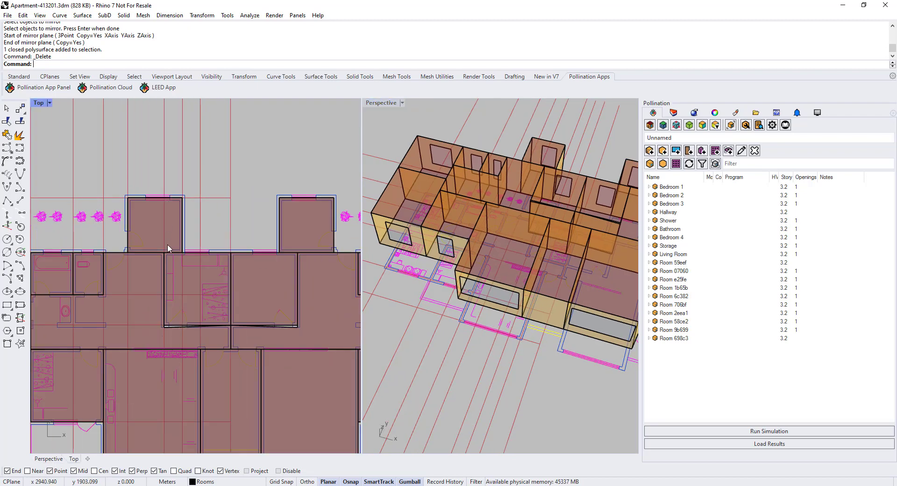
{"action": "scroll", "coordinate": [179, 234], "scroll_direction": "down", "scroll_amount": 8}
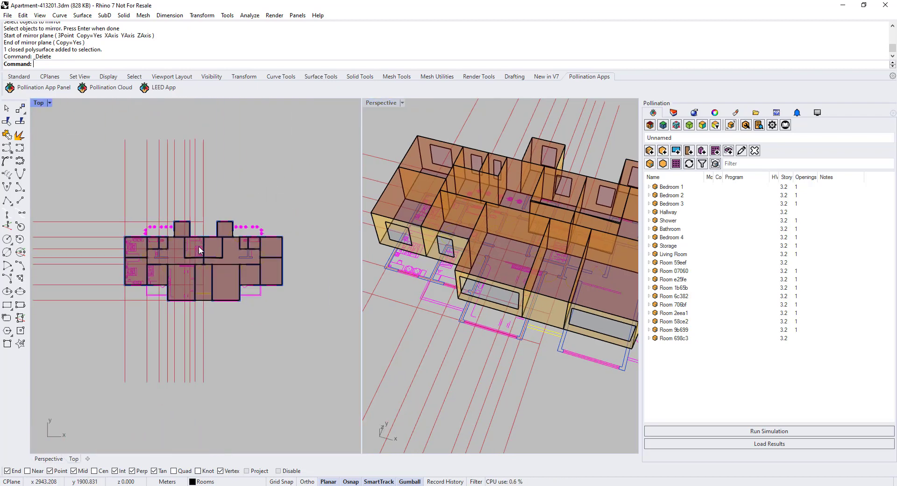
Hide the Grids and 2D_PLAN layers so that only the room geometry is displayed.
{"action": "left_click", "coordinate": [673, 113]}
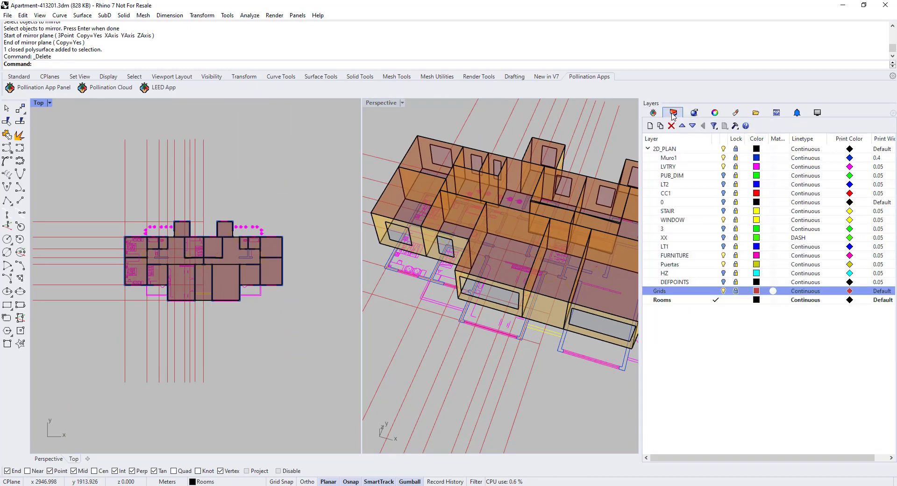
{"action": "left_click", "coordinate": [724, 291]}
{"action": "scroll", "coordinate": [154, 212], "scroll_direction": "up", "scroll_amount": 4}
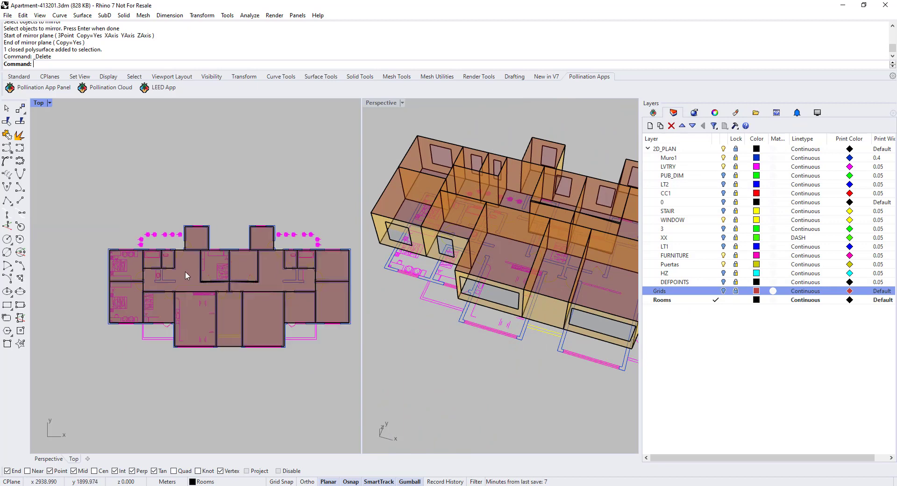
{"action": "right_click_drag", "start_coordinate": [243, 364], "coordinate": [222, 367]}
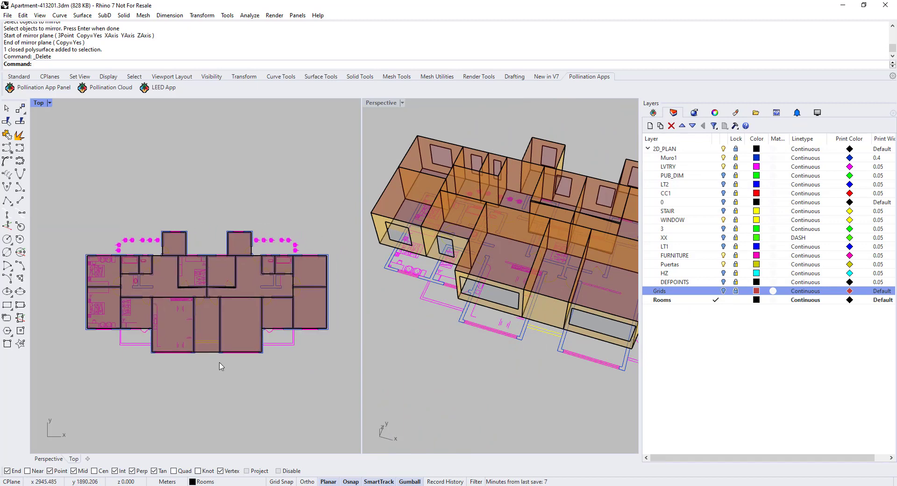
{"action": "left_click", "coordinate": [723, 149]}
{"action": "scroll", "coordinate": [186, 281], "scroll_direction": "up", "scroll_amount": 5}
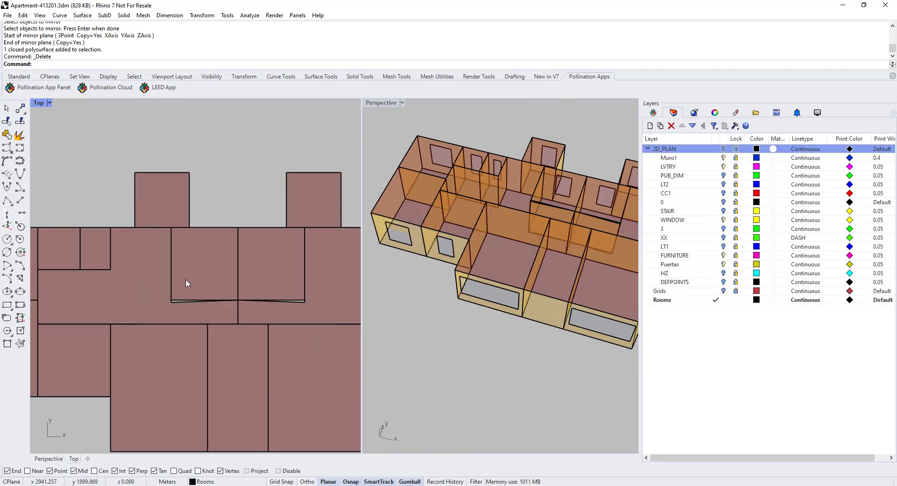
{"action": "scroll", "coordinate": [189, 283], "scroll_direction": "down", "scroll_amount": 5}
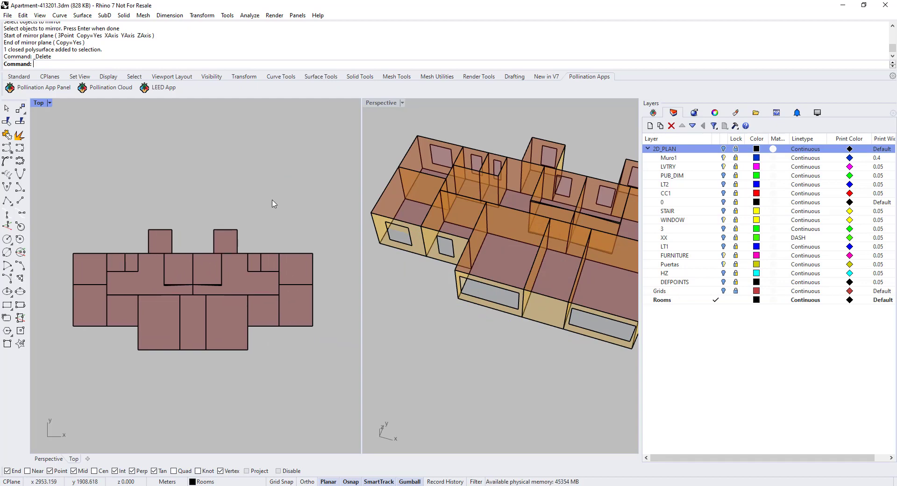
Run PO_SolveAdjacency on all rooms of both apartments with the default options.
{"action": "type", "text": "SolveAdjacency"}
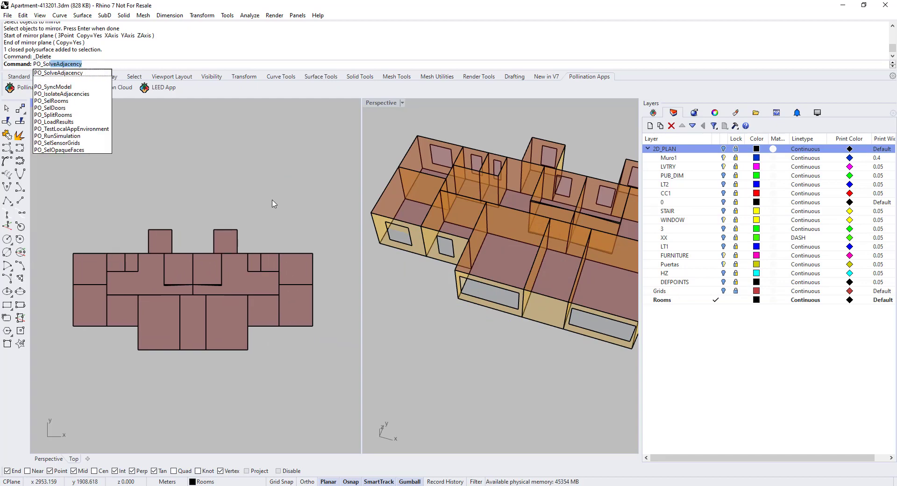
{"action": "key", "text": "Return"}
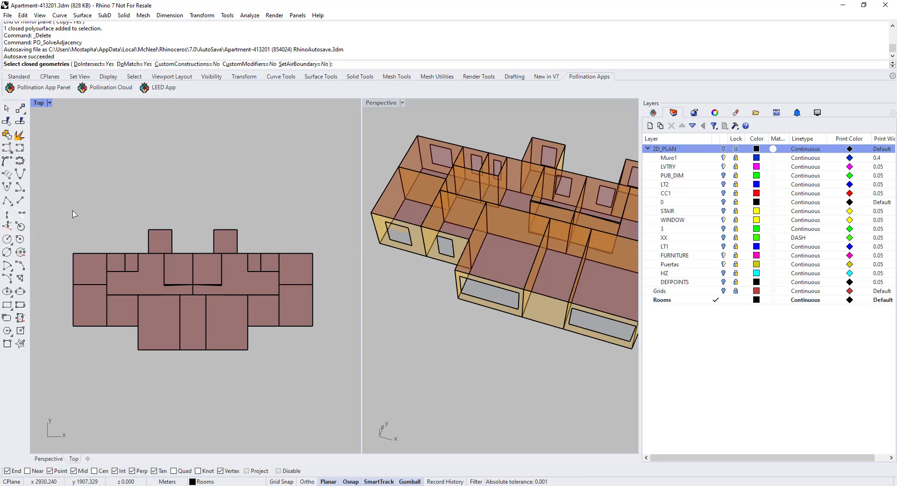
{"action": "left_click_drag", "start_coordinate": [70, 209], "coordinate": [334, 414]}
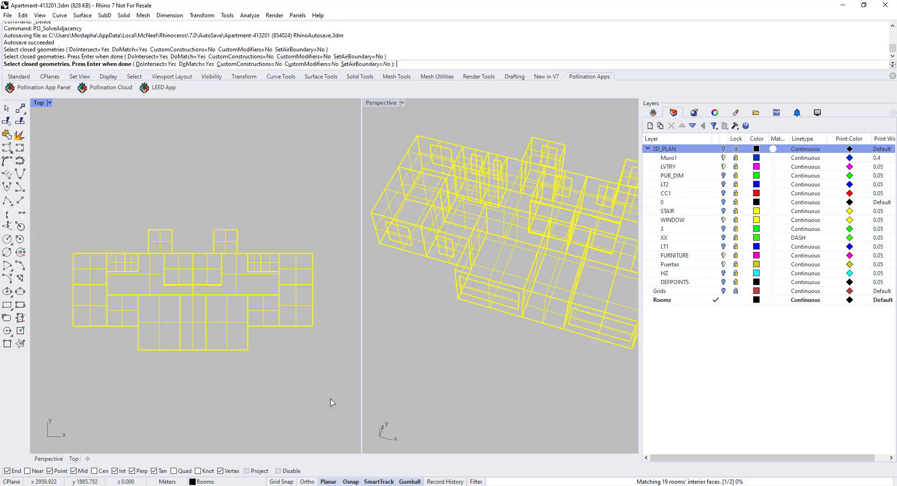
{"action": "key", "text": "Return"}
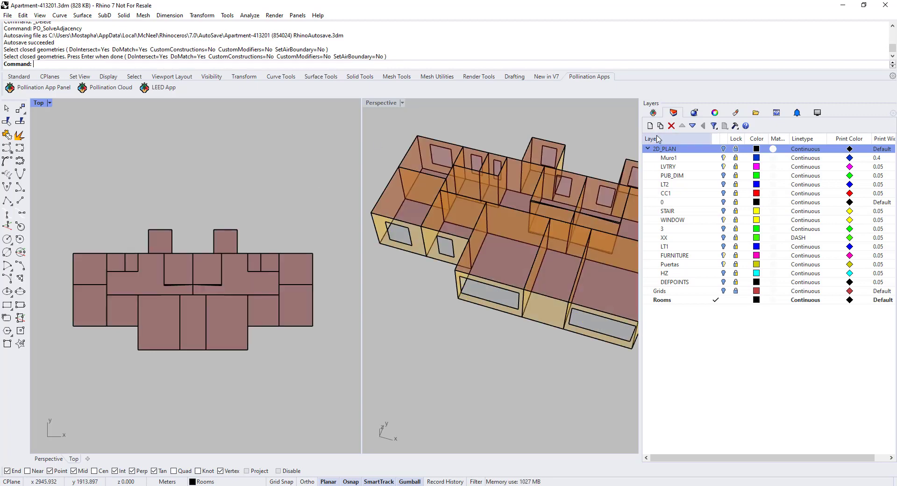
Colour the rooms by boundary condition and refresh the renderer with Outdoors faces filtered out.
{"action": "left_click", "coordinate": [653, 114]}
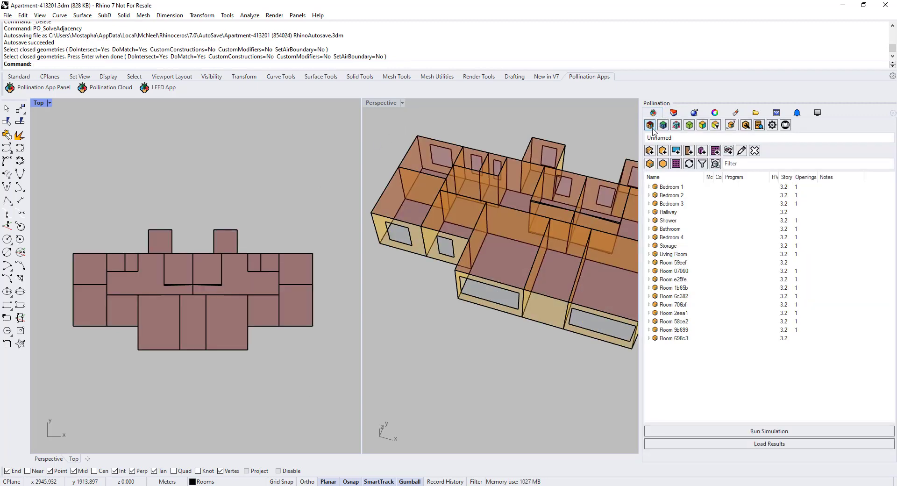
{"action": "left_click", "coordinate": [663, 125]}
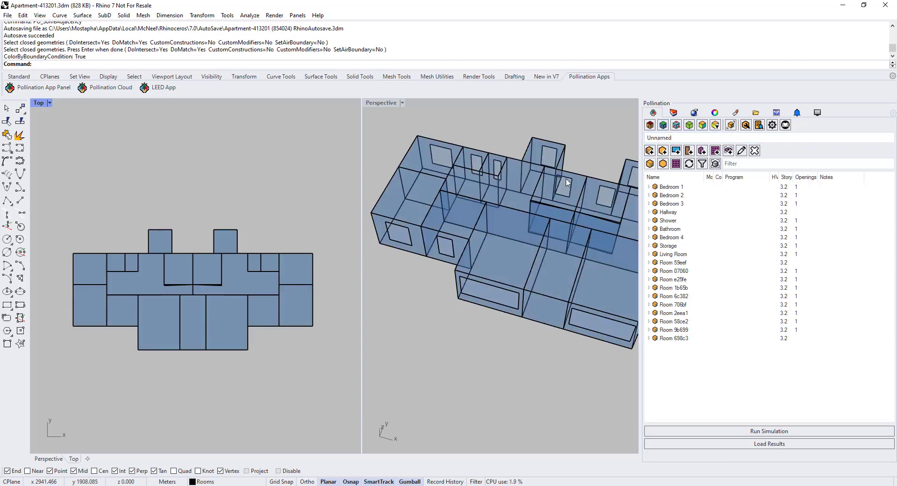
{"action": "right_click_drag", "start_coordinate": [473, 208], "coordinate": [467, 203]}
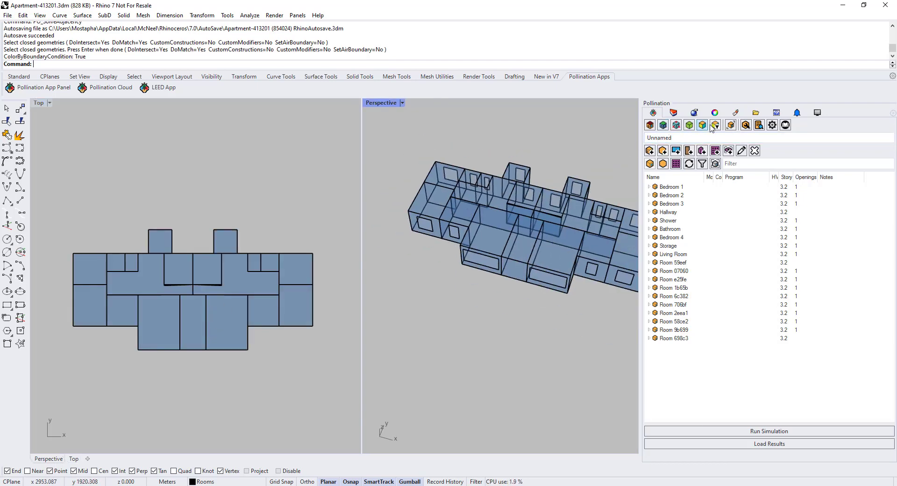
{"action": "left_click", "coordinate": [715, 125]}
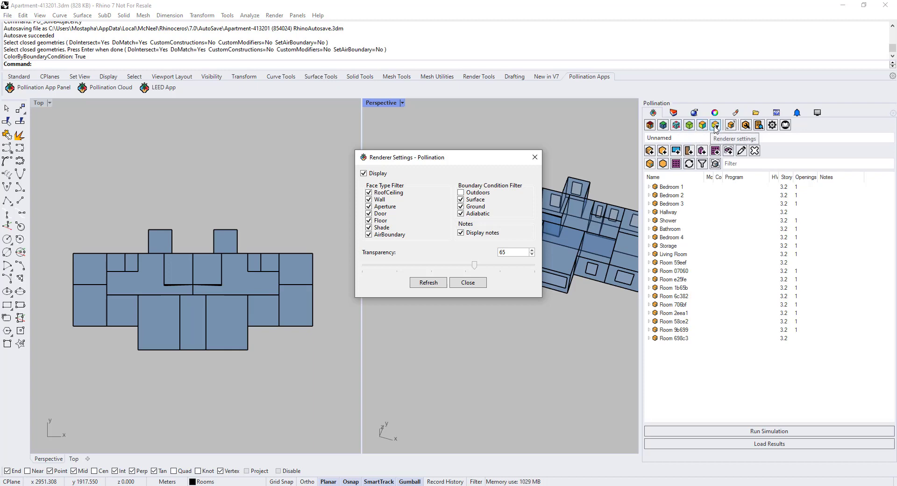
{"action": "left_click", "coordinate": [427, 283]}
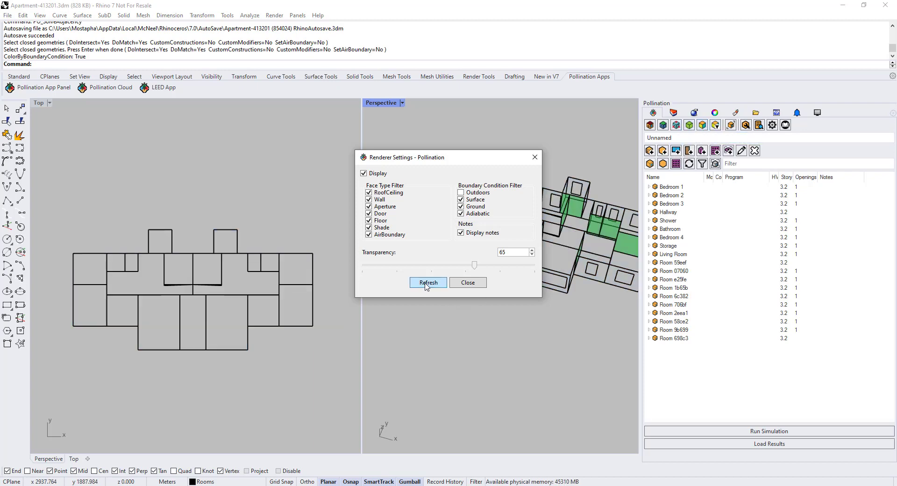
{"action": "left_click", "coordinate": [467, 283]}
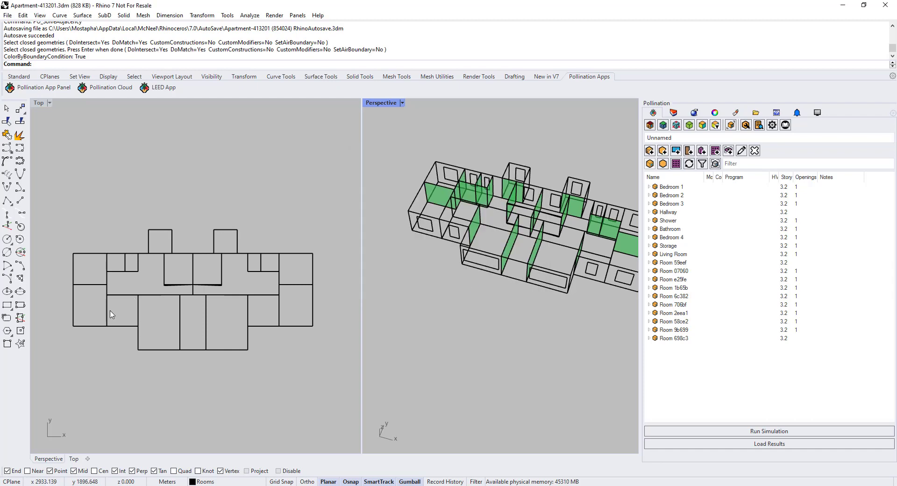
Examine the interior walls around the hallways and stairwell for missing adjacencies in the perspective and plan views.
{"action": "right_click_drag", "start_coordinate": [227, 340], "coordinate": [213, 333]}
{"action": "scroll", "coordinate": [553, 201], "scroll_direction": "up", "scroll_amount": 8}
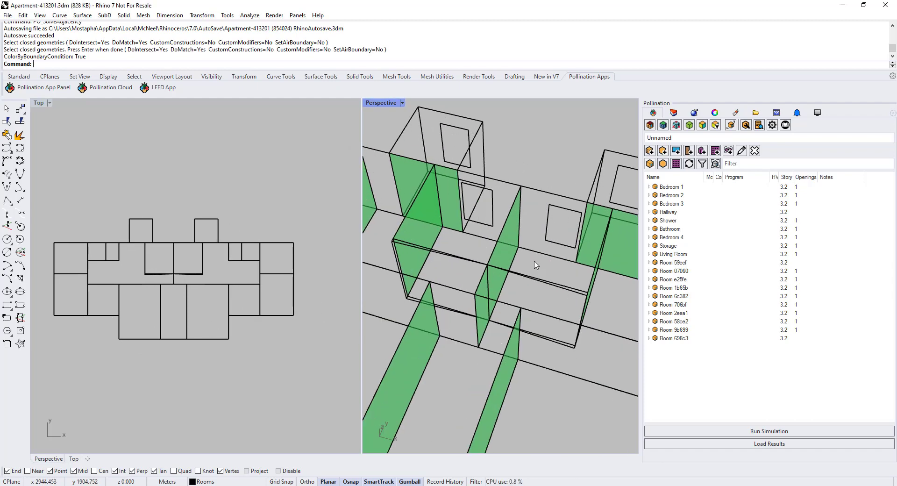
{"action": "scroll", "coordinate": [536, 265], "scroll_direction": "down", "scroll_amount": 8}
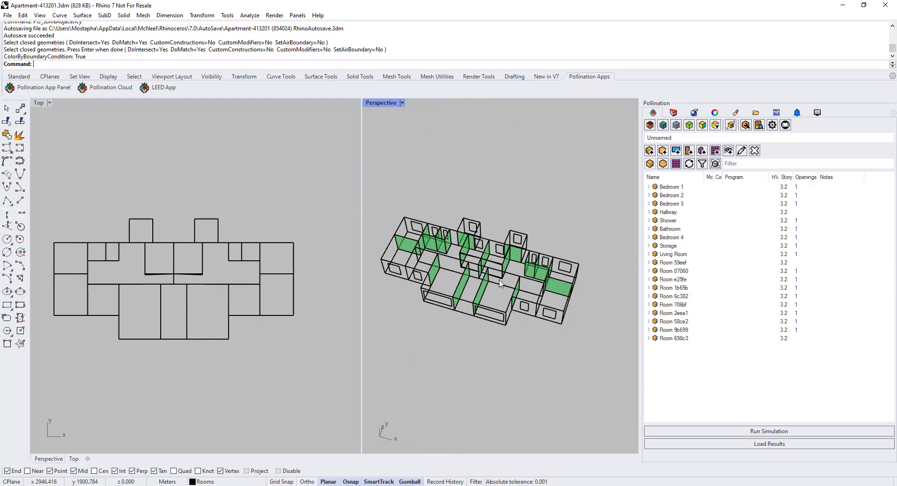
{"action": "right_click_drag", "start_coordinate": [500, 284], "coordinate": [483, 342]}
{"action": "scroll", "coordinate": [459, 281], "scroll_direction": "up", "scroll_amount": 10}
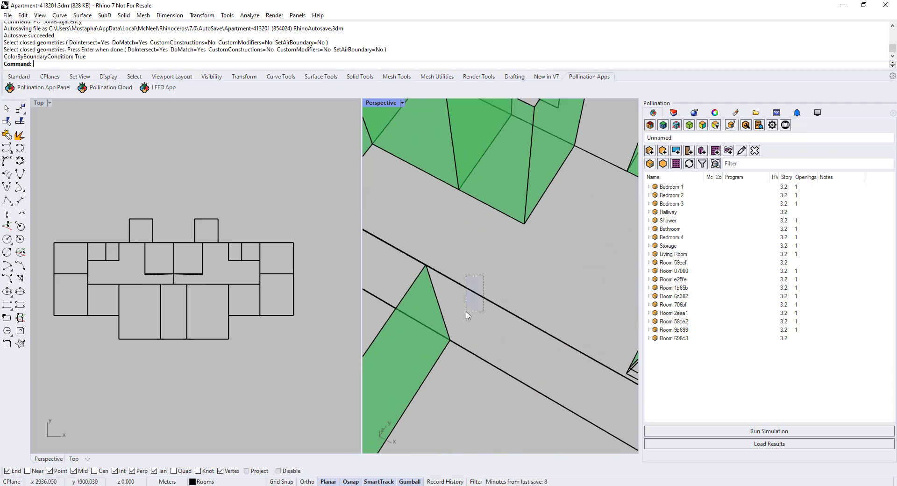
{"action": "left_click_drag", "start_coordinate": [468, 315], "coordinate": [466, 312]}
{"action": "left_click", "coordinate": [121, 293]}
{"action": "scroll", "coordinate": [119, 275], "scroll_direction": "up", "scroll_amount": 10}
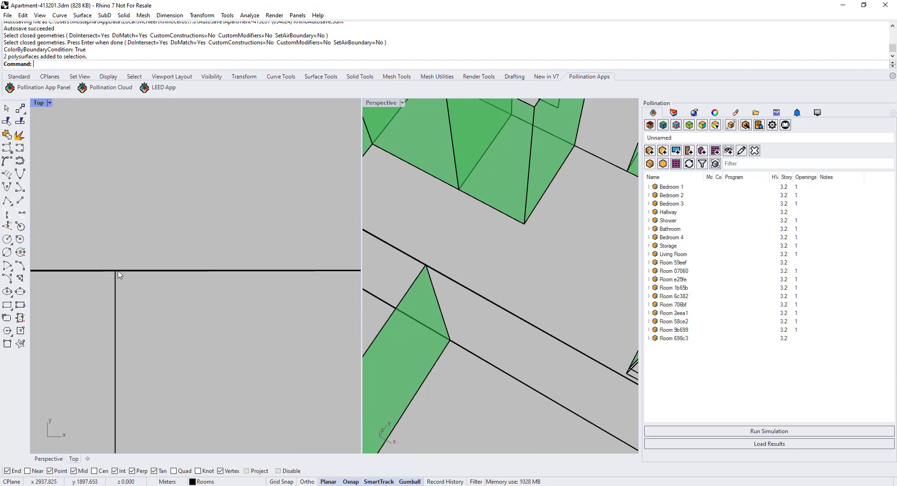
{"action": "scroll", "coordinate": [115, 276], "scroll_direction": "down", "scroll_amount": 4}
{"action": "scroll", "coordinate": [200, 279], "scroll_direction": "down", "scroll_amount": 6}
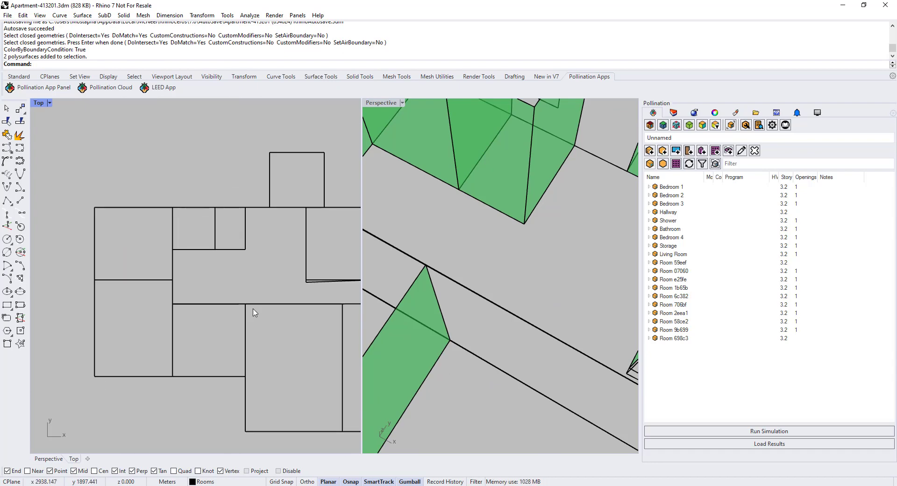
Inspect the wall between Bedroom 3 and the Hallway up close and identify which room each boundary line belongs to.
{"action": "scroll", "coordinate": [254, 313], "scroll_direction": "up", "scroll_amount": 8}
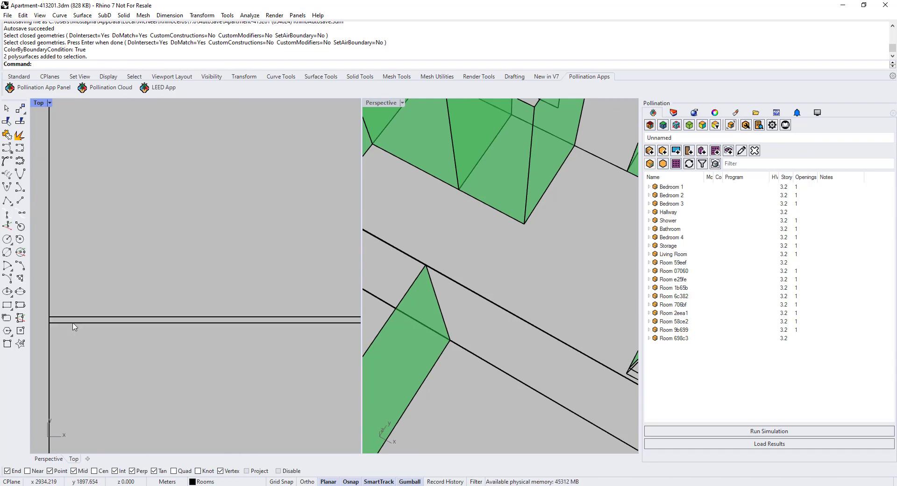
{"action": "left_click", "coordinate": [73, 322]}
{"action": "left_click", "coordinate": [73, 318]}
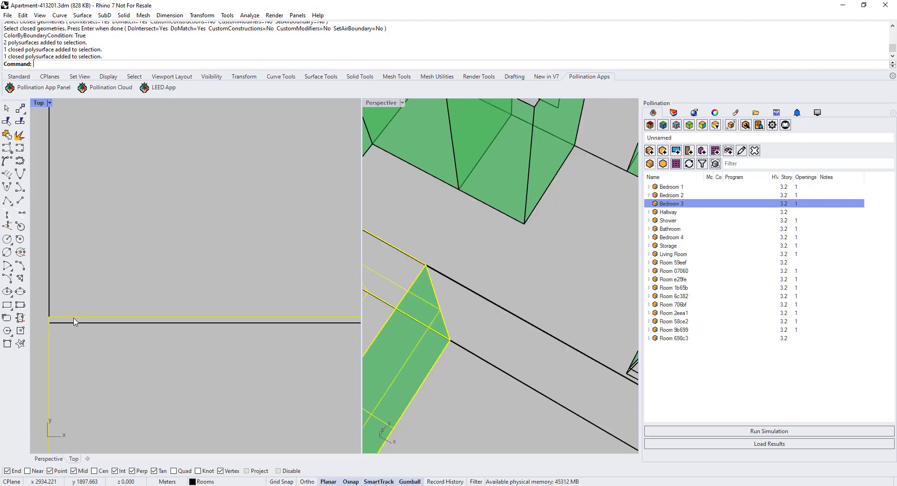
{"action": "left_click", "coordinate": [172, 261]}
{"action": "scroll", "coordinate": [181, 261], "scroll_direction": "down", "scroll_amount": 10}
{"action": "scroll", "coordinate": [140, 294], "scroll_direction": "down", "scroll_amount": 6}
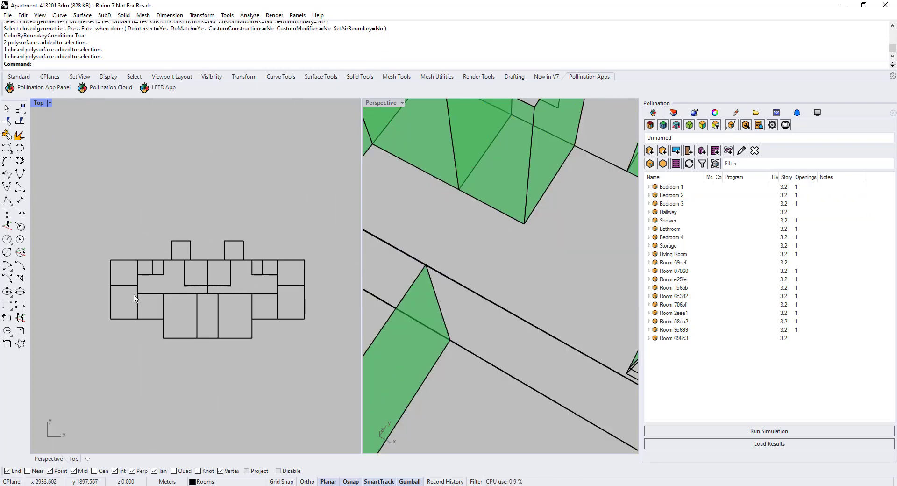
Review the boundary-condition colours of the interior walls across both apartments.
{"action": "right_click_drag", "start_coordinate": [195, 313], "coordinate": [192, 278]}
{"action": "scroll", "coordinate": [510, 320], "scroll_direction": "down", "scroll_amount": 10}
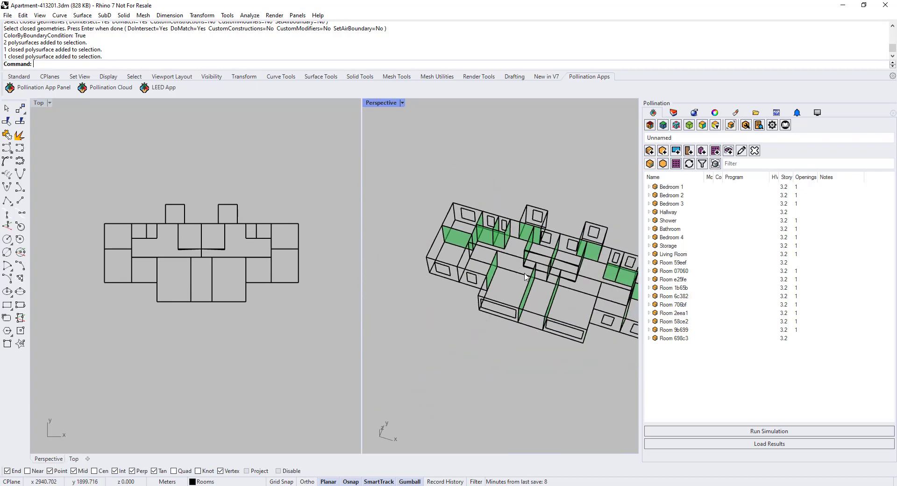
{"action": "left_click", "coordinate": [258, 204]}
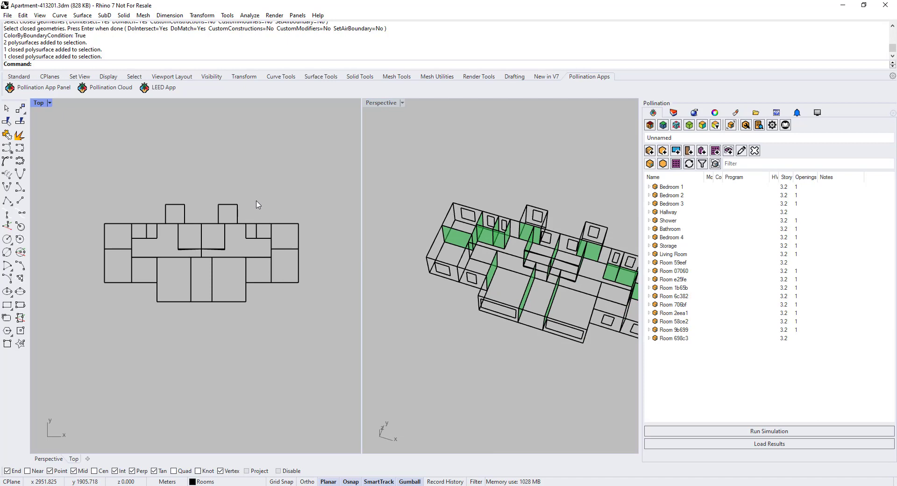
{"action": "scroll", "coordinate": [468, 235], "scroll_direction": "down", "scroll_amount": 5}
{"action": "scroll", "coordinate": [553, 258], "scroll_direction": "up", "scroll_amount": 5}
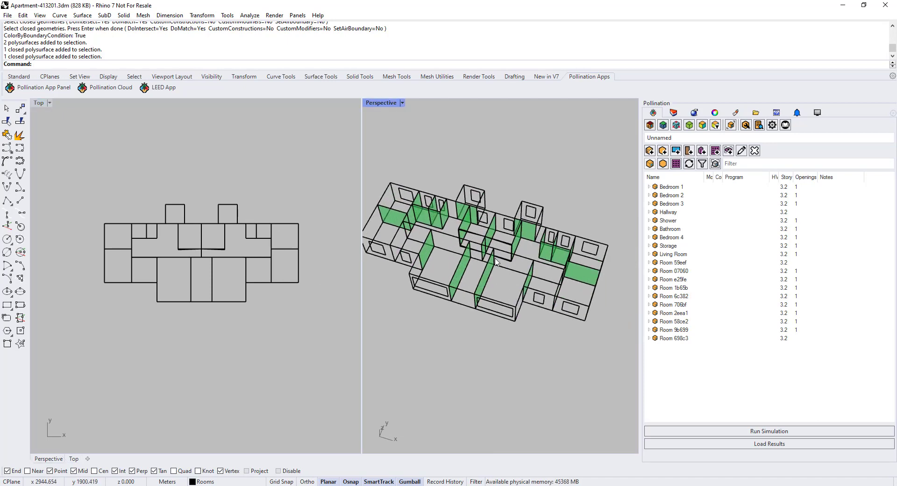
{"action": "right_click_drag", "start_coordinate": [494, 248], "coordinate": [510, 276]}
{"action": "scroll", "coordinate": [578, 253], "scroll_direction": "down", "scroll_amount": 5}
{"action": "left_click", "coordinate": [241, 203]}
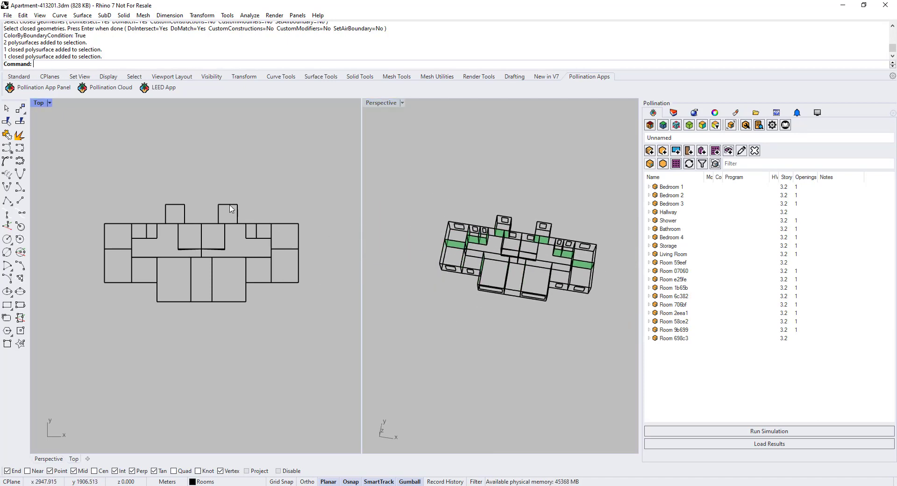
Run PO_CheckGeometryAdjacency on all rooms of both apartments.
{"action": "type", "text": "PO"}
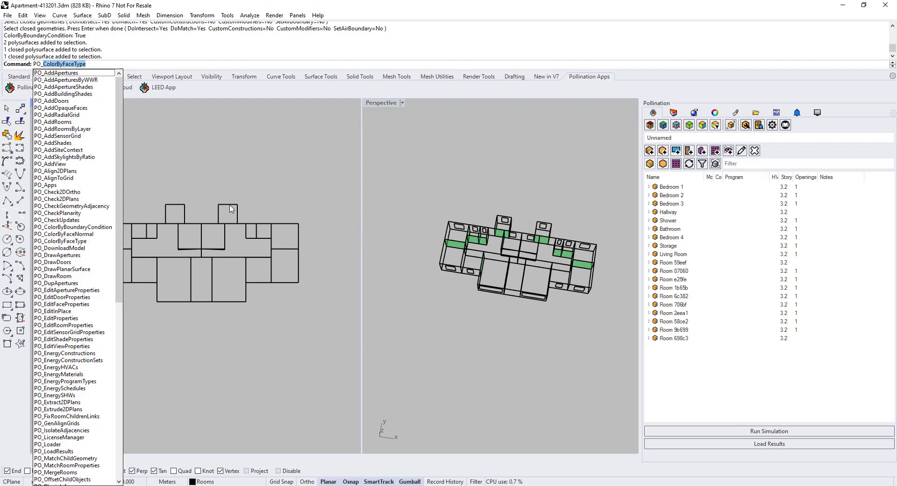
{"action": "type", "text": "_Che"}
{"action": "key", "text": "Return"}
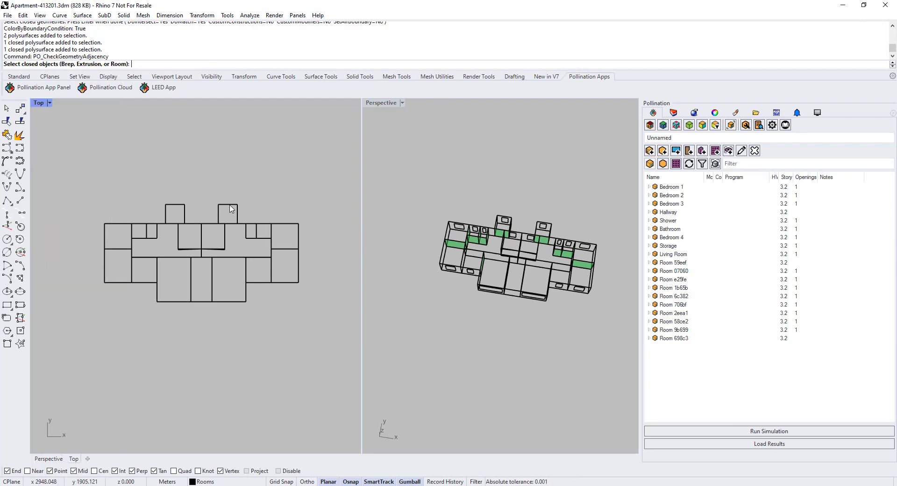
{"action": "left_click_drag", "start_coordinate": [75, 177], "coordinate": [354, 365]}
{"action": "key", "text": "Return"}
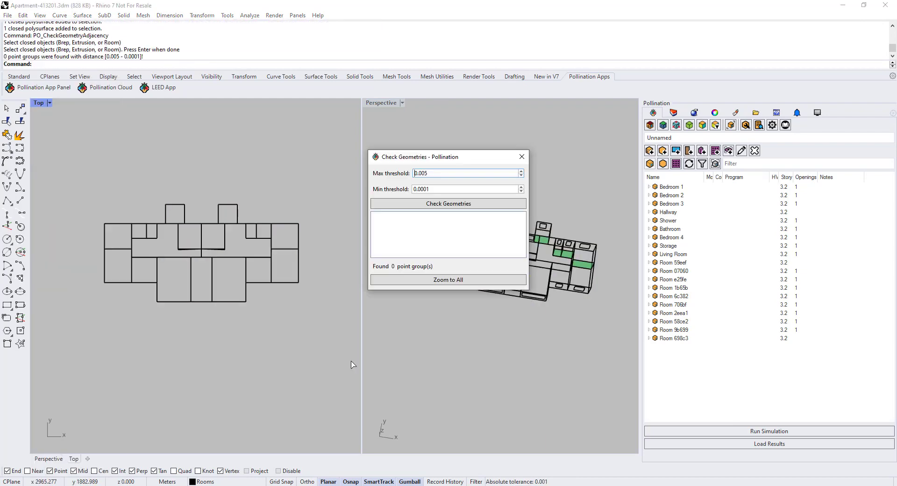
Raise the geometry check's max threshold stepwise to 0.145 and move the dialog off the plan's marked point.
{"action": "left_click_drag", "start_coordinate": [452, 160], "coordinate": [236, 149]}
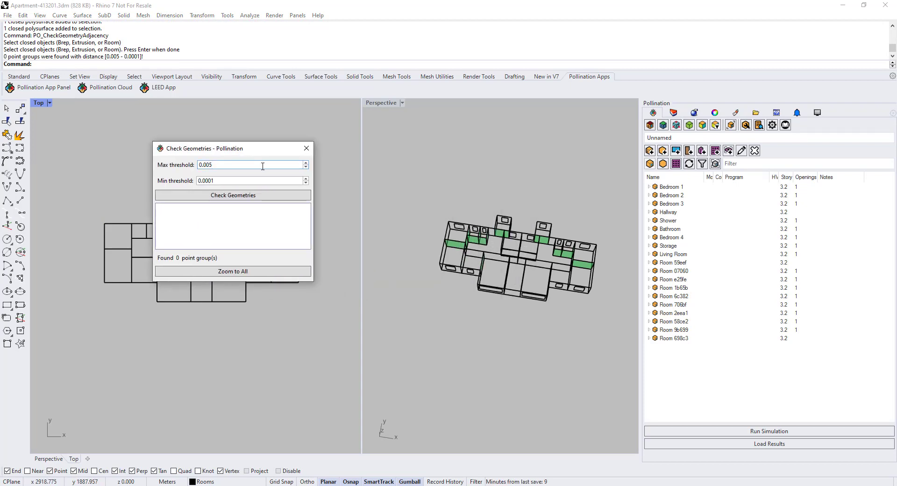
{"action": "left_click", "coordinate": [305, 163]}
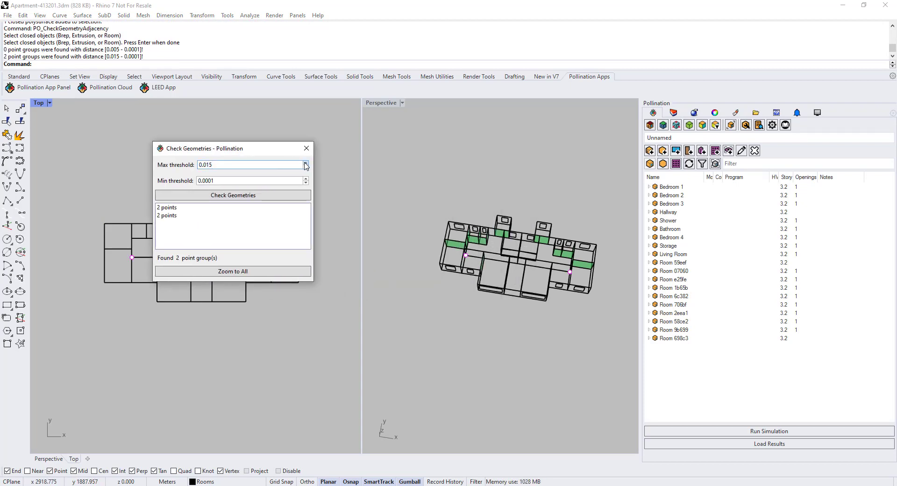
{"action": "left_click", "coordinate": [305, 162]}
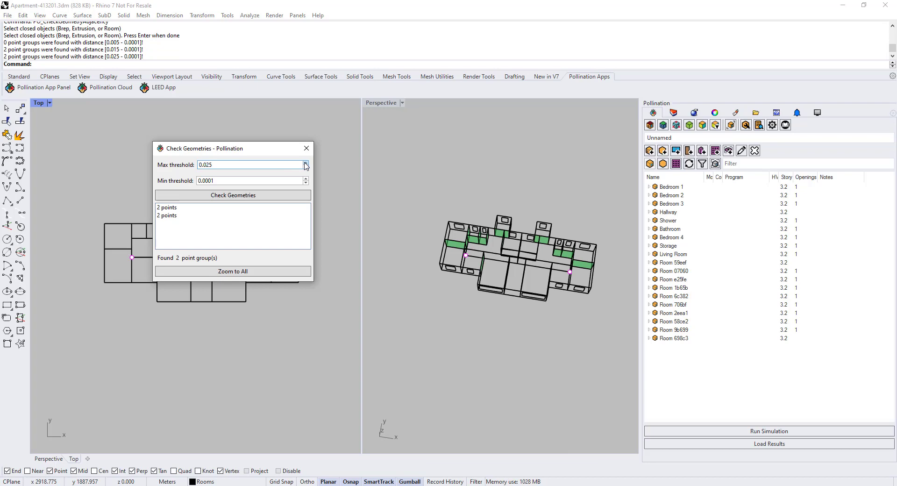
{"action": "left_click", "coordinate": [306, 163]}
{"action": "left_click", "coordinate": [306, 163]}
{"action": "left_click", "coordinate": [305, 163]}
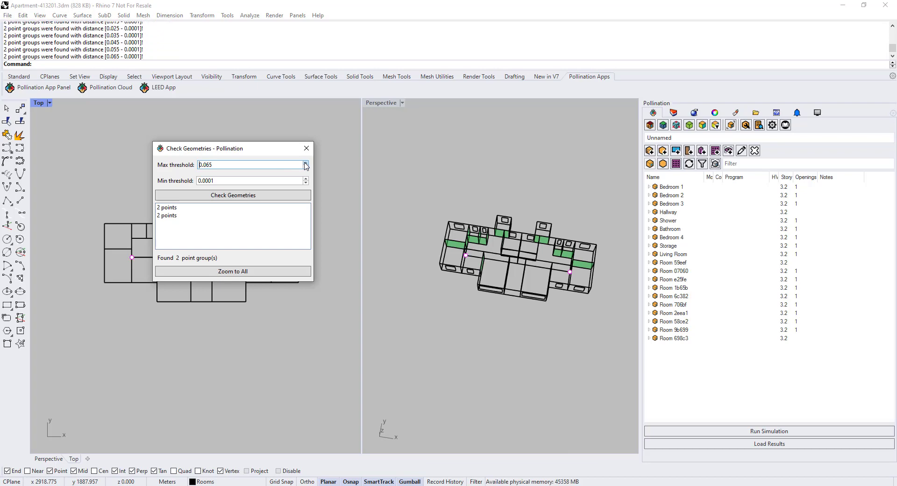
{"action": "left_click_drag", "start_coordinate": [260, 153], "coordinate": [305, 158]}
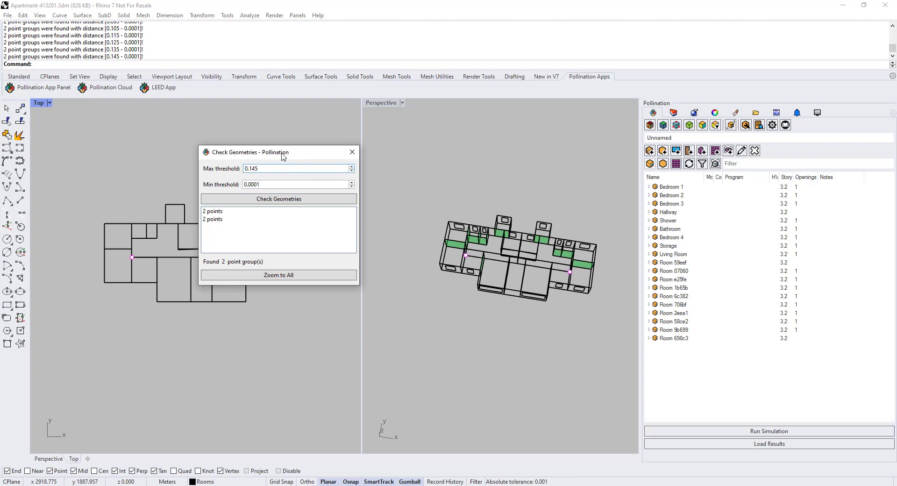
Inspect the marked point groups at the hallway's outer corners in plan and close the geometry check.
{"action": "left_click_drag", "start_coordinate": [283, 156], "coordinate": [503, 199]}
{"action": "scroll", "coordinate": [96, 260], "scroll_direction": "up", "scroll_amount": 10}
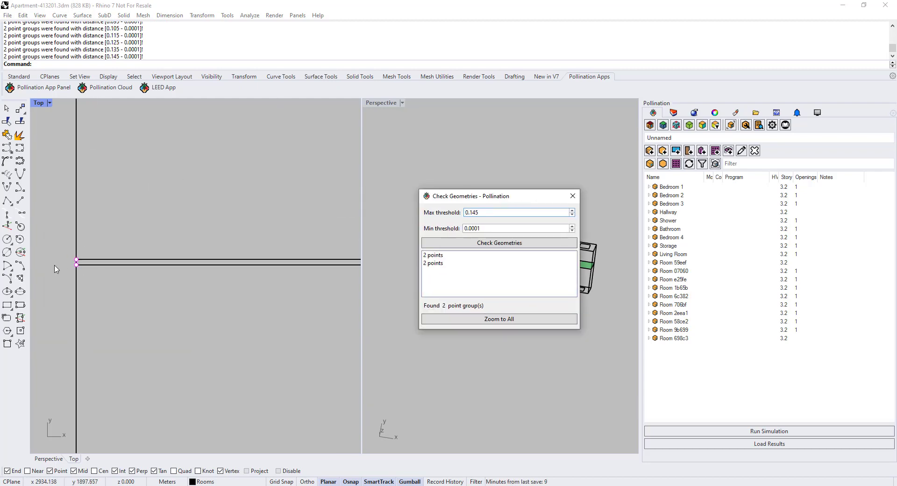
{"action": "scroll", "coordinate": [99, 262], "scroll_direction": "down", "scroll_amount": 3}
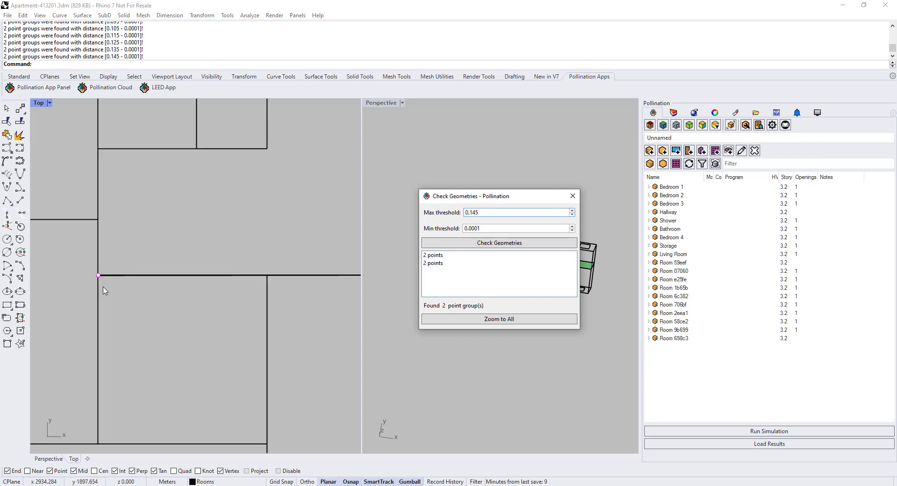
{"action": "scroll", "coordinate": [105, 291], "scroll_direction": "down", "scroll_amount": 10}
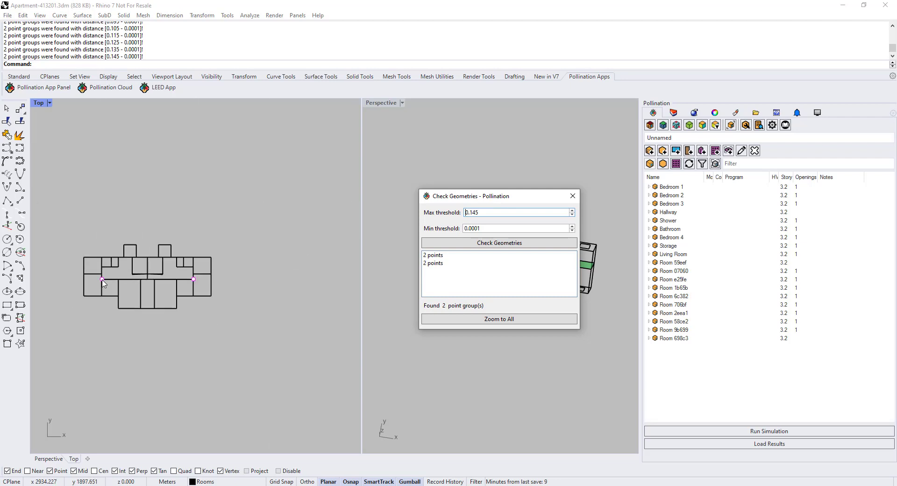
{"action": "left_click", "coordinate": [573, 196]}
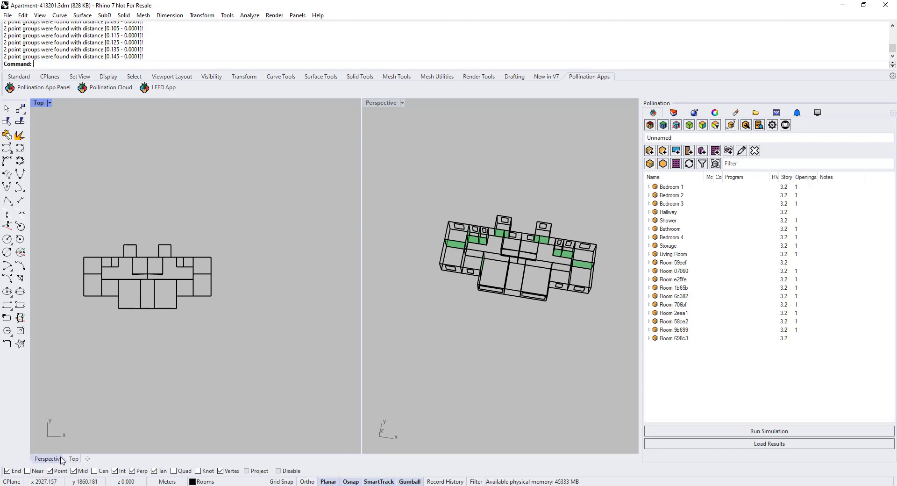
Enlarge the Perspective viewport, inspect the slanted wall in the middle of the floor and select the room behind it.
{"action": "left_click", "coordinate": [60, 459]}
{"action": "left_click", "coordinate": [74, 459]}
{"action": "left_click_drag", "start_coordinate": [363, 236], "coordinate": [243, 236]}
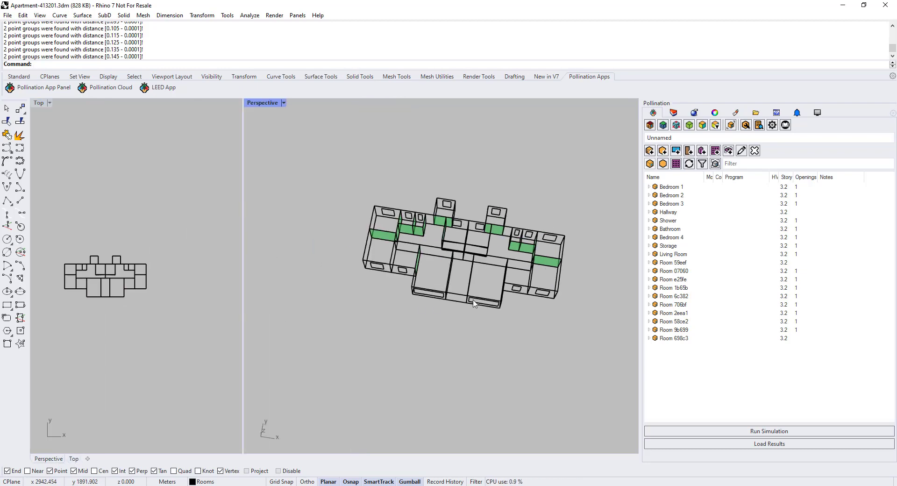
{"action": "right_click_drag", "start_coordinate": [476, 304], "coordinate": [430, 252]}
{"action": "scroll", "coordinate": [431, 252], "scroll_direction": "up", "scroll_amount": 10}
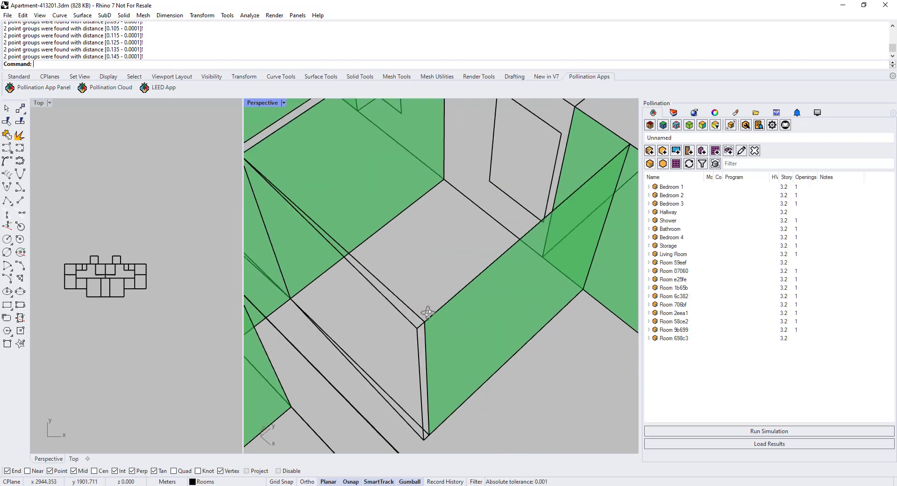
{"action": "right_click_drag", "start_coordinate": [489, 285], "coordinate": [461, 350]}
{"action": "left_click", "coordinate": [464, 343]}
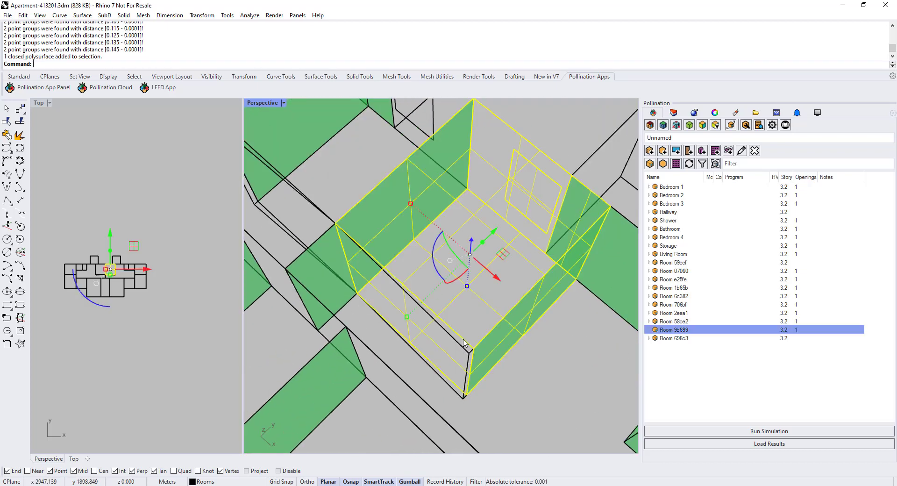
Show the Grids layer and compare the slanted hallway wall's corner with the grid lines in plan.
{"action": "left_click", "coordinate": [673, 112]}
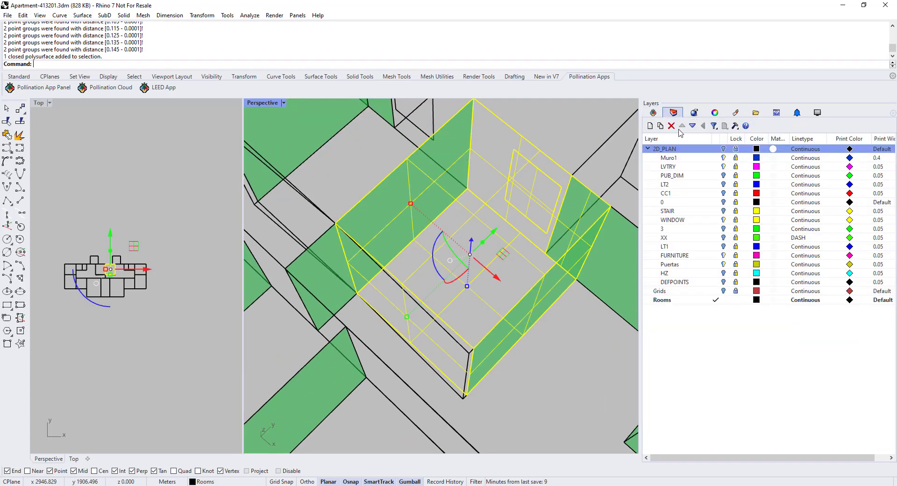
{"action": "left_click", "coordinate": [723, 291]}
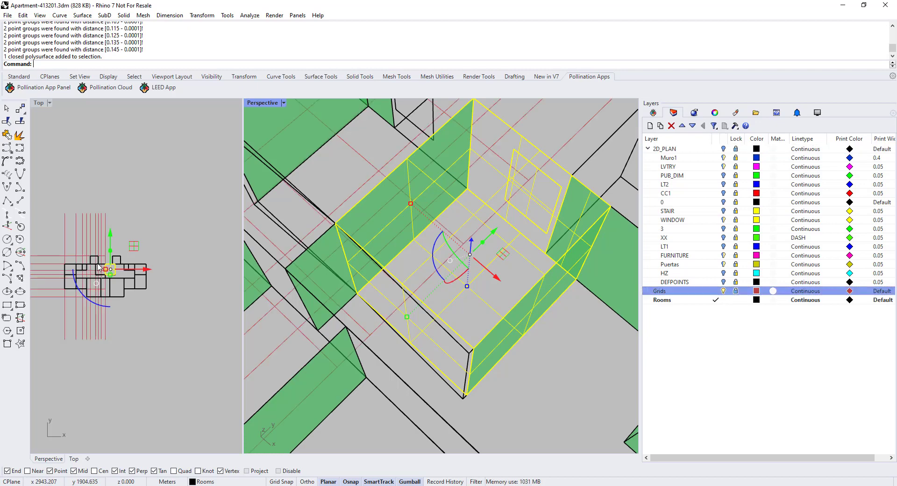
{"action": "scroll", "coordinate": [138, 281], "scroll_direction": "up", "scroll_amount": 5}
{"action": "scroll", "coordinate": [139, 281], "scroll_direction": "up", "scroll_amount": 10}
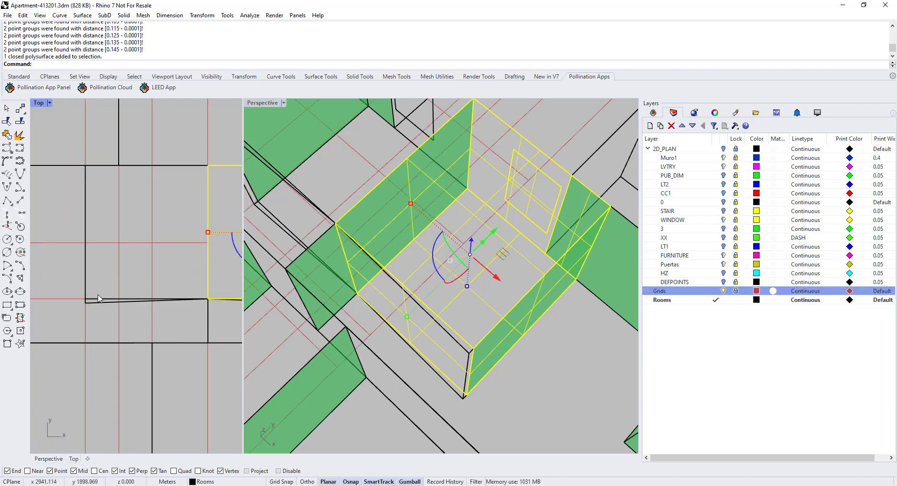
{"action": "left_click", "coordinate": [140, 320]}
{"action": "left_click", "coordinate": [134, 312]}
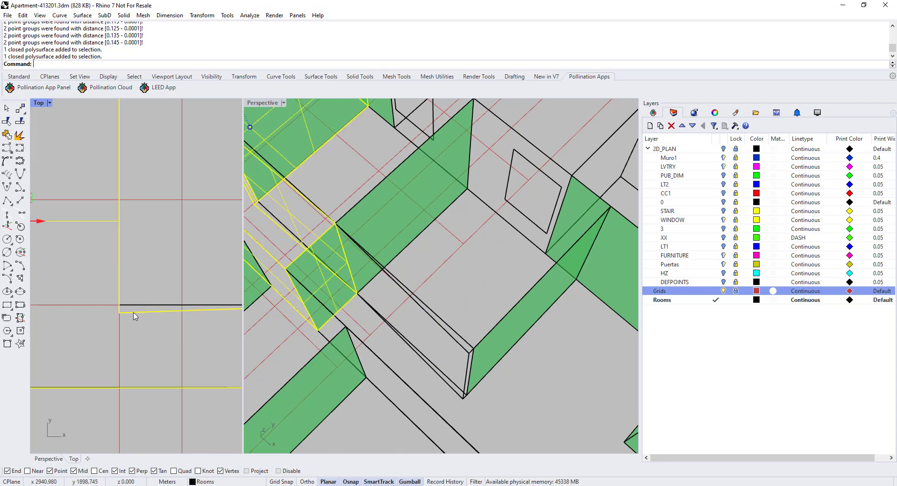
{"action": "scroll", "coordinate": [120, 321], "scroll_direction": "up", "scroll_amount": 2}
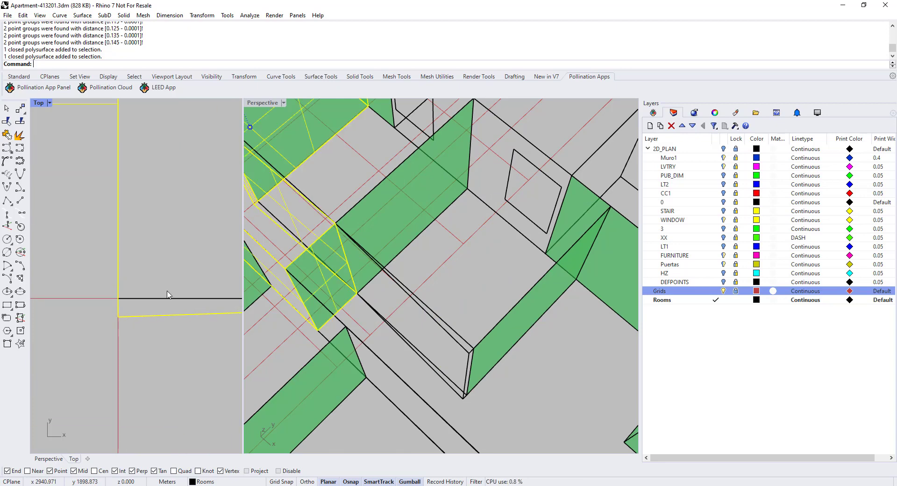
{"action": "scroll", "coordinate": [455, 219], "scroll_direction": "down", "scroll_amount": 5}
{"action": "scroll", "coordinate": [131, 313], "scroll_direction": "up", "scroll_amount": 2}
Try to move the hallway's misaligned vertical edge onto the grid intersection in the Top view with MoveEdge.
{"action": "left_click", "coordinate": [96, 316]}
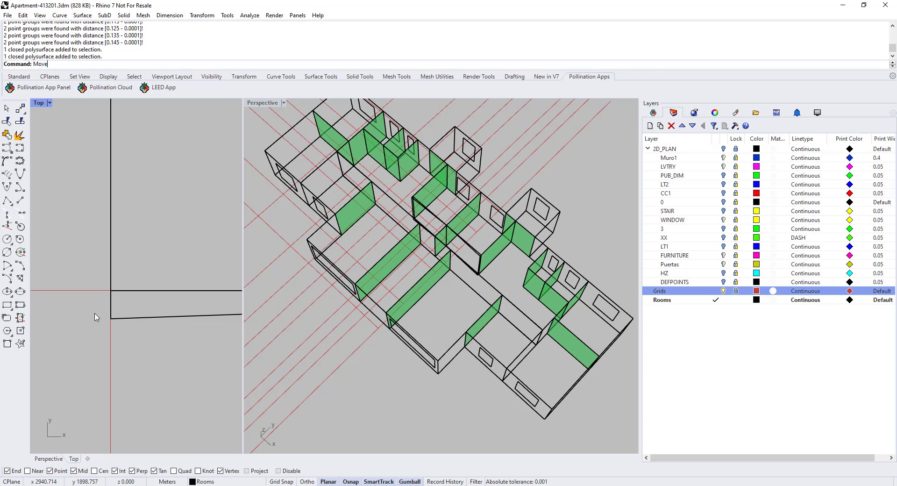
{"action": "type", "text": "Edge"}
{"action": "key", "text": "Return"}
{"action": "left_click_drag", "start_coordinate": [99, 303], "coordinate": [166, 394]}
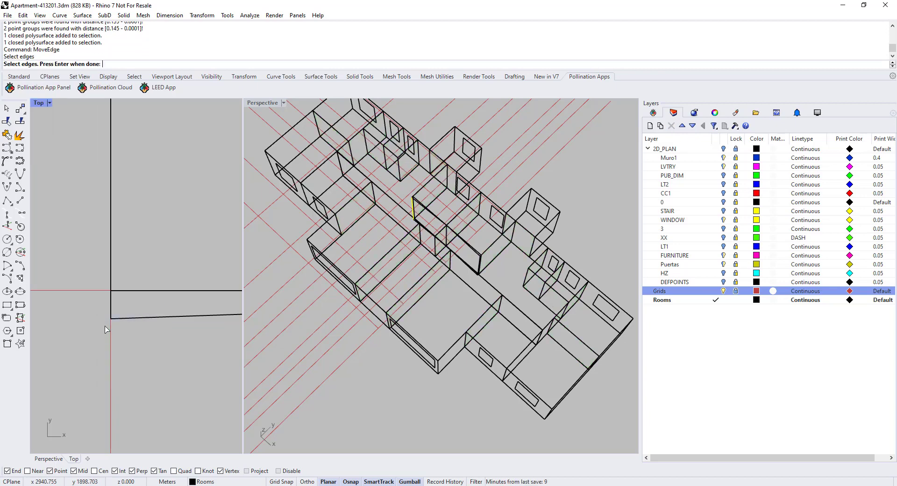
{"action": "key", "text": "Return"}
{"action": "left_click", "coordinate": [110, 318]}
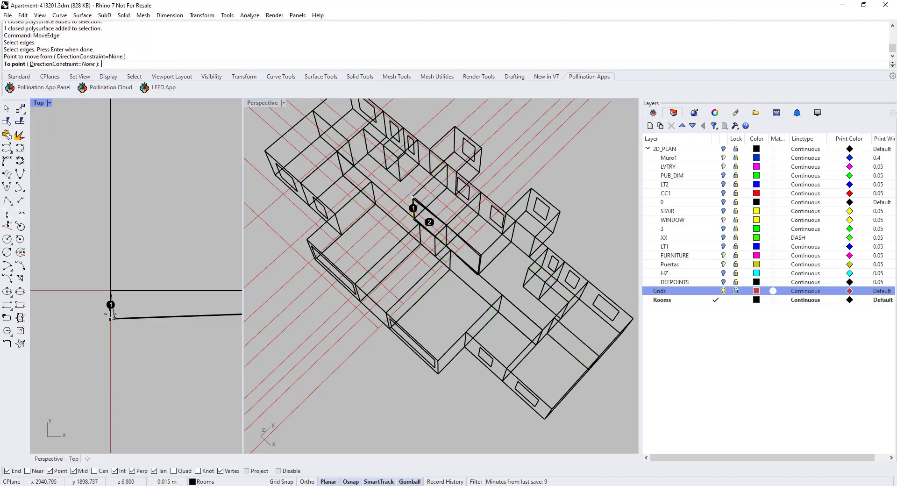
{"action": "left_click", "coordinate": [110, 291]}
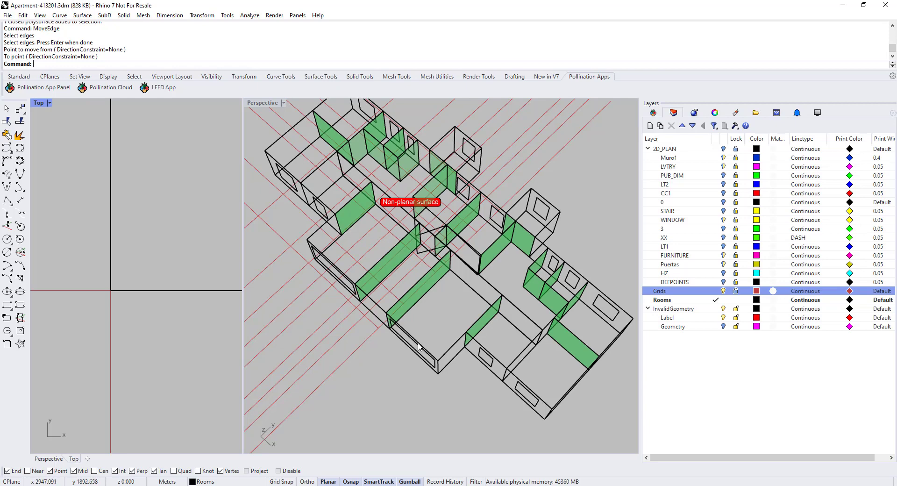
{"action": "key", "text": "ctrl+z"}
Move the hallway's misaligned vertical edge onto the adjoining room's corner with MoveEdge, picking both endpoints in the Perspective view.
{"action": "left_click", "coordinate": [418, 213]}
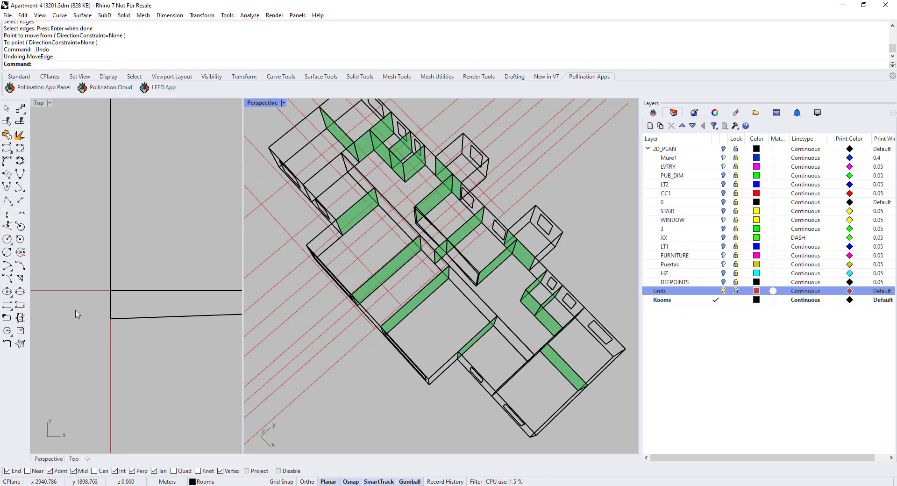
{"action": "scroll", "coordinate": [77, 314], "scroll_direction": "up", "scroll_amount": 1}
{"action": "type", "text": "veEdge"}
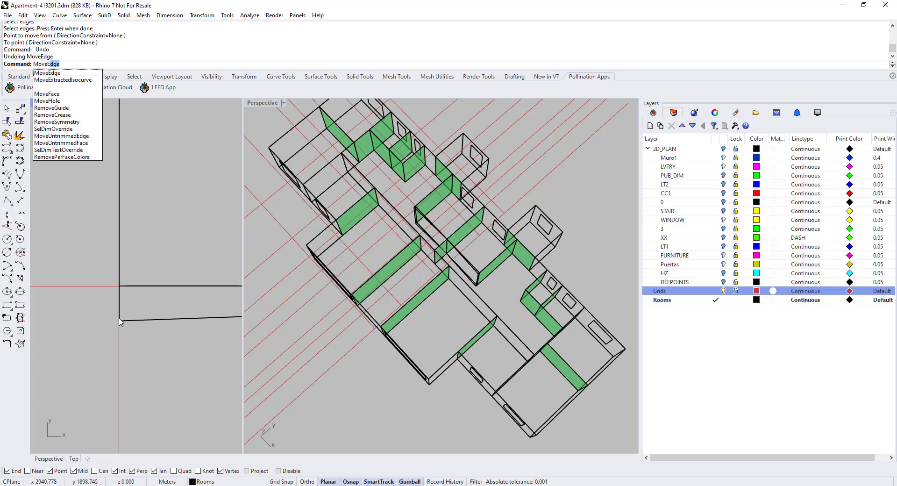
{"action": "key", "text": "Return"}
{"action": "left_click_drag", "start_coordinate": [102, 306], "coordinate": [139, 355]}
{"action": "scroll", "coordinate": [439, 198], "scroll_direction": "up", "scroll_amount": 7}
{"action": "scroll", "coordinate": [320, 306], "scroll_direction": "up", "scroll_amount": 3}
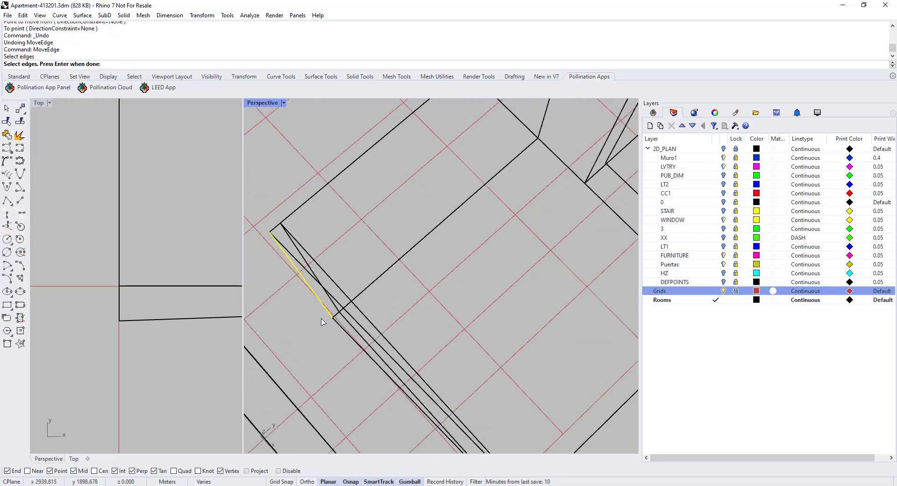
{"action": "right_click_drag", "start_coordinate": [321, 318], "coordinate": [346, 287]}
{"action": "right_click", "coordinate": [346, 286]}
{"action": "left_click", "coordinate": [342, 289]}
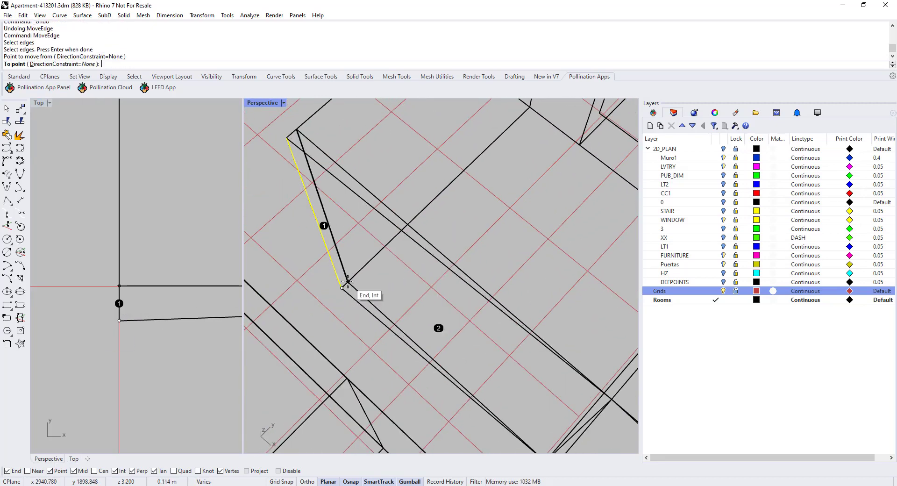
{"action": "left_click", "coordinate": [351, 286]}
{"action": "scroll", "coordinate": [404, 243], "scroll_direction": "down", "scroll_amount": 5}
{"action": "right_click_drag", "start_coordinate": [364, 285], "coordinate": [406, 283]}
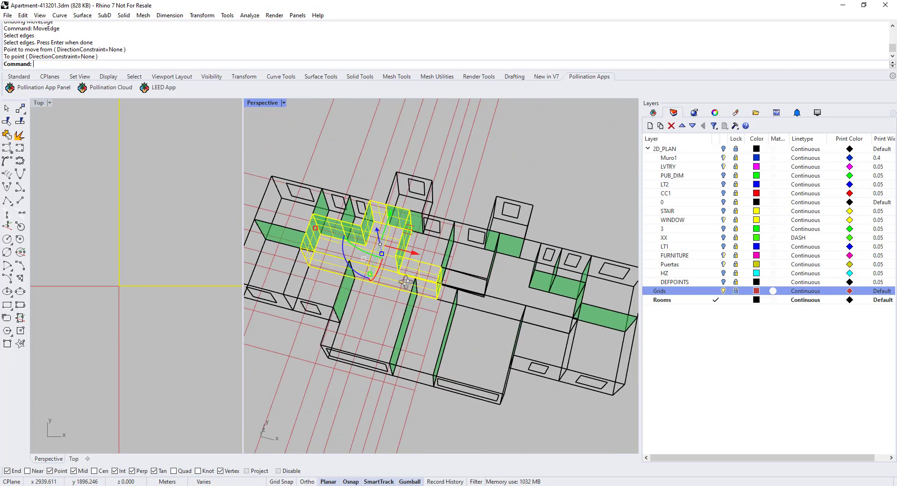
Run PO_SolveAdjacency on all rooms of both apartments with the default options.
{"action": "left_click", "coordinate": [150, 249]}
{"action": "scroll", "coordinate": [126, 259], "scroll_direction": "down", "scroll_amount": 3}
{"action": "scroll", "coordinate": [125, 260], "scroll_direction": "down", "scroll_amount": 5}
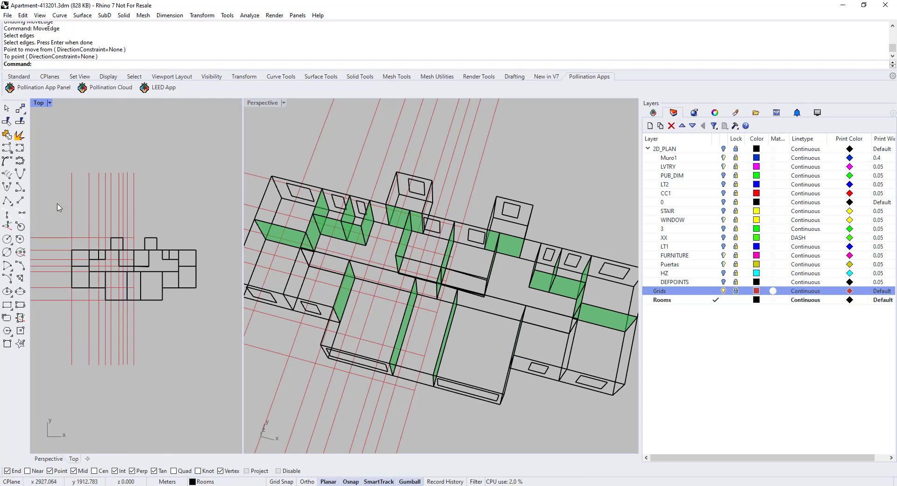
{"action": "type", "text": "PO_SolveAdjacency"}
{"action": "key", "text": "Return"}
{"action": "left_click_drag", "start_coordinate": [64, 220], "coordinate": [212, 314]}
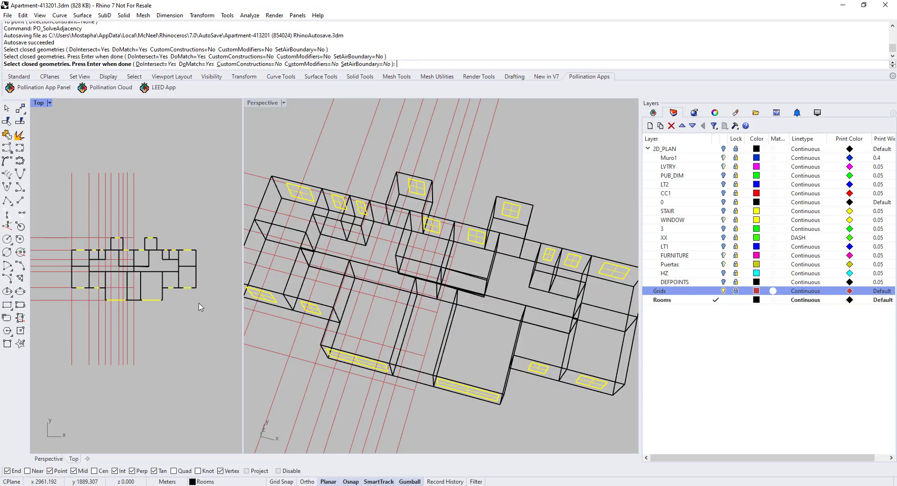
{"action": "key", "text": "Return"}
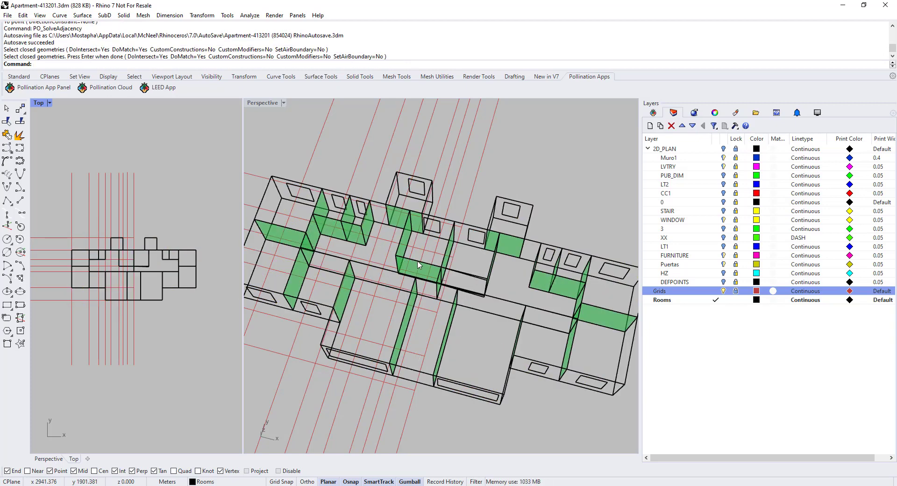
Review the solved adjacencies in both views and enlarge the Top viewport to examine the hallway walls.
{"action": "scroll", "coordinate": [418, 268], "scroll_direction": "down", "scroll_amount": 2}
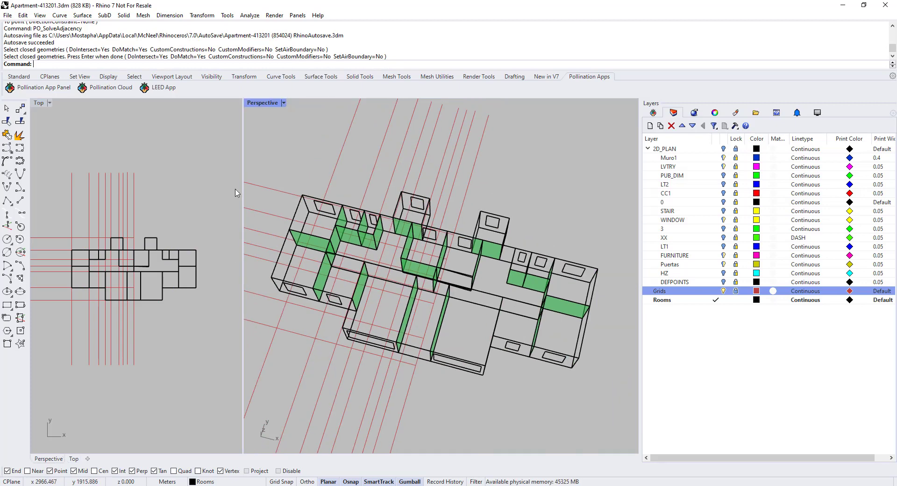
{"action": "left_click_drag", "start_coordinate": [242, 172], "coordinate": [331, 181]}
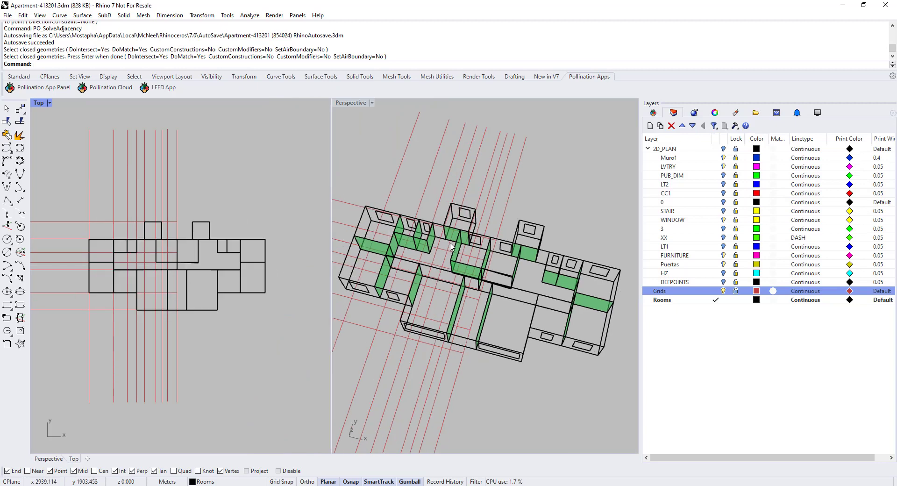
{"action": "scroll", "coordinate": [258, 226], "scroll_direction": "down", "scroll_amount": 6}
{"action": "scroll", "coordinate": [201, 249], "scroll_direction": "up", "scroll_amount": 2}
{"action": "scroll", "coordinate": [201, 253], "scroll_direction": "up", "scroll_amount": 2}
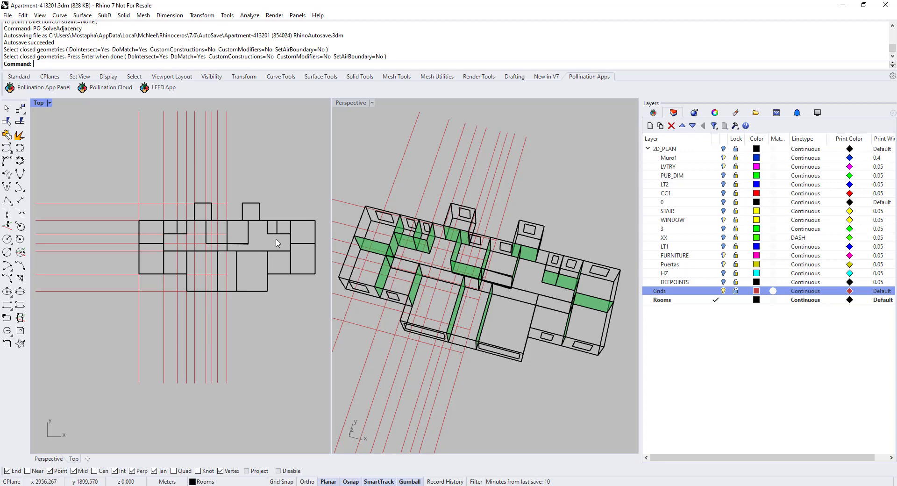
{"action": "left_click_drag", "start_coordinate": [332, 201], "coordinate": [450, 210]}
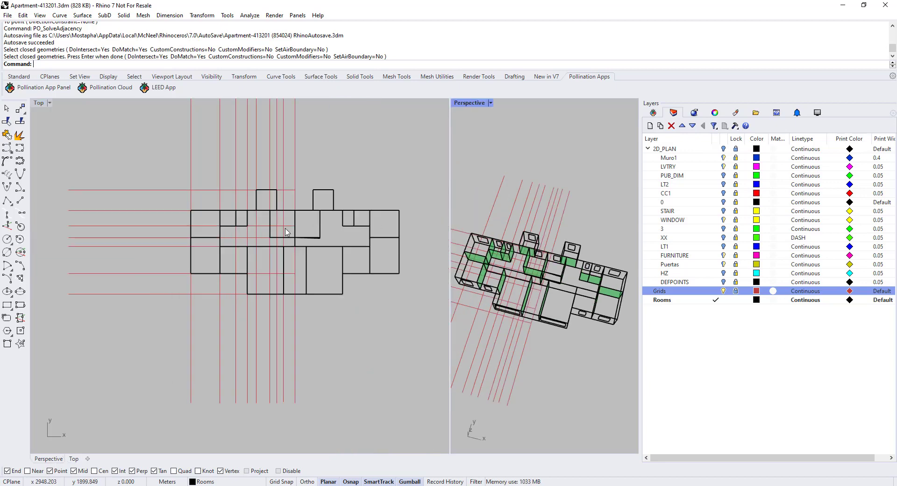
{"action": "scroll", "coordinate": [286, 232], "scroll_direction": "up", "scroll_amount": 4}
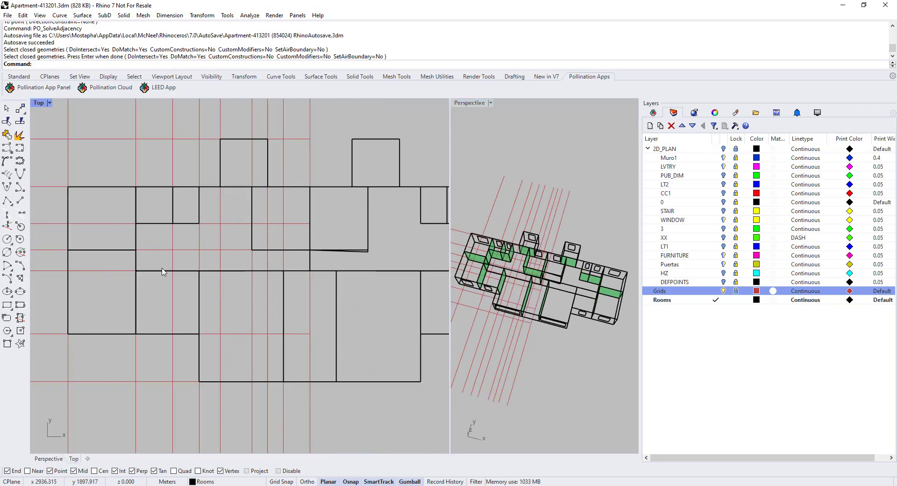
{"action": "scroll", "coordinate": [163, 272], "scroll_direction": "up", "scroll_amount": 6}
Unlock the Grids layer and select the horizontal grid line along the central room's wall facing the hallway.
{"action": "scroll", "coordinate": [138, 275], "scroll_direction": "down", "scroll_amount": 8}
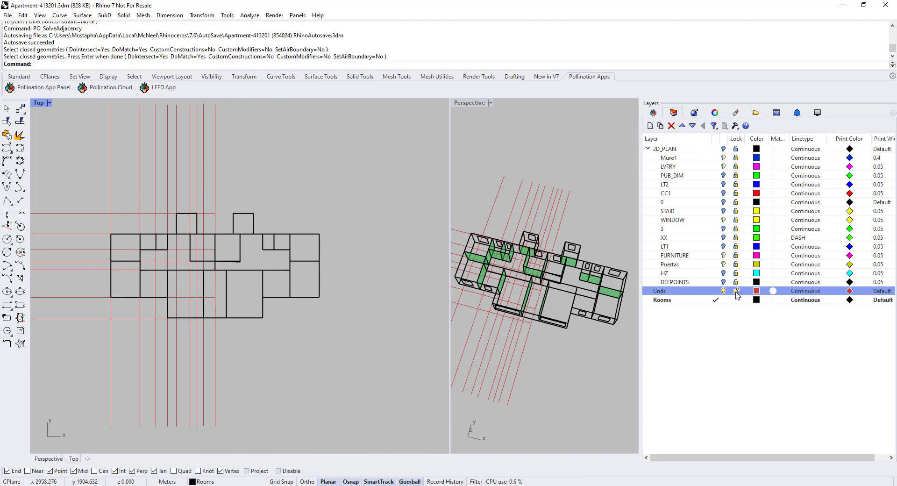
{"action": "right_click_drag", "start_coordinate": [160, 247], "coordinate": [244, 232]}
{"action": "scroll", "coordinate": [206, 241], "scroll_direction": "up", "scroll_amount": 1}
{"action": "left_click", "coordinate": [181, 257]}
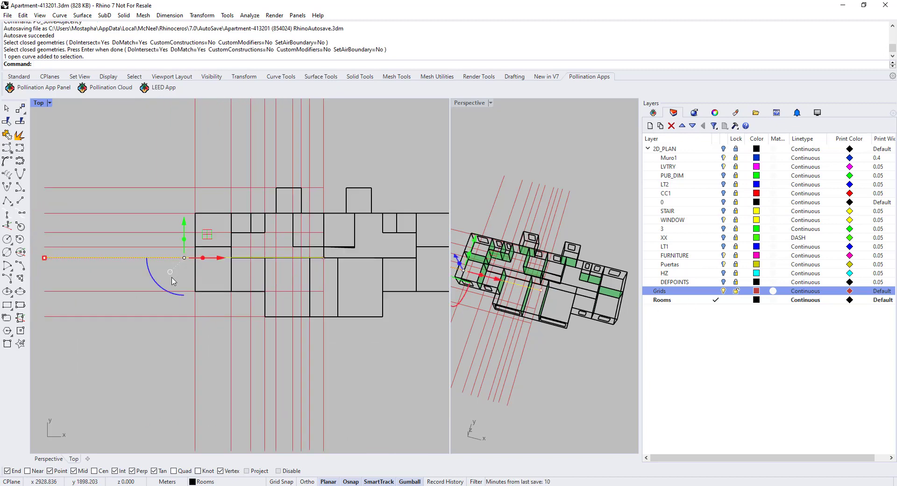
{"action": "left_click", "coordinate": [177, 247]}
Compare the room walls with the grid lines up close, down to the doubled wall line between Bedroom 3 and the Hallway.
{"action": "scroll", "coordinate": [338, 251], "scroll_direction": "up", "scroll_amount": 6}
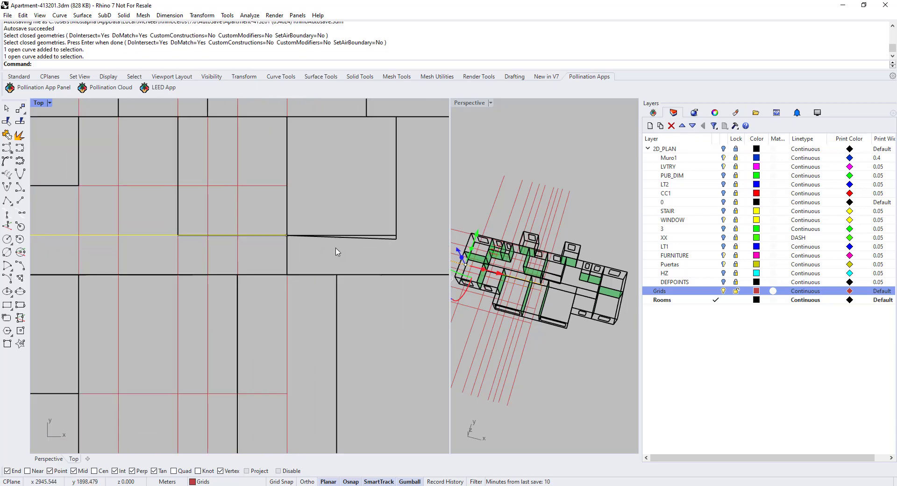
{"action": "scroll", "coordinate": [287, 237], "scroll_direction": "up", "scroll_amount": 2}
{"action": "scroll", "coordinate": [327, 236], "scroll_direction": "down", "scroll_amount": 4}
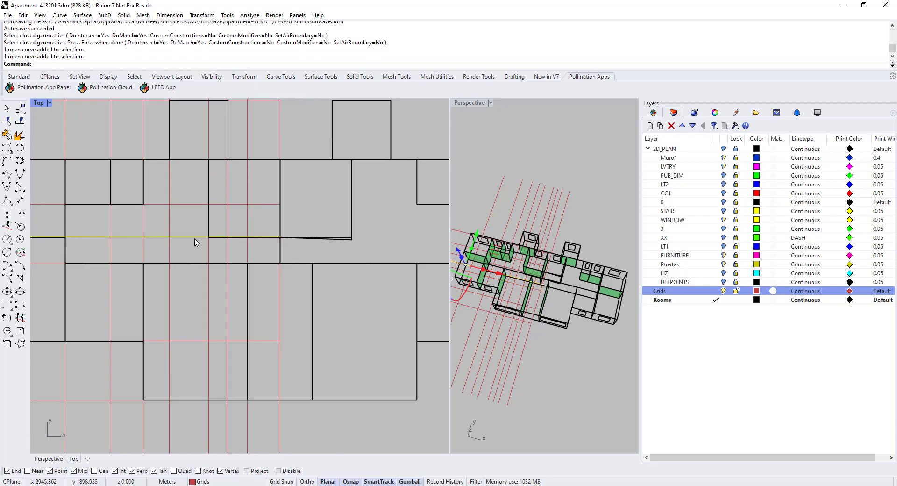
{"action": "scroll", "coordinate": [301, 256], "scroll_direction": "up", "scroll_amount": 3}
{"action": "scroll", "coordinate": [127, 248], "scroll_direction": "up", "scroll_amount": 4}
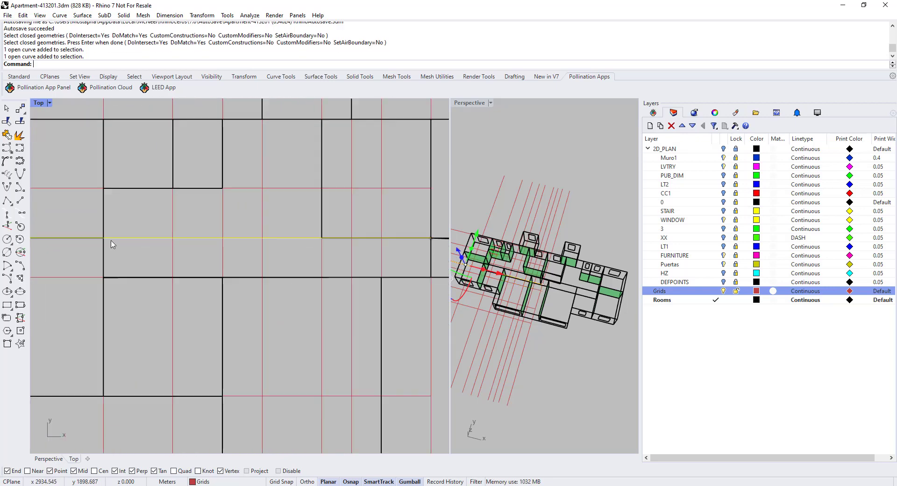
{"action": "scroll", "coordinate": [106, 282], "scroll_direction": "up", "scroll_amount": 3}
{"action": "left_click", "coordinate": [112, 281]}
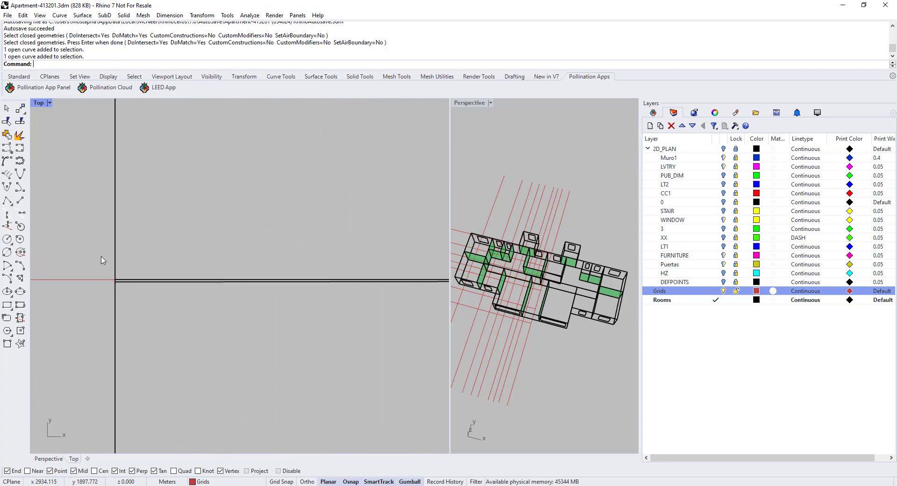
Move the two horizontal grid lines bordering the hallway sideways so they span the rooms of both apartments.
{"action": "scroll", "coordinate": [132, 277], "scroll_direction": "down", "scroll_amount": 6}
{"action": "scroll", "coordinate": [133, 278], "scroll_direction": "down", "scroll_amount": 4}
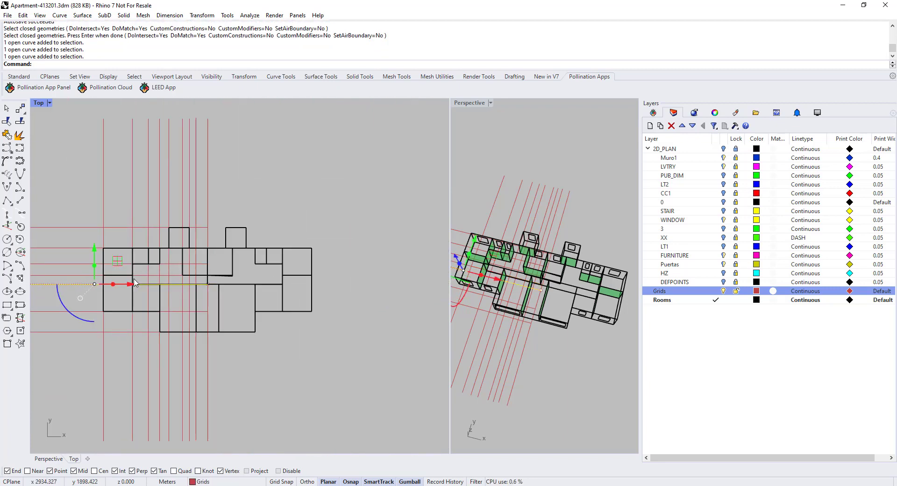
{"action": "scroll", "coordinate": [98, 276], "scroll_direction": "down", "scroll_amount": 2}
{"action": "left_click_drag", "start_coordinate": [67, 283], "coordinate": [67, 268]}
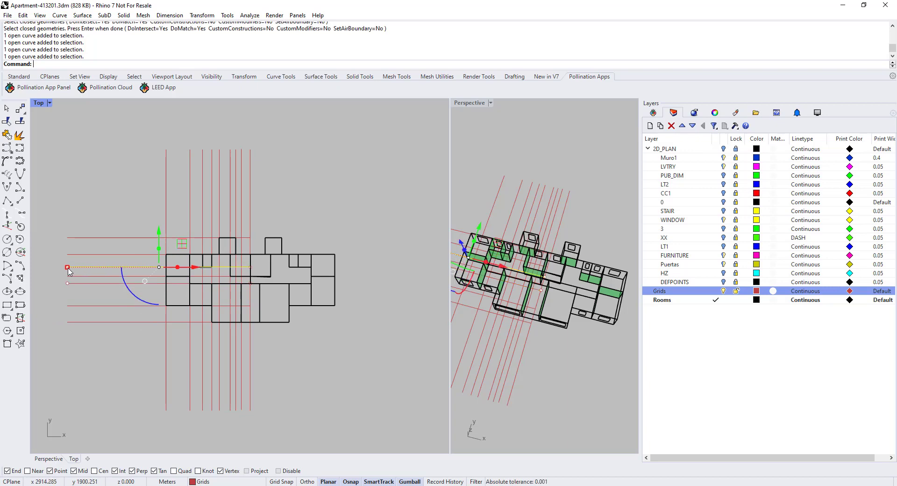
{"action": "left_click", "coordinate": [92, 289]}
{"action": "left_click_drag", "start_coordinate": [97, 293], "coordinate": [90, 274]}
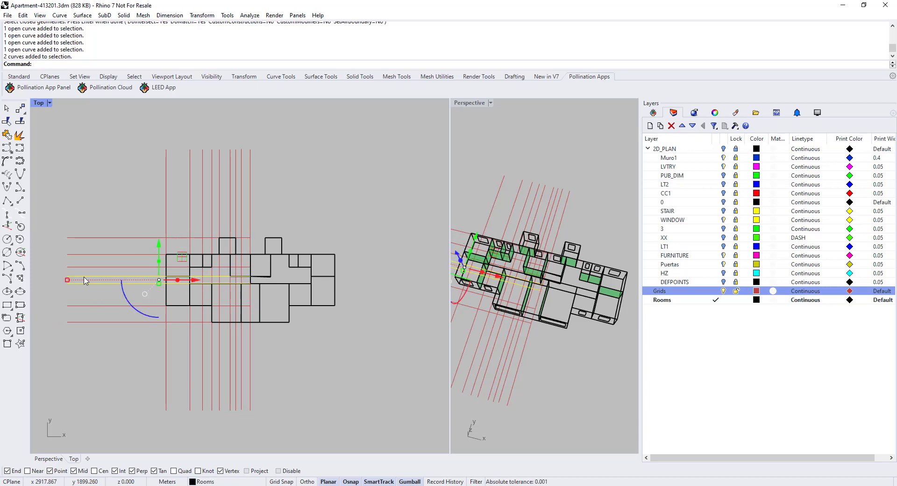
{"action": "type", "text": "MoveEdge"}
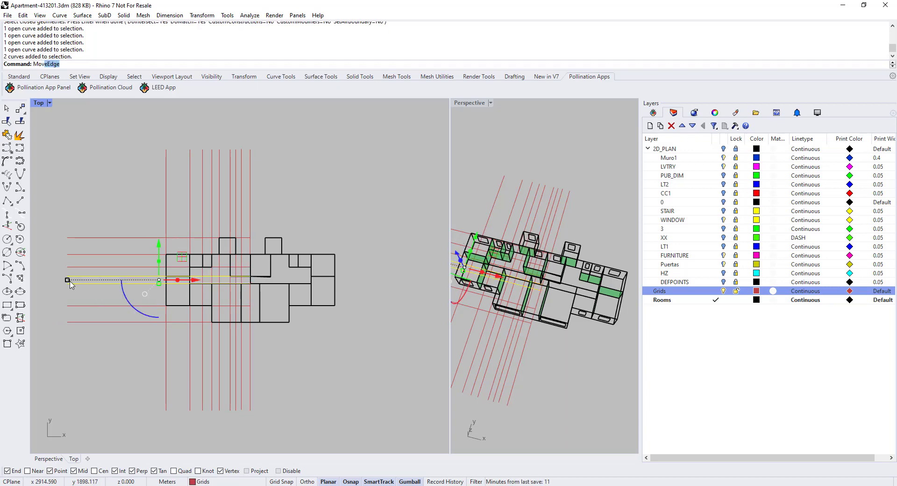
{"action": "key", "text": "Return"}
{"action": "left_click", "coordinate": [67, 372]}
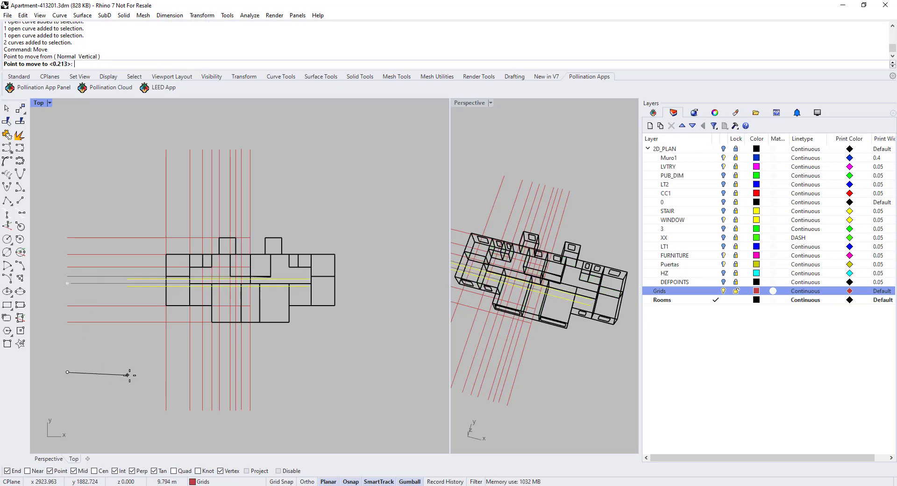
{"action": "key", "text": "shift"}
{"action": "left_click", "coordinate": [155, 372], "text": "shift"}
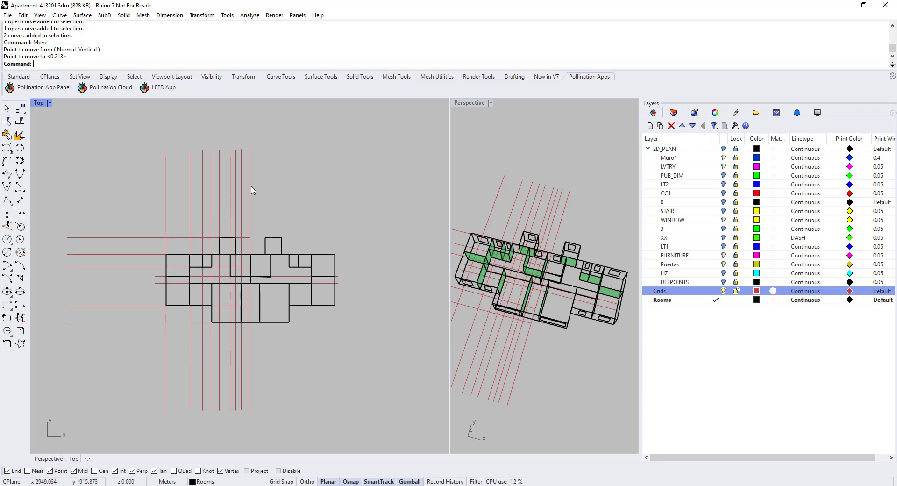
Hide all grid lines except the two hallway ones and widen the Top viewport to fit the whole floor.
{"action": "left_click_drag", "start_coordinate": [282, 172], "coordinate": [73, 227]}
{"action": "left_click_drag", "start_coordinate": [97, 194], "coordinate": [76, 417], "text": "shift"}
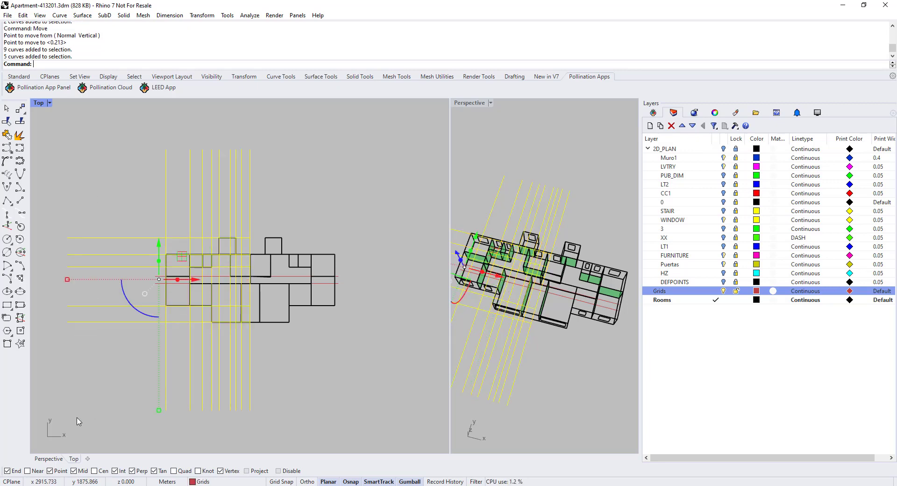
{"action": "key", "text": "ctrl+h"}
{"action": "scroll", "coordinate": [313, 312], "scroll_direction": "up", "scroll_amount": 4}
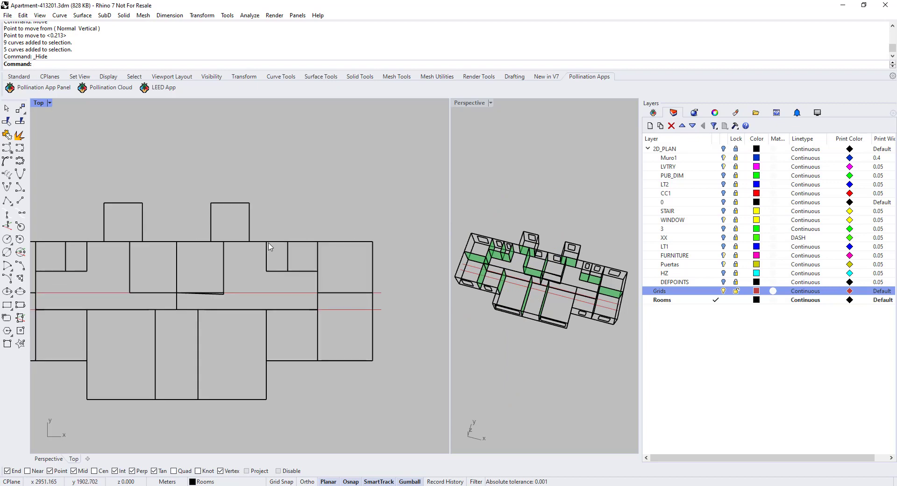
{"action": "scroll", "coordinate": [287, 294], "scroll_direction": "up", "scroll_amount": 1}
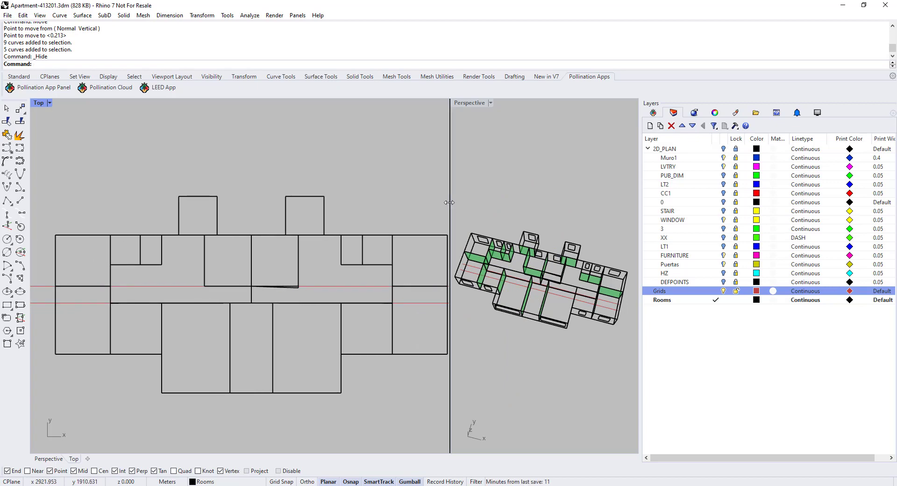
{"action": "left_click_drag", "start_coordinate": [452, 207], "coordinate": [485, 207]}
{"action": "scroll", "coordinate": [402, 199], "scroll_direction": "down", "scroll_amount": 1}
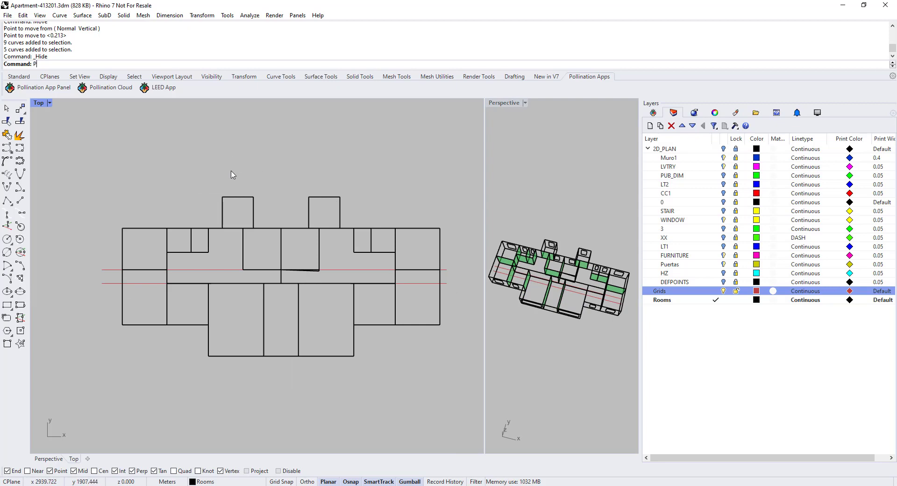
Start PO_AlignToGrid on the hallways and the neighbouring central rooms of both apartments.
{"action": "type", "text": "O_AlignToGrid"}
{"action": "key", "text": "Return"}
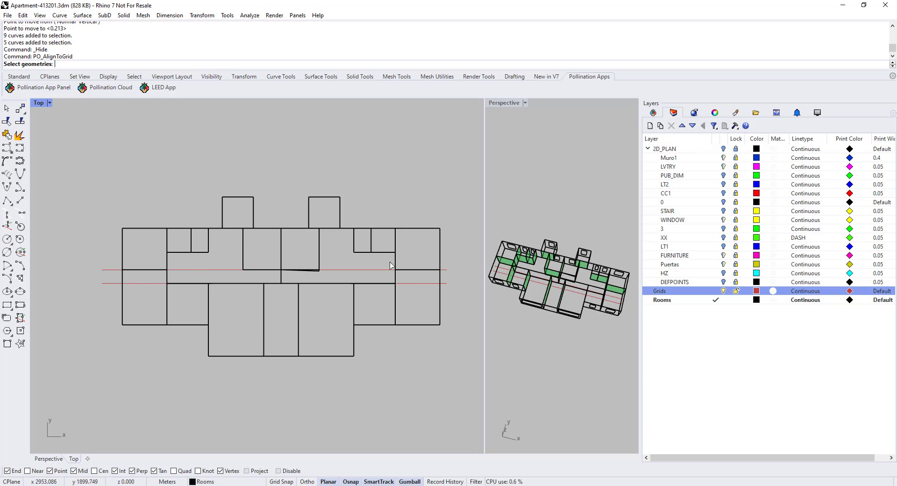
{"action": "left_click_drag", "start_coordinate": [388, 261], "coordinate": [187, 293]}
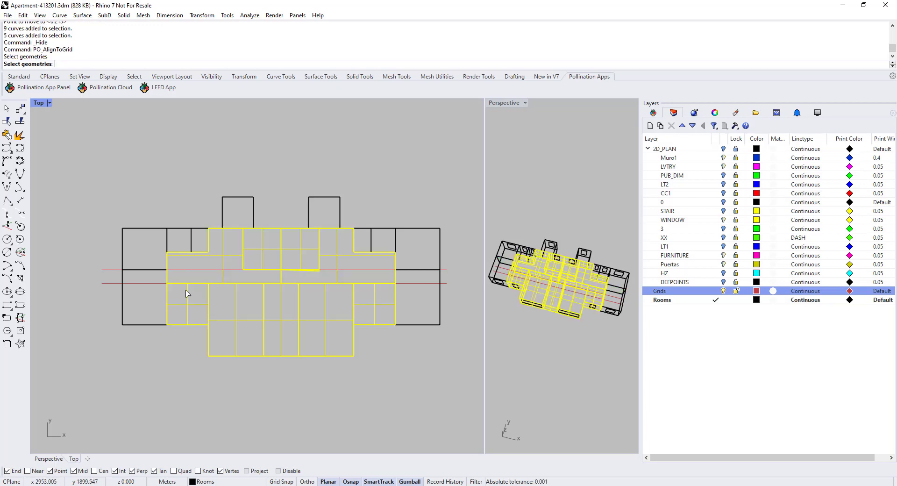
{"action": "key", "text": "Return"}
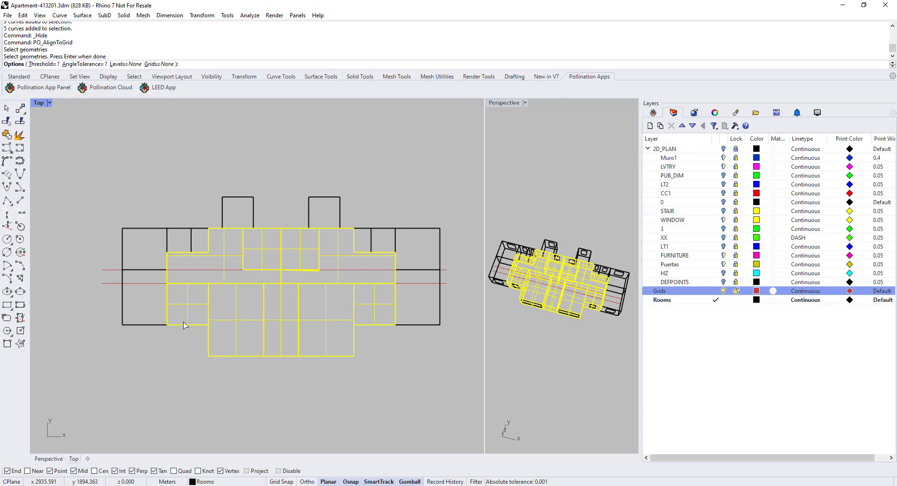
Set Grids to Custom with the two horizontal hallway grid lines as vertical snap planes, and accept the previewed planes.
{"action": "left_click", "coordinate": [158, 64]}
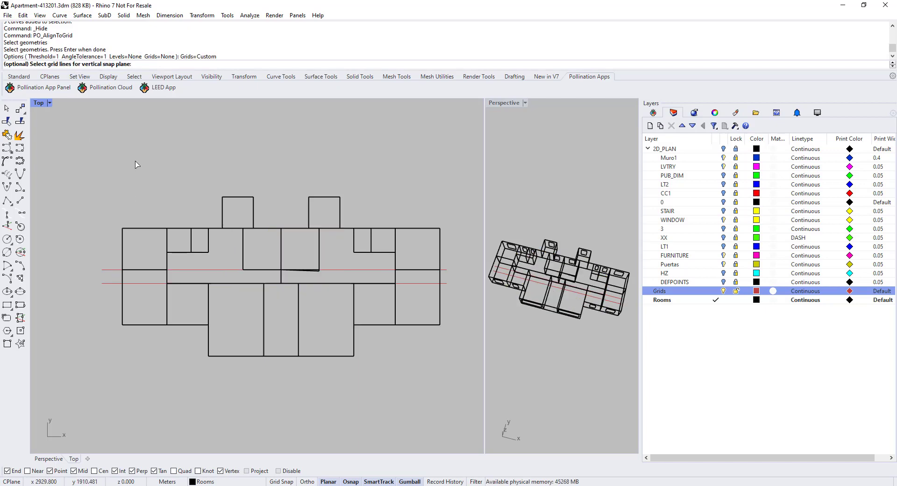
{"action": "left_click_drag", "start_coordinate": [114, 237], "coordinate": [84, 320]}
{"action": "key", "text": "Return"}
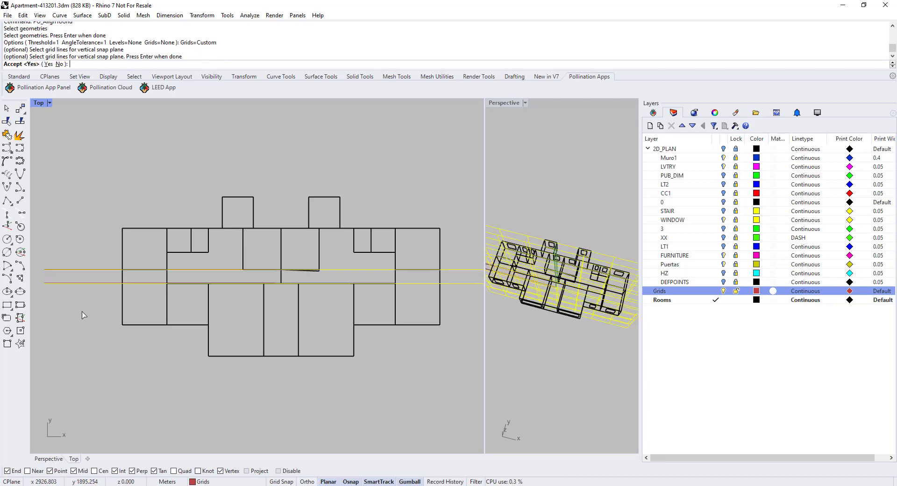
{"action": "right_click_drag", "start_coordinate": [518, 234], "coordinate": [560, 241]}
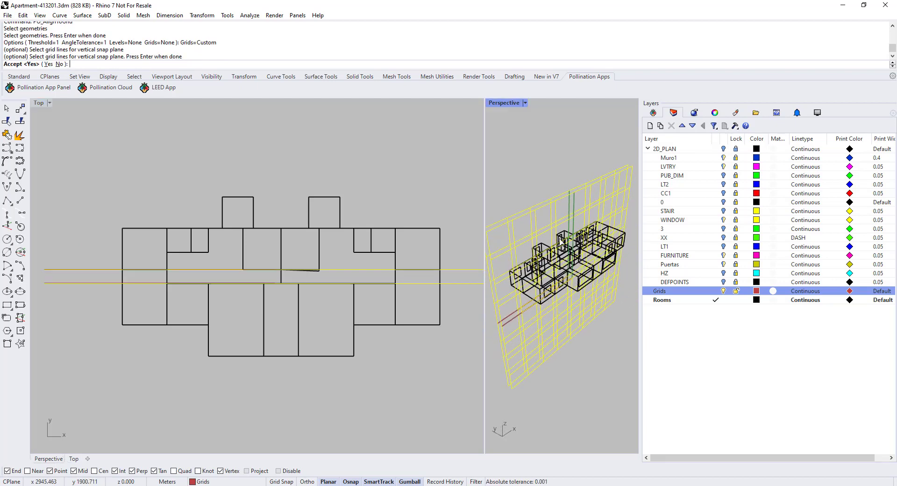
{"action": "key", "text": "Return"}
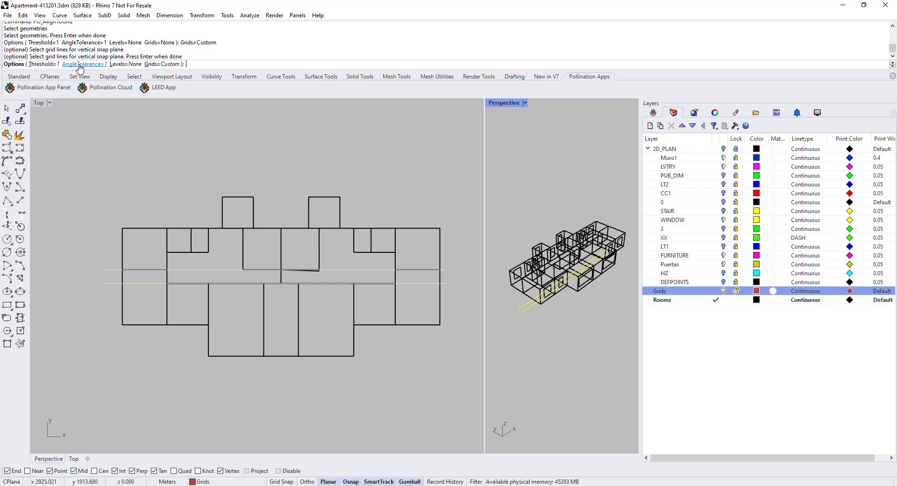
Compare the hallway wall offset with the grid line up close and set the alignment Threshold to 0.5.
{"action": "scroll", "coordinate": [161, 292], "scroll_direction": "up", "scroll_amount": 10}
{"action": "scroll", "coordinate": [170, 285], "scroll_direction": "up", "scroll_amount": 10}
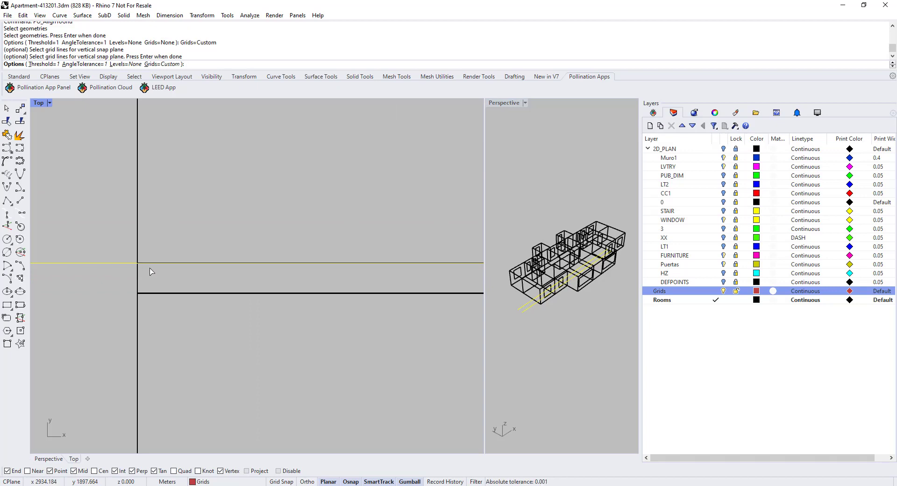
{"action": "scroll", "coordinate": [143, 295], "scroll_direction": "up", "scroll_amount": 4}
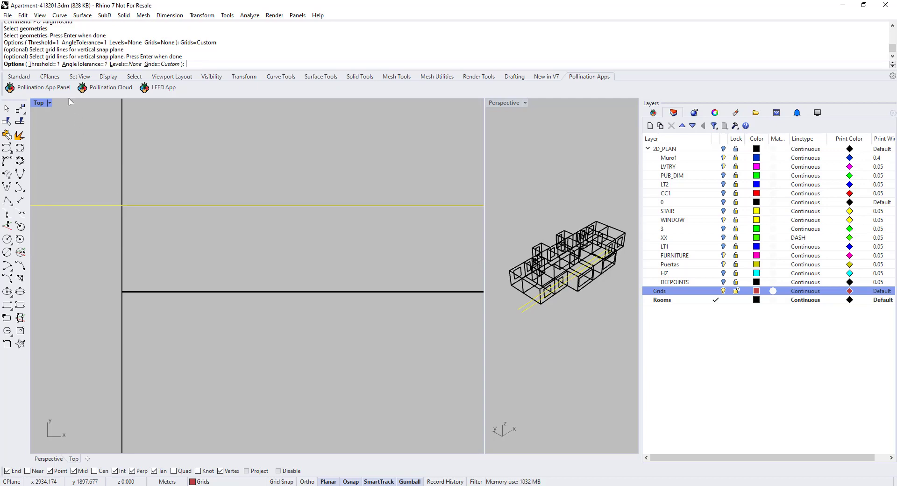
{"action": "scroll", "coordinate": [198, 296], "scroll_direction": "down", "scroll_amount": 5}
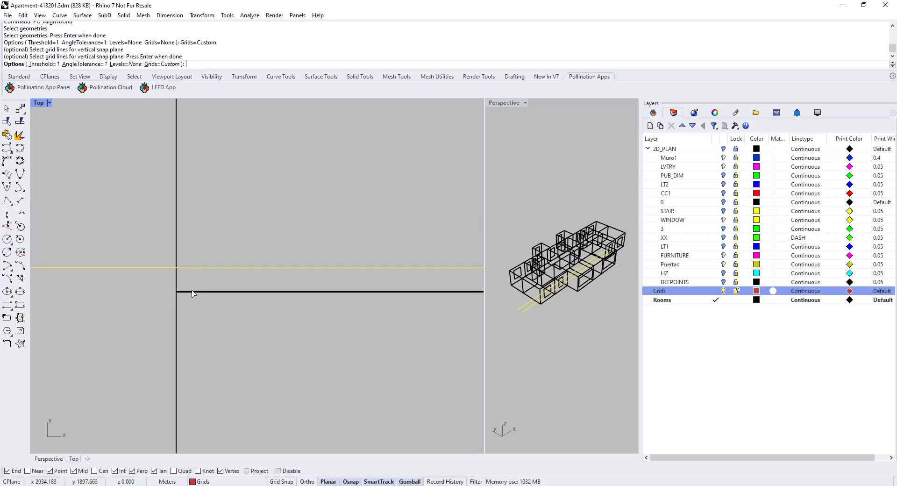
{"action": "scroll", "coordinate": [192, 294], "scroll_direction": "up", "scroll_amount": 3}
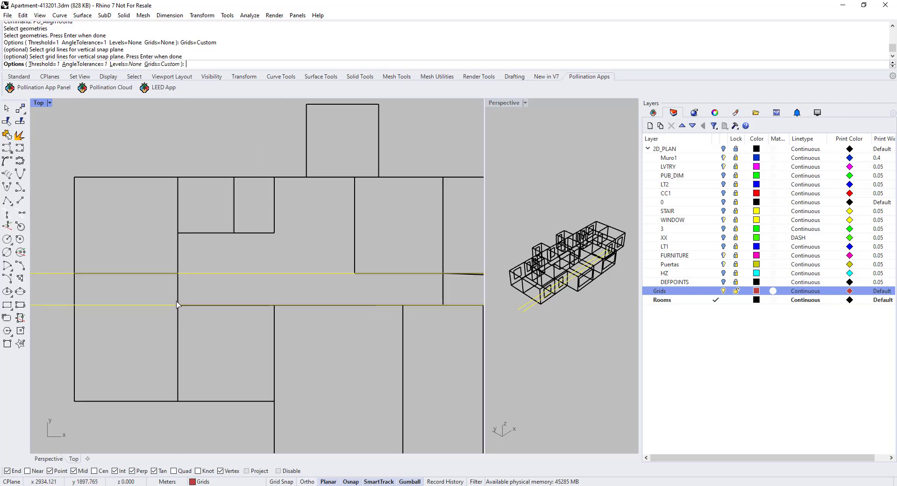
{"action": "scroll", "coordinate": [143, 310], "scroll_direction": "down", "scroll_amount": 2}
{"action": "scroll", "coordinate": [144, 310], "scroll_direction": "down", "scroll_amount": 3}
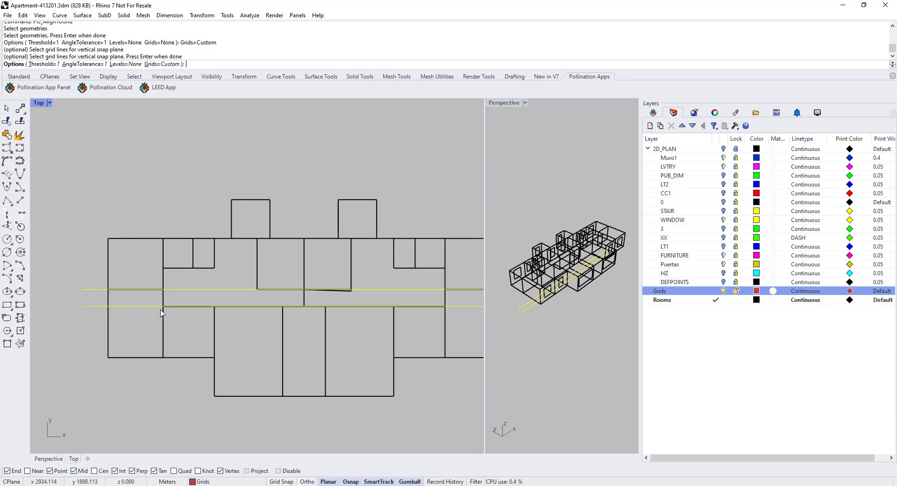
{"action": "left_click", "coordinate": [40, 64]}
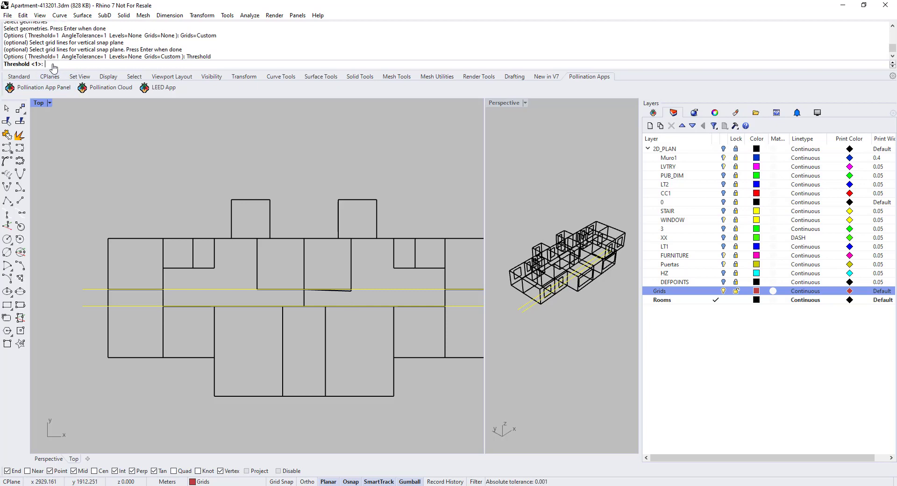
{"action": "type", "text": "0.5"}
{"action": "key", "text": "Return"}
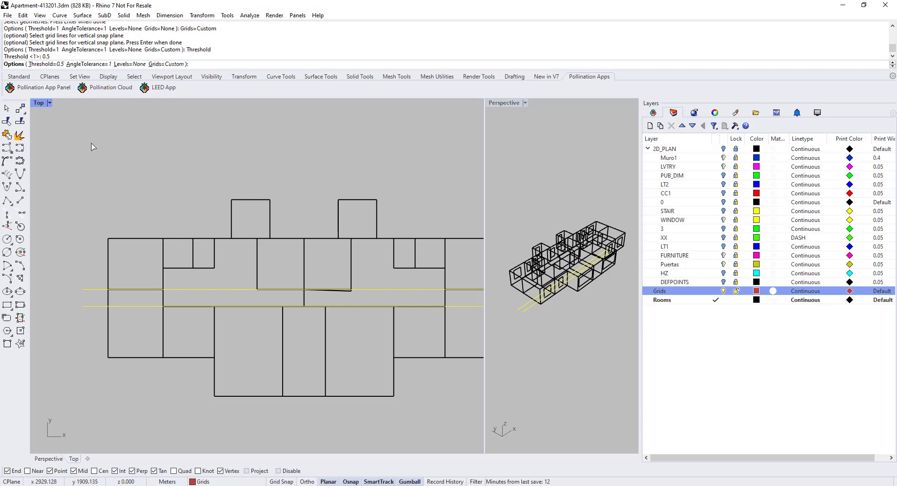
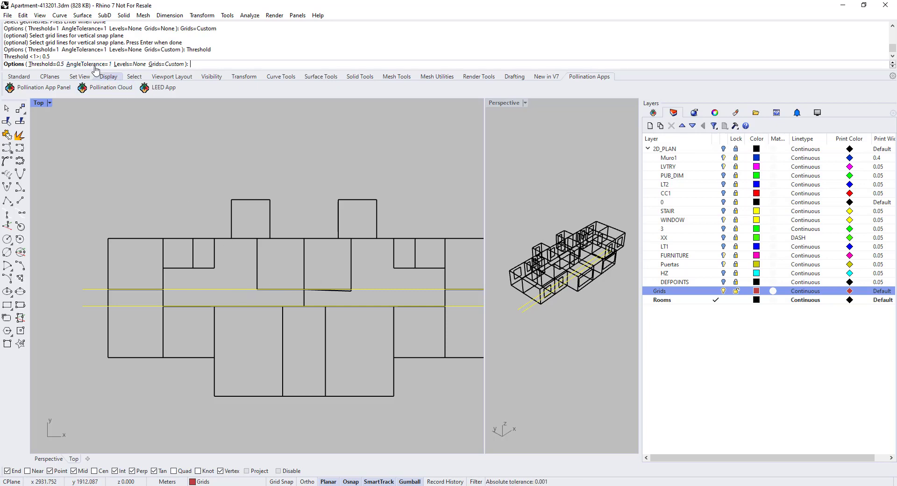
Inspect the slanted central room edge and hallway walls against the grid lines, and set AngleTolerance to 0.
{"action": "scroll", "coordinate": [374, 305], "scroll_direction": "up", "scroll_amount": 5}
{"action": "scroll", "coordinate": [316, 291], "scroll_direction": "up", "scroll_amount": 5}
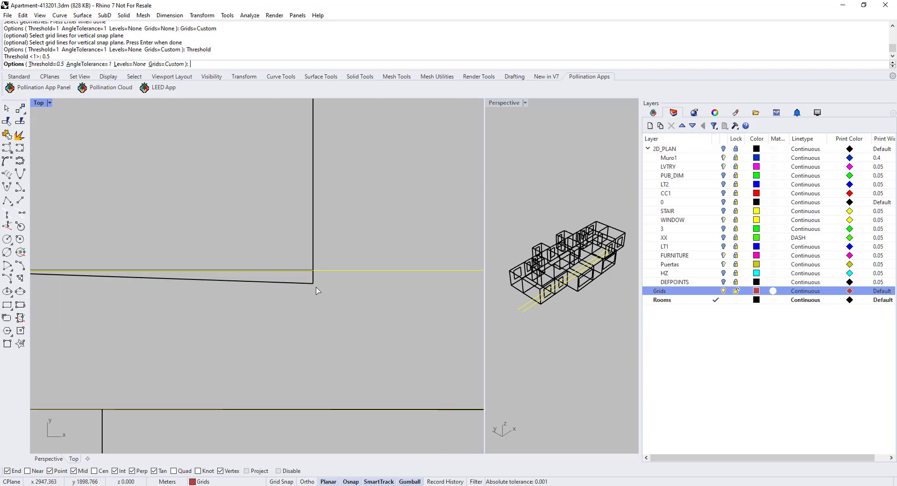
{"action": "scroll", "coordinate": [292, 282], "scroll_direction": "down", "scroll_amount": 2}
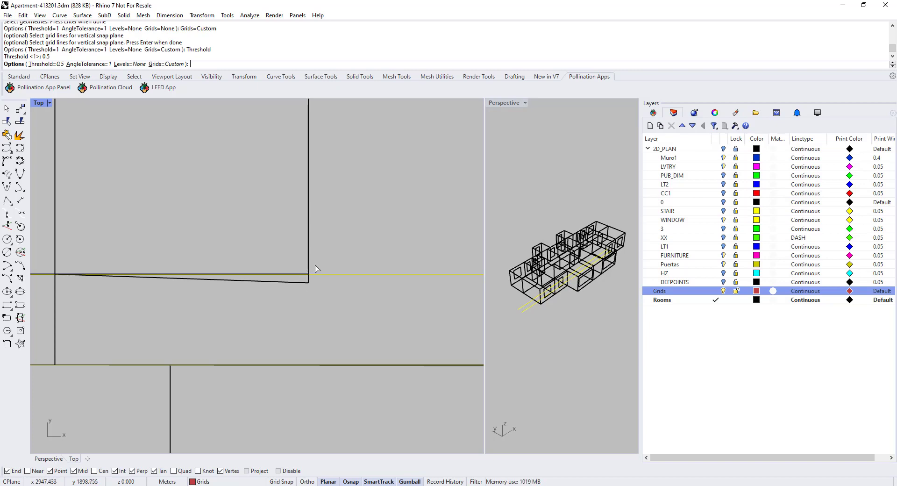
{"action": "scroll", "coordinate": [309, 282], "scroll_direction": "up", "scroll_amount": 2}
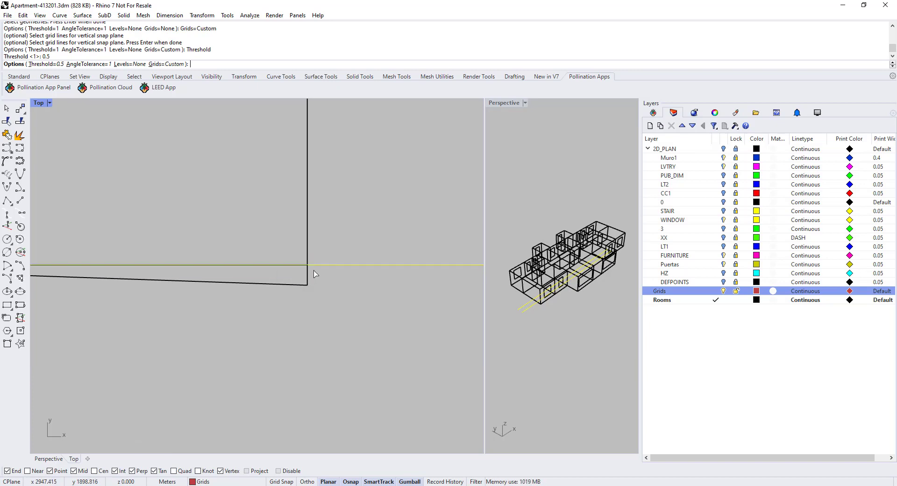
{"action": "scroll", "coordinate": [314, 274], "scroll_direction": "down", "scroll_amount": 4}
{"action": "scroll", "coordinate": [177, 288], "scroll_direction": "up", "scroll_amount": 4}
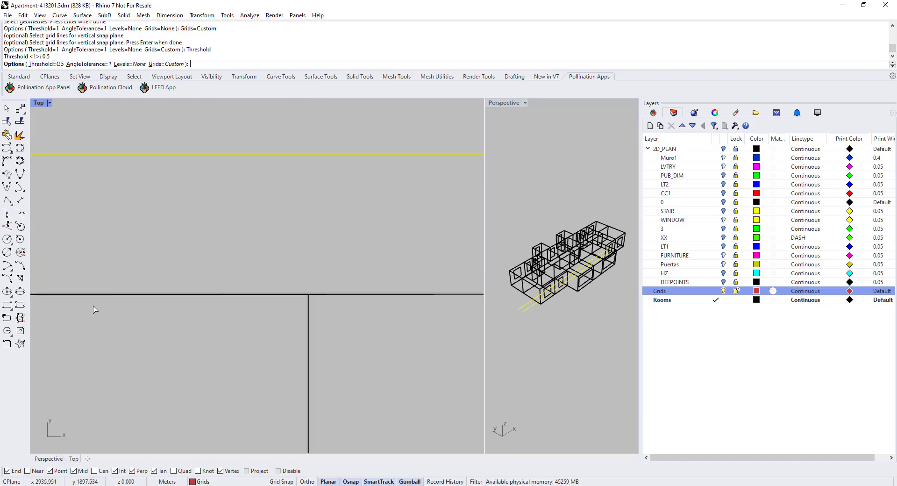
{"action": "scroll", "coordinate": [95, 309], "scroll_direction": "up", "scroll_amount": 2}
{"action": "scroll", "coordinate": [238, 324], "scroll_direction": "down", "scroll_amount": 5}
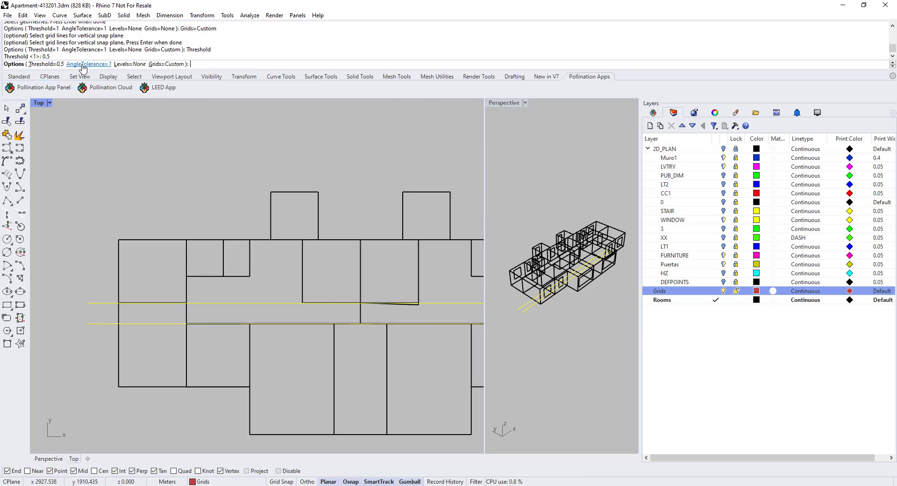
{"action": "left_click", "coordinate": [83, 65]}
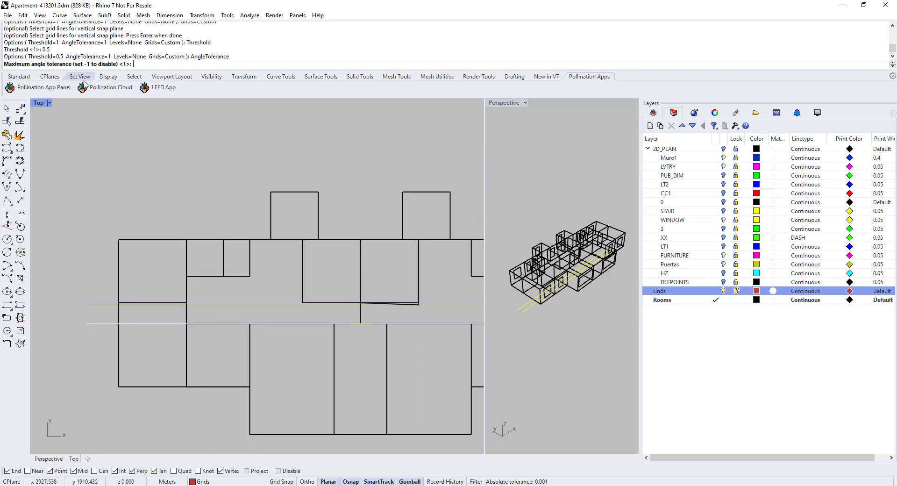
{"action": "type", "text": "0"}
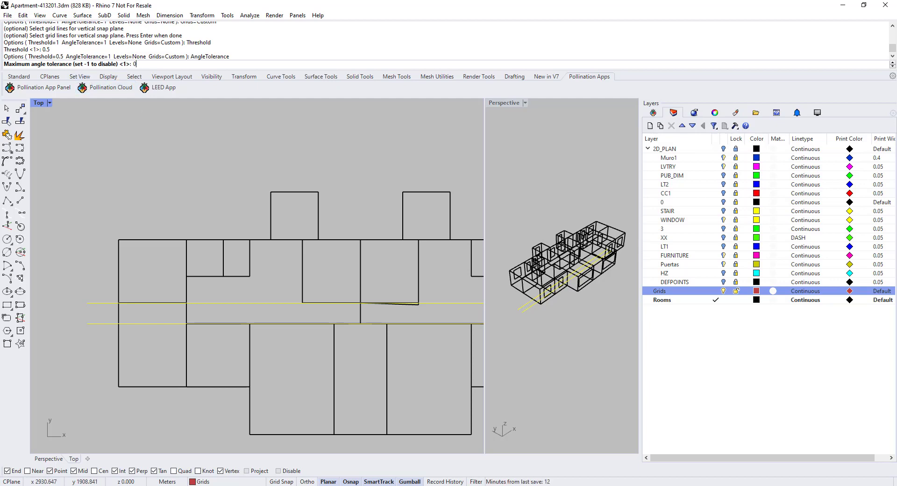
{"action": "key", "text": "Return"}
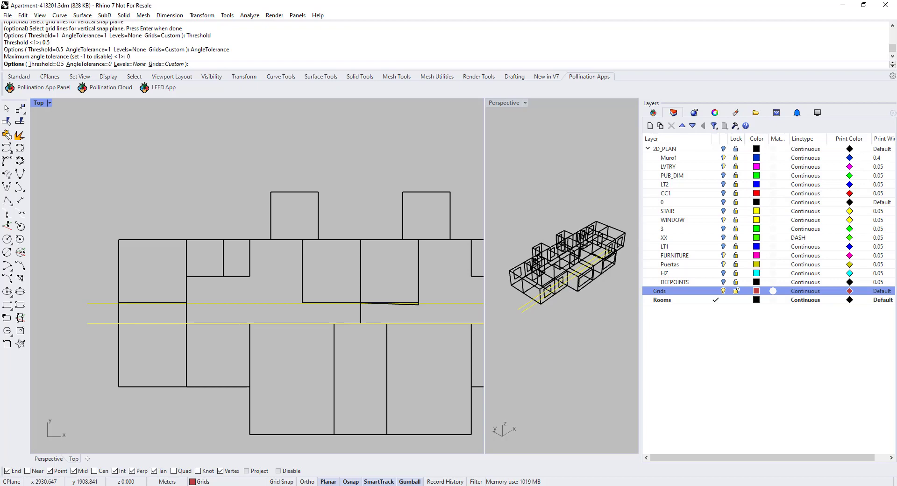
{"action": "scroll", "coordinate": [180, 214], "scroll_direction": "down", "scroll_amount": 2}
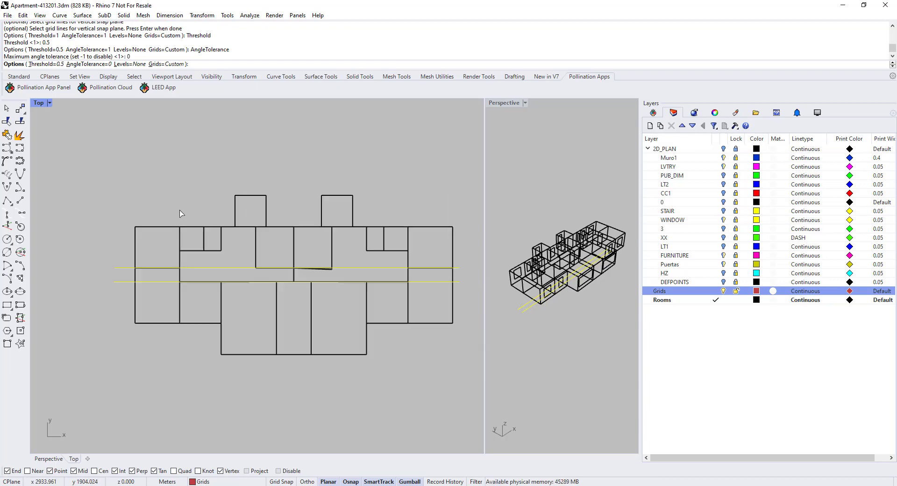
{"action": "scroll", "coordinate": [194, 274], "scroll_direction": "up", "scroll_amount": 8}
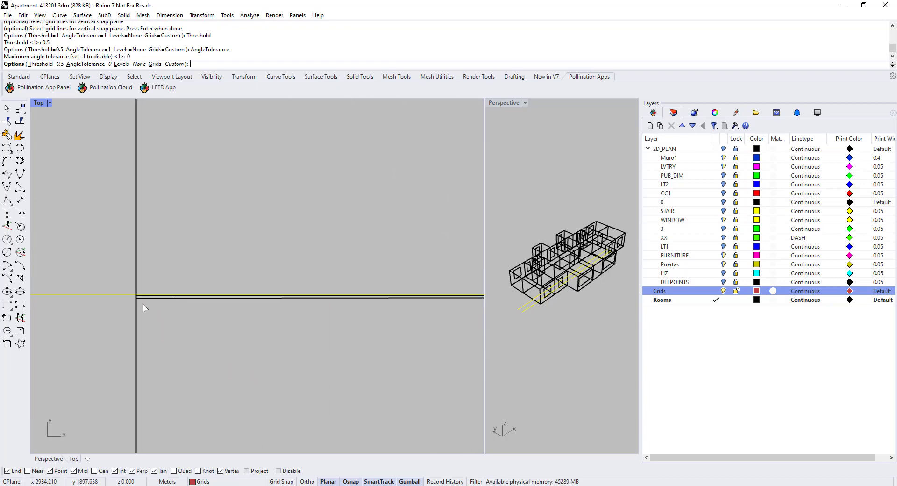
Run the grid alignment on the selected hallways and central rooms with Threshold 0.5 and AngleTolerance 0.
{"action": "scroll", "coordinate": [140, 294], "scroll_direction": "down", "scroll_amount": 5}
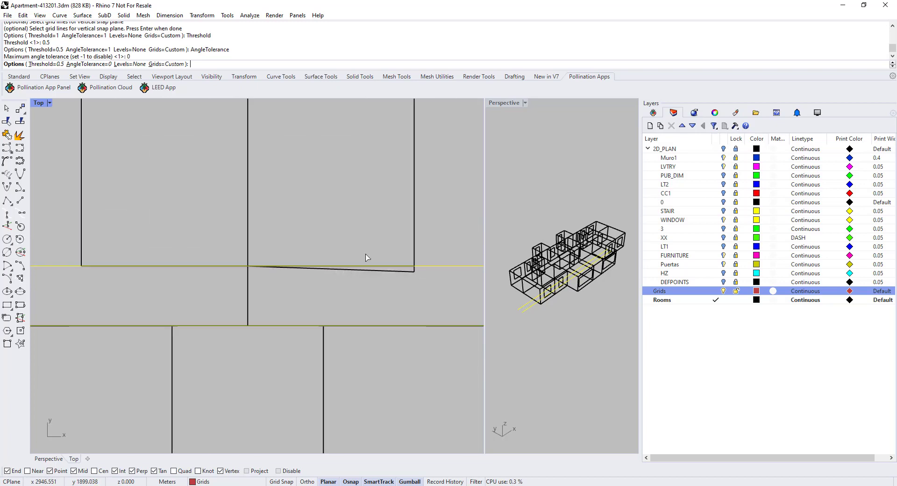
{"action": "scroll", "coordinate": [367, 257], "scroll_direction": "down", "scroll_amount": 6}
{"action": "scroll", "coordinate": [369, 264], "scroll_direction": "up", "scroll_amount": 2}
{"action": "key", "text": "Return"}
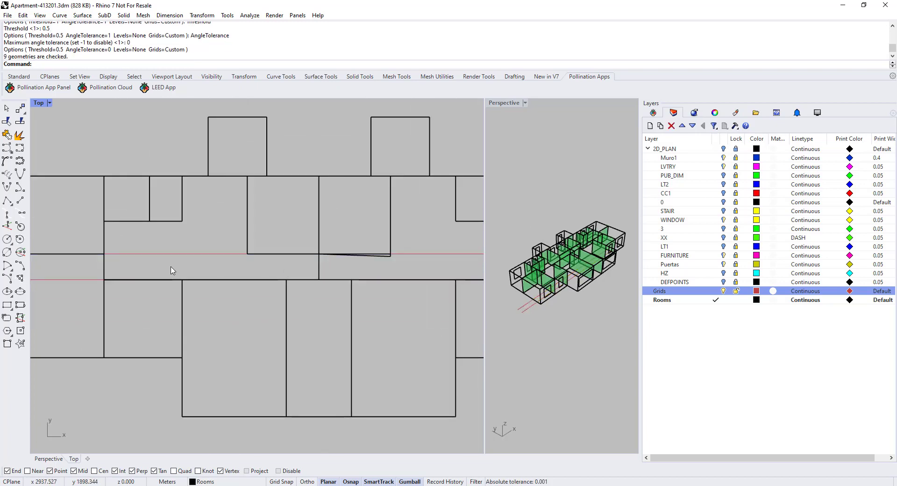
Measure the distance between the lower hallway grid line and the offset wall at the hallway's west end.
{"action": "scroll", "coordinate": [126, 276], "scroll_direction": "down", "scroll_amount": 4}
{"action": "scroll", "coordinate": [131, 266], "scroll_direction": "up", "scroll_amount": 8}
{"action": "scroll", "coordinate": [154, 281], "scroll_direction": "up", "scroll_amount": 5}
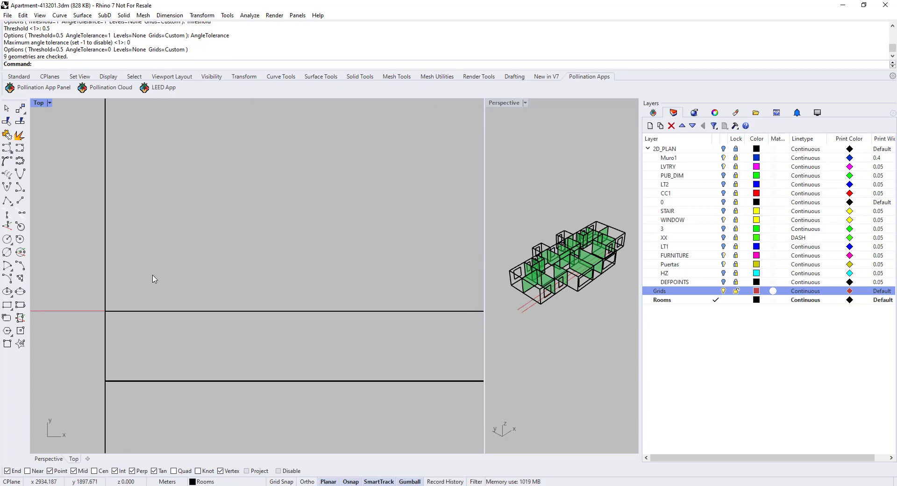
{"action": "key", "text": "Return"}
{"action": "left_click", "coordinate": [106, 311]}
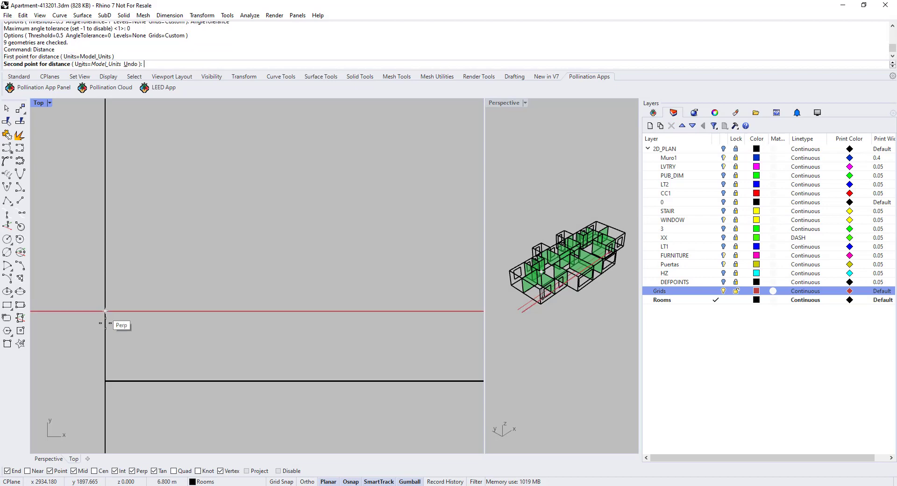
{"action": "left_click", "coordinate": [104, 381]}
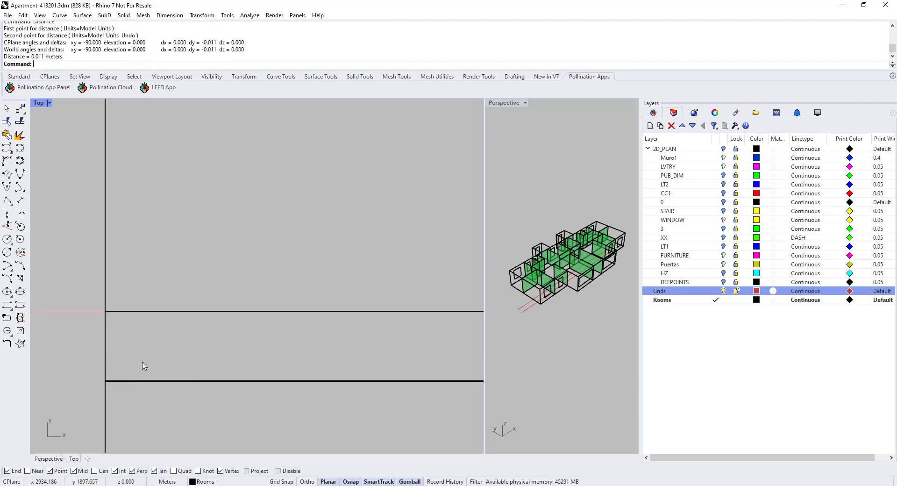
Examine the overlapping room edges along the lower hallway grid line to identify which room is offset, leaving nothing selected.
{"action": "scroll", "coordinate": [153, 299], "scroll_direction": "down", "scroll_amount": 10}
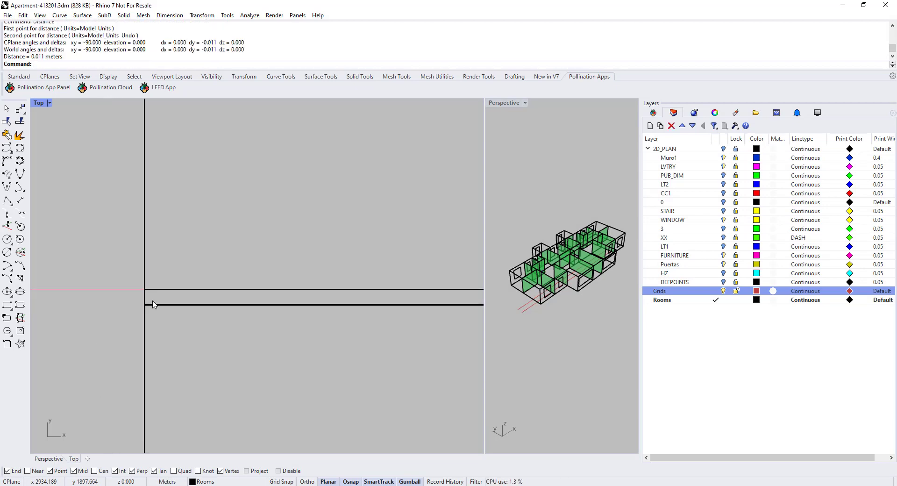
{"action": "scroll", "coordinate": [93, 314], "scroll_direction": "up", "scroll_amount": 10}
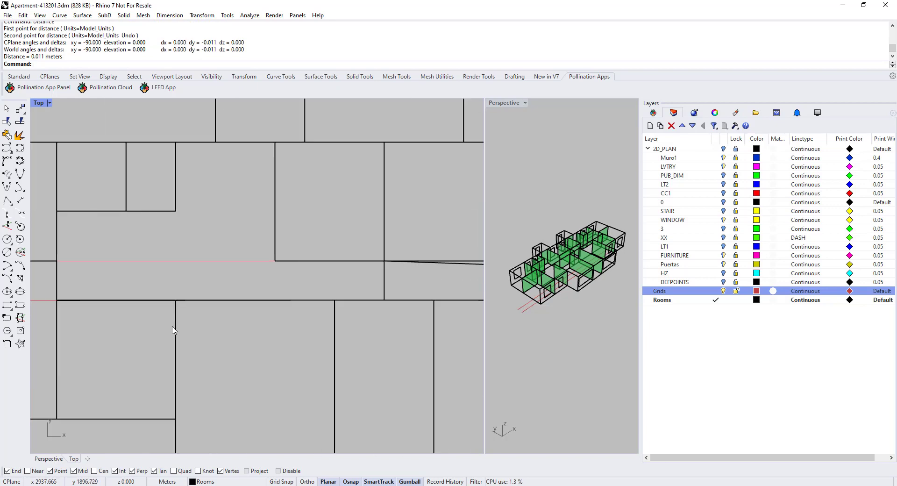
{"action": "left_click", "coordinate": [244, 247]}
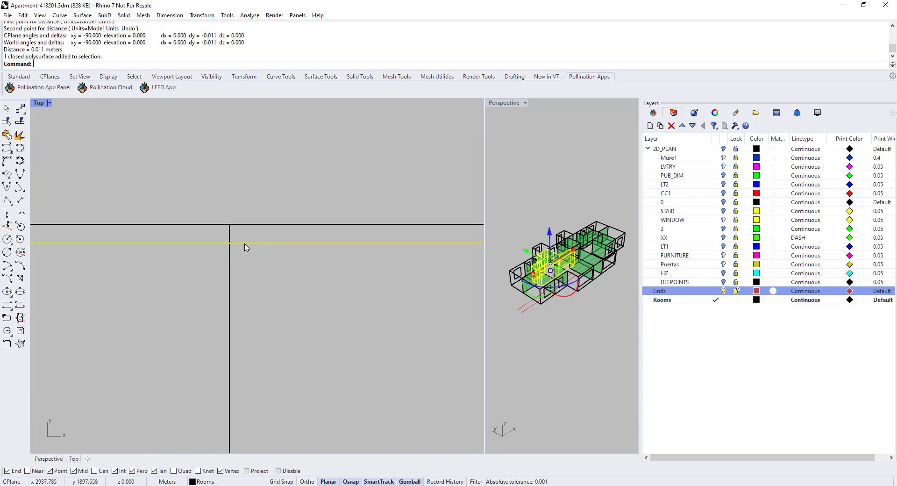
{"action": "left_click", "coordinate": [247, 230]}
{"action": "left_click", "coordinate": [244, 227]}
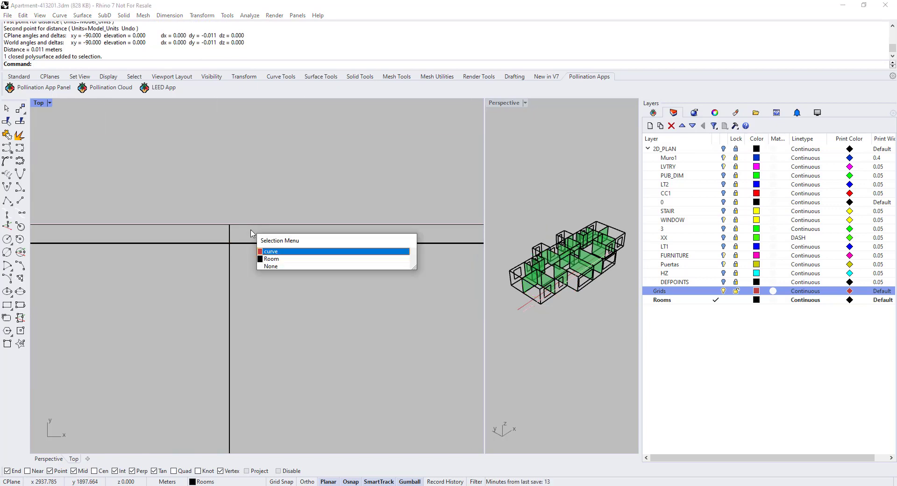
{"action": "left_click", "coordinate": [346, 266]}
{"action": "right_click_drag", "start_coordinate": [535, 337], "coordinate": [546, 295]}
{"action": "scroll", "coordinate": [547, 297], "scroll_direction": "down", "scroll_amount": 4}
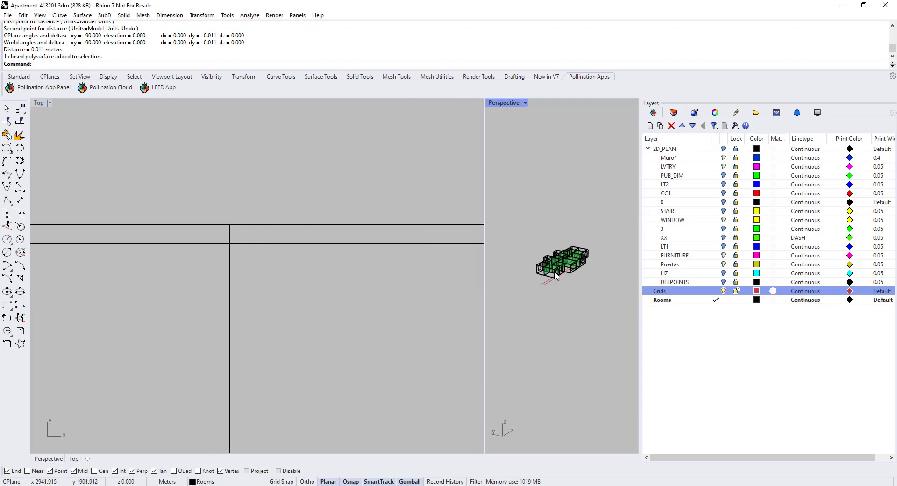
{"action": "scroll", "coordinate": [290, 276], "scroll_direction": "down", "scroll_amount": 5}
{"action": "scroll", "coordinate": [264, 260], "scroll_direction": "down", "scroll_amount": 10}
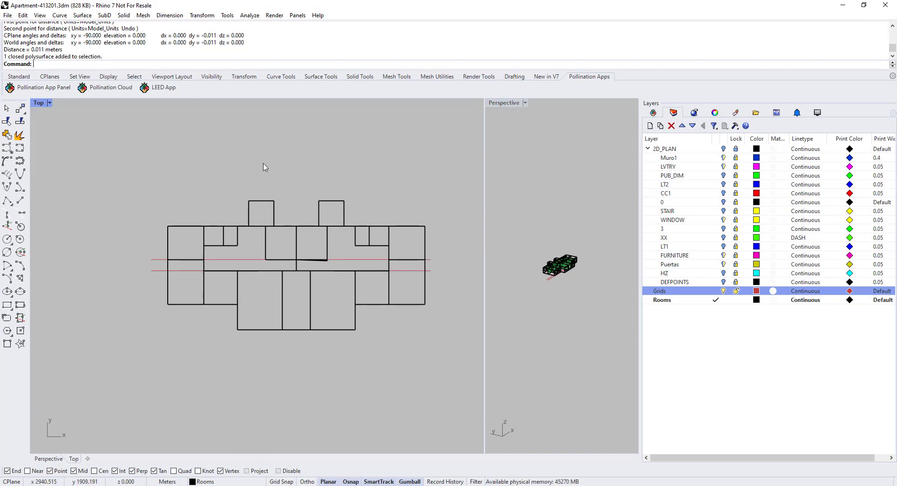
Start PO_AlignToGrid on all geometry of both apartments and disable the angle check by setting AngleTolerance to -1.
{"action": "type", "text": "PO_AlignToGrid"}
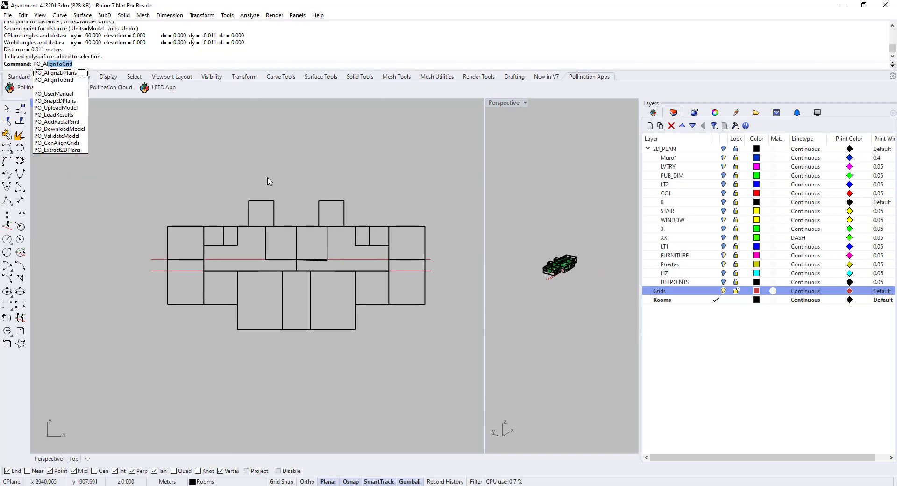
{"action": "key", "text": "Return"}
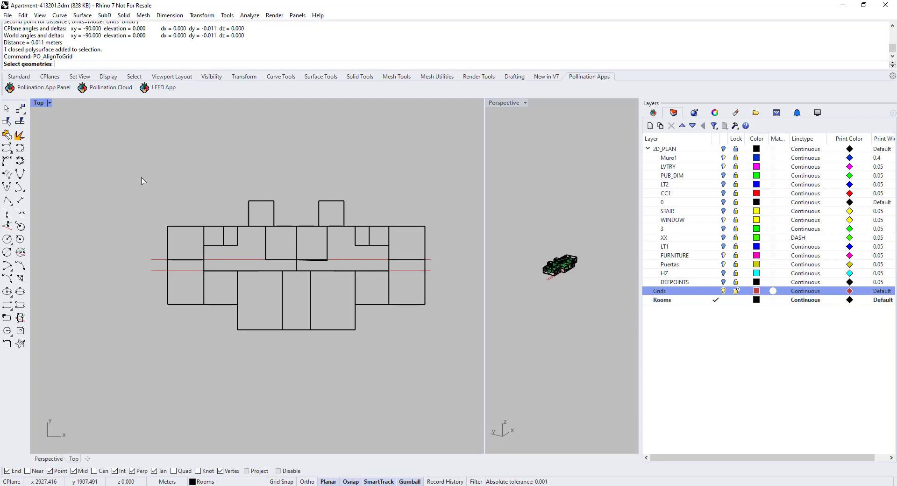
{"action": "left_click_drag", "start_coordinate": [143, 175], "coordinate": [460, 375]}
{"action": "key", "text": "Return"}
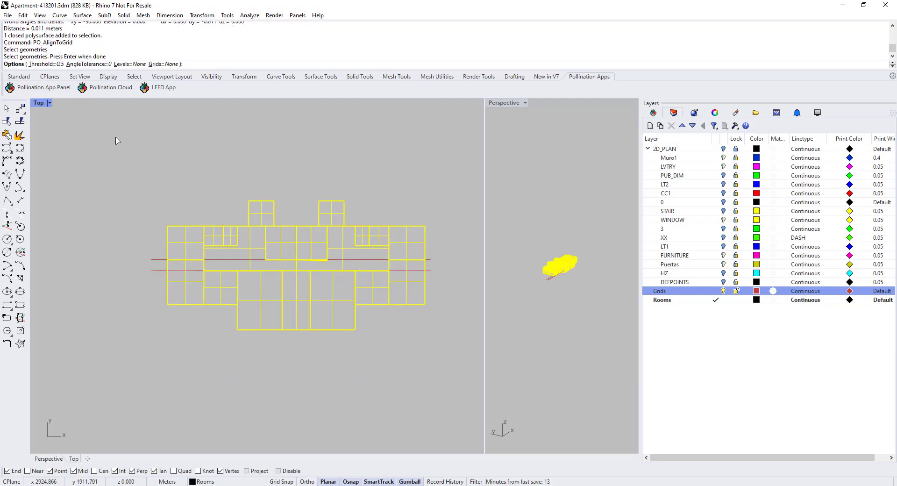
{"action": "left_click", "coordinate": [88, 65]}
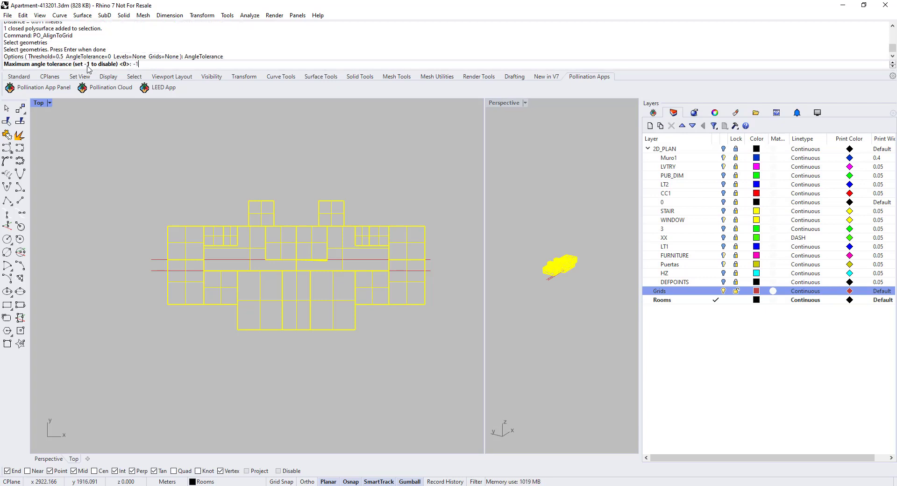
{"action": "key", "text": "Return"}
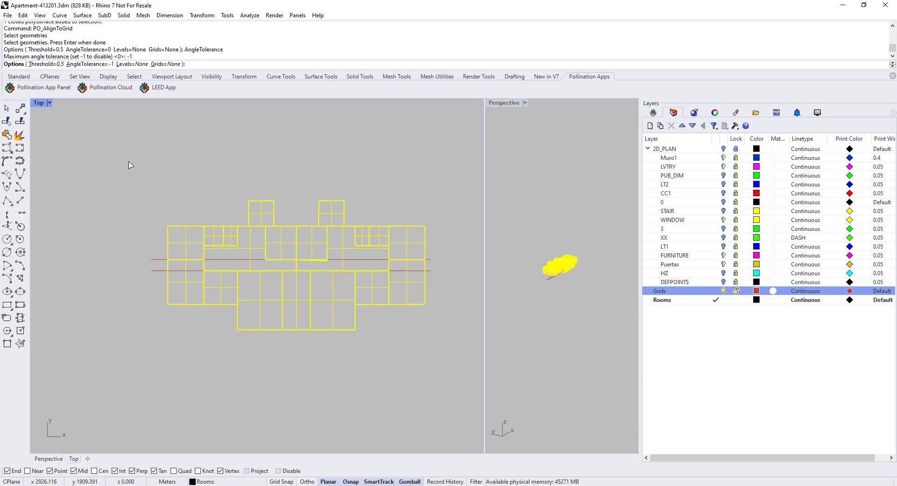
Set Grids to Custom with the two horizontal hallway grid lines, accept the previewed planes, and run the alignment.
{"action": "left_click", "coordinate": [166, 64]}
{"action": "left_click_drag", "start_coordinate": [160, 242], "coordinate": [125, 316]}
{"action": "key", "text": "Return"}
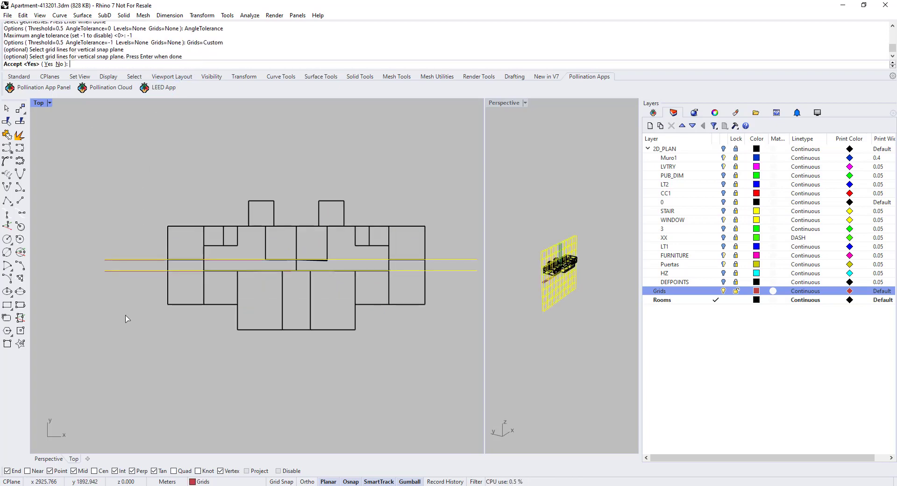
{"action": "key", "text": "Return"}
{"action": "key", "text": "Return"}
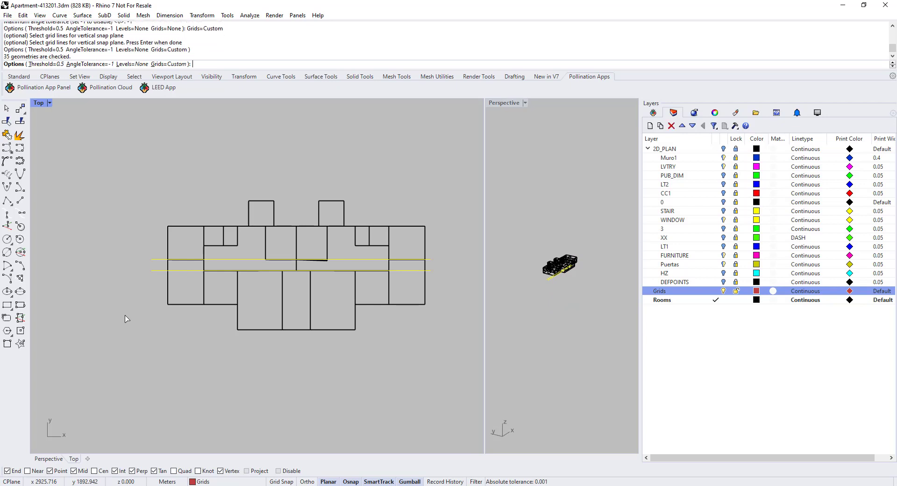
{"action": "key", "text": "Return"}
Inspect the hallway walls and central room corners up close against both grid lines across the whole floor.
{"action": "scroll", "coordinate": [197, 274], "scroll_direction": "up", "scroll_amount": 10}
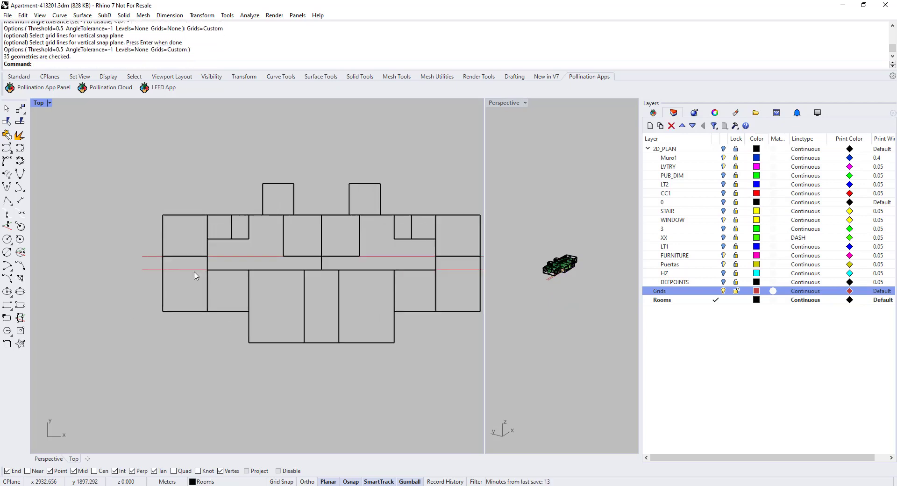
{"action": "scroll", "coordinate": [166, 268], "scroll_direction": "down", "scroll_amount": 8}
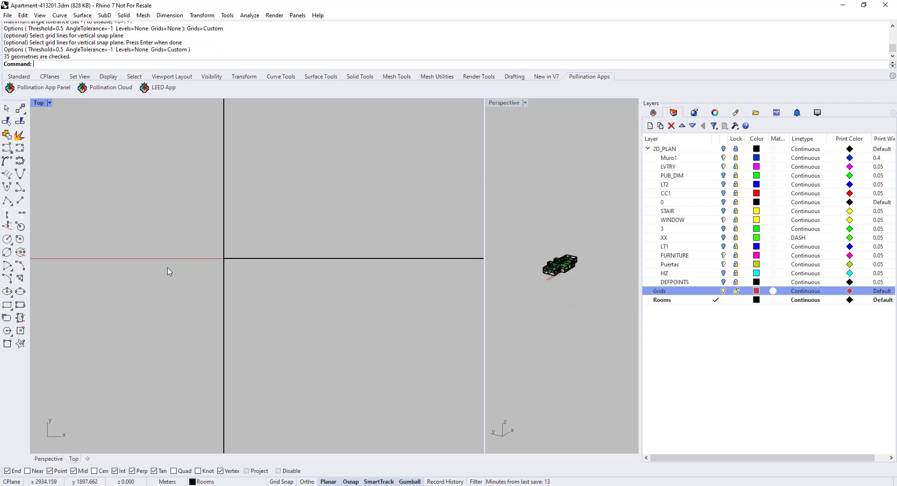
{"action": "scroll", "coordinate": [304, 262], "scroll_direction": "up", "scroll_amount": 10}
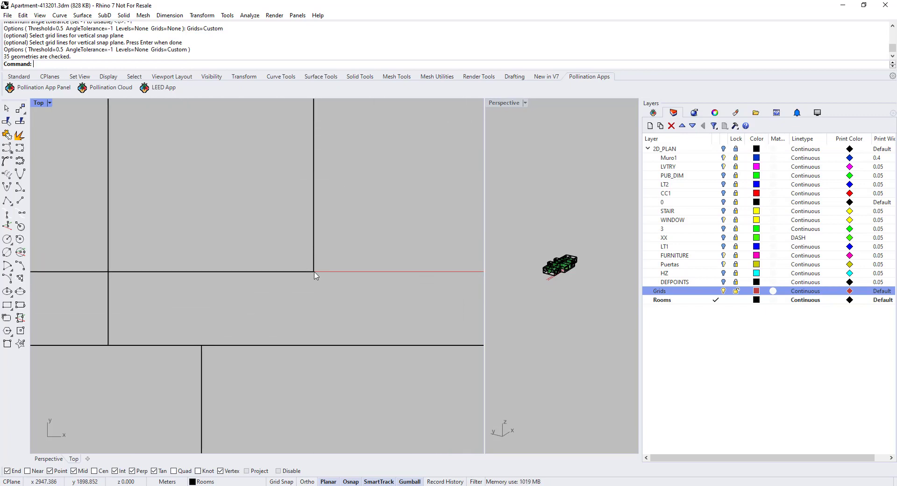
{"action": "scroll", "coordinate": [259, 230], "scroll_direction": "up", "scroll_amount": 5}
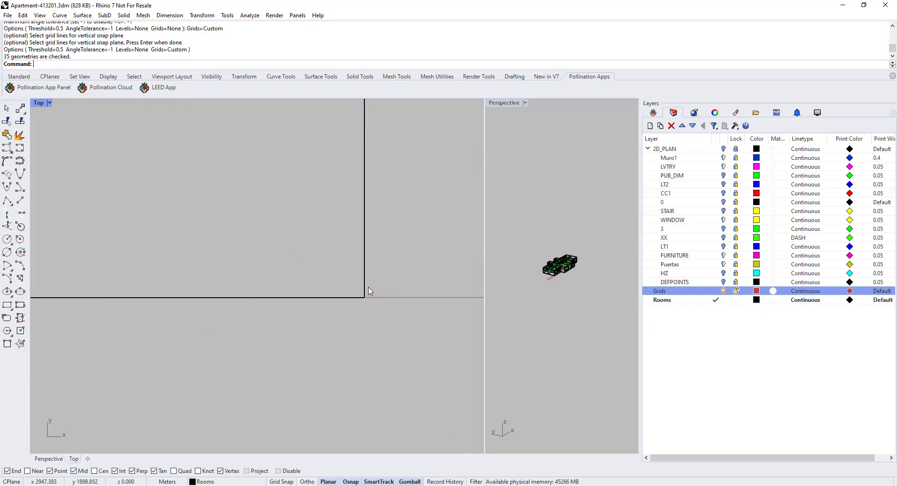
{"action": "scroll", "coordinate": [345, 286], "scroll_direction": "down", "scroll_amount": 10}
{"action": "scroll", "coordinate": [348, 276], "scroll_direction": "down", "scroll_amount": 6}
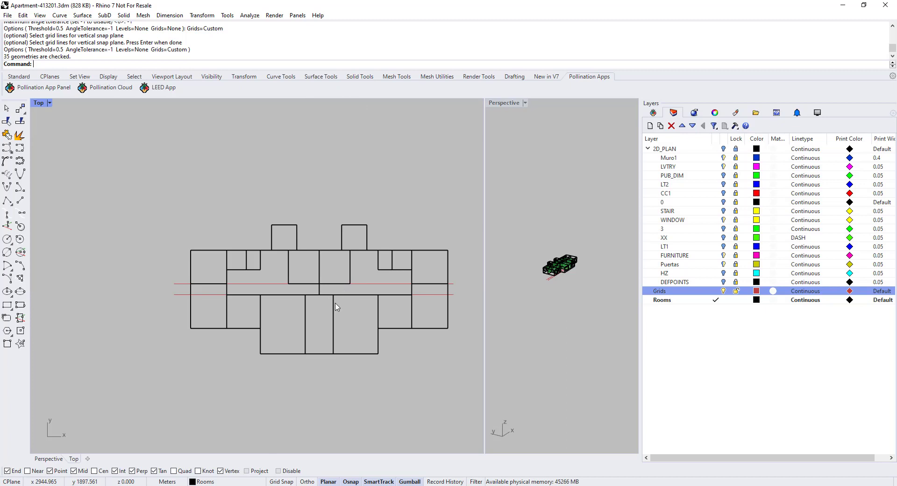
{"action": "scroll", "coordinate": [402, 296], "scroll_direction": "up", "scroll_amount": 10}
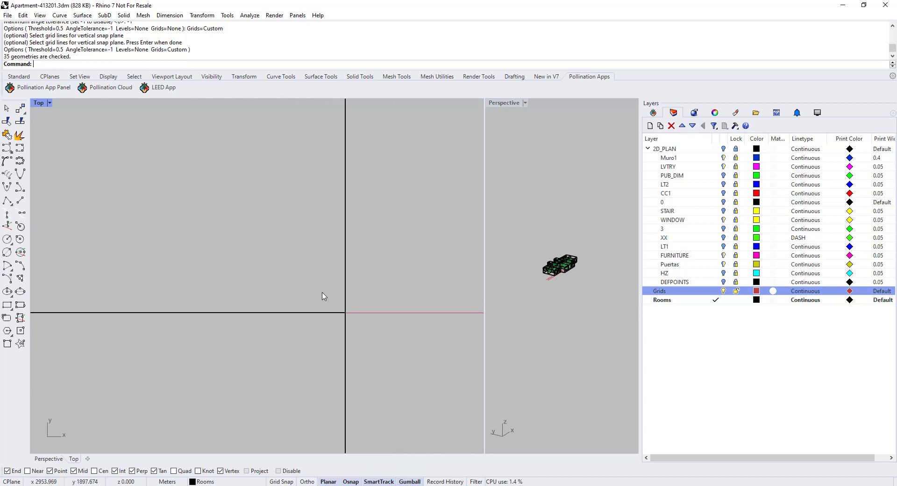
{"action": "scroll", "coordinate": [346, 320], "scroll_direction": "down", "scroll_amount": 10}
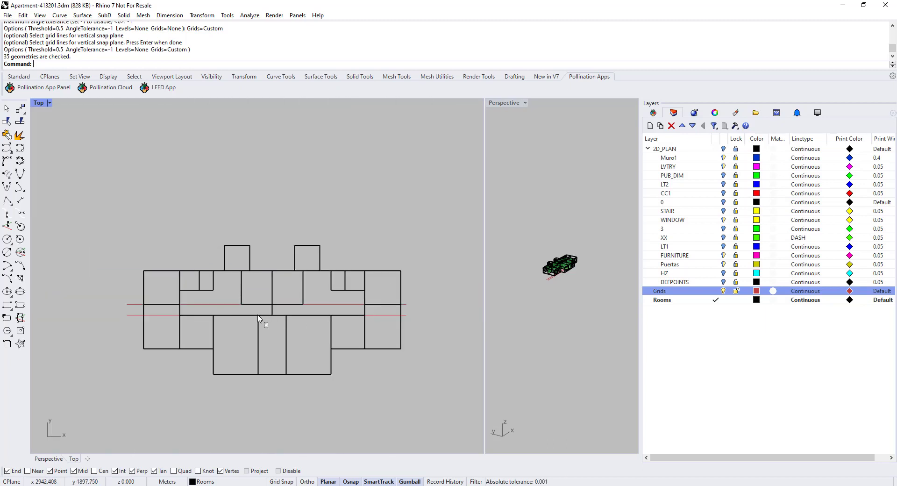
{"action": "right_click_drag", "start_coordinate": [263, 322], "coordinate": [279, 299]}
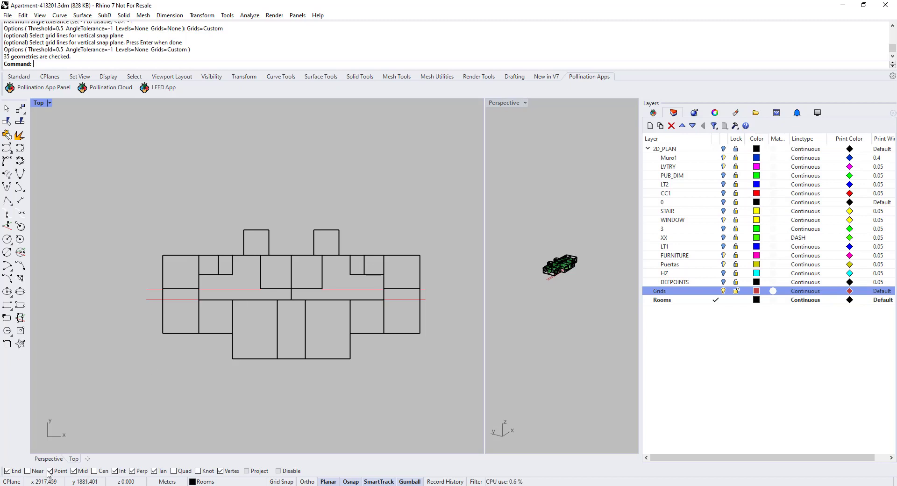
Enlarge the Perspective view and run PO_SolveAdjacency on all rooms with DoIntersect and DoMatch set to Yes.
{"action": "left_click_drag", "start_coordinate": [488, 274], "coordinate": [373, 277]}
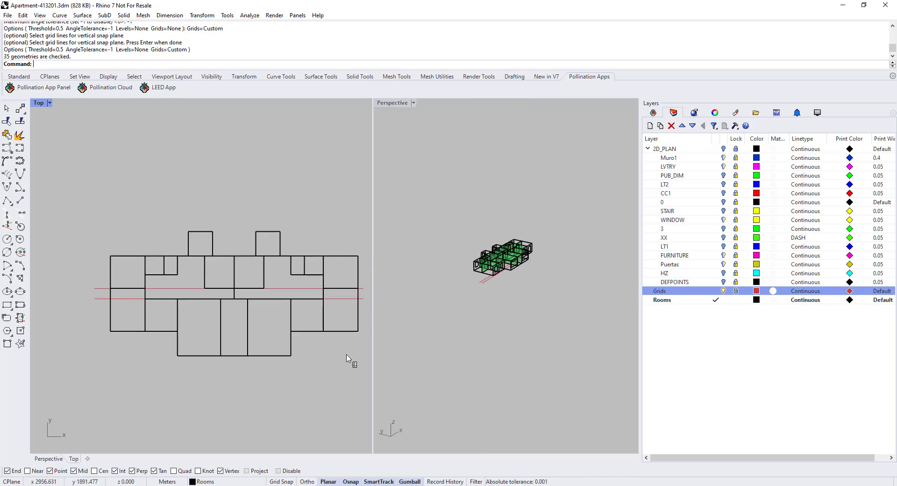
{"action": "scroll", "coordinate": [472, 254], "scroll_direction": "up", "scroll_amount": 8}
{"action": "scroll", "coordinate": [500, 260], "scroll_direction": "down", "scroll_amount": 2}
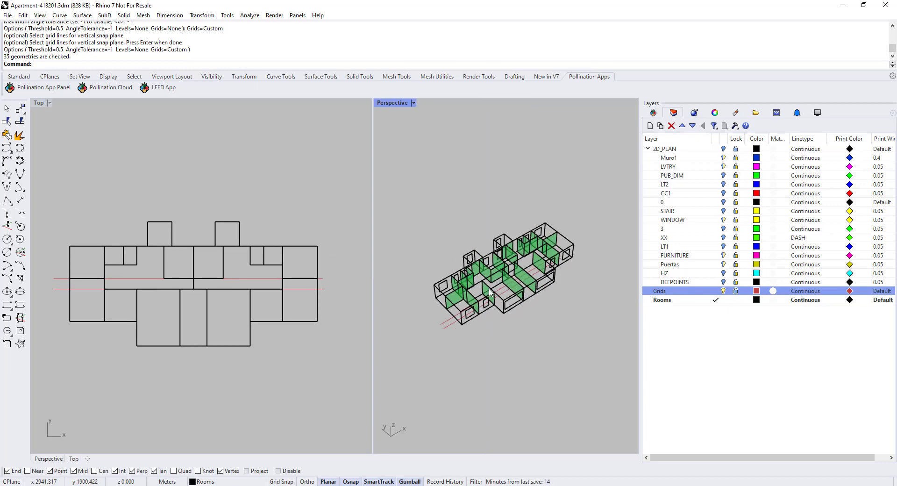
{"action": "type", "text": "PO_SolveAdjacency"}
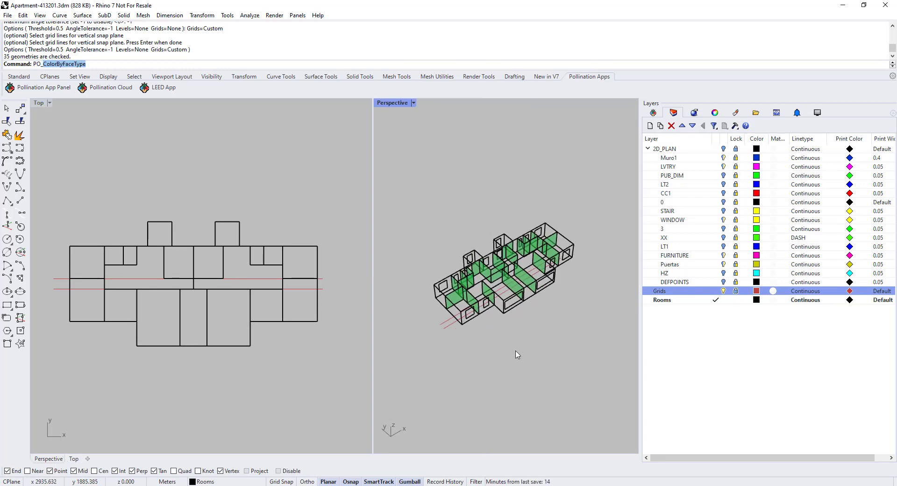
{"action": "key", "text": "Return"}
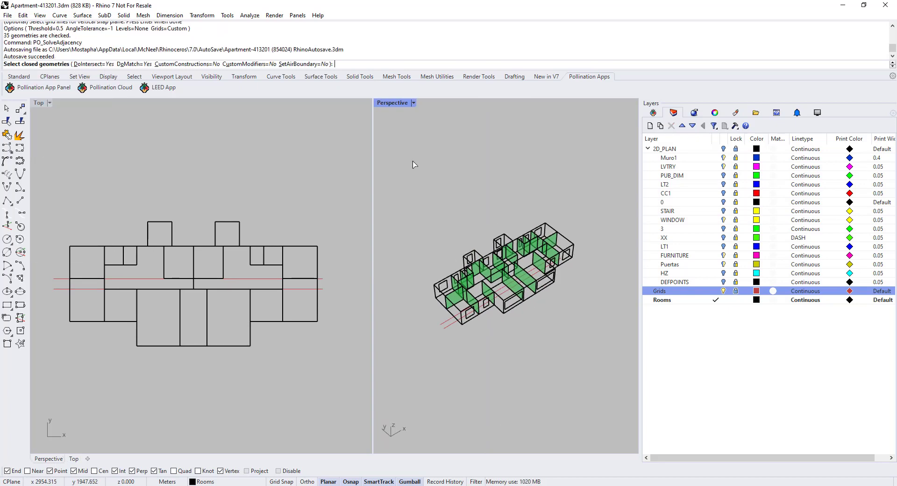
{"action": "left_click_drag", "start_coordinate": [412, 161], "coordinate": [612, 389]}
{"action": "key", "text": "Return"}
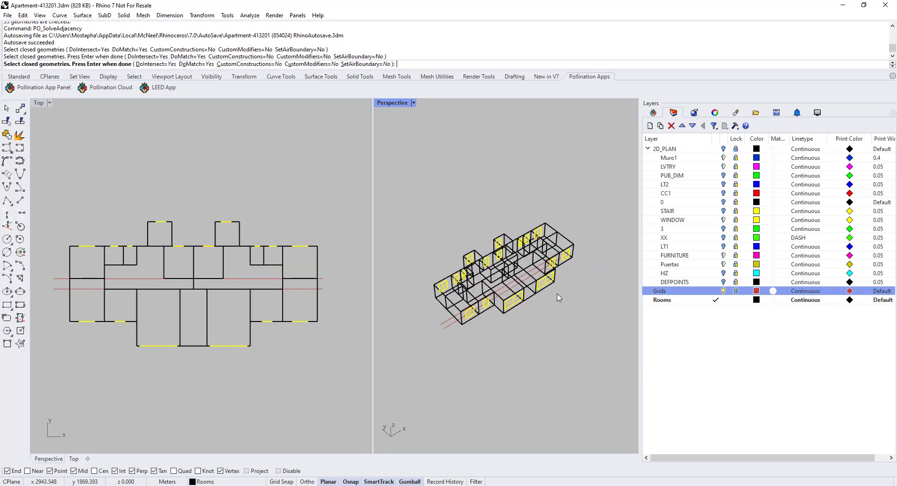
{"action": "key", "text": "Return"}
{"action": "right_click_drag", "start_coordinate": [571, 294], "coordinate": [530, 349]}
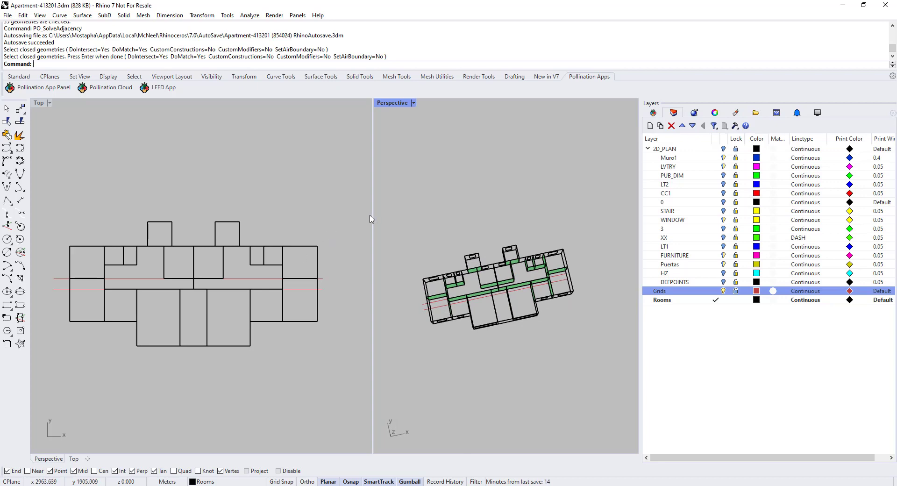
Widen the Top view and turn on the 2D_PLAN layer to compare the rooms with the floor plan.
{"action": "left_click_drag", "start_coordinate": [417, 219], "coordinate": [417, 219]}
{"action": "scroll", "coordinate": [200, 273], "scroll_direction": "down", "scroll_amount": 2}
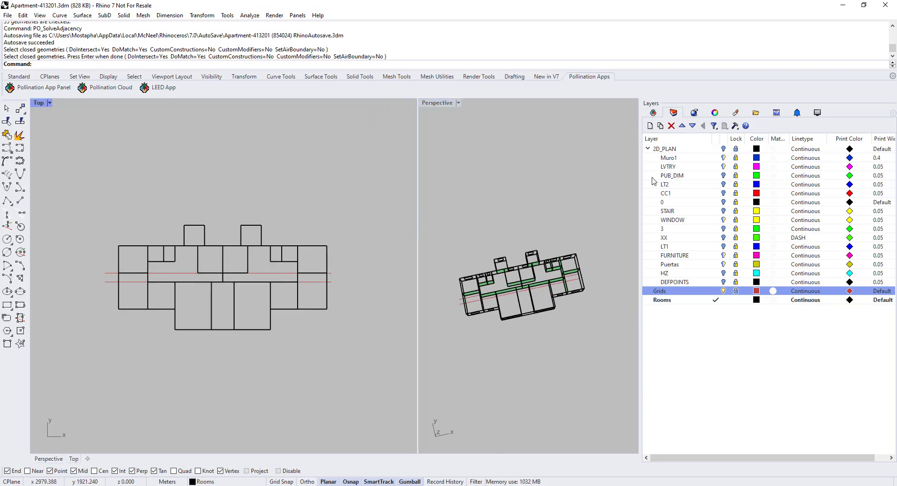
{"action": "left_click", "coordinate": [723, 149]}
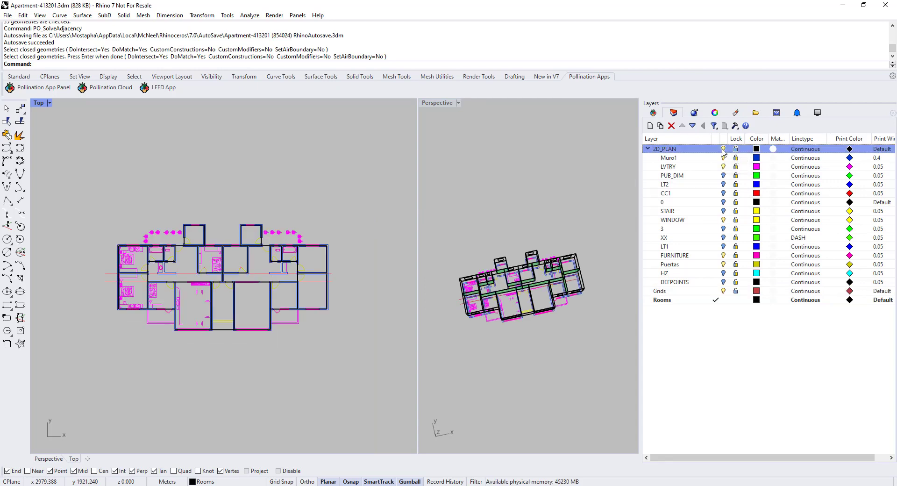
{"action": "scroll", "coordinate": [134, 322], "scroll_direction": "up", "scroll_amount": 5}
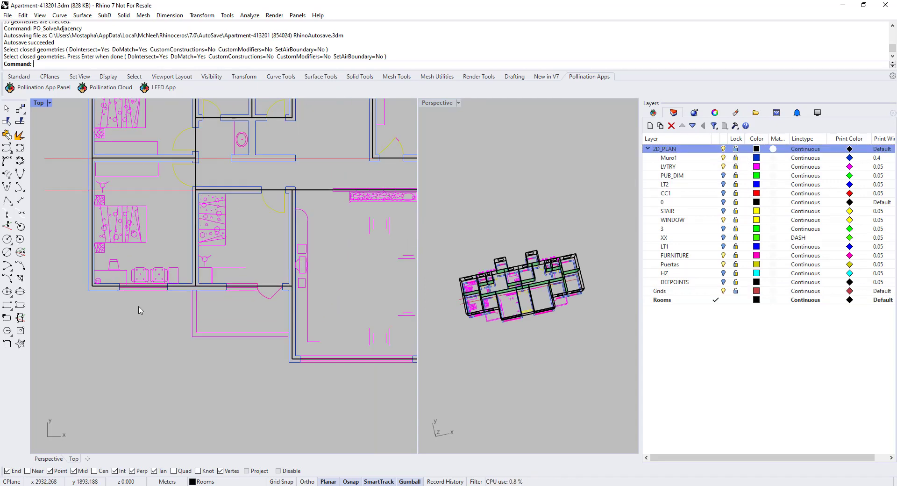
Compare the room outlines with the wall lines of the 2D plan across the whole floor in an enlarged Top view.
{"action": "scroll", "coordinate": [96, 296], "scroll_direction": "down", "scroll_amount": 2}
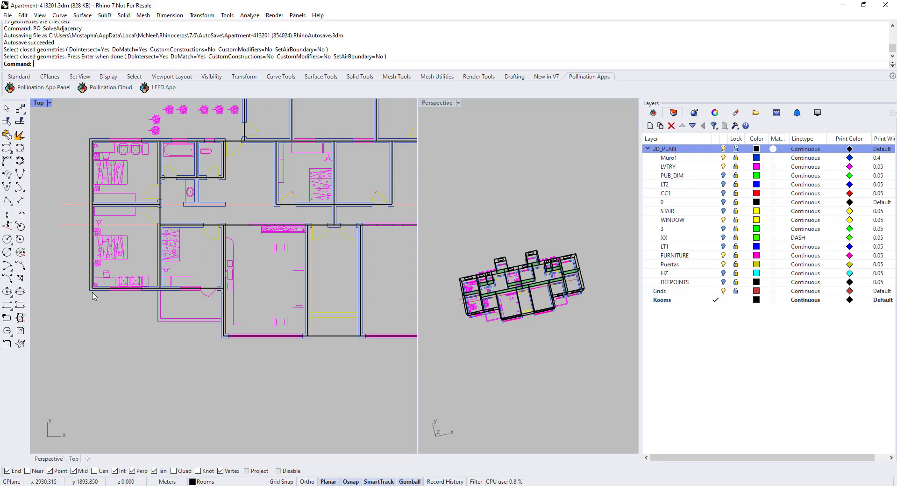
{"action": "scroll", "coordinate": [93, 296], "scroll_direction": "down", "scroll_amount": 1}
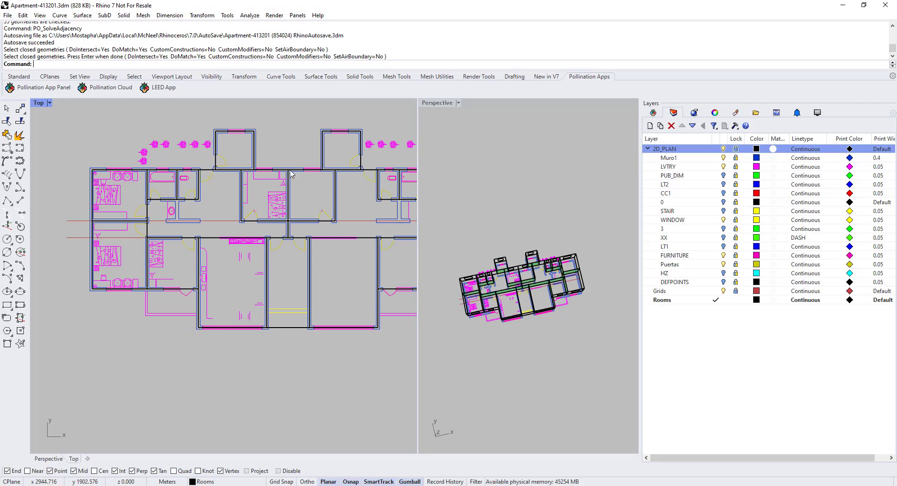
{"action": "scroll", "coordinate": [249, 217], "scroll_direction": "down", "scroll_amount": 2}
{"action": "scroll", "coordinate": [193, 240], "scroll_direction": "up", "scroll_amount": 8}
{"action": "scroll", "coordinate": [145, 304], "scroll_direction": "up", "scroll_amount": 8}
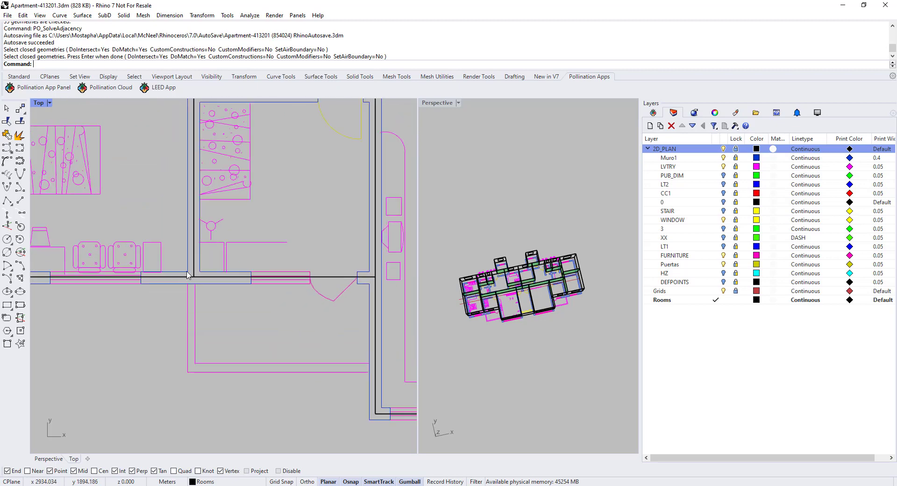
{"action": "scroll", "coordinate": [213, 290], "scroll_direction": "down", "scroll_amount": 12}
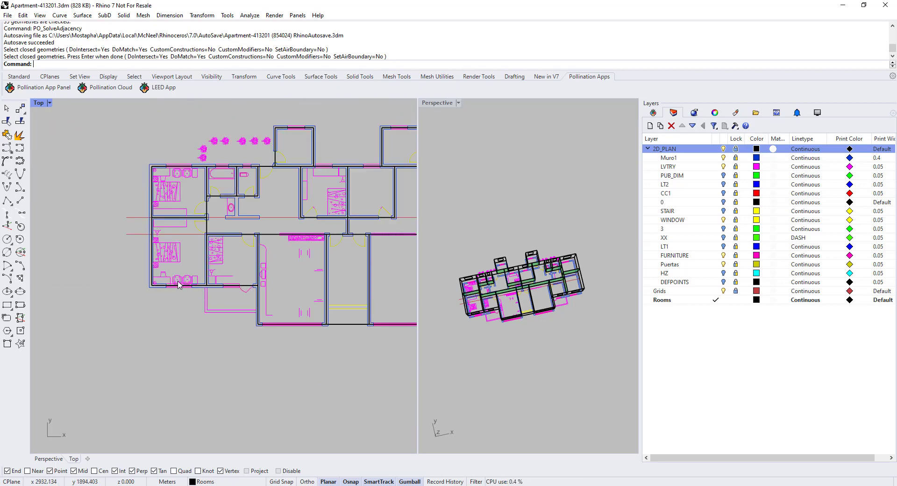
{"action": "right_click_drag", "start_coordinate": [271, 241], "coordinate": [207, 282]}
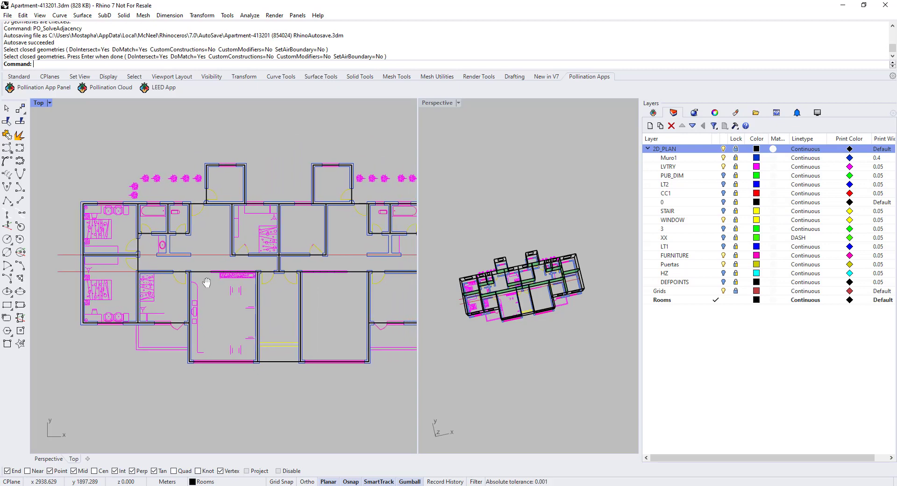
{"action": "double_click", "coordinate": [37, 103]}
{"action": "scroll", "coordinate": [124, 218], "scroll_direction": "down", "scroll_amount": 6}
{"action": "scroll", "coordinate": [254, 193], "scroll_direction": "up", "scroll_amount": 8}
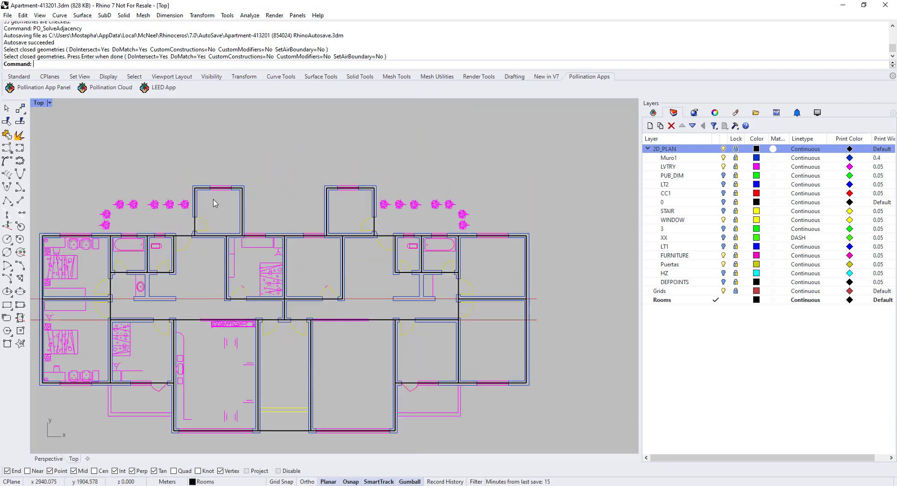
{"action": "right_click_drag", "start_coordinate": [162, 256], "coordinate": [217, 248]}
{"action": "scroll", "coordinate": [127, 181], "scroll_direction": "up", "scroll_amount": 2}
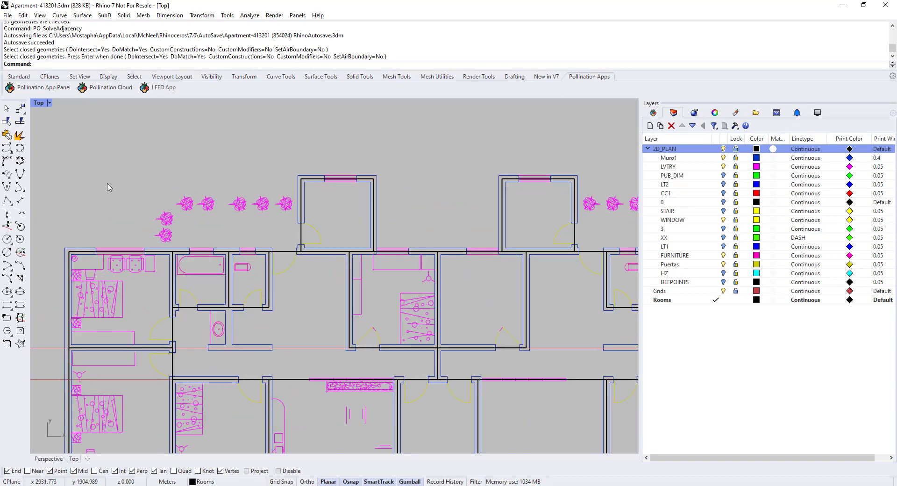
Draw a horizontal line from the upper-left bedroom's inner wall corner along the upper exterior wall, past the floor's right end.
{"action": "scroll", "coordinate": [108, 187], "scroll_direction": "down", "scroll_amount": 1}
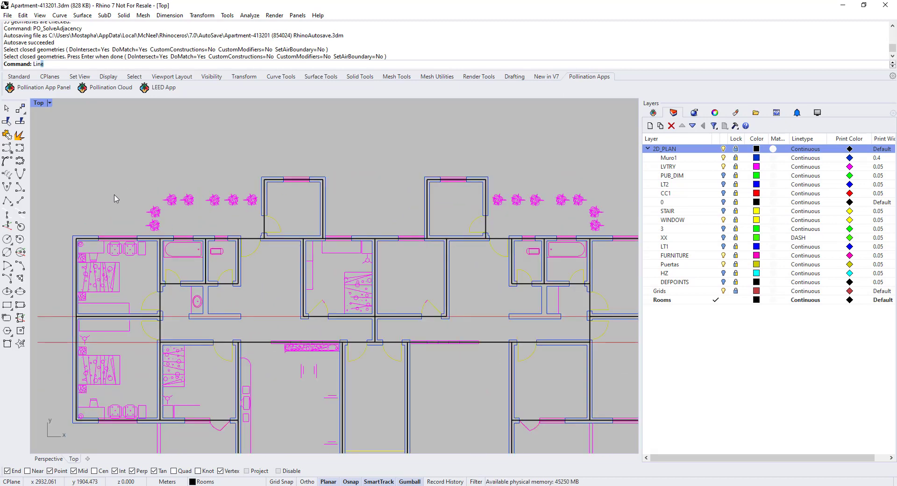
{"action": "key", "text": "Return"}
{"action": "scroll", "coordinate": [79, 242], "scroll_direction": "up", "scroll_amount": 5}
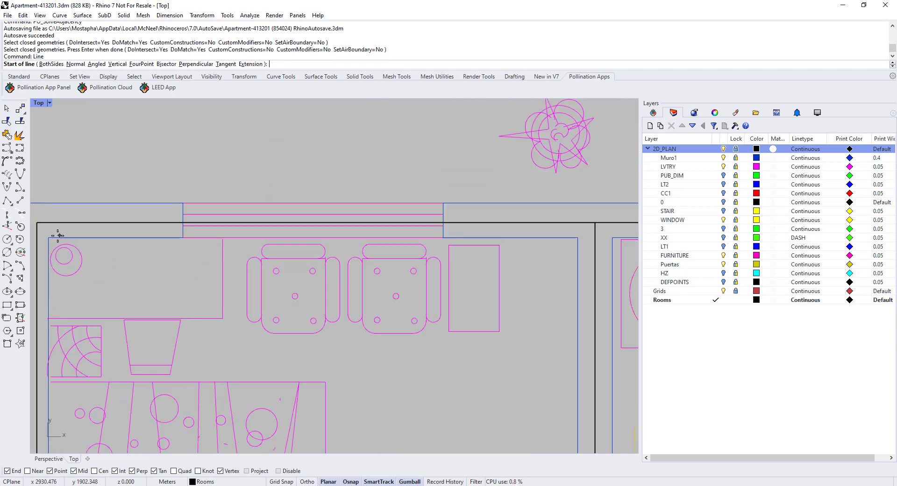
{"action": "left_click", "coordinate": [54, 238]}
{"action": "scroll", "coordinate": [159, 220], "scroll_direction": "down", "scroll_amount": 5}
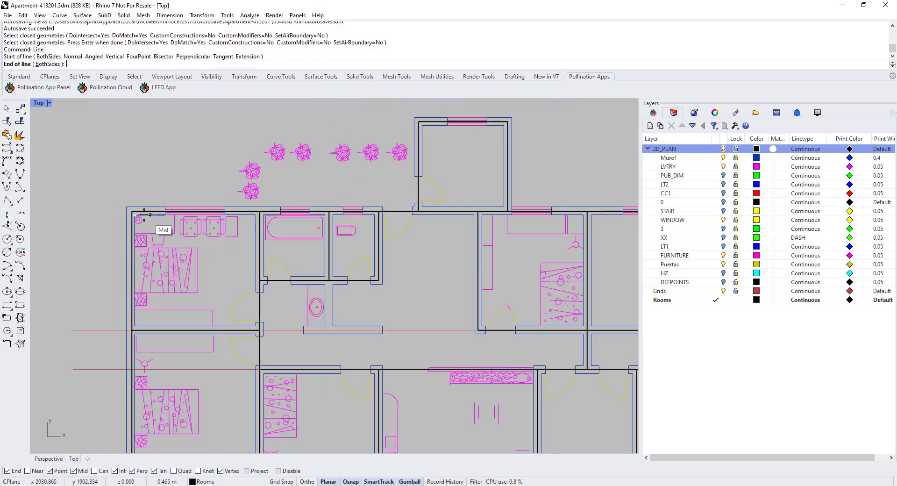
{"action": "scroll", "coordinate": [318, 226], "scroll_direction": "up", "scroll_amount": 3}
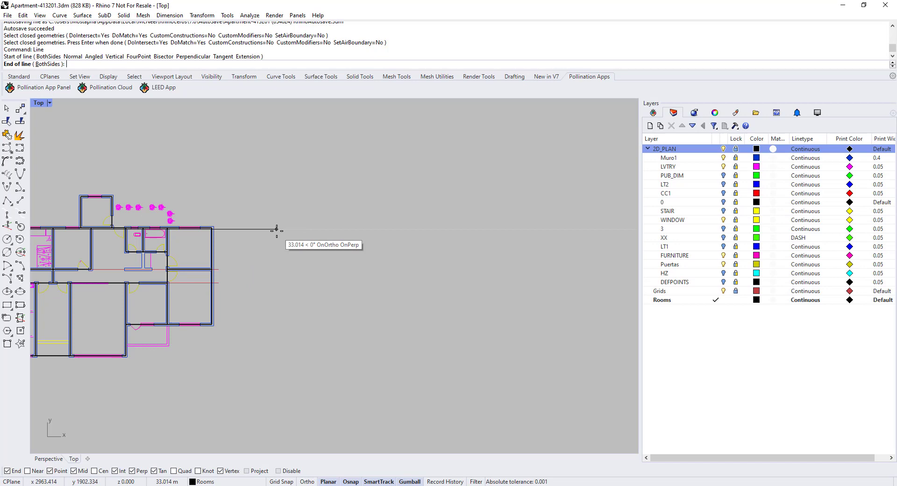
{"action": "left_click", "coordinate": [306, 229]}
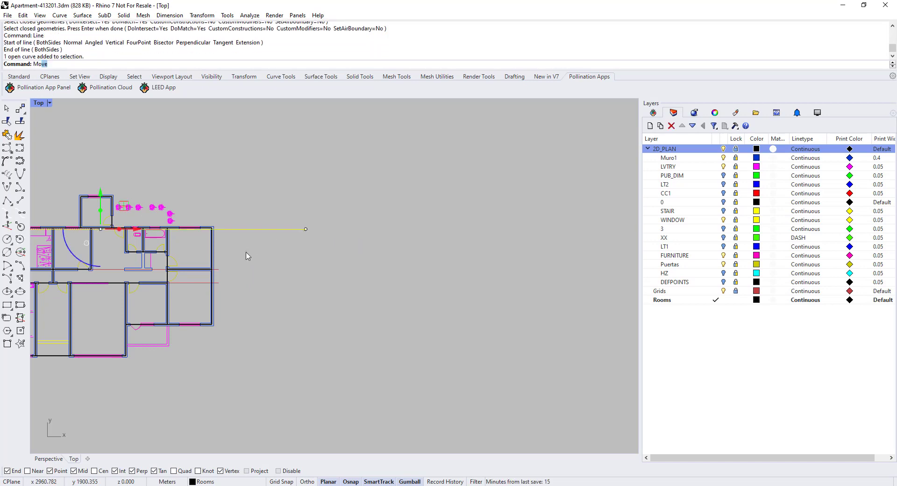
Move the new line horizontally to the left with Ortho on so it overshoots both ends of the floor.
{"action": "type", "text": "m"}
{"action": "key", "text": "Return"}
{"action": "left_click", "coordinate": [273, 203]}
{"action": "key", "text": "F8"}
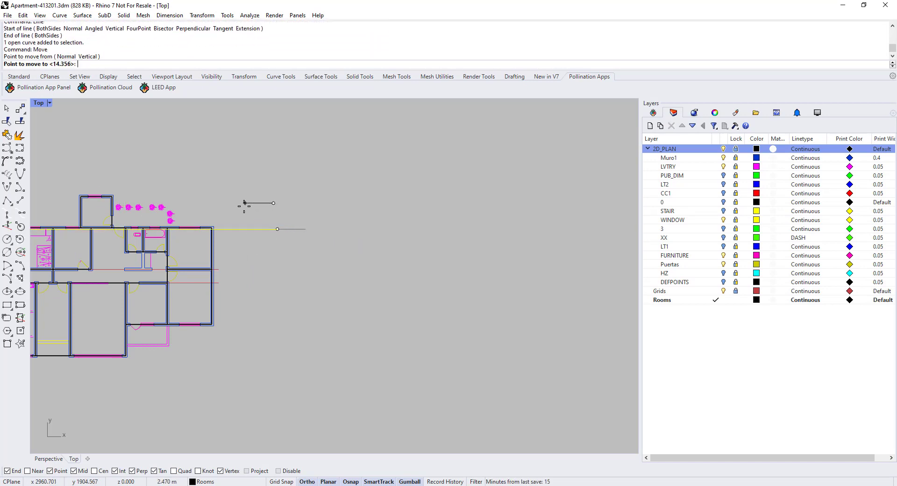
{"action": "left_click", "coordinate": [223, 204]}
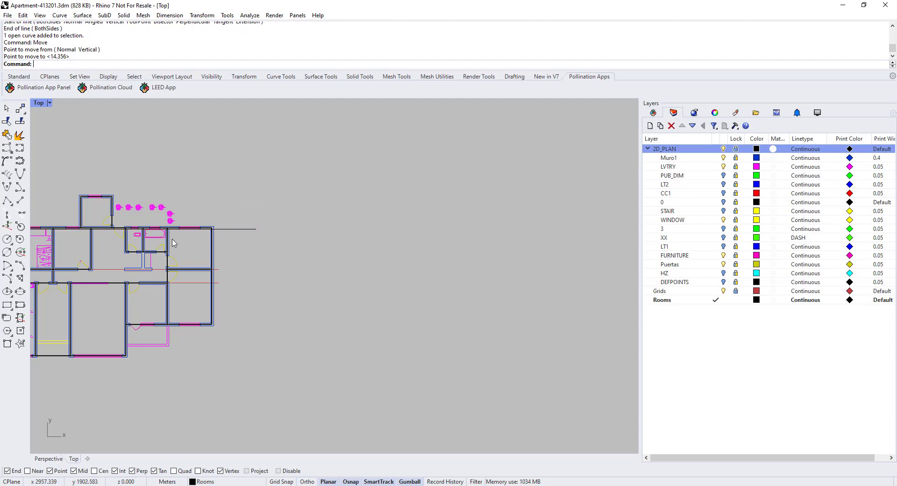
{"action": "right_click_drag", "start_coordinate": [200, 241], "coordinate": [306, 253]}
{"action": "scroll", "coordinate": [114, 248], "scroll_direction": "up", "scroll_amount": 4}
{"action": "scroll", "coordinate": [91, 248], "scroll_direction": "up", "scroll_amount": 4}
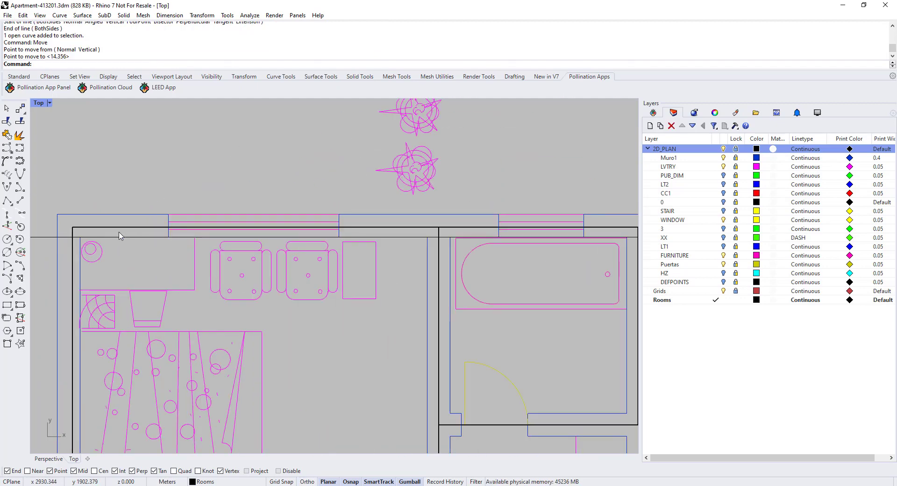
{"action": "scroll", "coordinate": [98, 232], "scroll_direction": "down", "scroll_amount": 6}
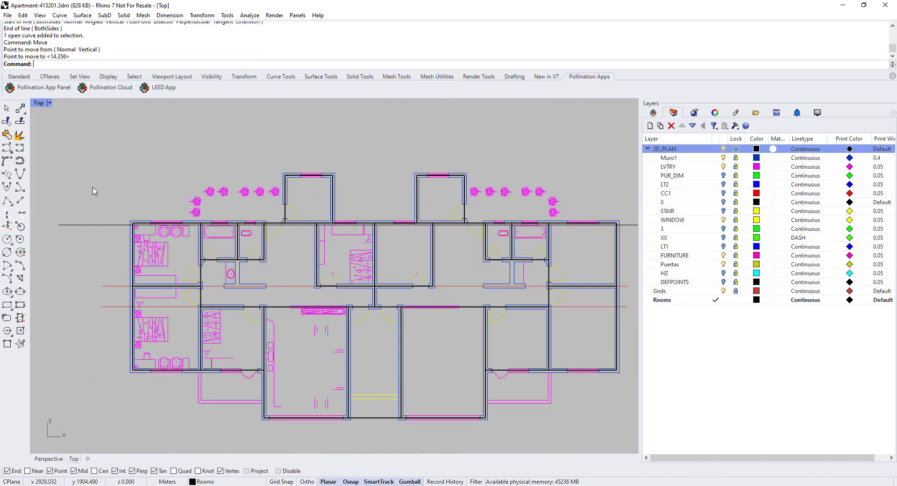
Run PO_AlignToGrid on the rooms touching the upper exterior wall, with Grids set to Custom using the new line, accepting the previewed plane.
{"action": "type", "text": "PO"}
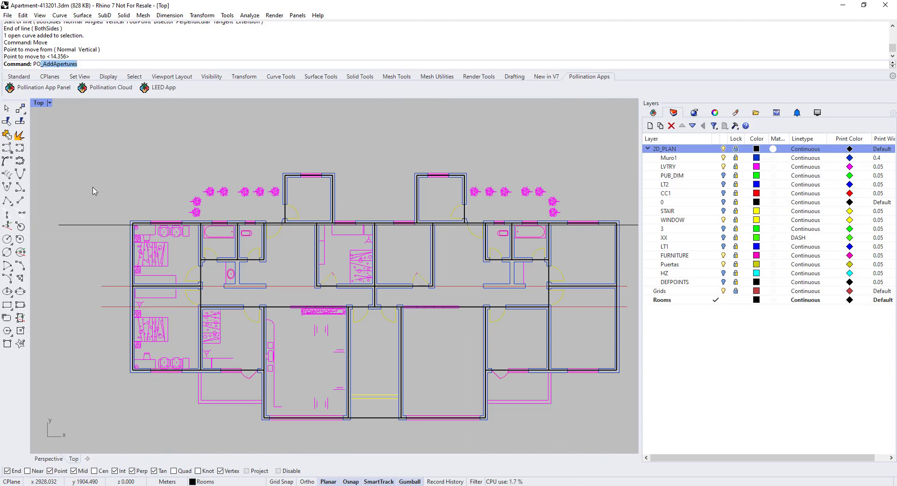
{"action": "type", "text": "_AlignToGrid"}
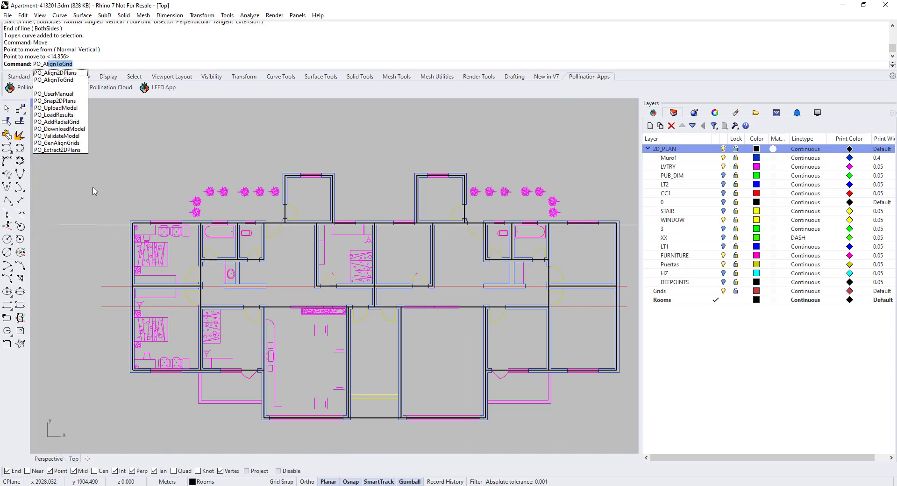
{"action": "key", "text": "Return"}
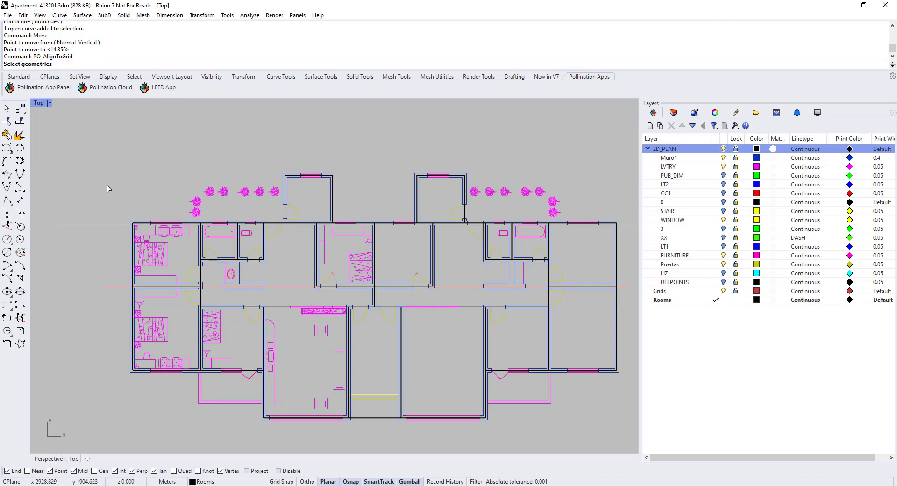
{"action": "scroll", "coordinate": [107, 188], "scroll_direction": "down", "scroll_amount": 3}
{"action": "left_click_drag", "start_coordinate": [461, 204], "coordinate": [120, 238]}
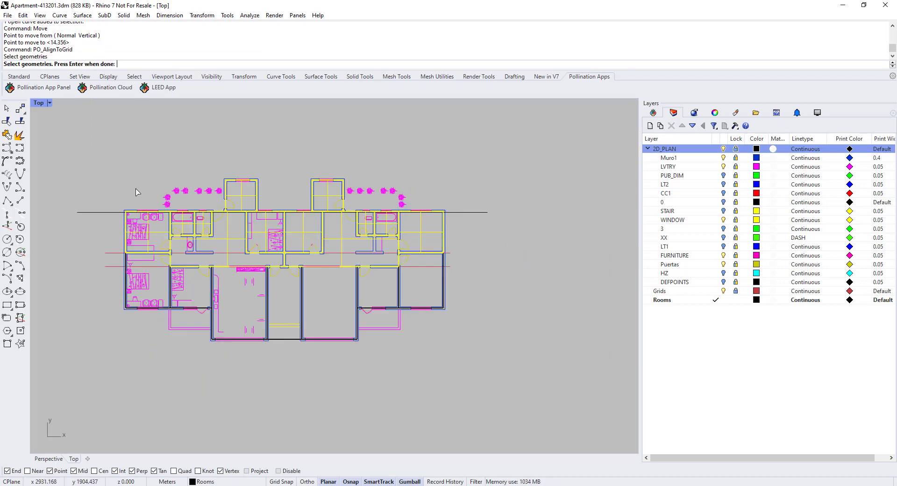
{"action": "key", "text": "Return"}
{"action": "left_click", "coordinate": [167, 64]}
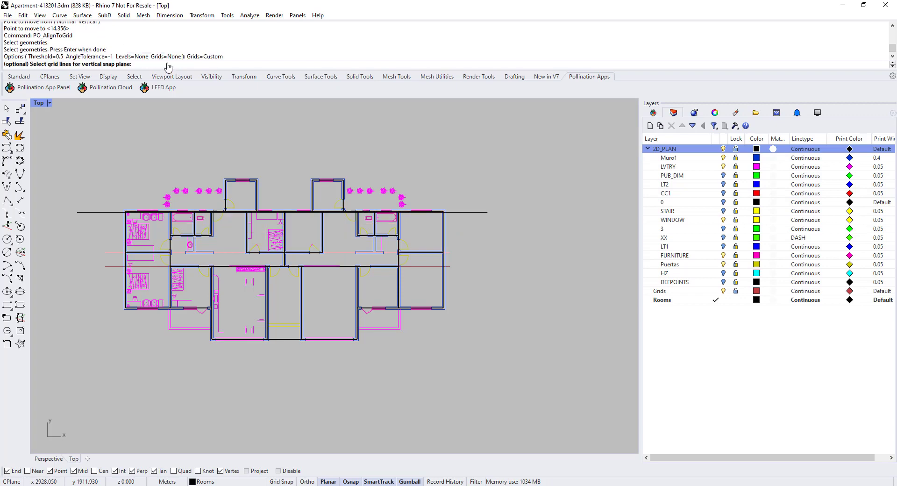
{"action": "key", "text": "Return"}
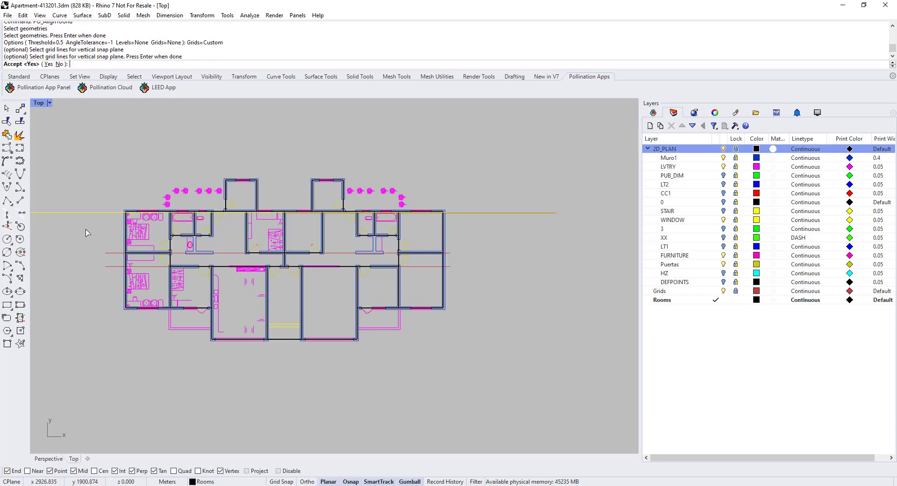
{"action": "key", "text": "Return"}
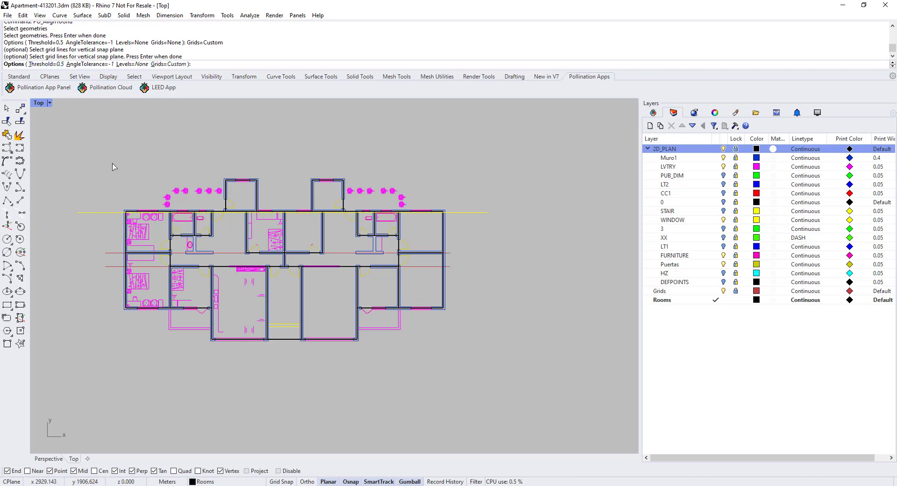
{"action": "key", "text": "Return"}
{"action": "key", "text": "Return"}
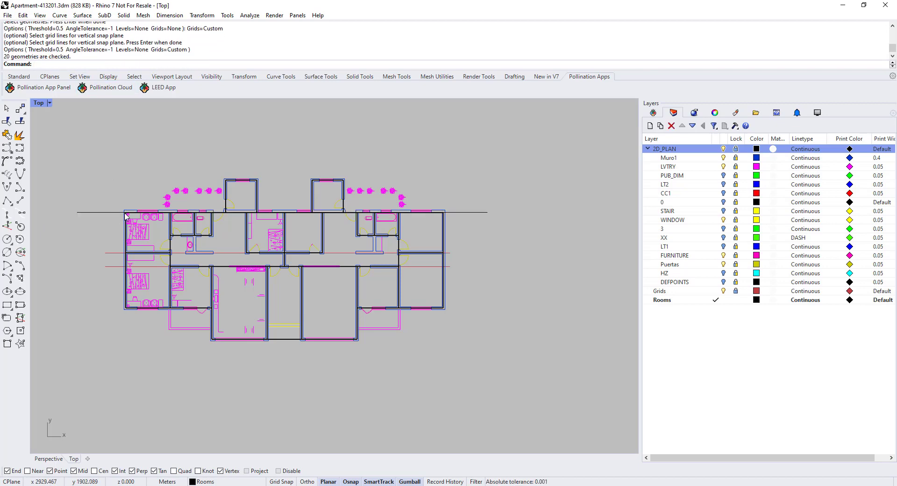
Inspect the upper exterior wall against the new line along the whole floor, in plan and in perspective.
{"action": "scroll", "coordinate": [125, 213], "scroll_direction": "up", "scroll_amount": 6}
{"action": "scroll", "coordinate": [435, 213], "scroll_direction": "down", "scroll_amount": 5}
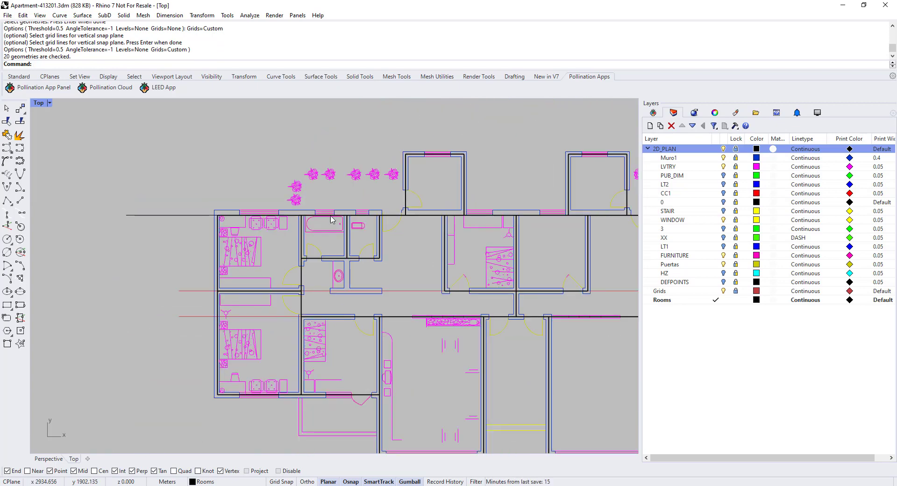
{"action": "scroll", "coordinate": [521, 216], "scroll_direction": "up", "scroll_amount": 4}
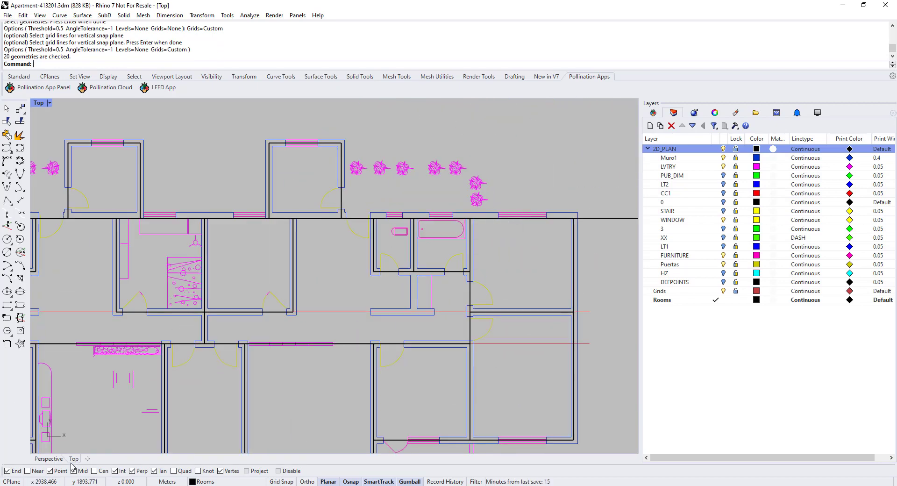
{"action": "left_click", "coordinate": [53, 459]}
{"action": "right_click_drag", "start_coordinate": [249, 355], "coordinate": [381, 322]}
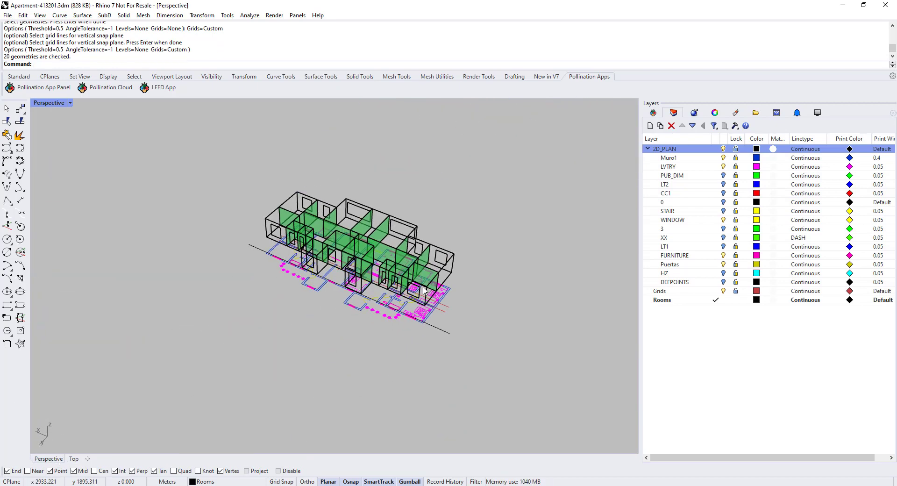
{"action": "scroll", "coordinate": [416, 327], "scroll_direction": "up", "scroll_amount": 5}
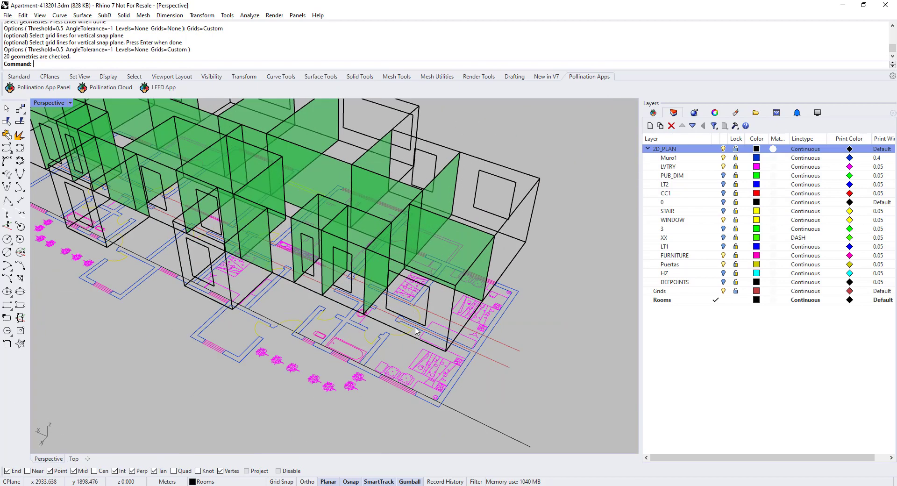
Color the Pollination model by face type.
{"action": "left_click", "coordinate": [653, 113]}
{"action": "left_click", "coordinate": [650, 125]}
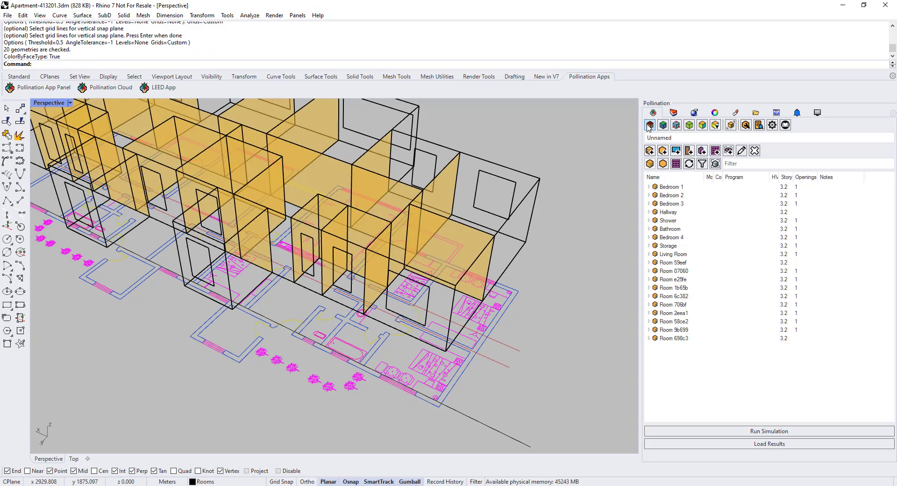
{"action": "scroll", "coordinate": [341, 316], "scroll_direction": "down", "scroll_amount": 5}
{"action": "scroll", "coordinate": [341, 316], "scroll_direction": "down", "scroll_amount": 2}
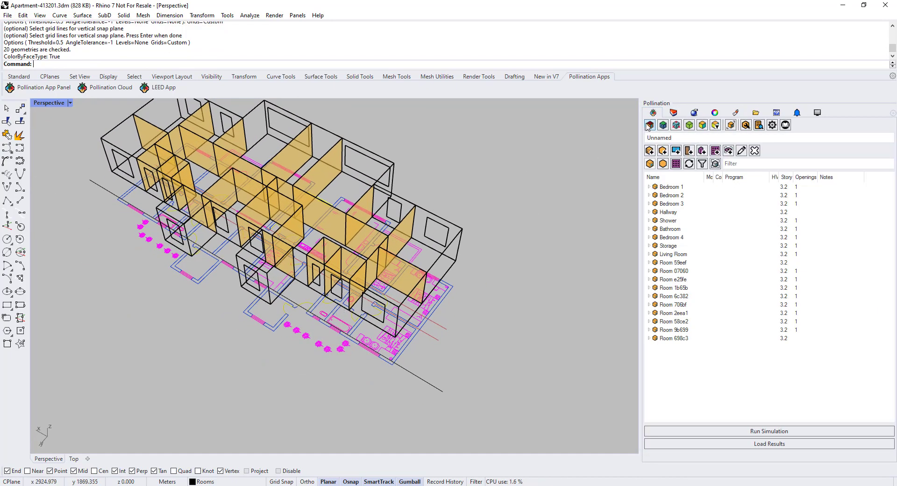
Display faces with the Outdoors boundary condition and set the Pollination renderer transparency to 0.
{"action": "left_click", "coordinate": [731, 126]}
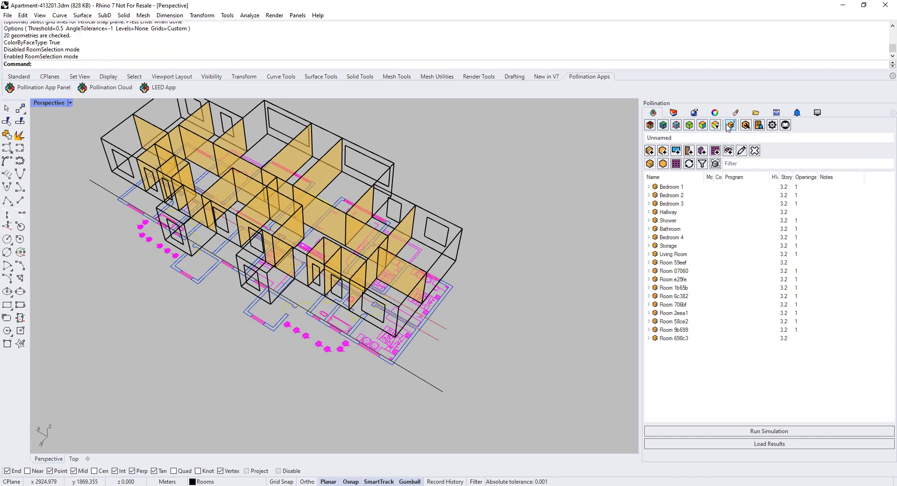
{"action": "left_click", "coordinate": [461, 193]}
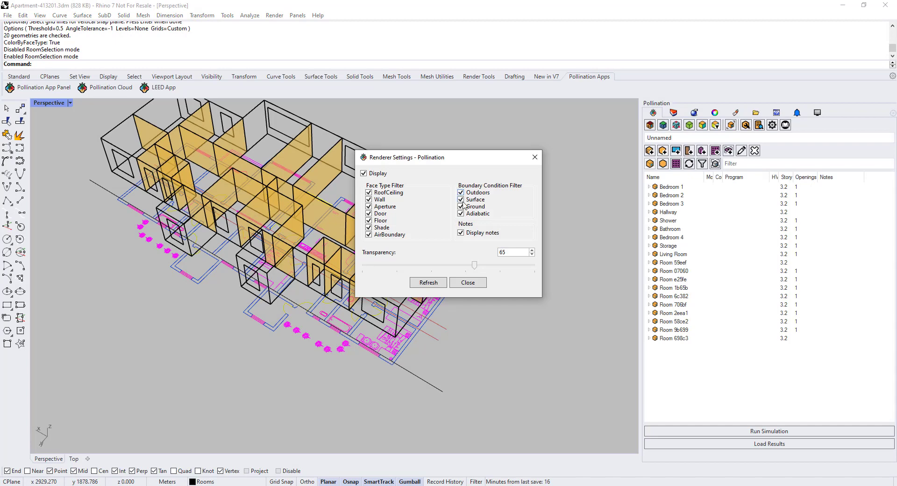
{"action": "left_click_drag", "start_coordinate": [477, 264], "coordinate": [299, 286]}
{"action": "left_click", "coordinate": [433, 283]}
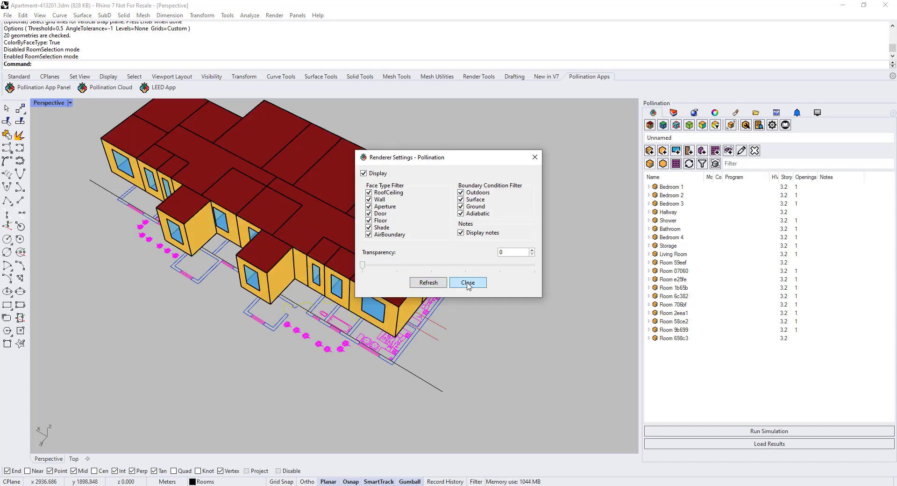
{"action": "left_click", "coordinate": [468, 283]}
Look at the model from the opposite side and run PO_ValidateModel with ValidateSelected set to No.
{"action": "right_click_drag", "start_coordinate": [218, 304], "coordinate": [170, 286]}
{"action": "right_click_drag", "start_coordinate": [469, 271], "coordinate": [413, 284]}
{"action": "right_click_drag", "start_coordinate": [484, 303], "coordinate": [467, 324], "text": "shift"}
{"action": "right_click_drag", "start_coordinate": [467, 324], "coordinate": [408, 348]}
{"action": "type", "text": "PO_ValidateModel"}
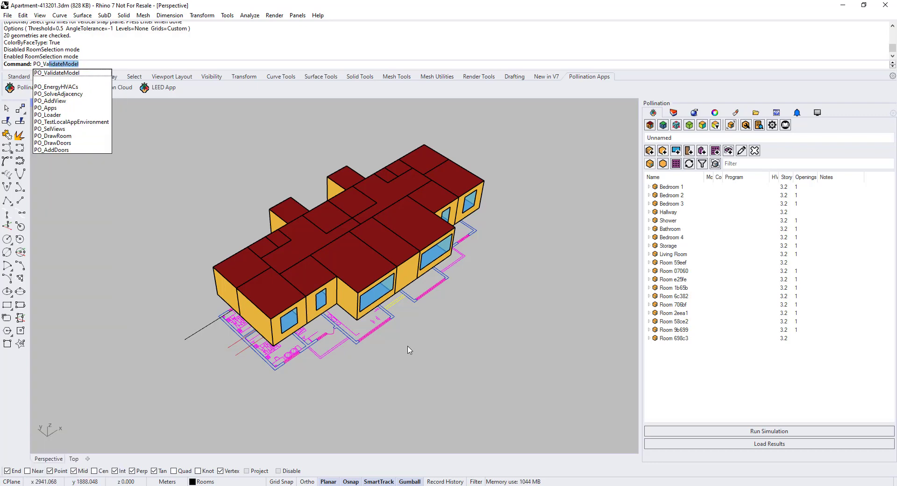
{"action": "key", "text": "Return"}
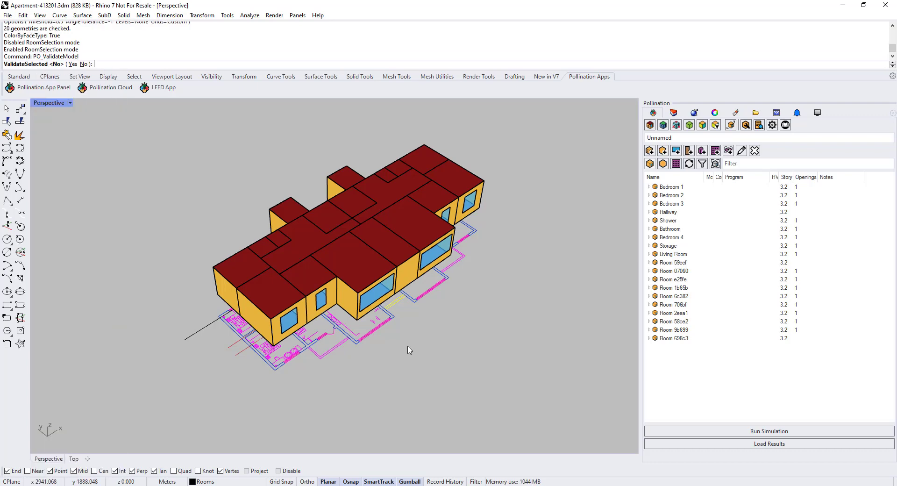
{"action": "key", "text": "Return"}
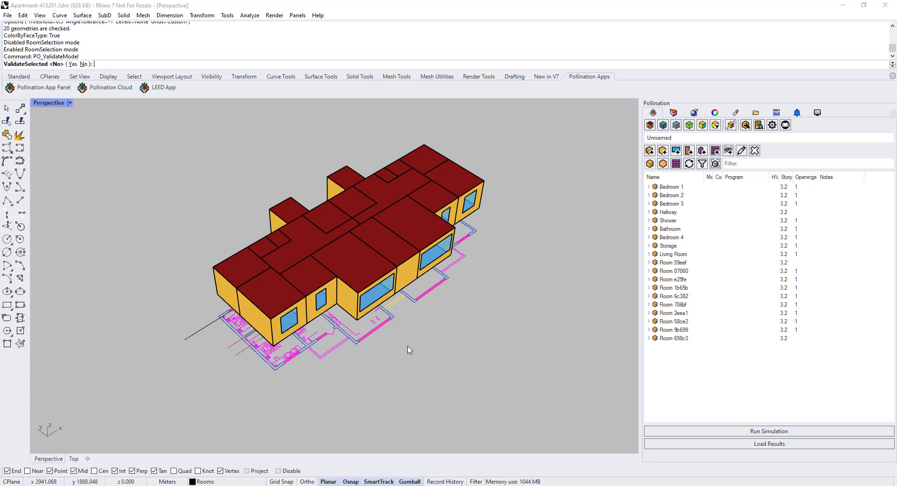